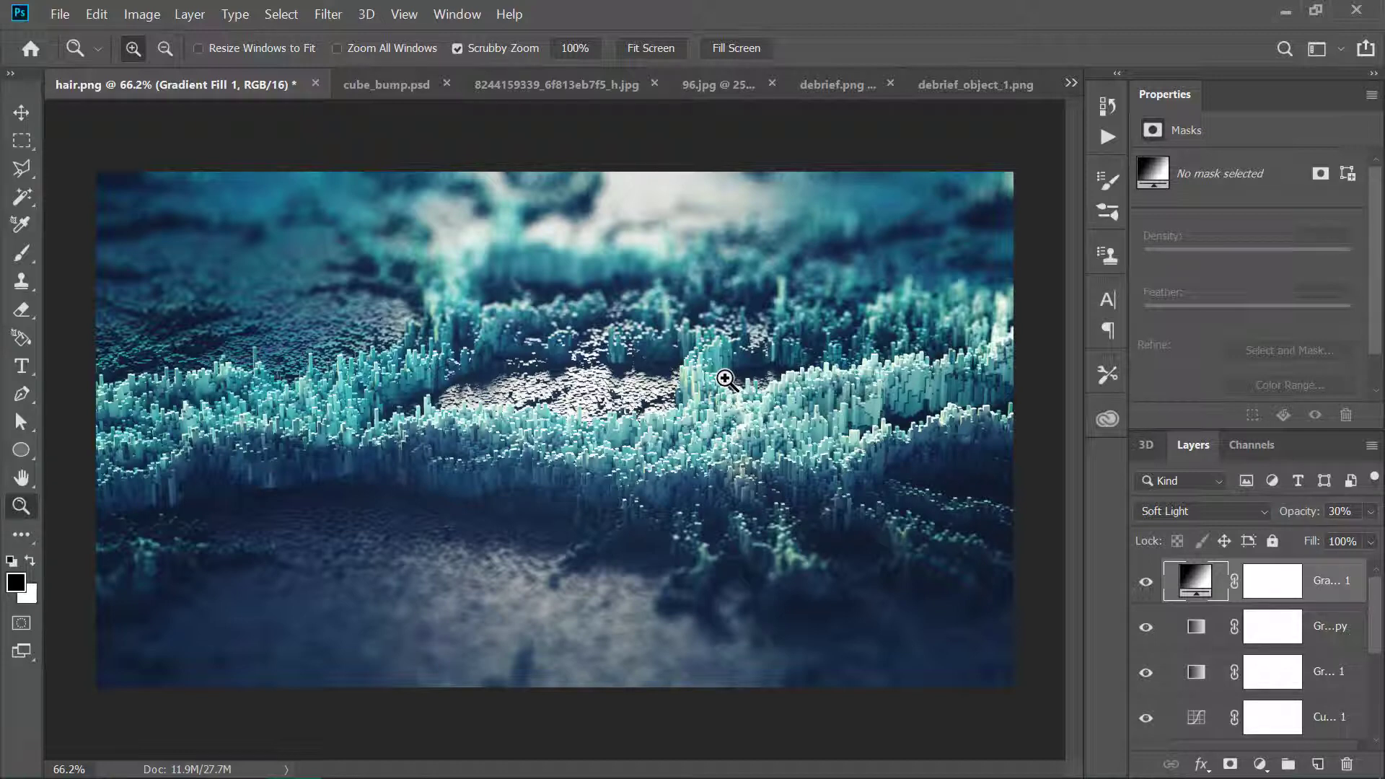
Switch to Cinema 4D and create a new empty project
{"action": "key", "text": "alt+Tab"}
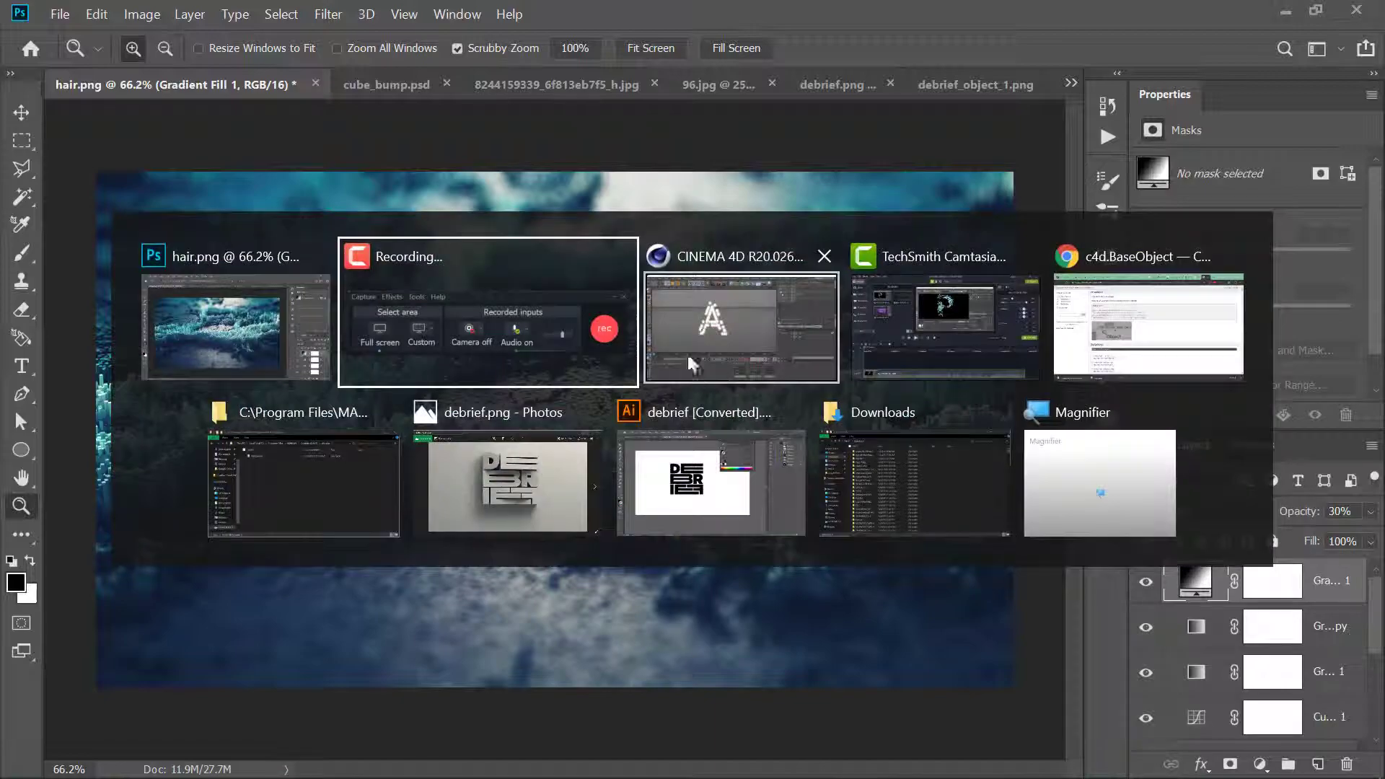
{"action": "left_click", "coordinate": [703, 352]}
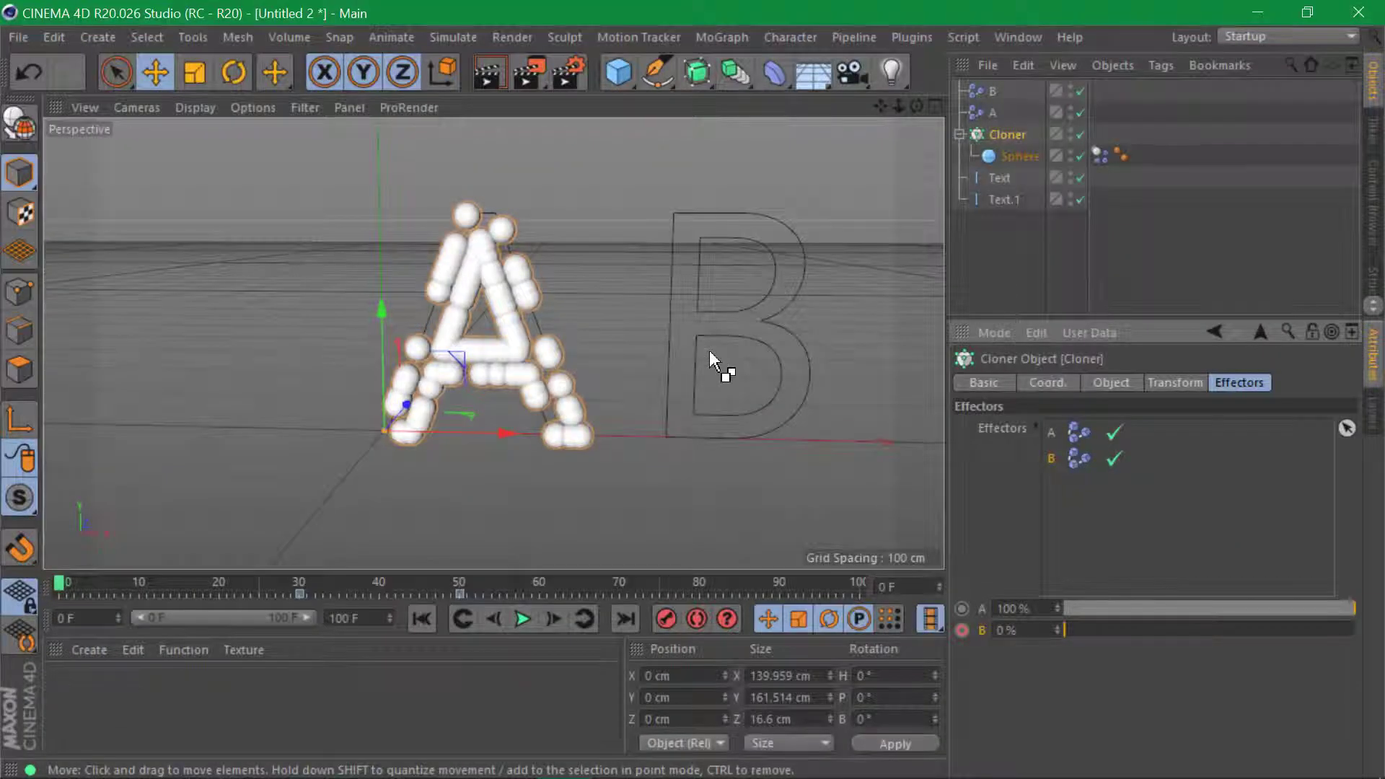
{"action": "key", "text": "ctrl+n"}
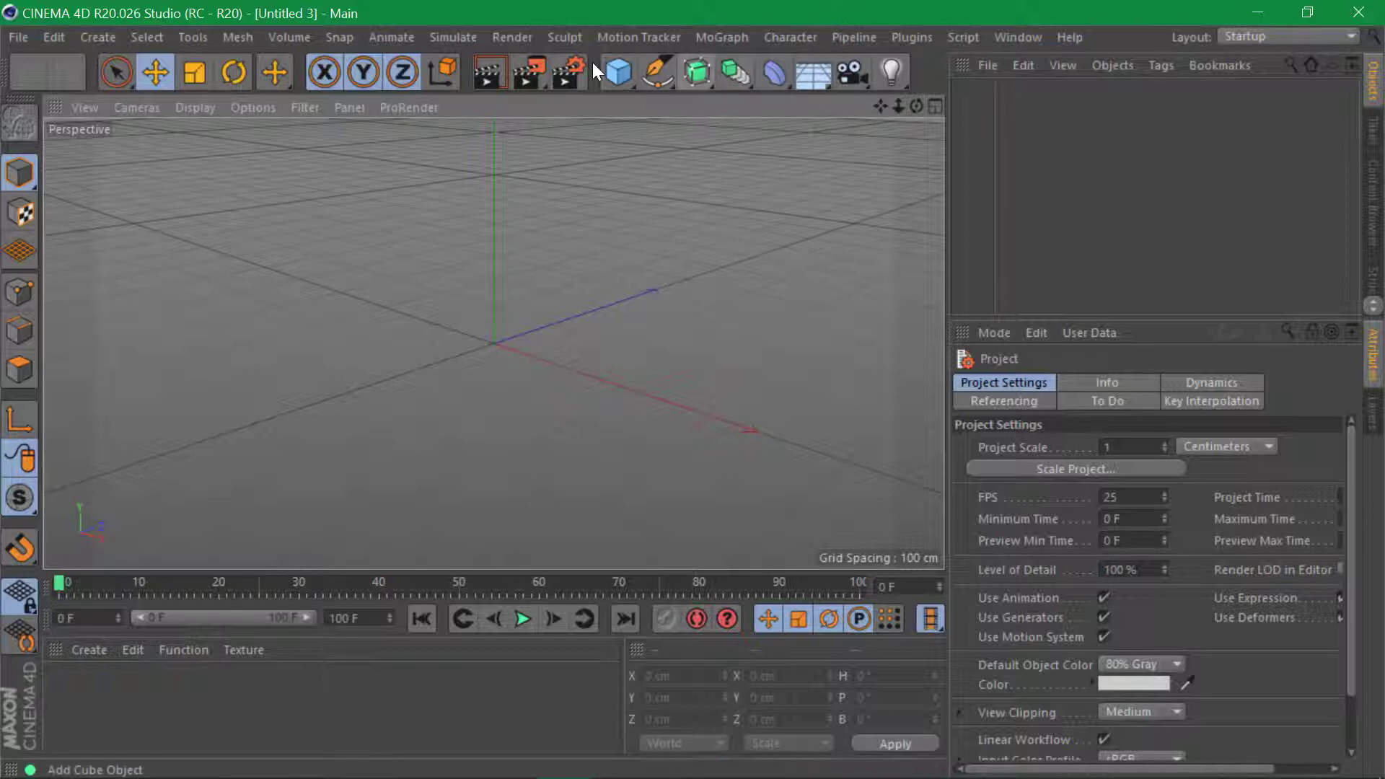
Add a plane to the scene and set its width and height to 500 cm
{"action": "left_click_drag", "start_coordinate": [612, 63], "coordinate": [814, 142]}
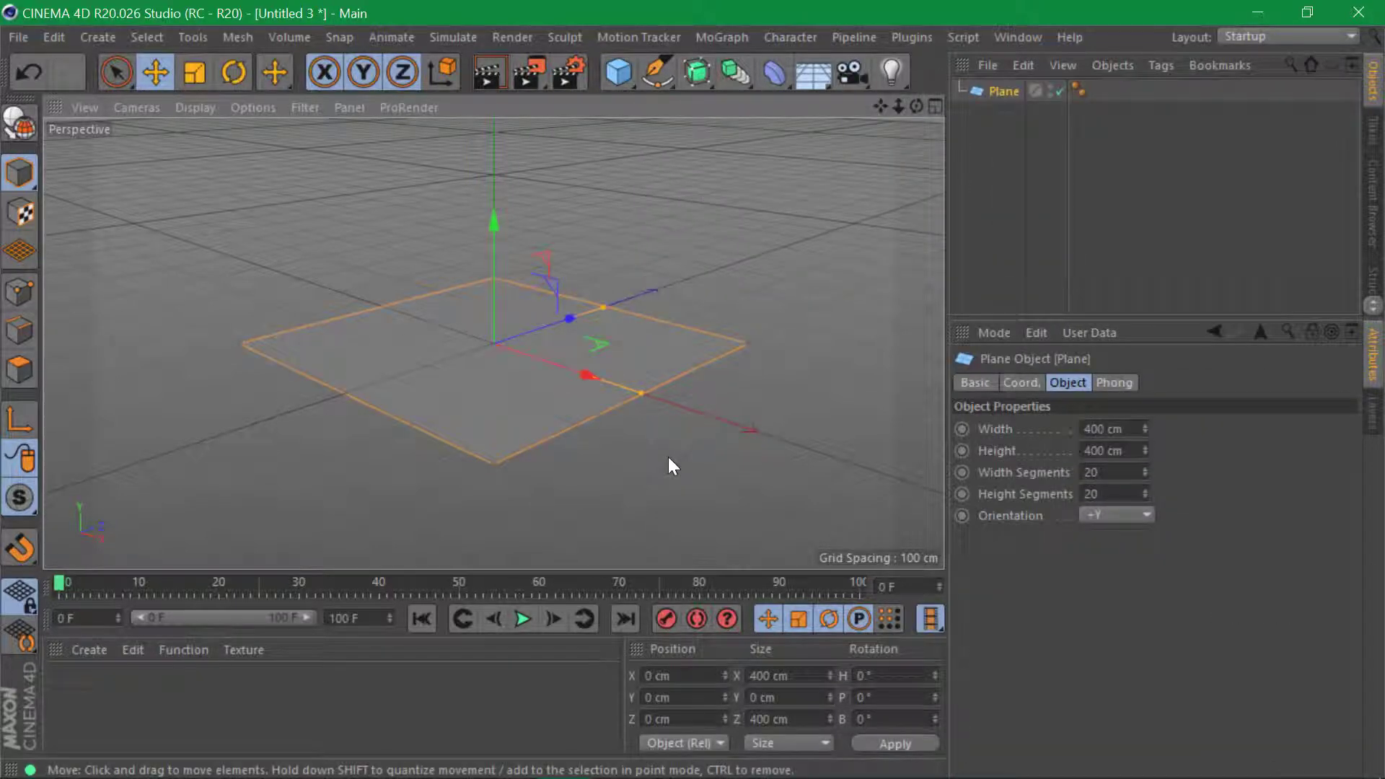
{"action": "left_click_drag", "start_coordinate": [668, 457], "coordinate": [599, 402], "text": "alt"}
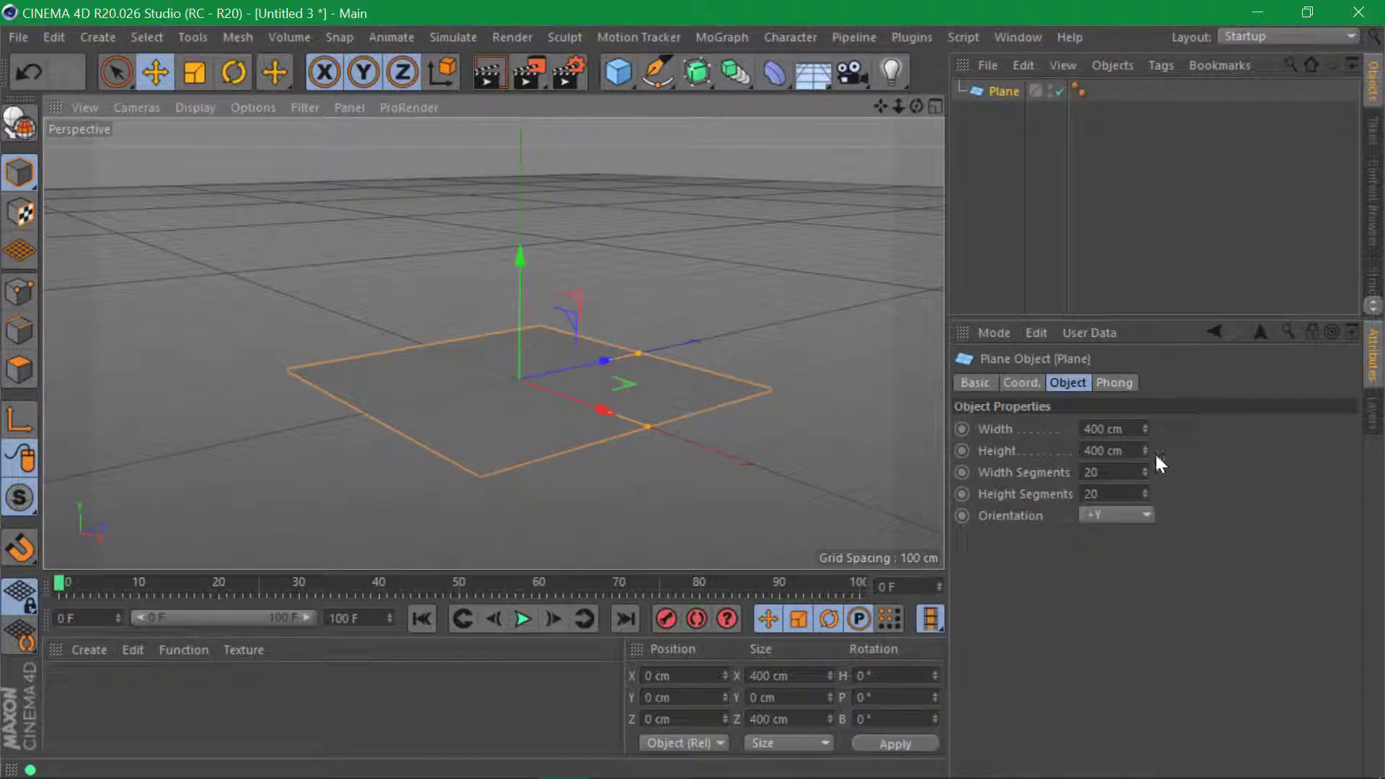
{"action": "double_click", "coordinate": [1127, 431]}
{"action": "type", "text": "500"}
{"action": "key", "text": "Tab"}
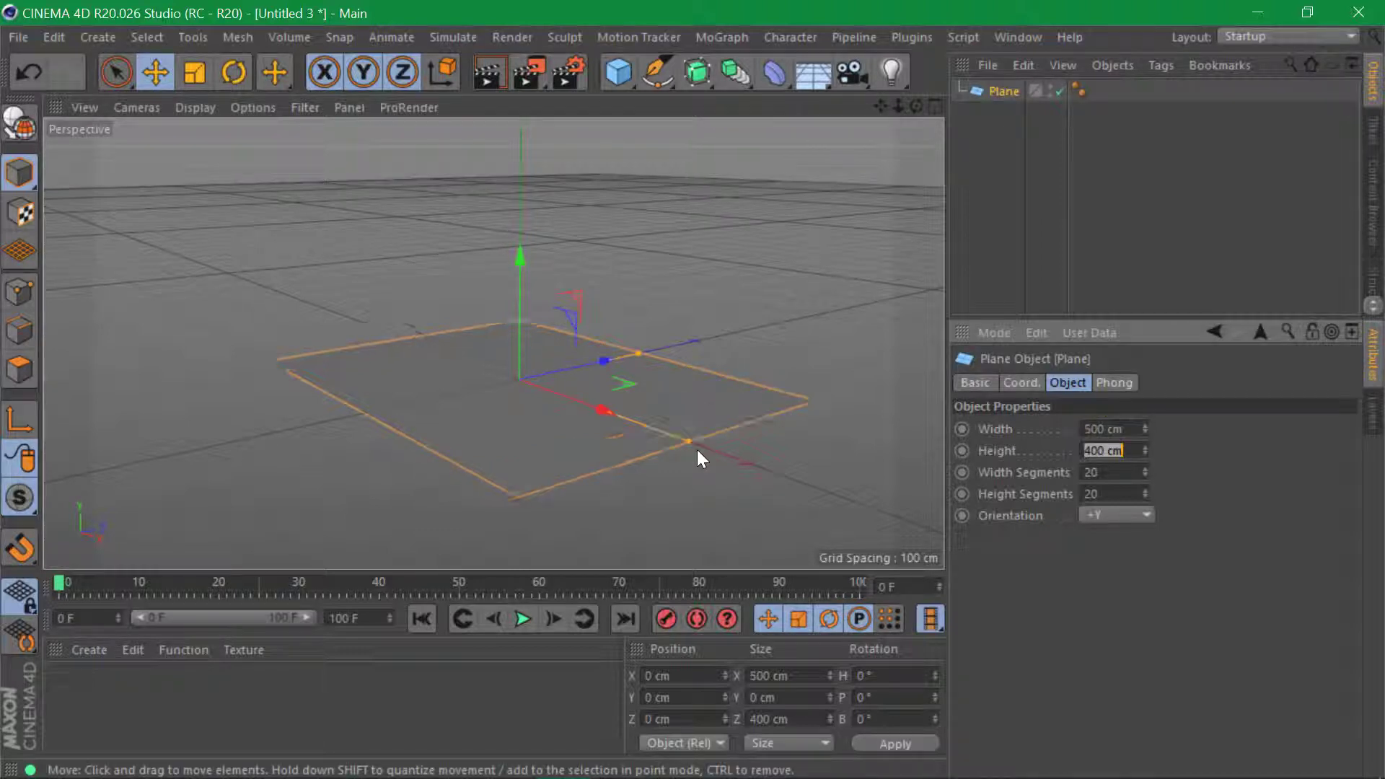
{"action": "type", "text": "500"}
{"action": "key", "text": "Tab"}
Set the plane's width segments and height segments to 500 each
{"action": "type", "text": "500"}
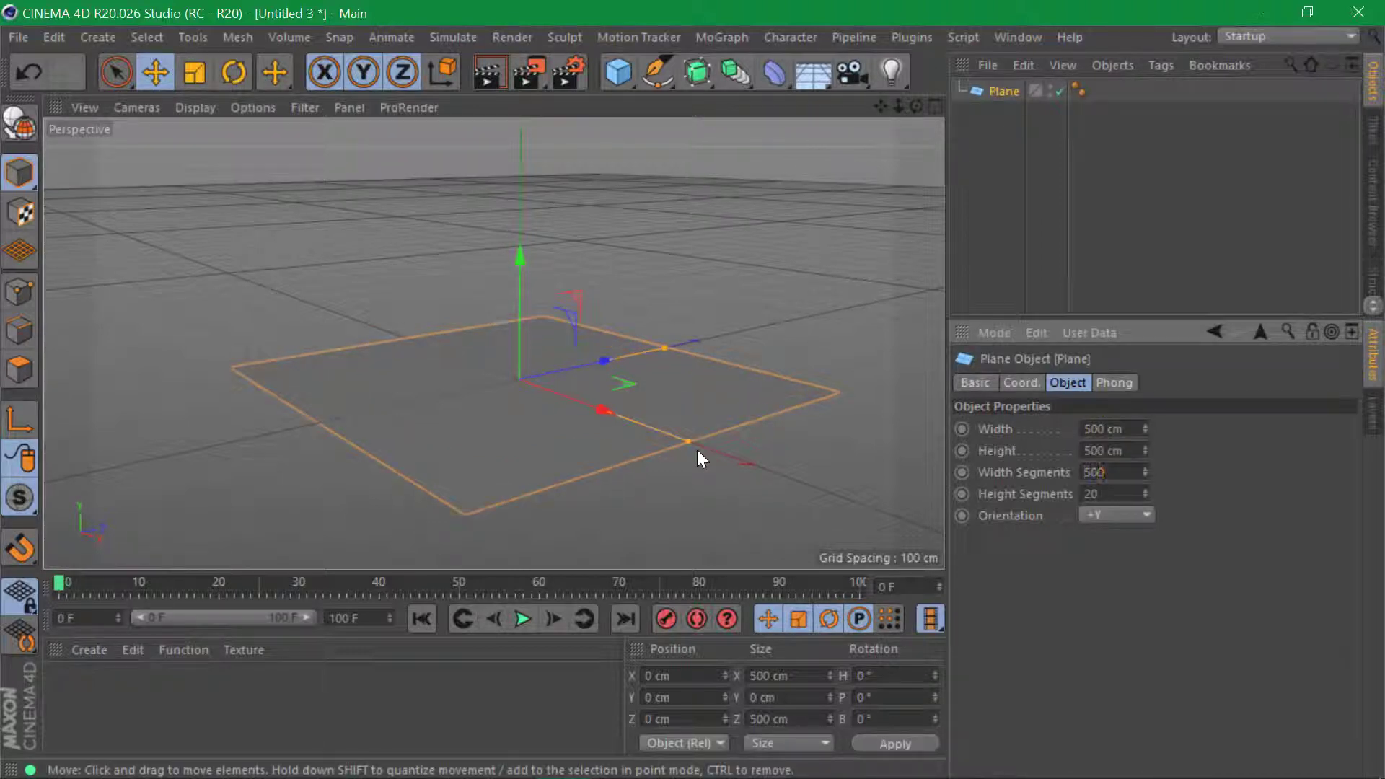
{"action": "key", "text": "Tab"}
{"action": "type", "text": "500"}
{"action": "key", "text": "Return"}
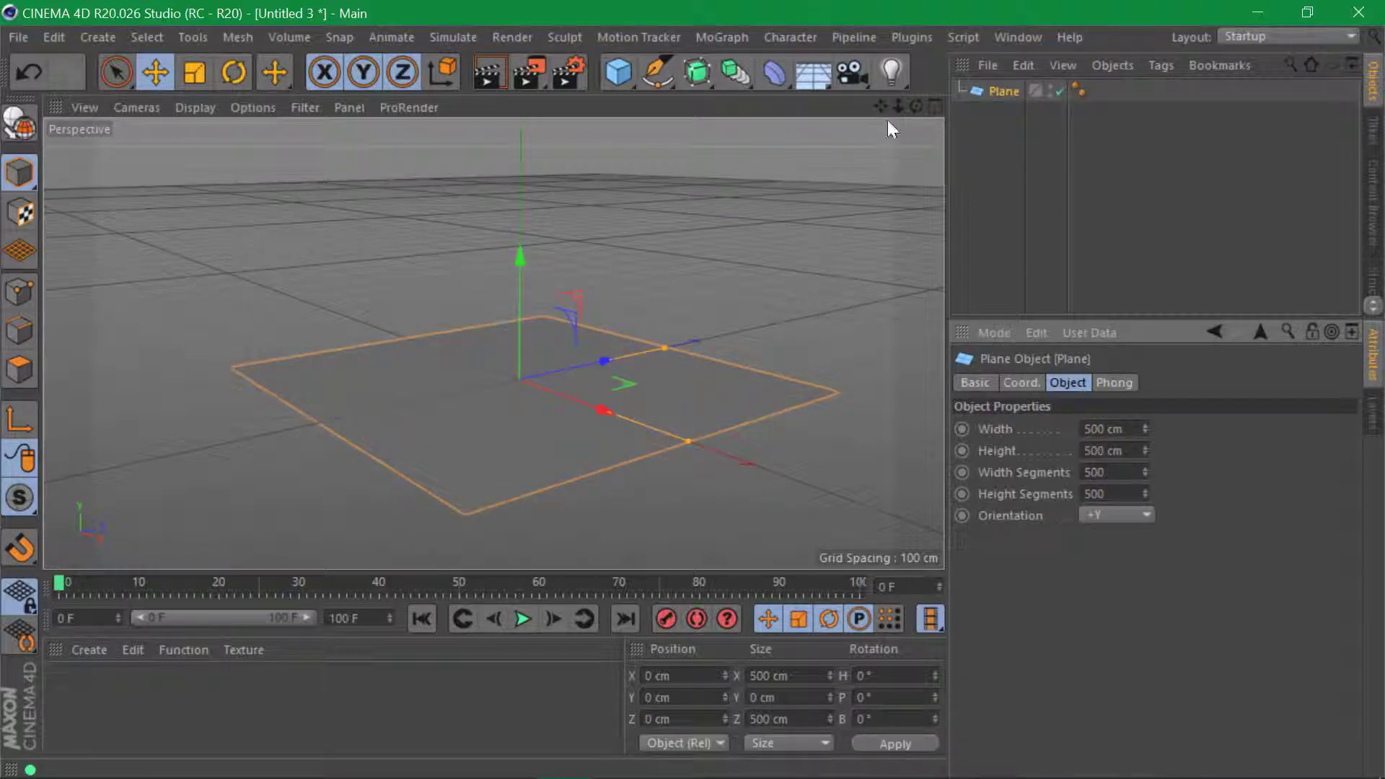
Add a hair object that grows from the plane
{"action": "left_click", "coordinate": [499, 33]}
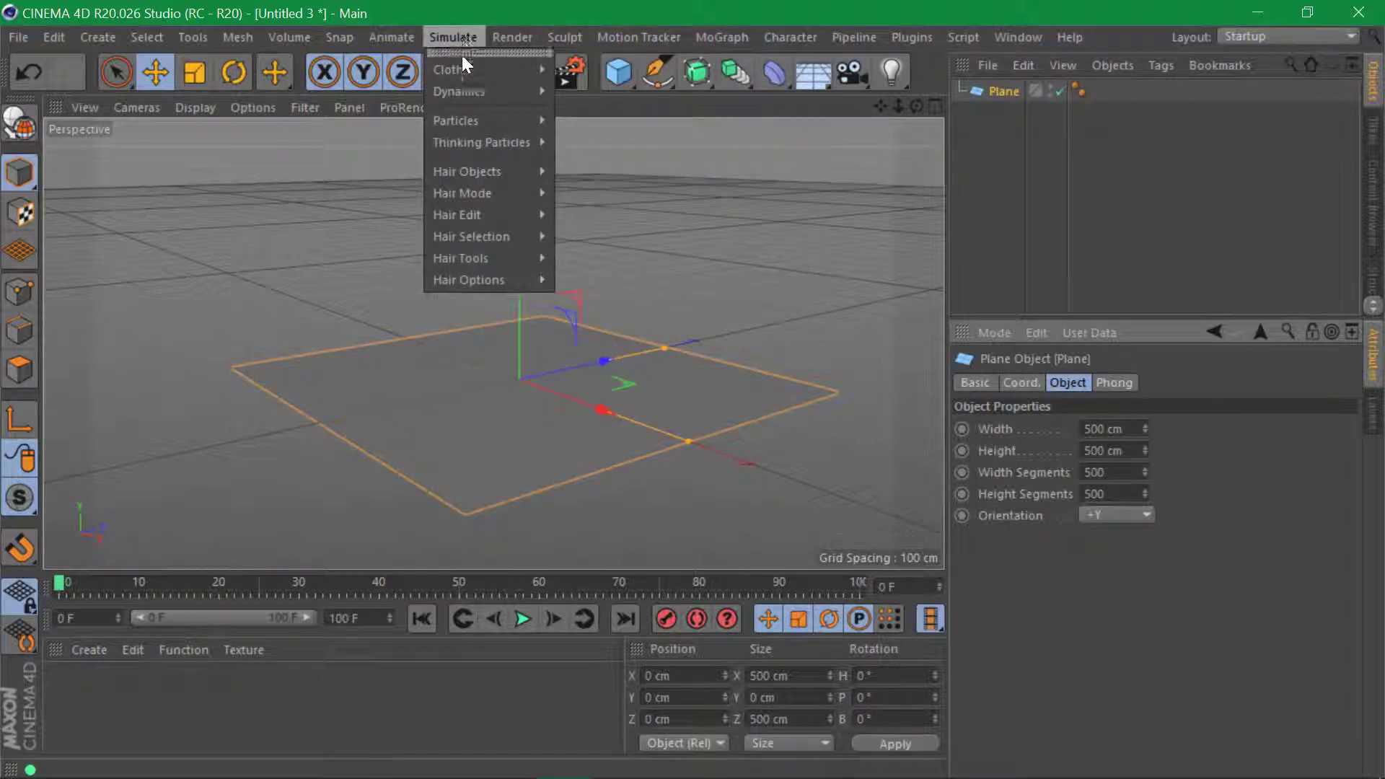
{"action": "mouse_move", "coordinate": [475, 174]}
{"action": "left_click", "coordinate": [589, 175]}
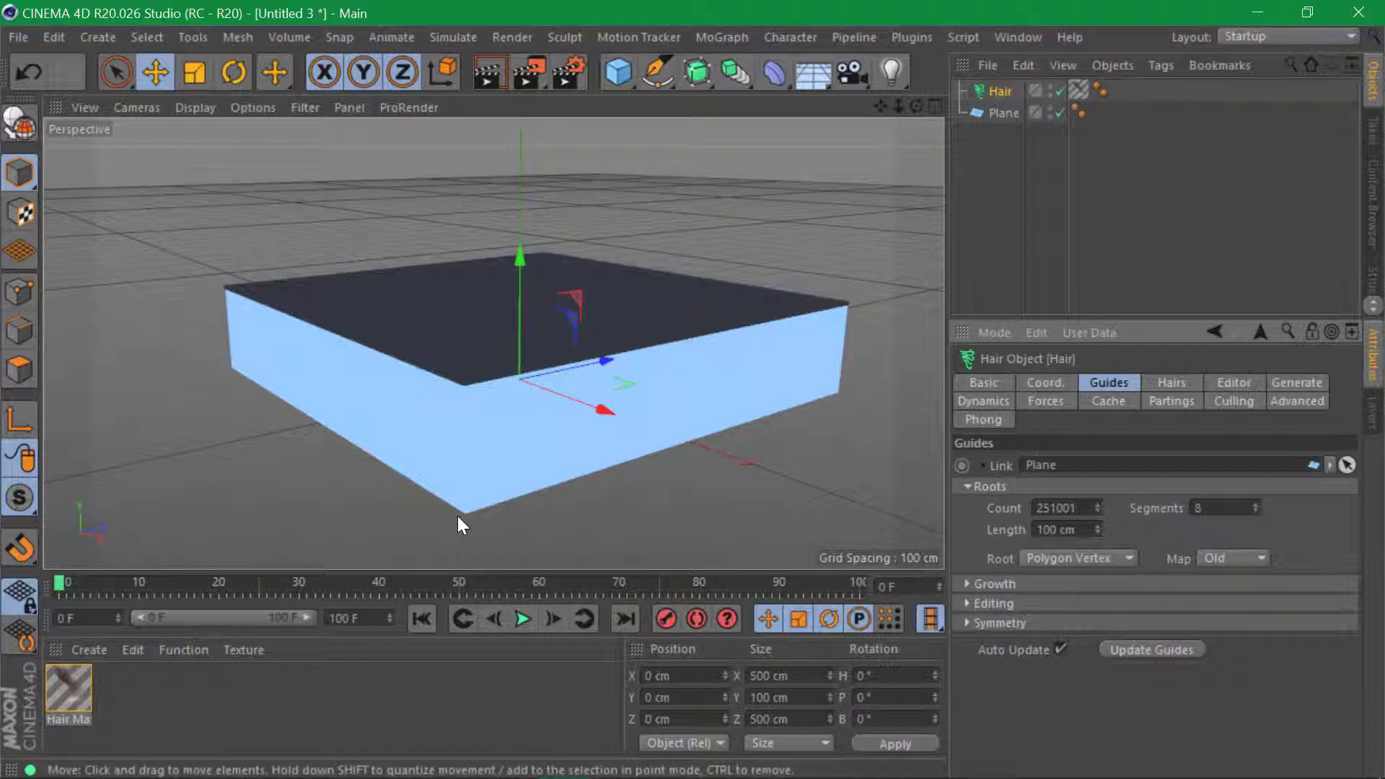
Root the hair guides at Polygon Center and set their length to 20 cm
{"action": "right_click_drag", "start_coordinate": [486, 499], "coordinate": [671, 480], "text": "alt"}
{"action": "left_click_drag", "start_coordinate": [547, 413], "coordinate": [549, 413], "text": "alt"}
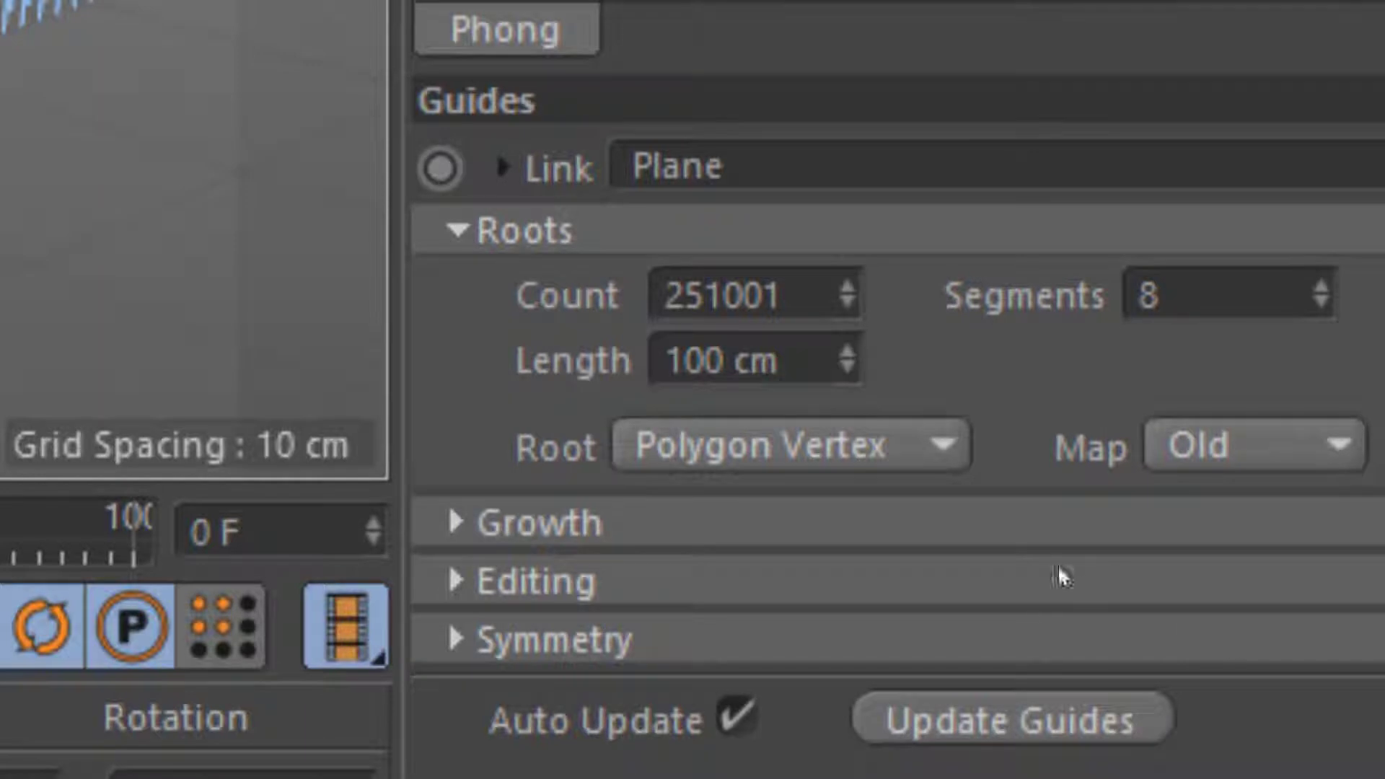
{"action": "left_click", "coordinate": [916, 446]}
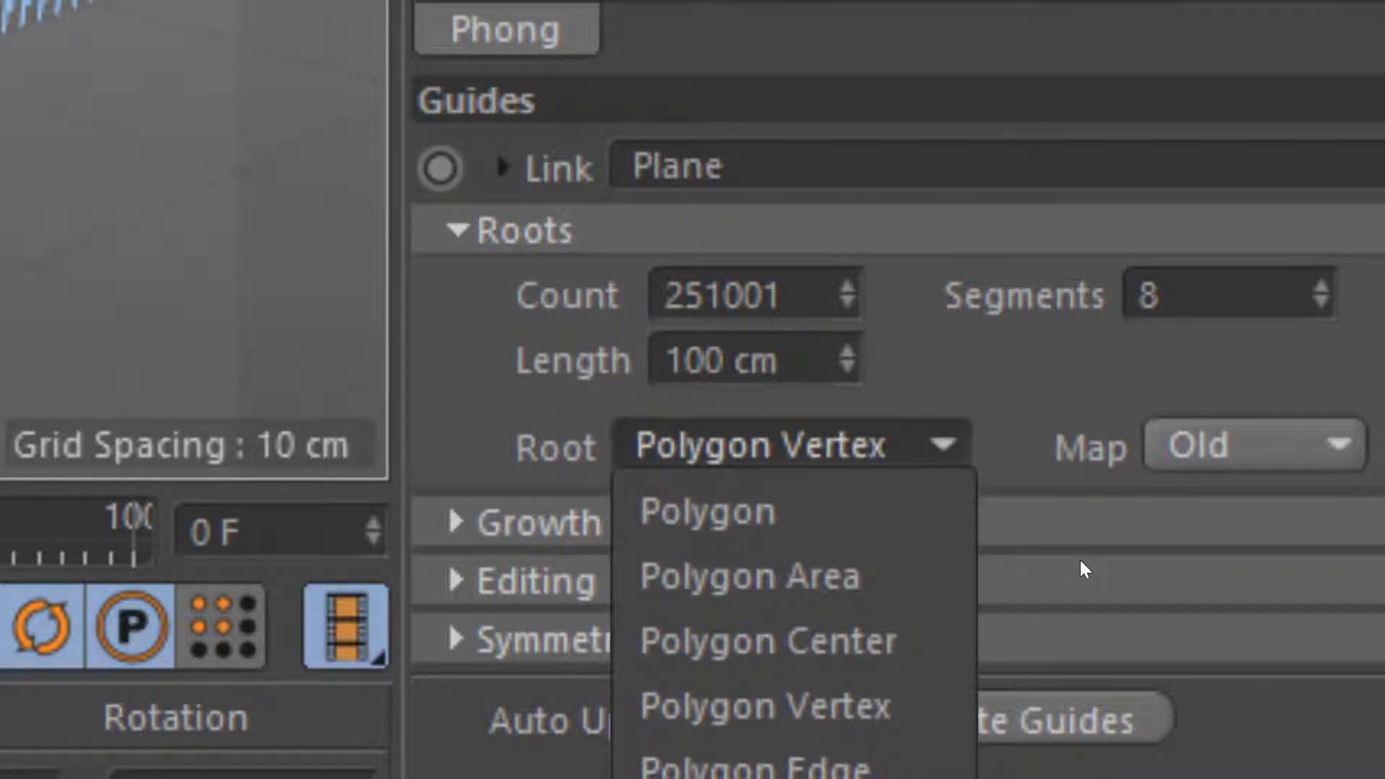
{"action": "key", "text": "Up"}
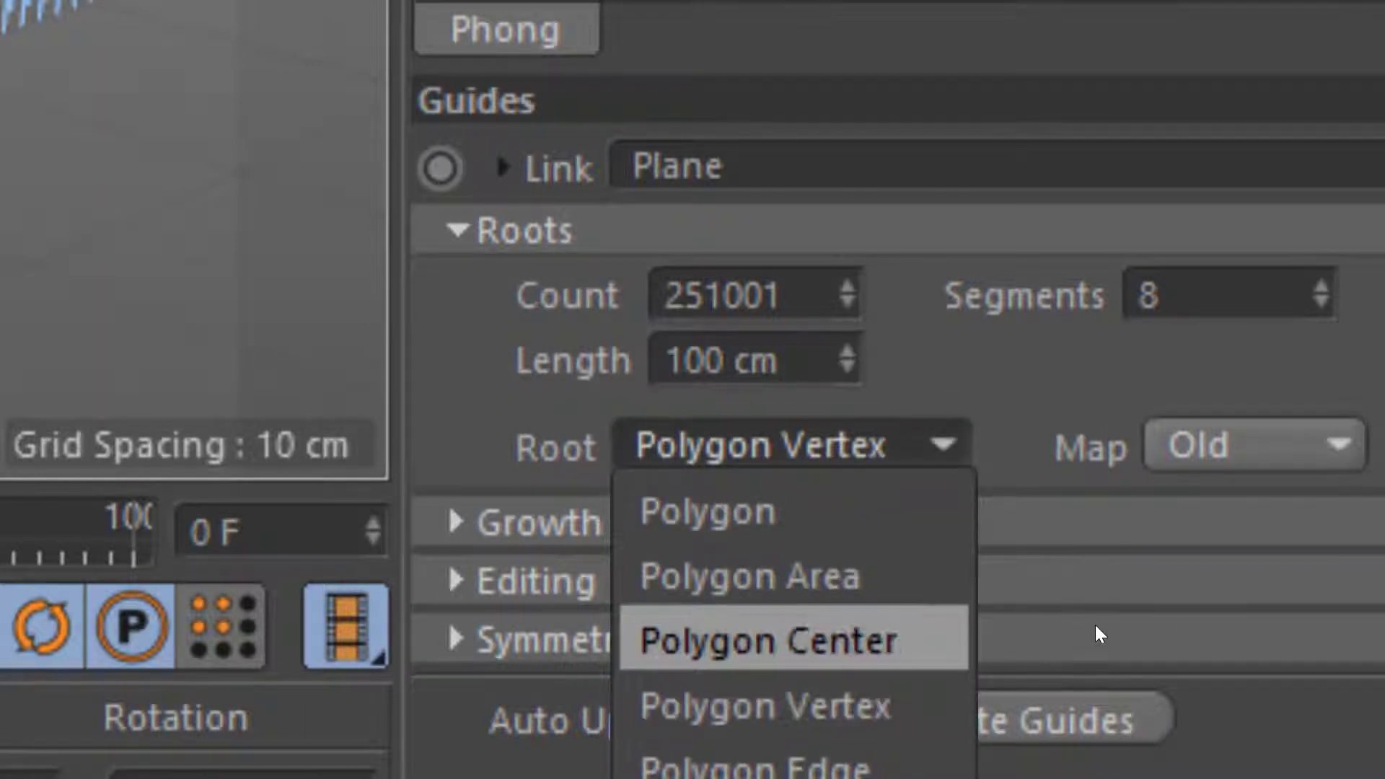
{"action": "key", "text": "Return"}
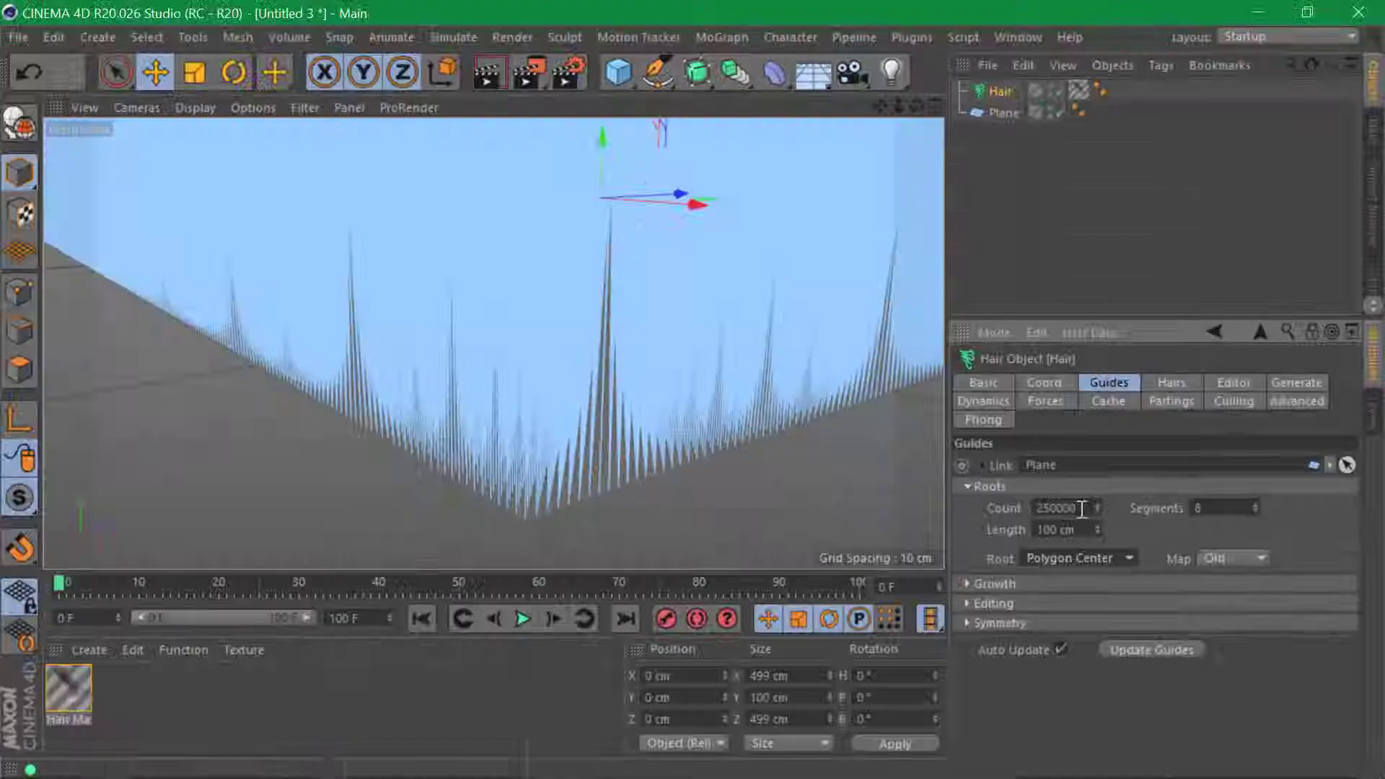
{"action": "double_click", "coordinate": [1056, 530]}
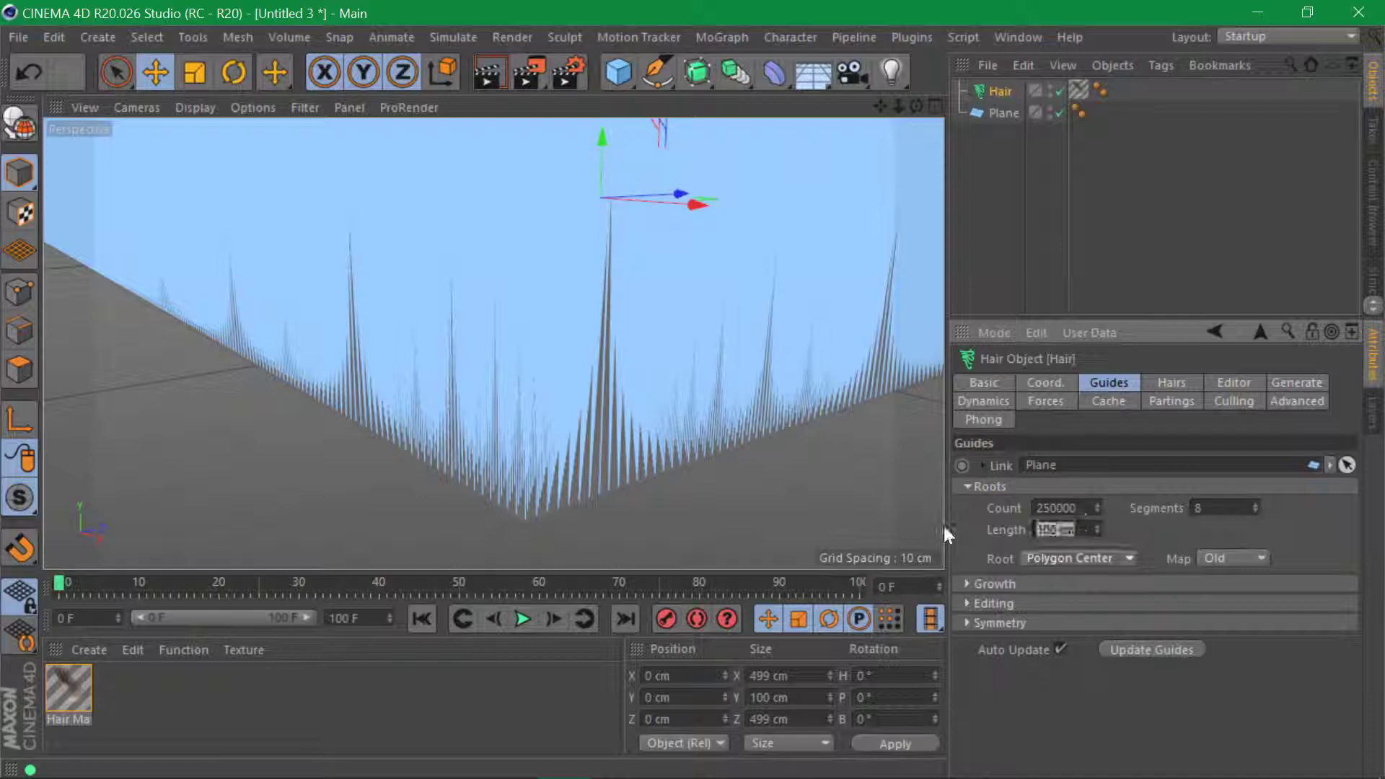
{"action": "type", "text": "25"}
{"action": "key", "text": "Return"}
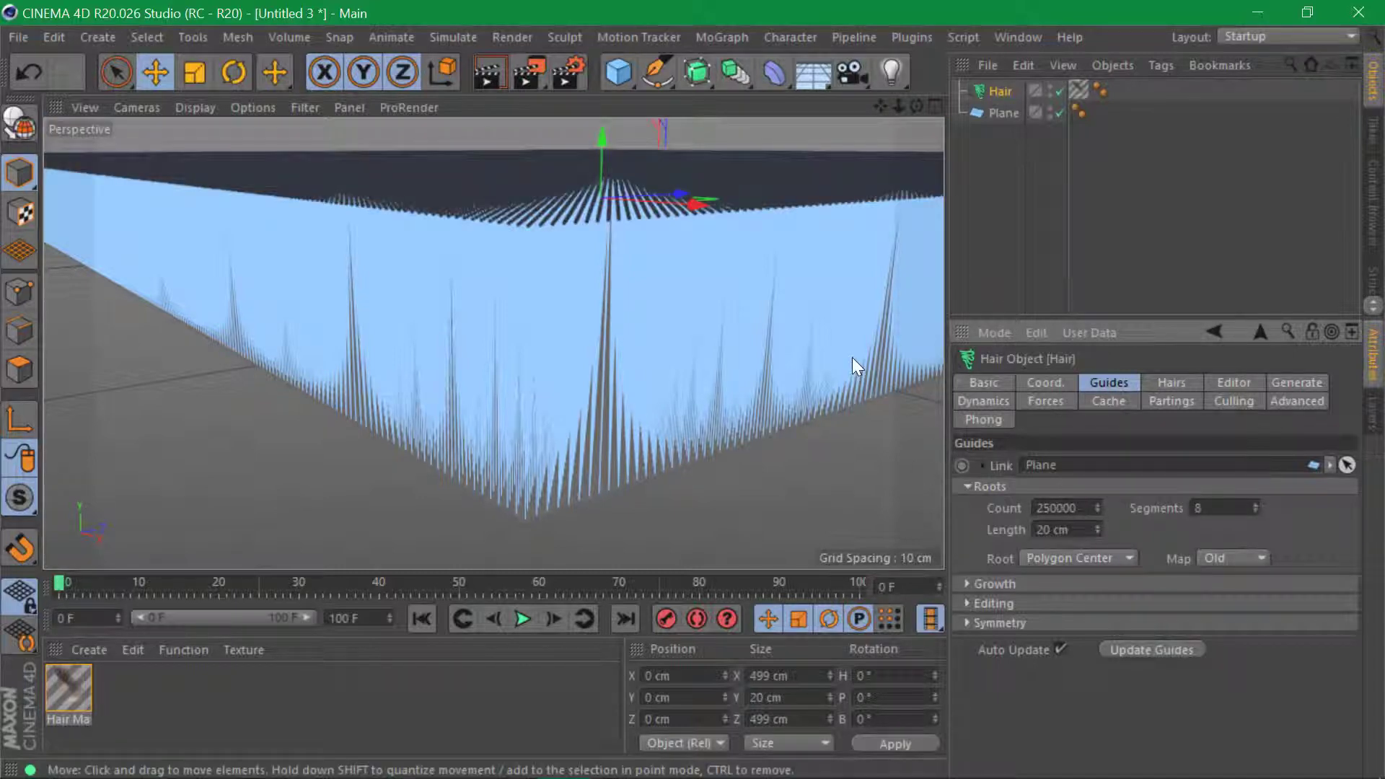
Set the root placement of the rendered hairs to As Guides
{"action": "left_click", "coordinate": [1187, 382]}
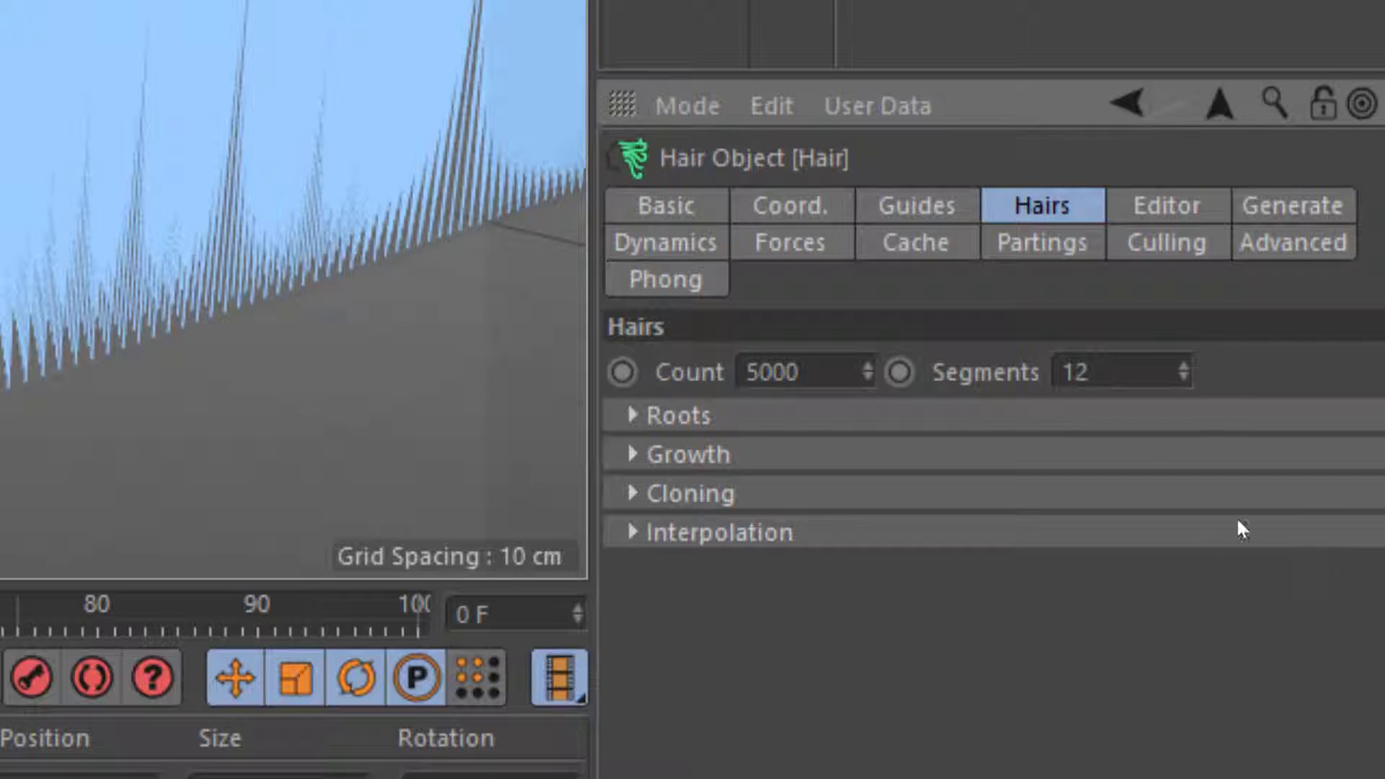
{"action": "left_click", "coordinate": [830, 419]}
{"action": "left_click", "coordinate": [862, 457]}
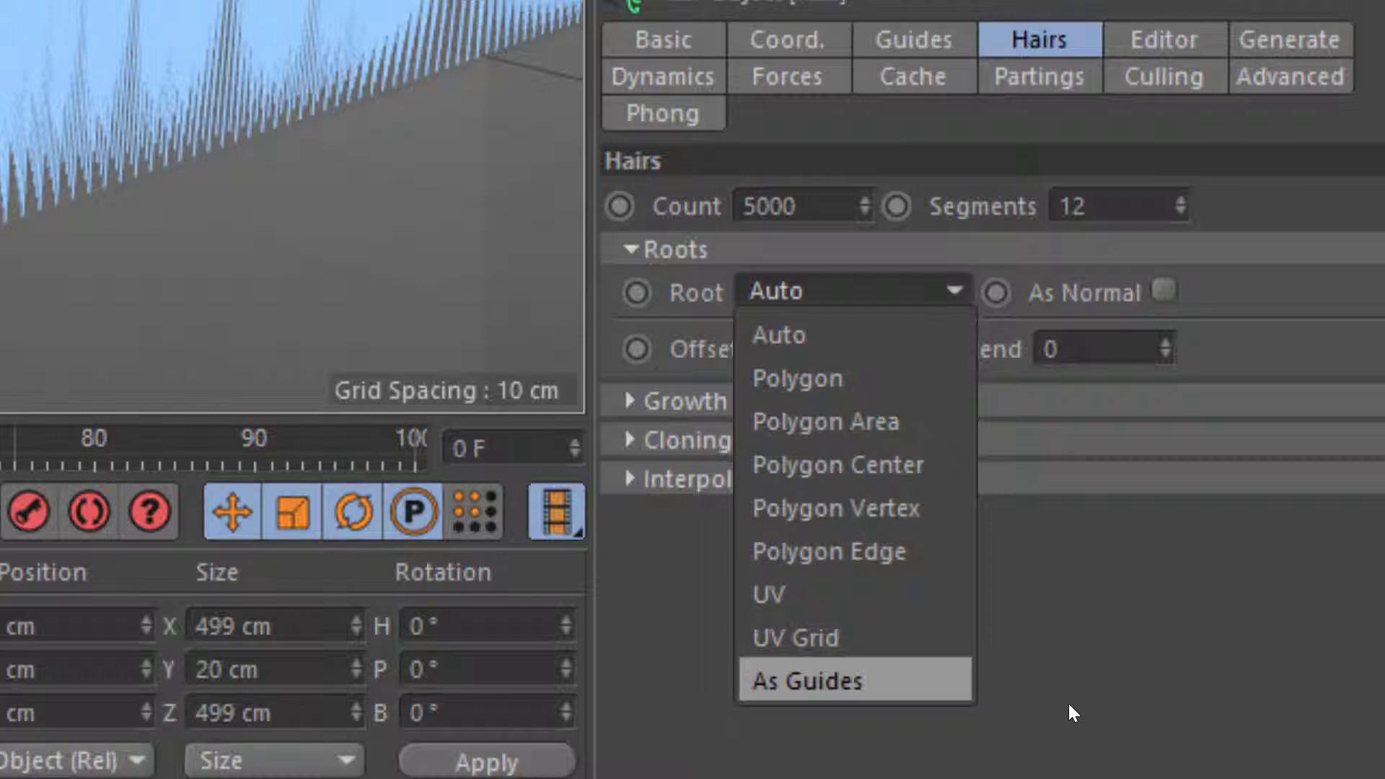
{"action": "left_click", "coordinate": [855, 681]}
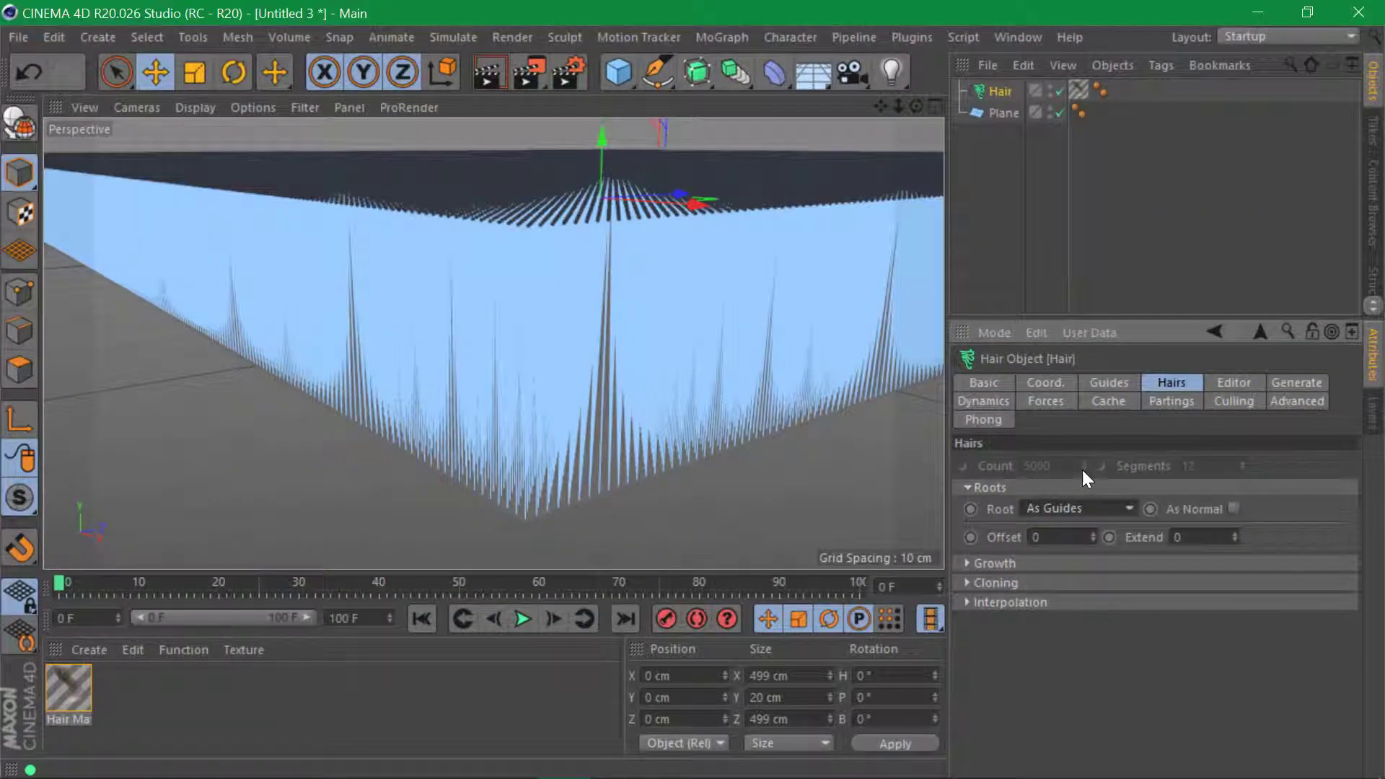
Turn off Render Hairs and set the generated hair geometry type to Square, then deselect the hair object
{"action": "left_click", "coordinate": [1238, 385]}
{"action": "left_click", "coordinate": [1303, 385]}
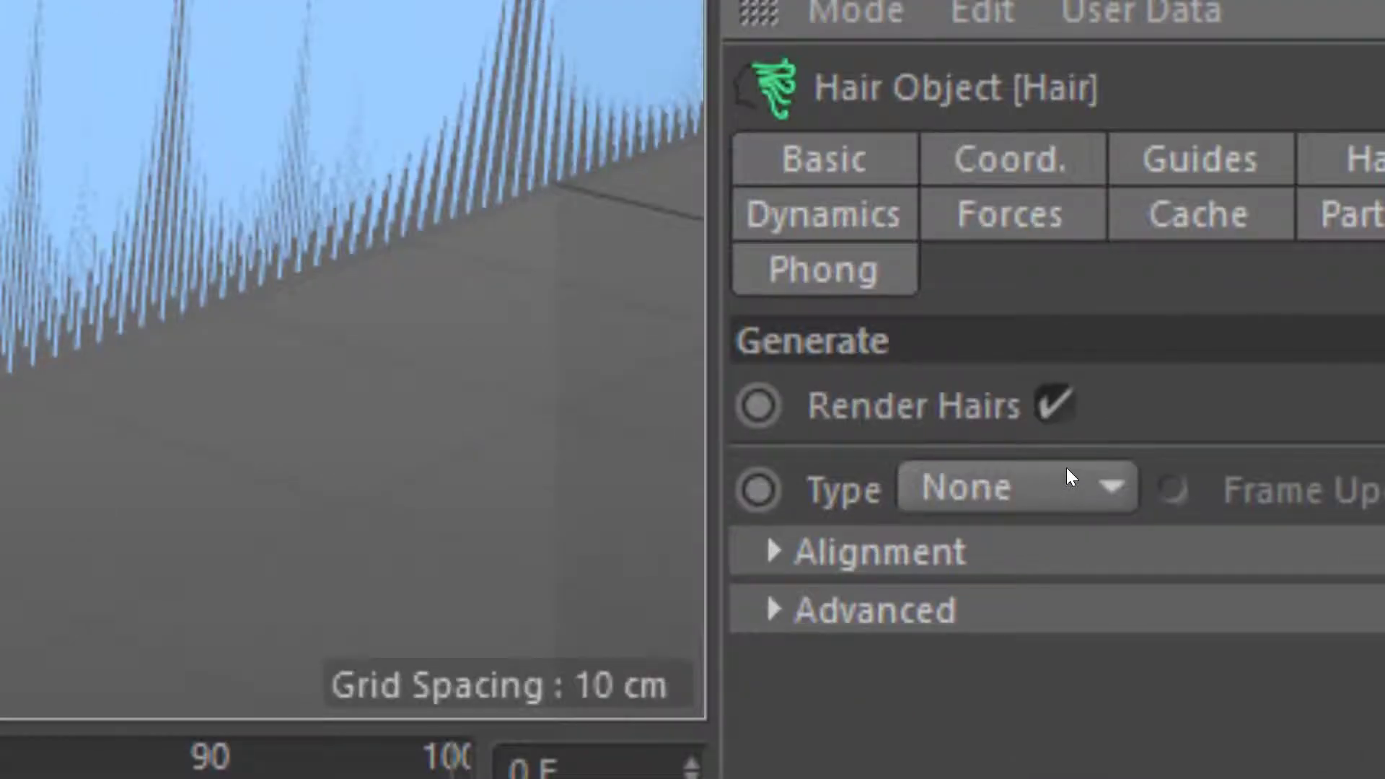
{"action": "left_click", "coordinate": [1054, 405]}
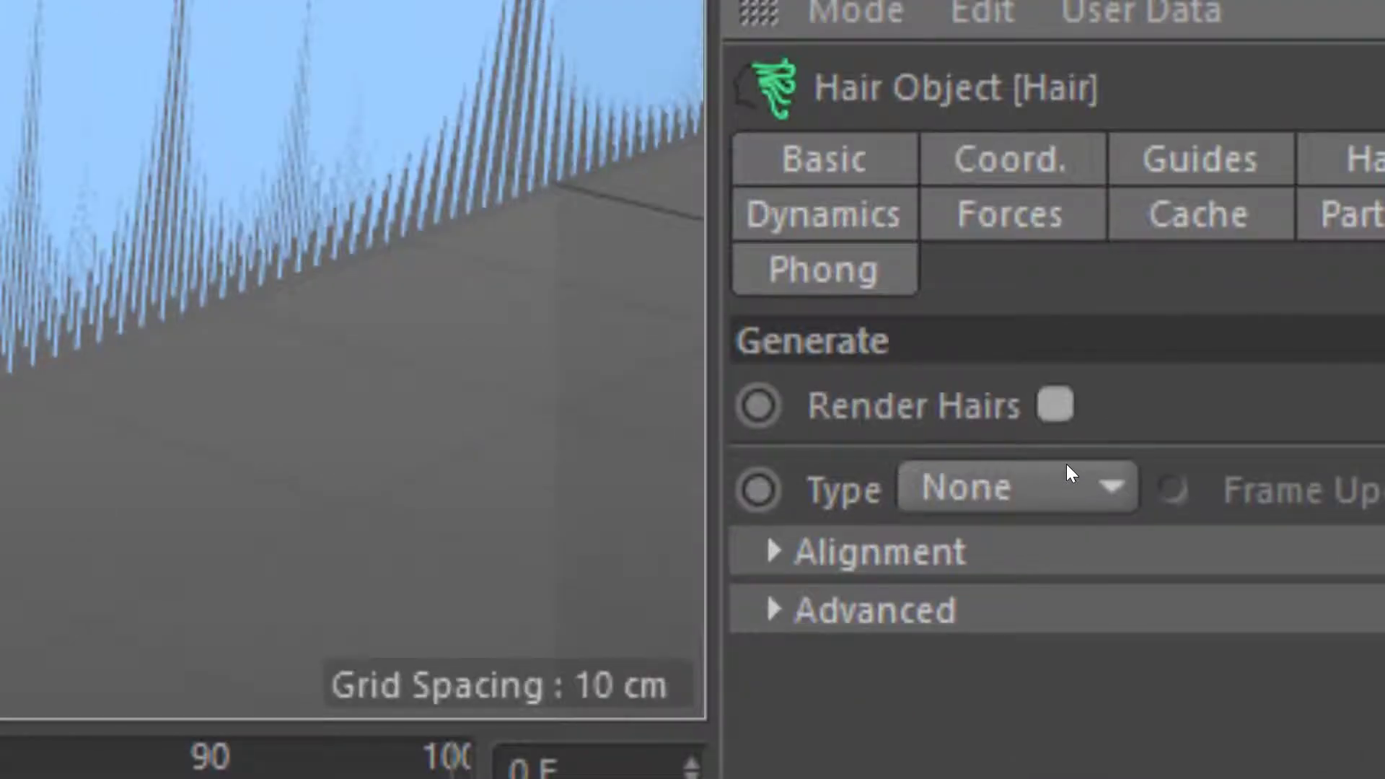
{"action": "left_click", "coordinate": [1037, 496]}
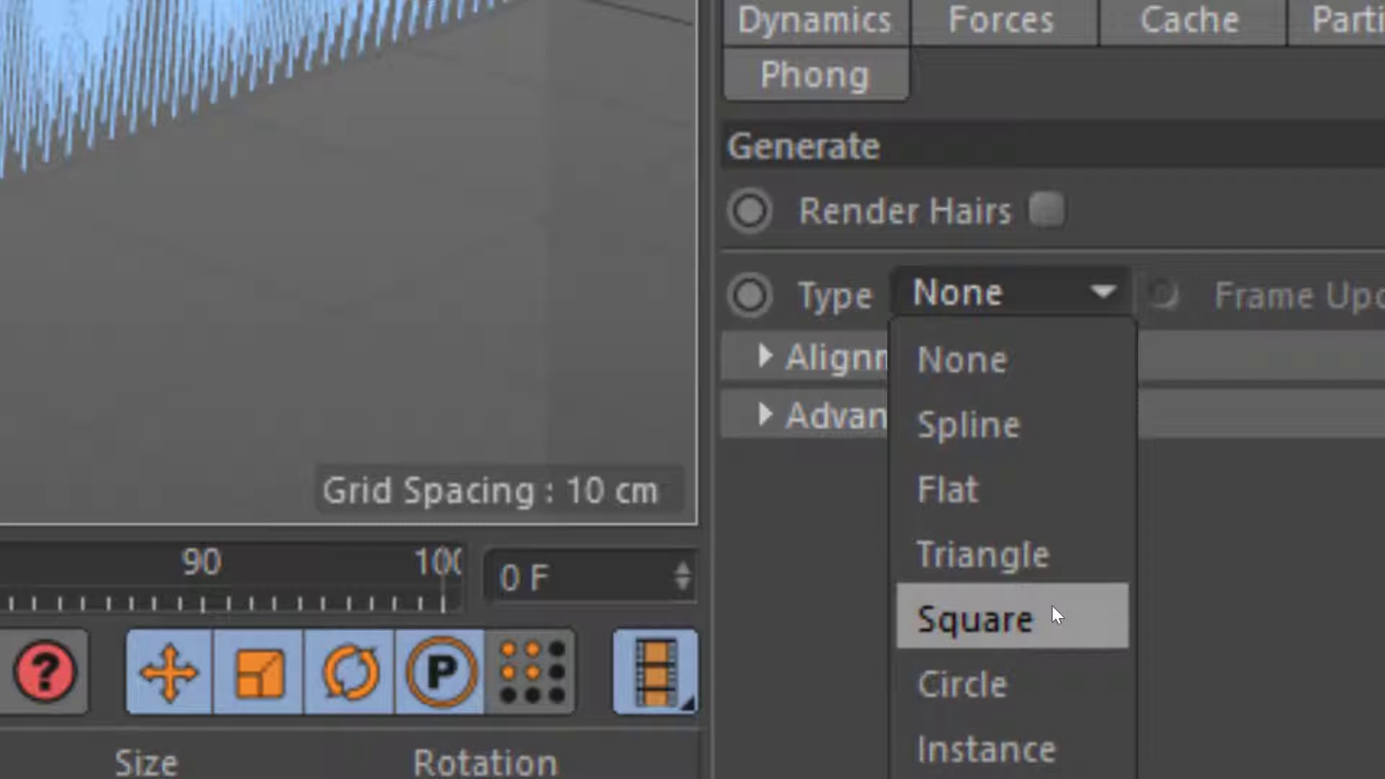
{"action": "left_click", "coordinate": [1052, 614]}
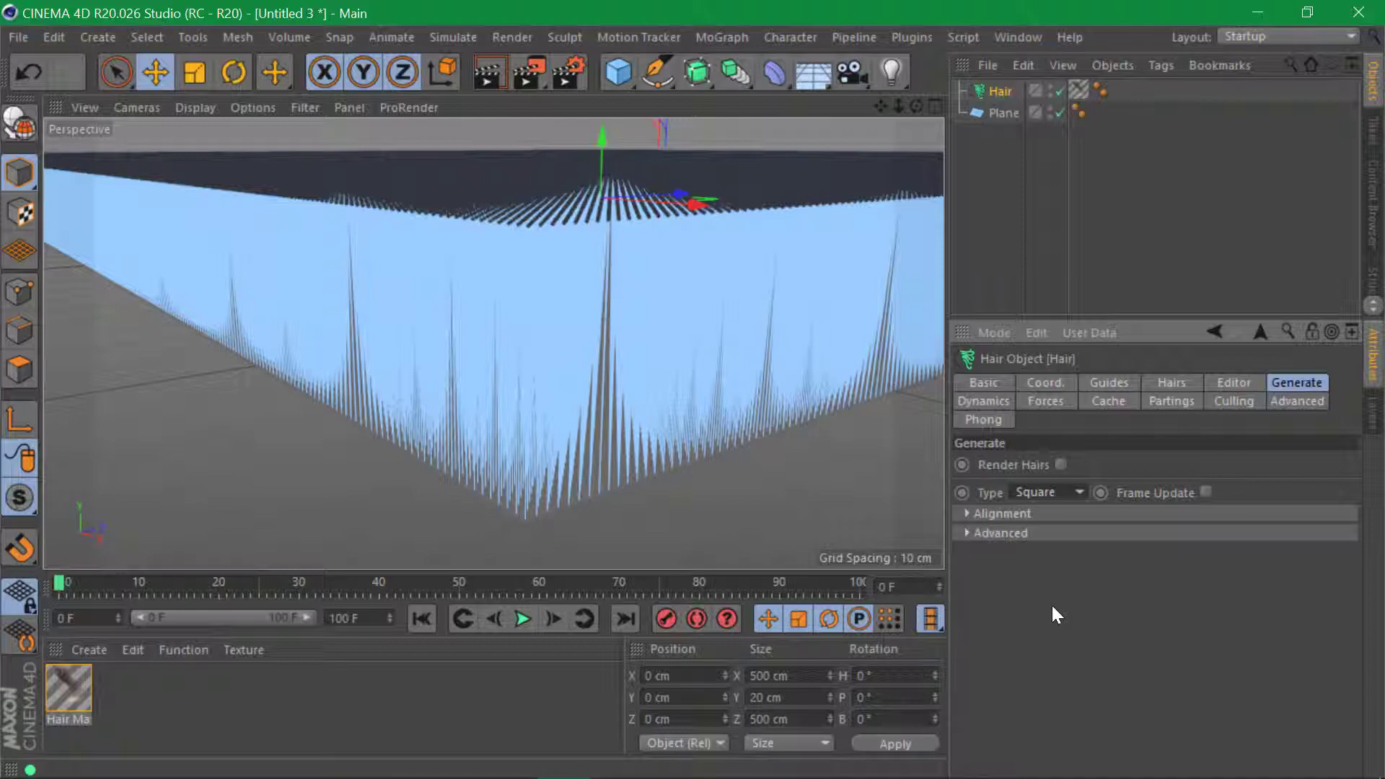
{"action": "left_click", "coordinate": [1016, 194]}
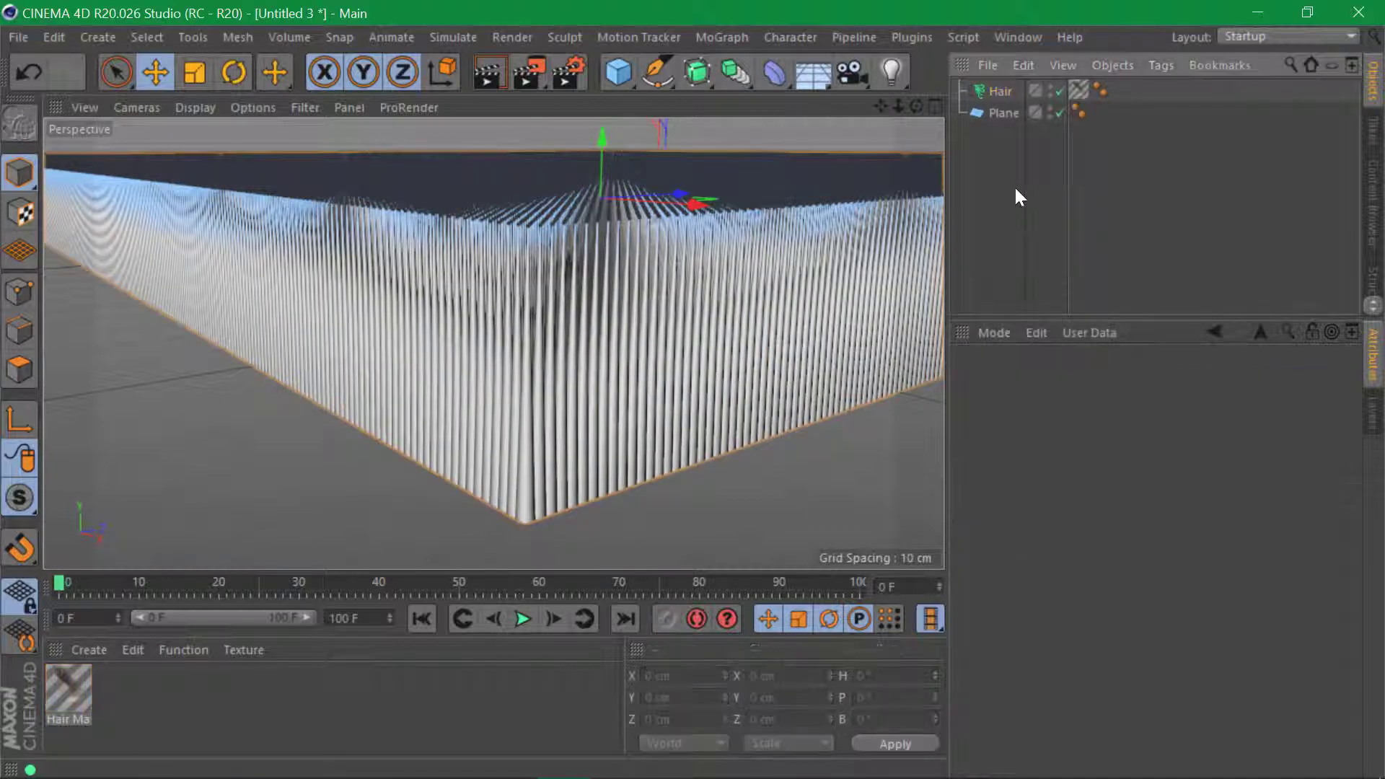
Set the tip thickness of the hair material to 1 cm, check the hair tips up close and close the material editor
{"action": "left_click_drag", "start_coordinate": [566, 312], "coordinate": [436, 323], "text": "alt"}
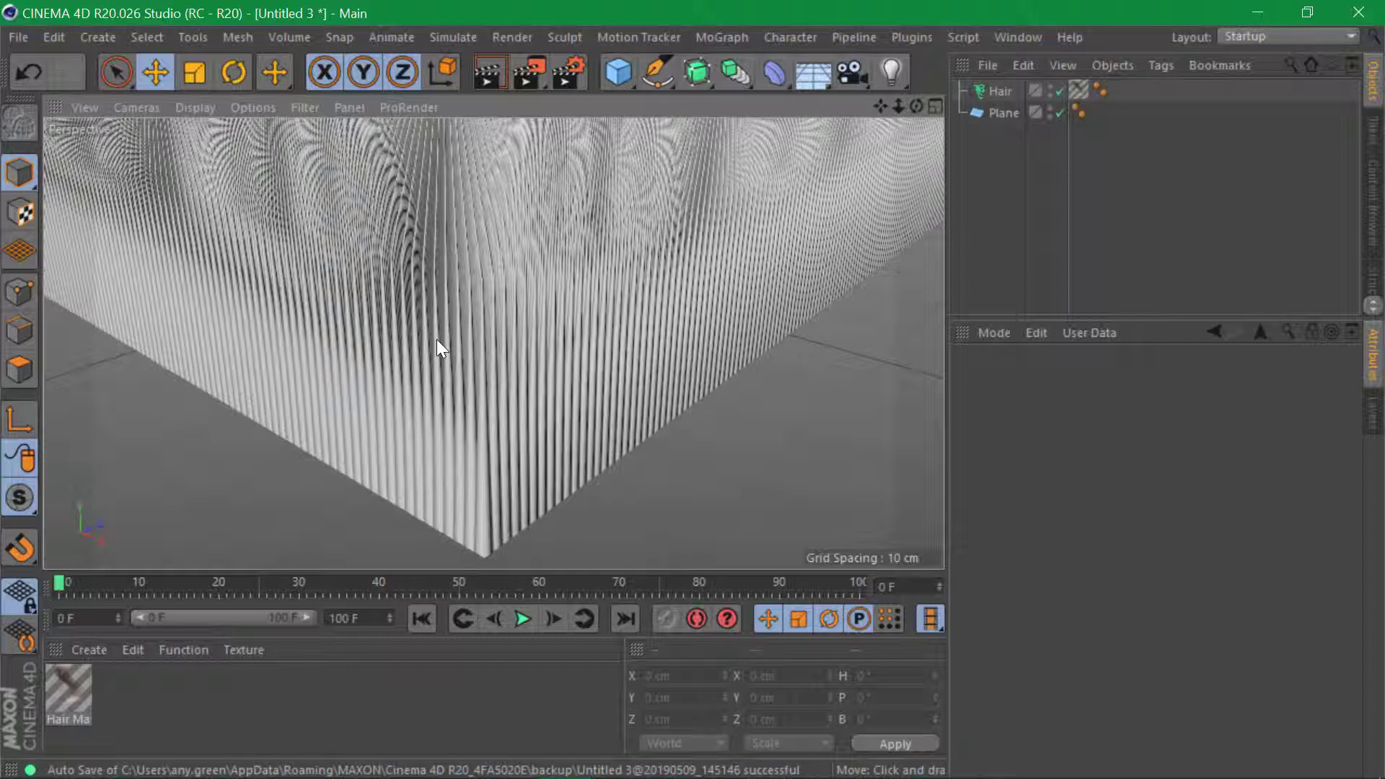
{"action": "double_click", "coordinate": [64, 687]}
{"action": "left_click", "coordinate": [390, 452]}
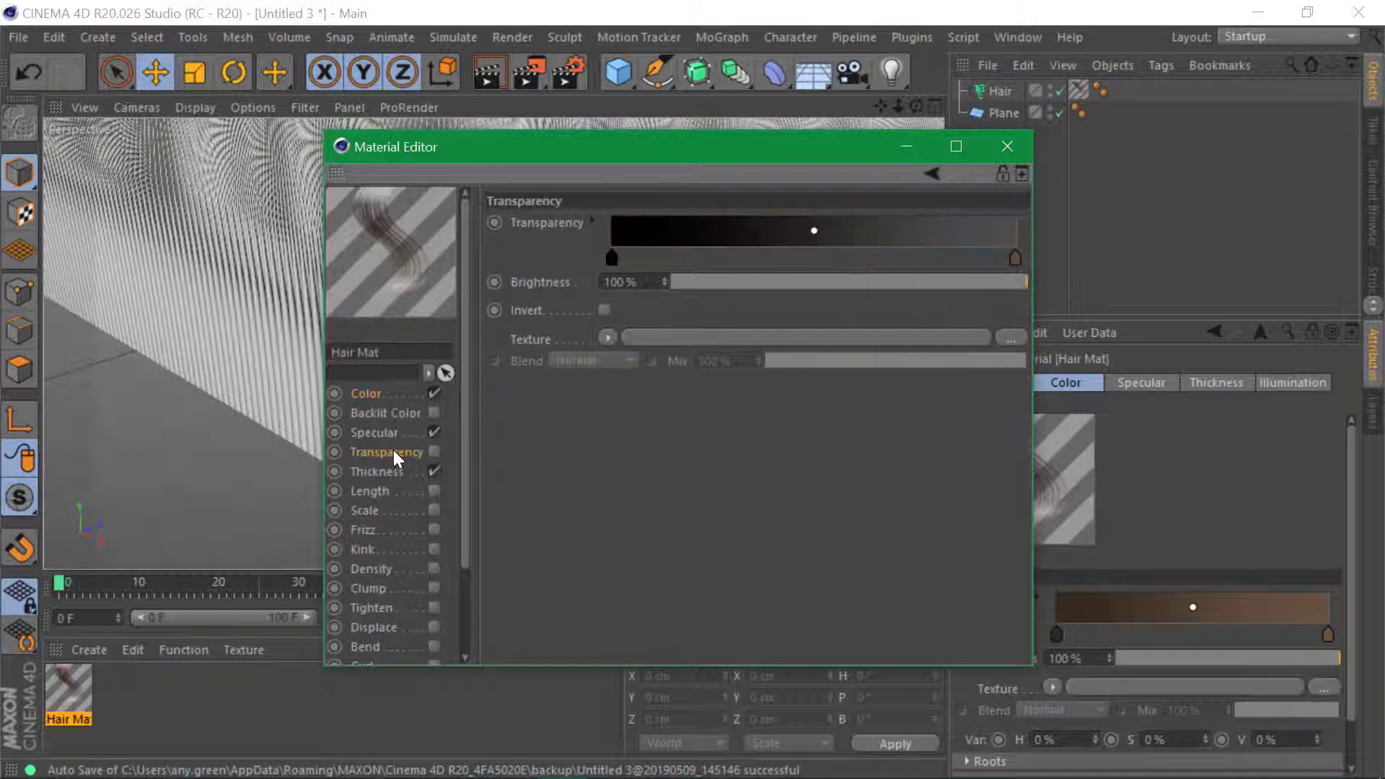
{"action": "left_click", "coordinate": [382, 472]}
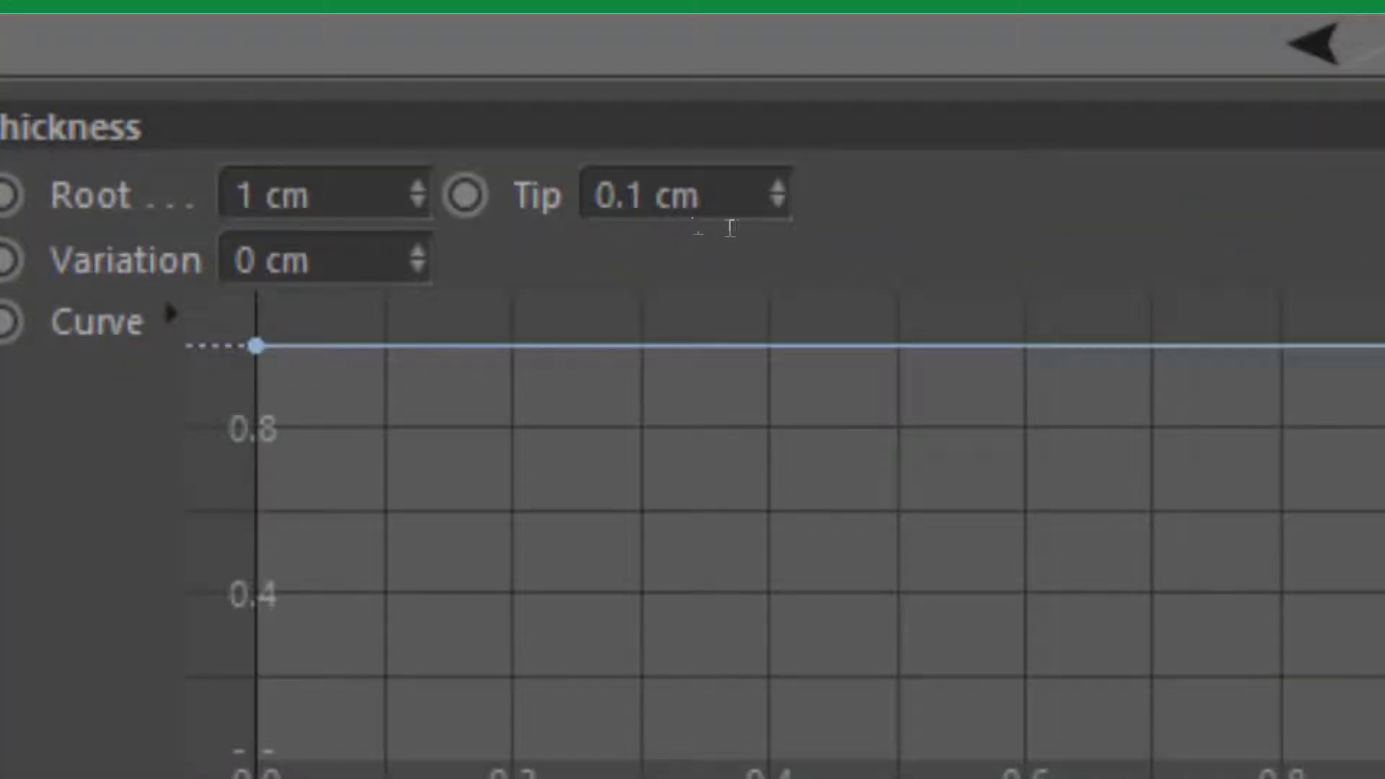
{"action": "left_click", "coordinate": [715, 225]}
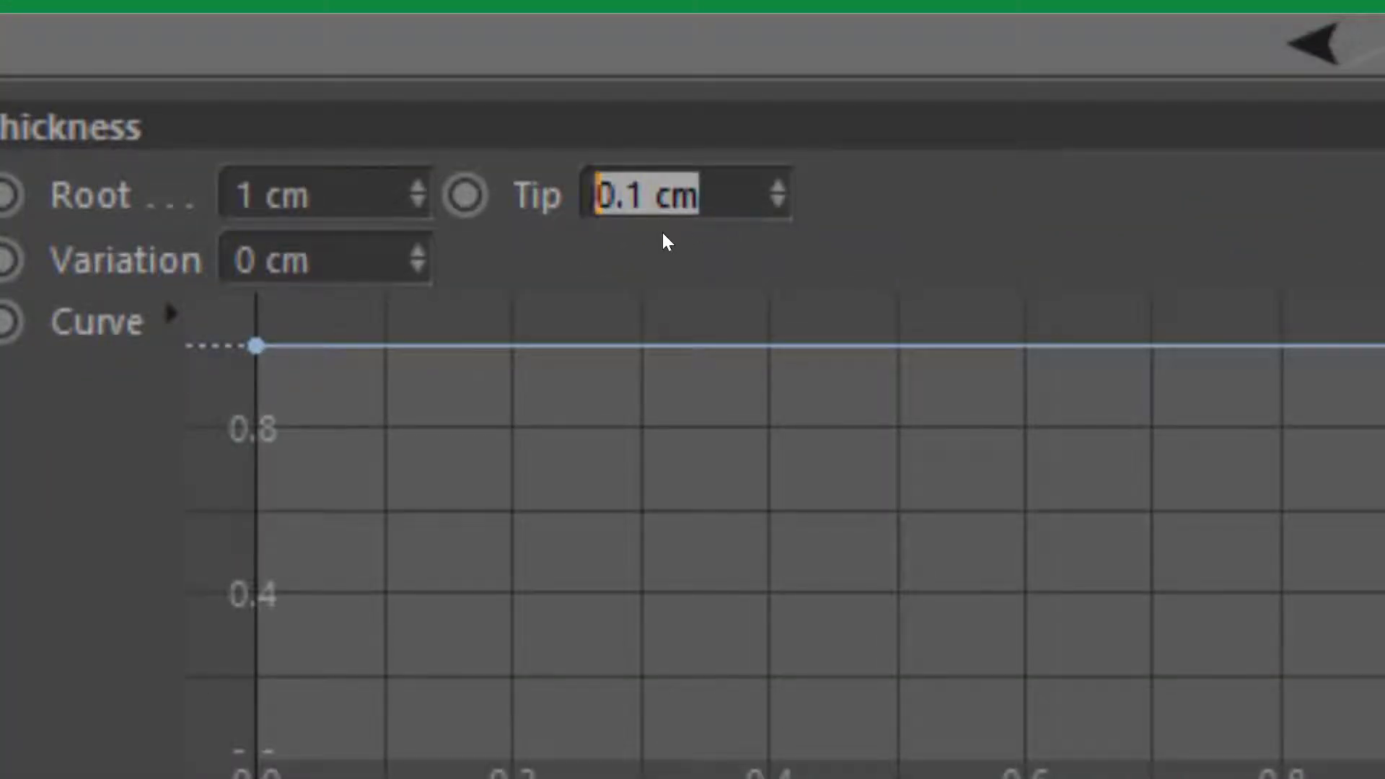
{"action": "type", "text": "1"}
{"action": "key", "text": "Return"}
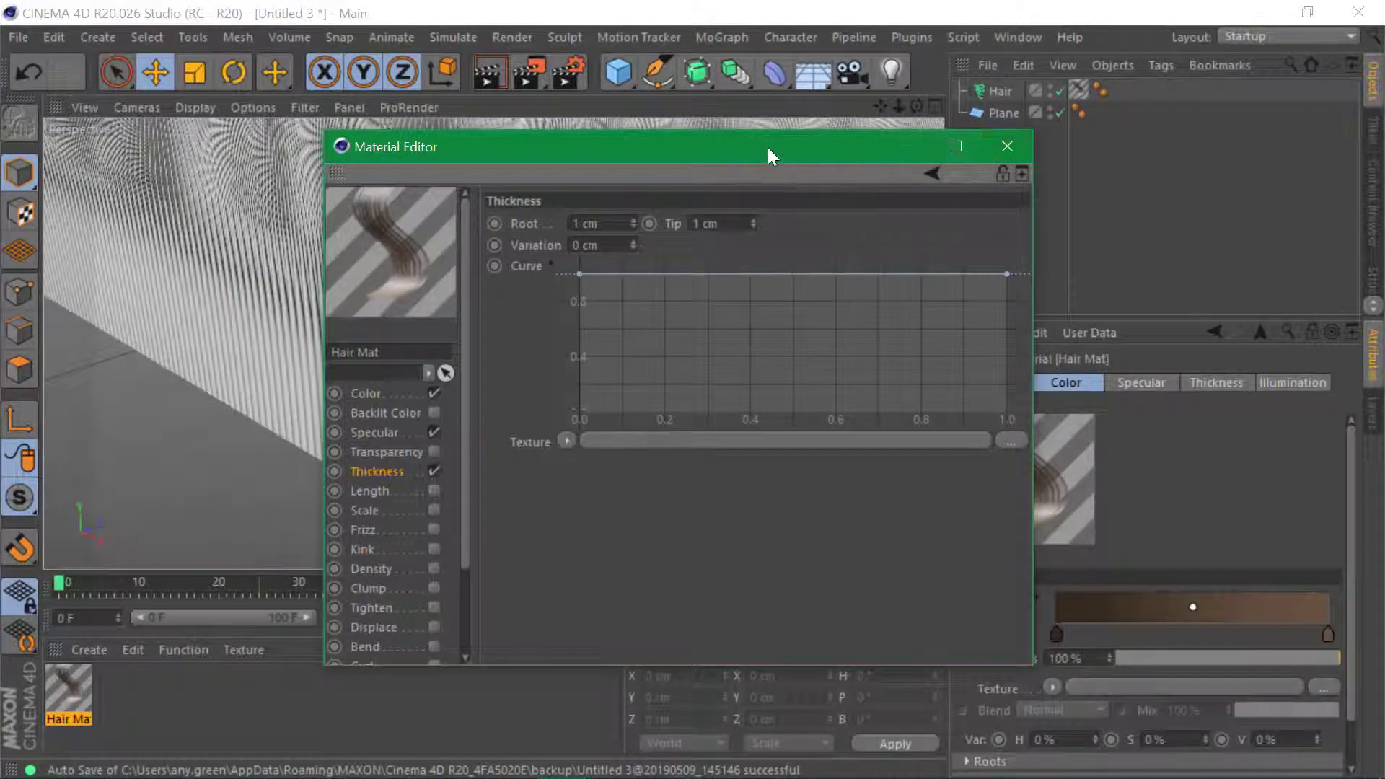
{"action": "left_click_drag", "start_coordinate": [768, 149], "coordinate": [1153, 238]}
{"action": "scroll", "coordinate": [526, 265], "scroll_direction": "up", "scroll_amount": 6}
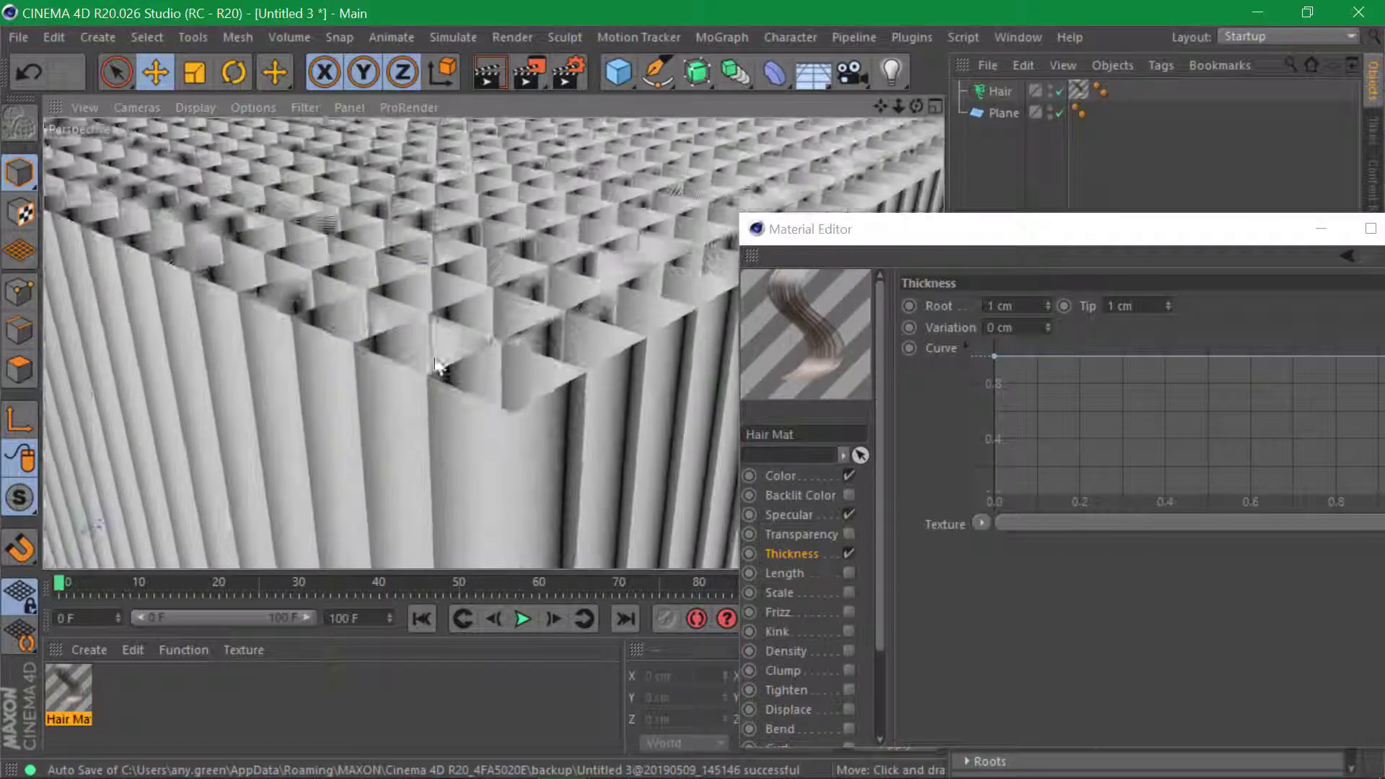
{"action": "left_click_drag", "start_coordinate": [439, 365], "coordinate": [552, 271], "text": "alt"}
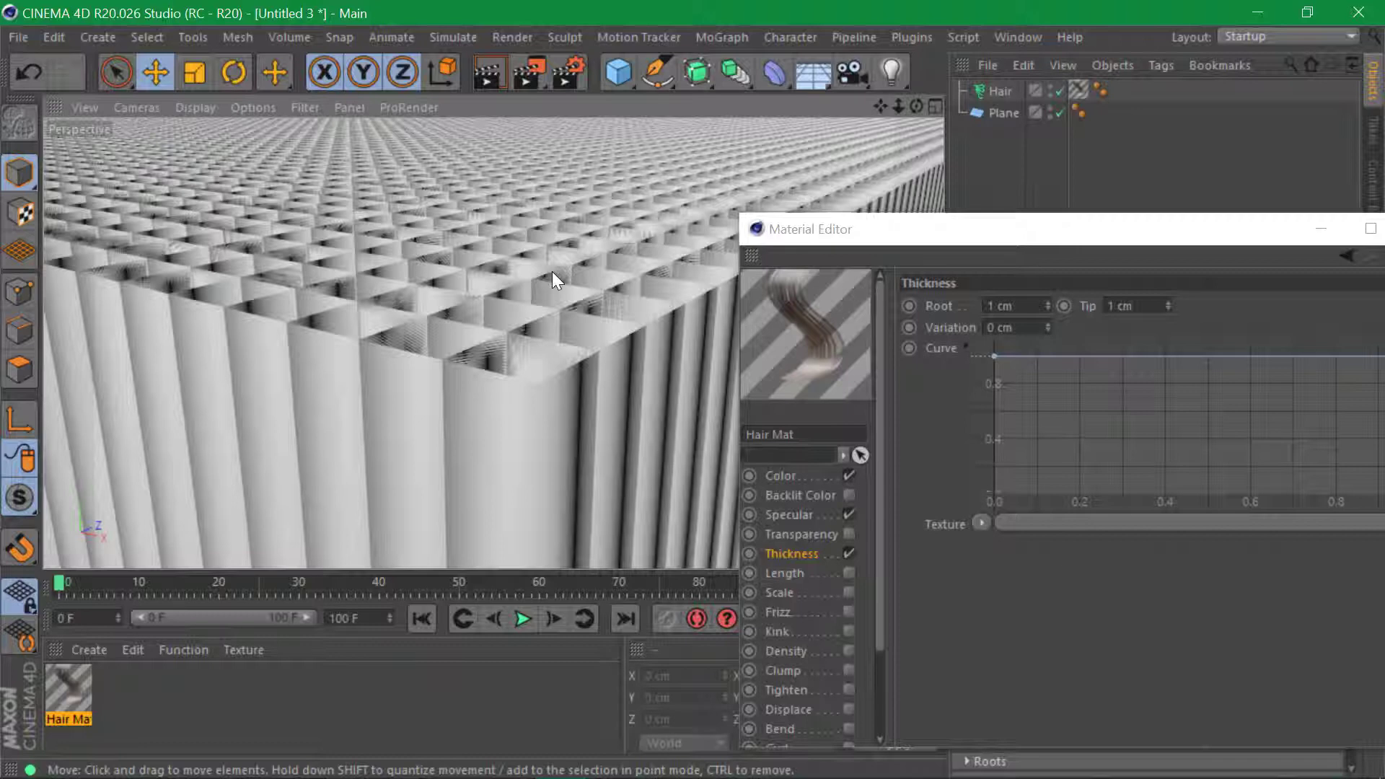
{"action": "left_click_drag", "start_coordinate": [1028, 231], "coordinate": [954, 163]}
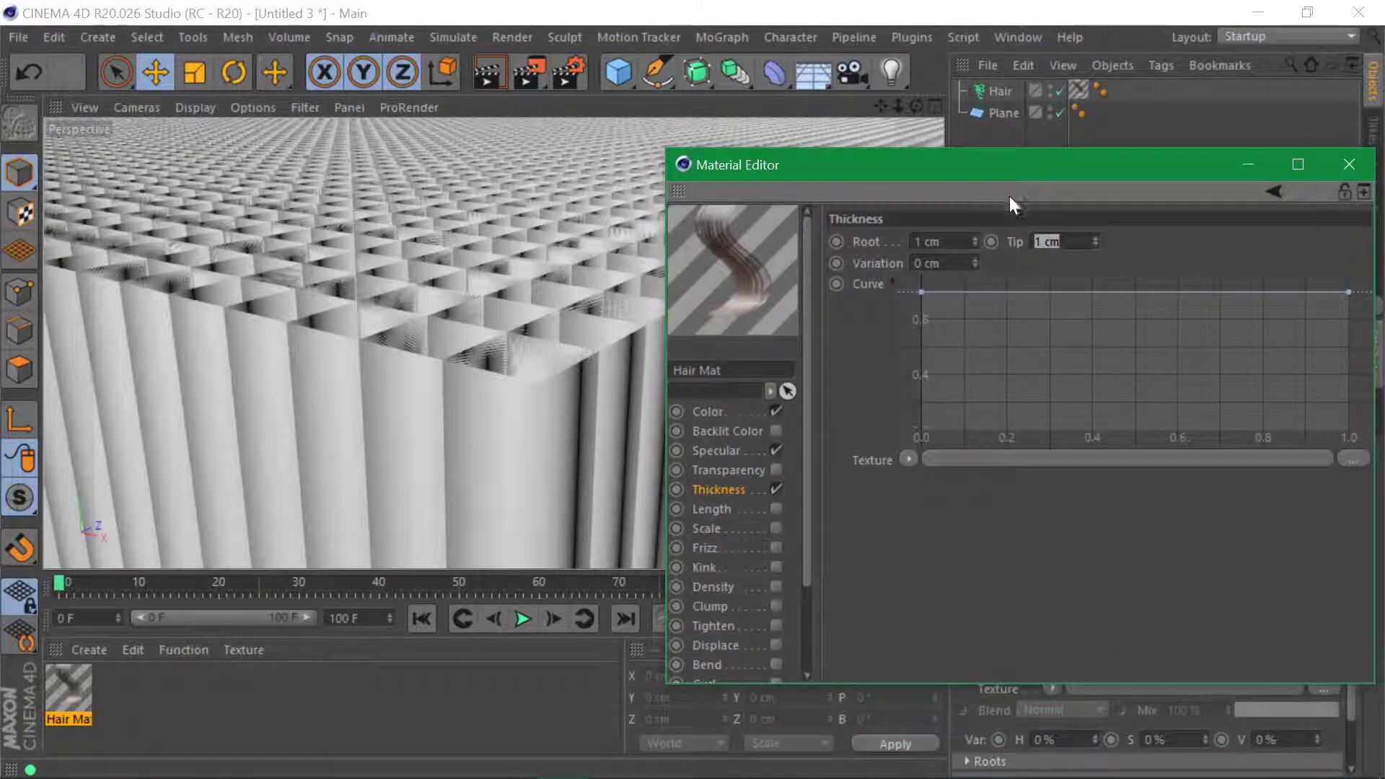
{"action": "left_click", "coordinate": [1350, 164]}
Turn on End Cap in the advanced generate settings of the Hair object
{"action": "left_click", "coordinate": [1000, 91]}
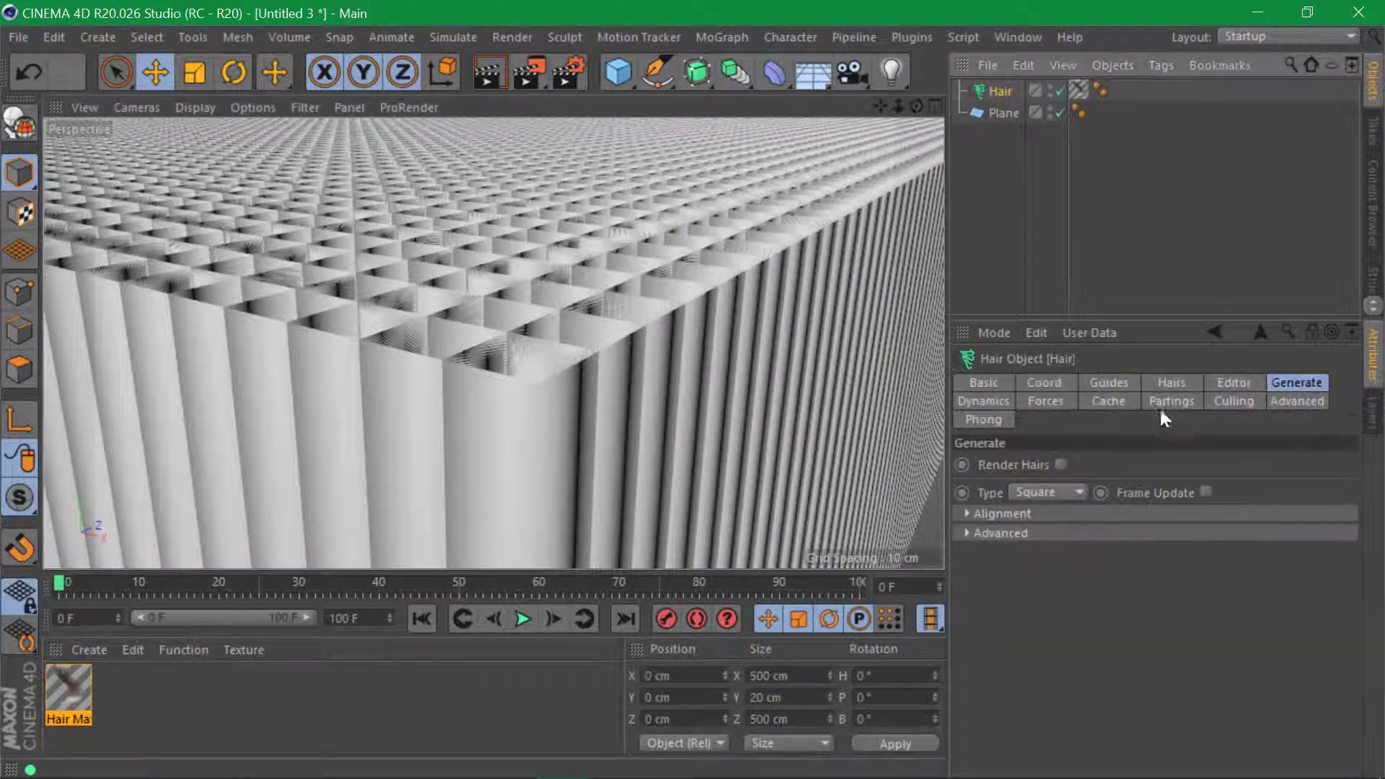
{"action": "left_click", "coordinate": [1035, 513]}
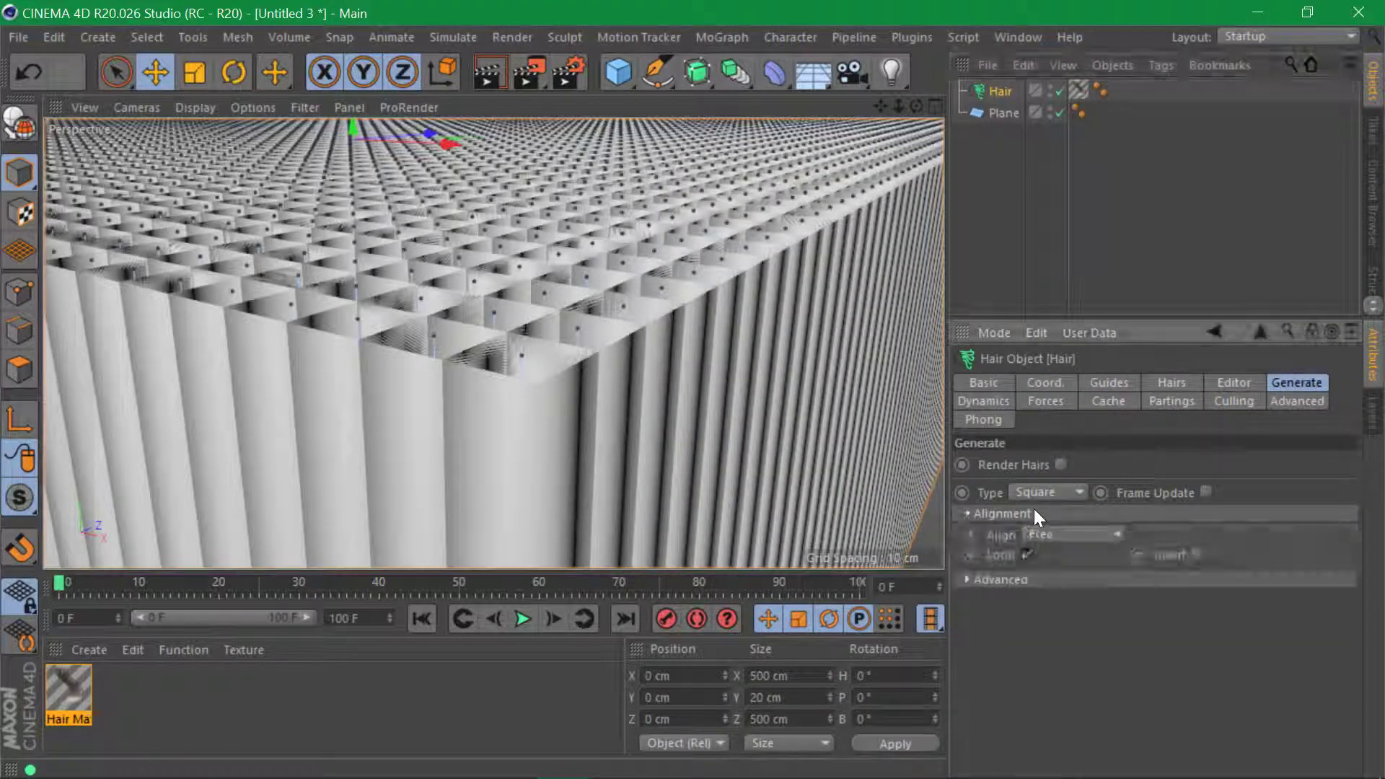
{"action": "left_click", "coordinate": [1028, 577]}
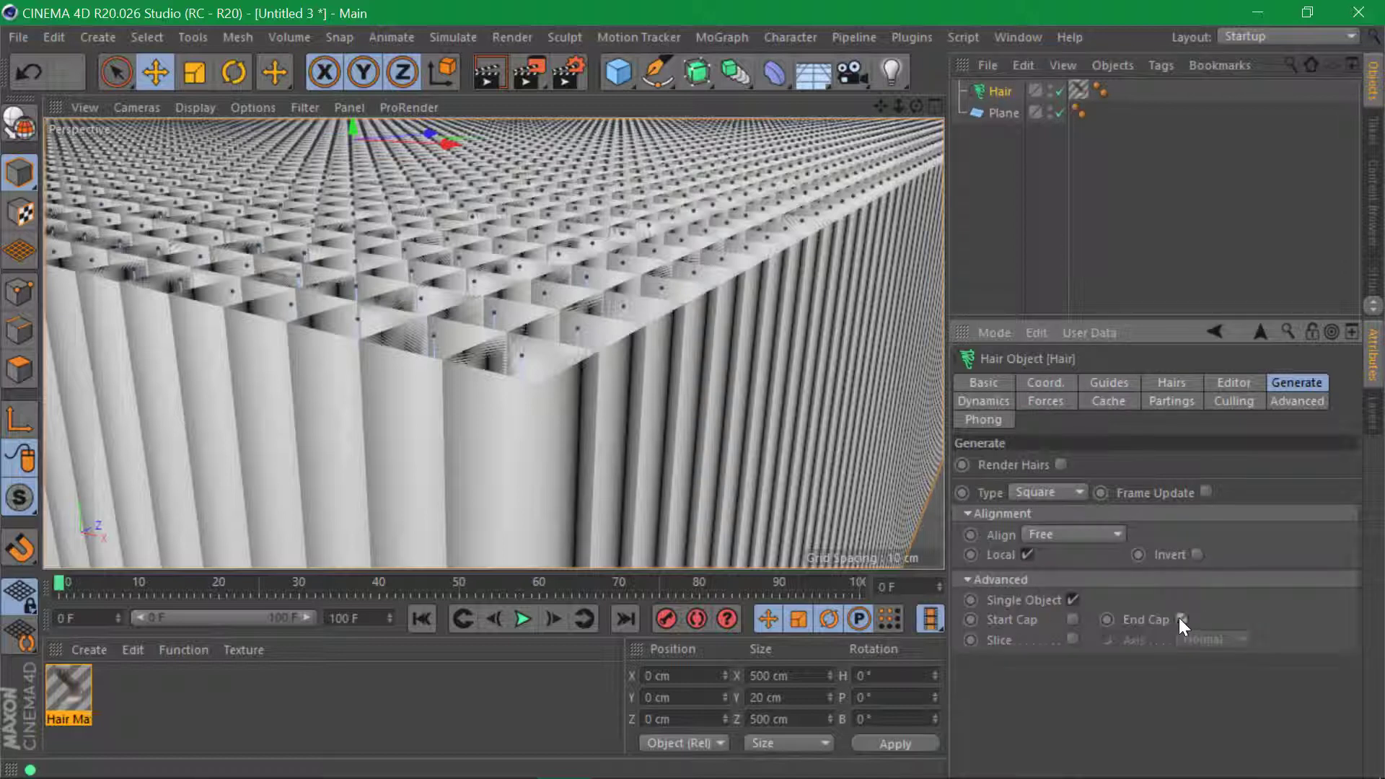
{"action": "left_click", "coordinate": [1073, 619]}
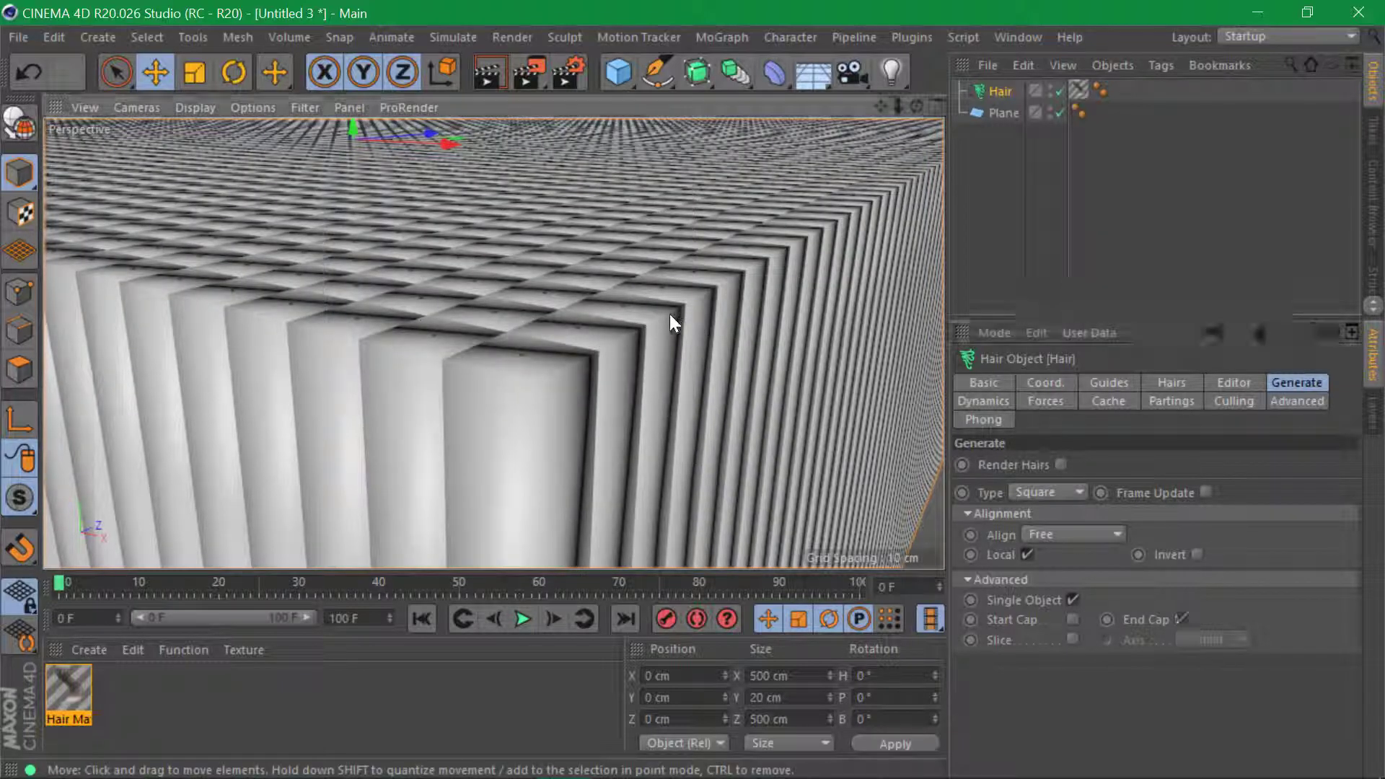
Enable Angle Limit in the Phong tag of the Hair object
{"action": "scroll", "coordinate": [527, 335], "scroll_direction": "down", "scroll_amount": 3}
{"action": "scroll", "coordinate": [638, 329], "scroll_direction": "up", "scroll_amount": 5}
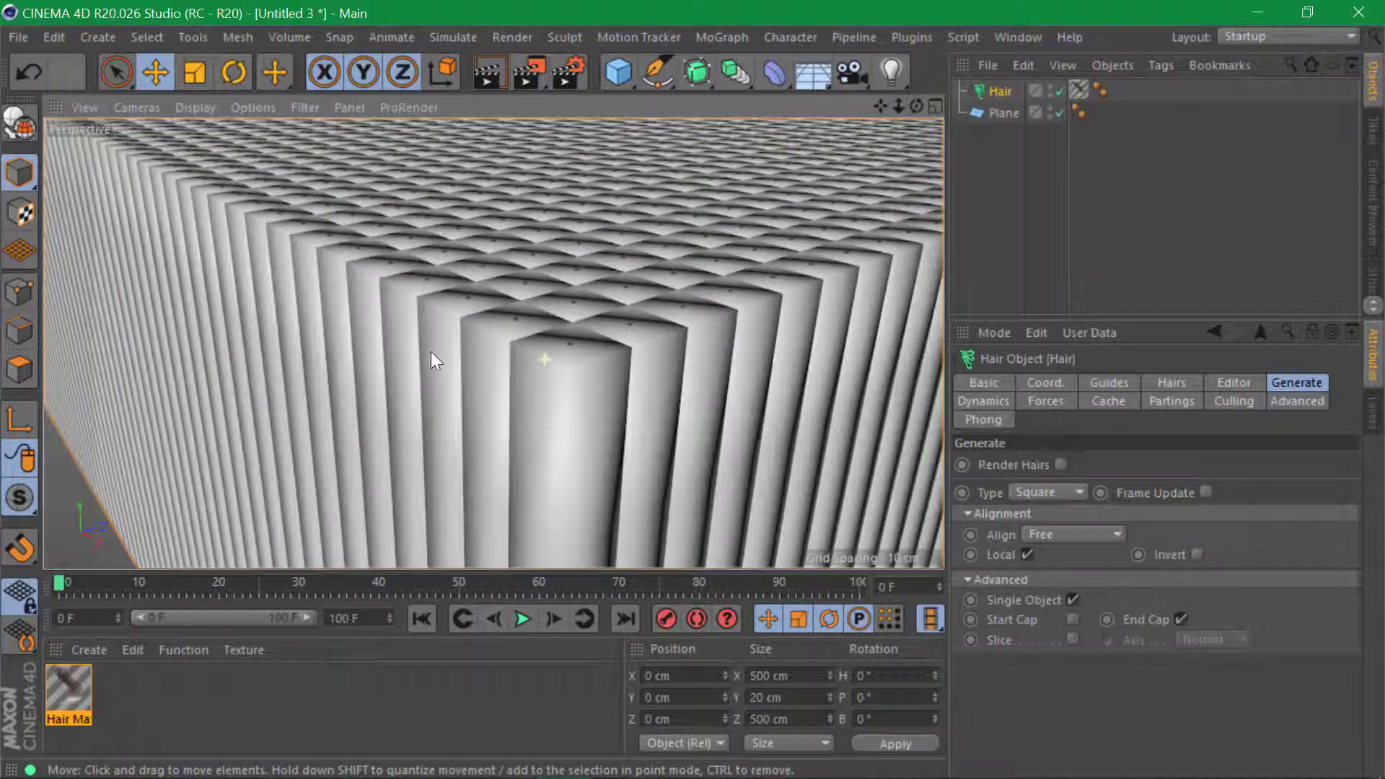
{"action": "scroll", "coordinate": [432, 339], "scroll_direction": "down", "scroll_amount": 2}
{"action": "scroll", "coordinate": [505, 358], "scroll_direction": "down", "scroll_amount": 1}
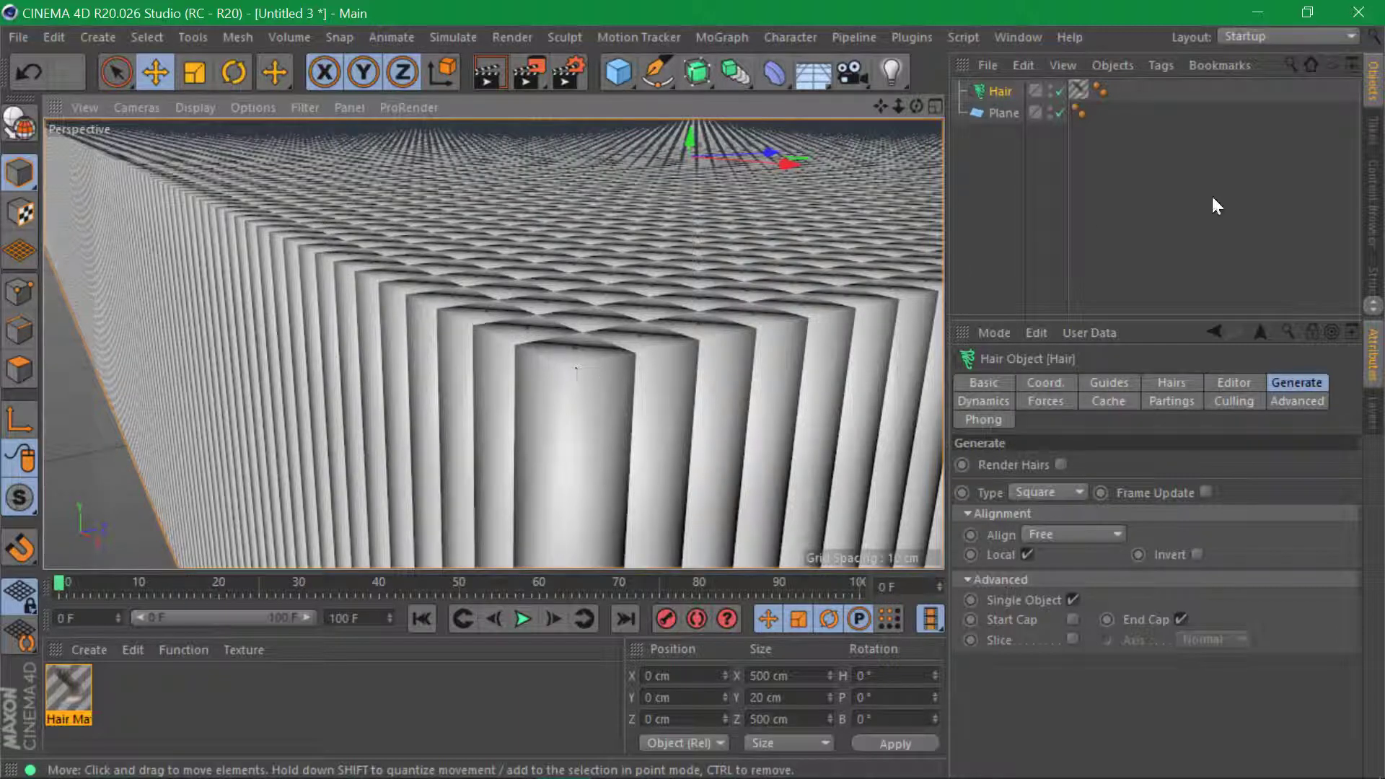
{"action": "left_click", "coordinate": [1099, 89]}
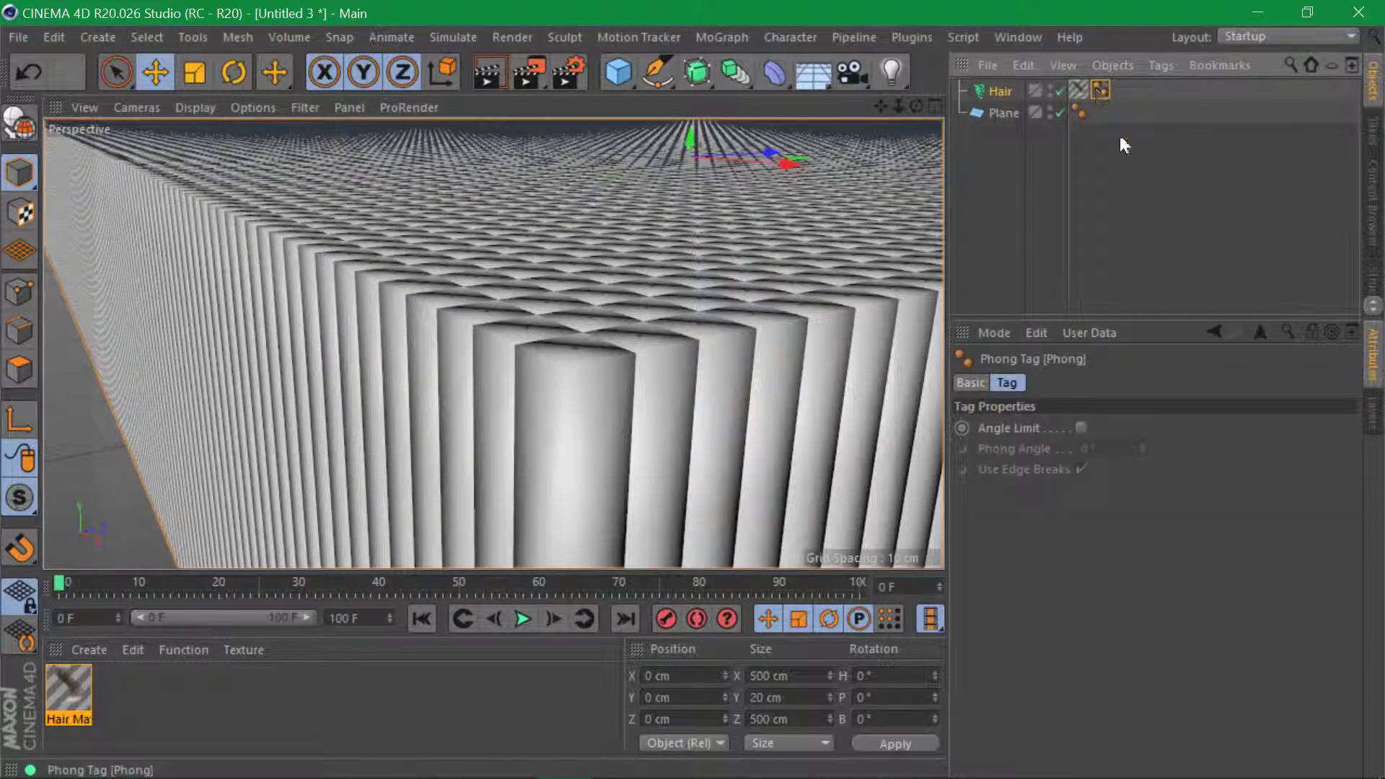
{"action": "left_click", "coordinate": [1080, 428]}
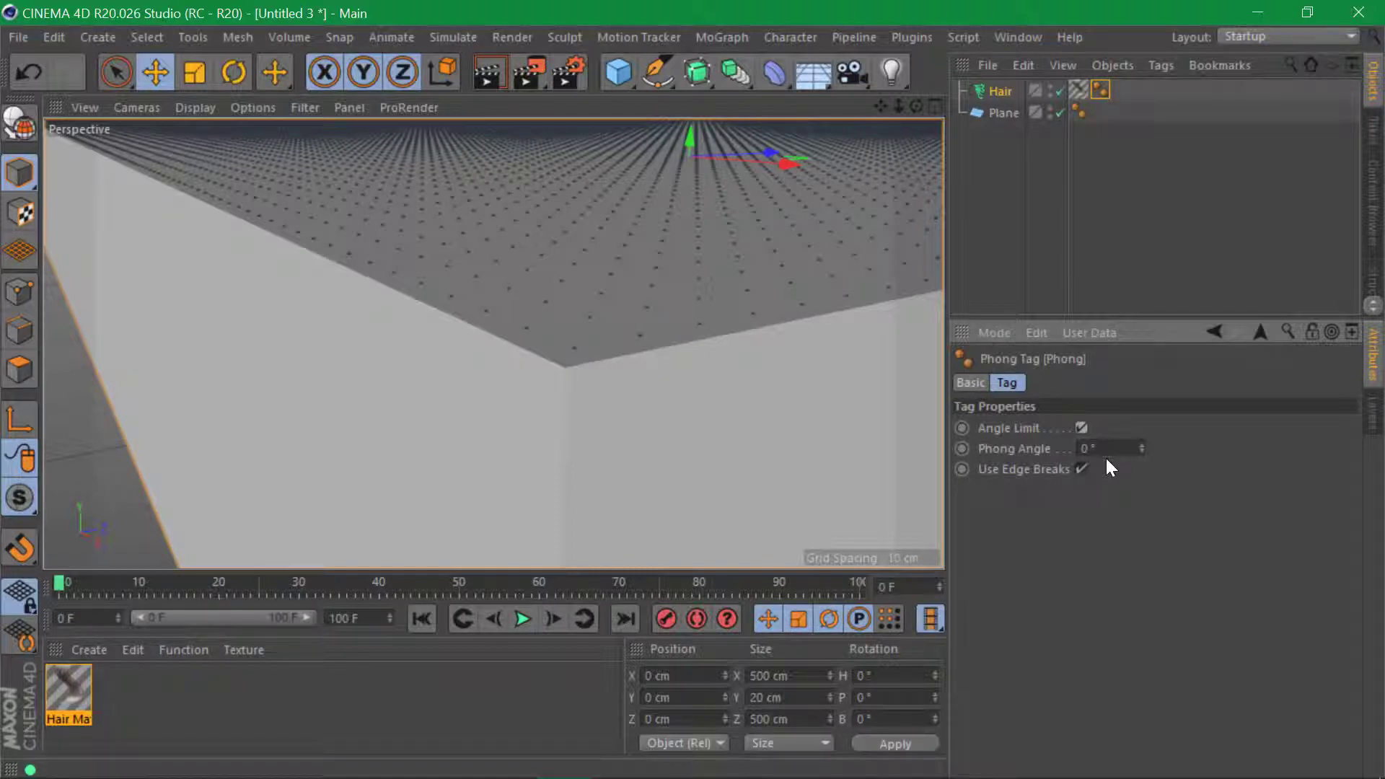
{"action": "double_click", "coordinate": [62, 696]}
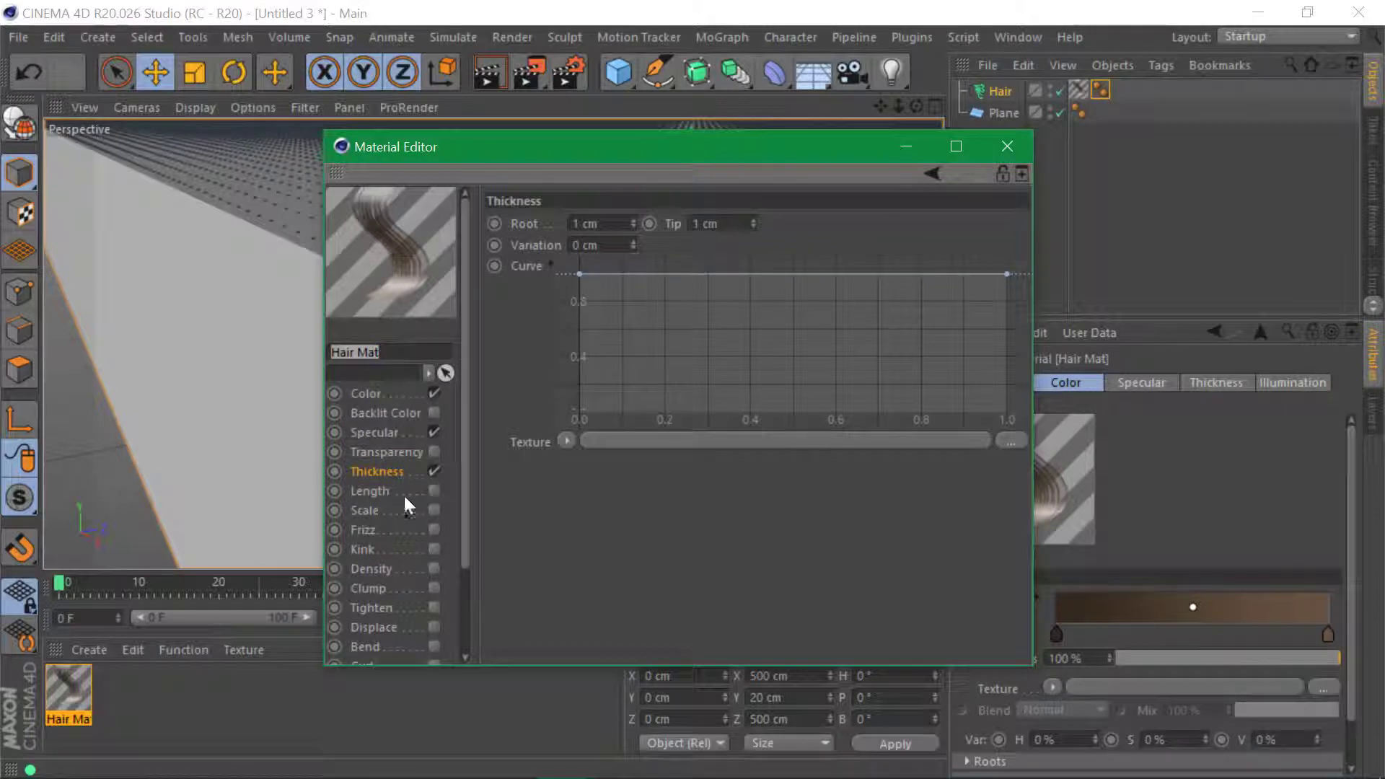
{"action": "left_click", "coordinate": [433, 492]}
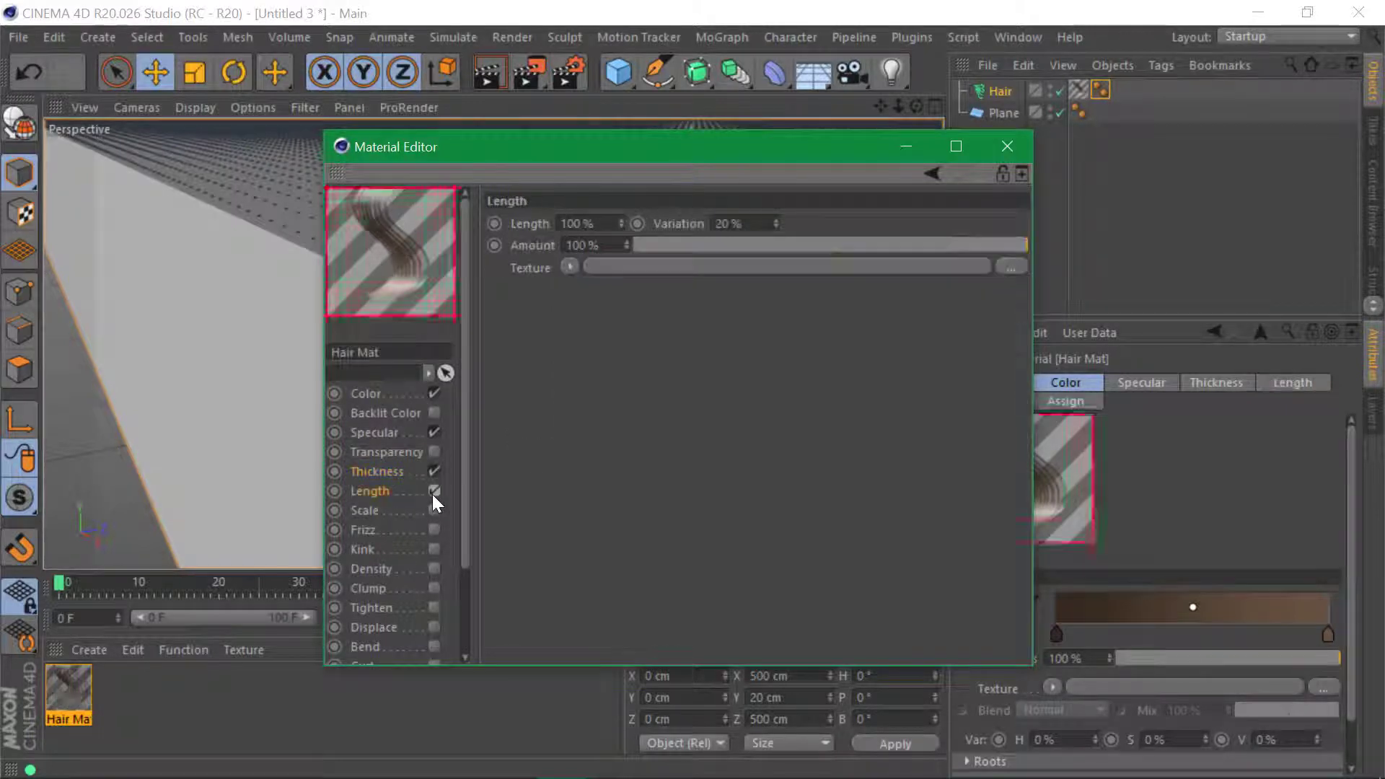
{"action": "left_click", "coordinate": [1023, 268]}
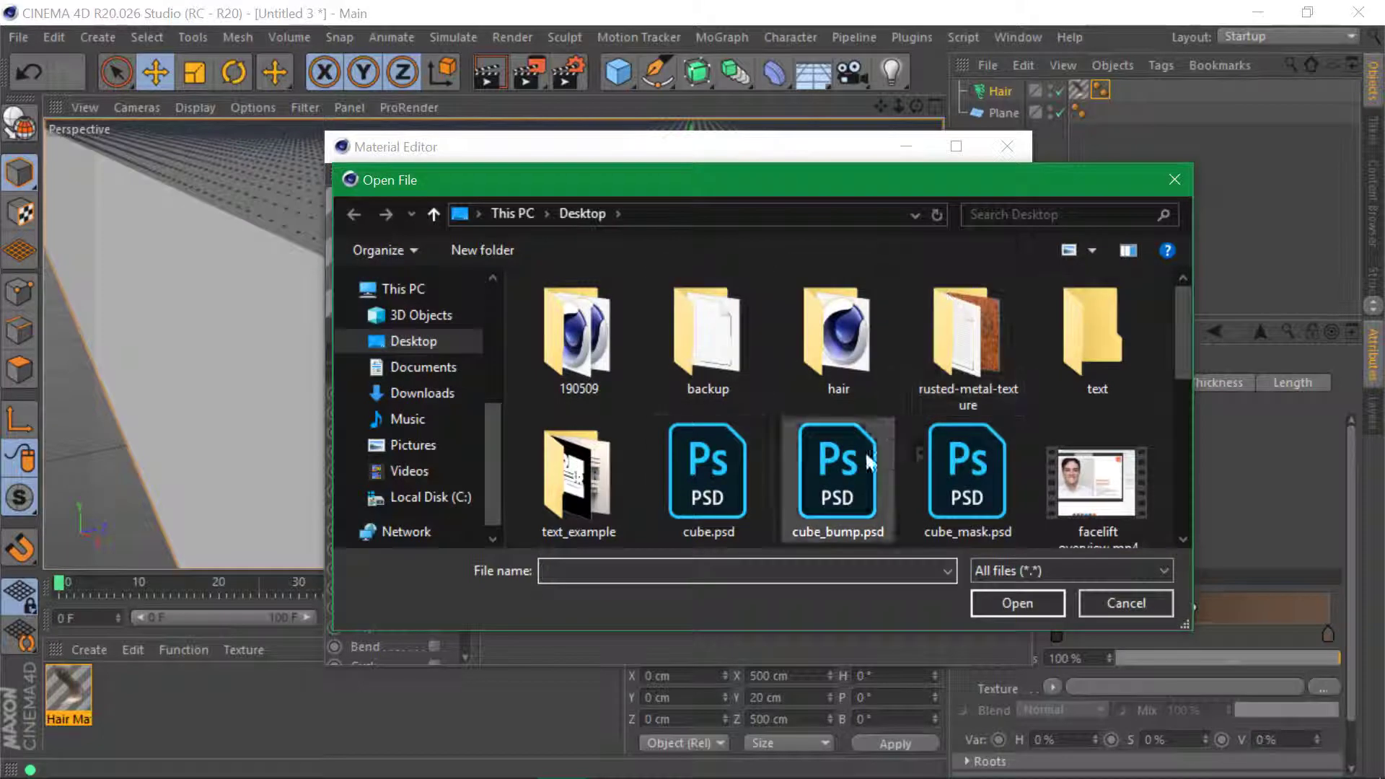
{"action": "double_click", "coordinate": [604, 340]}
{"action": "left_click", "coordinate": [600, 410]}
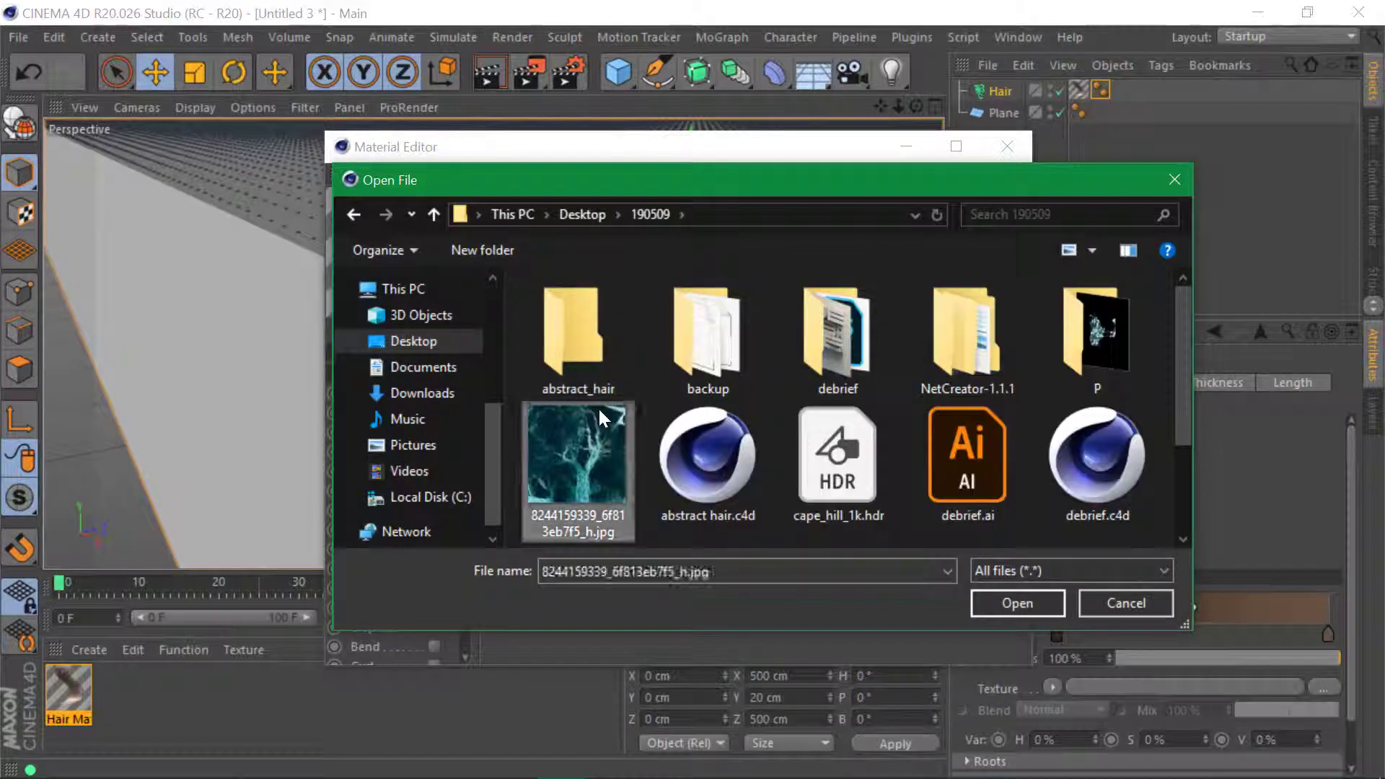
{"action": "left_click", "coordinate": [1018, 603]}
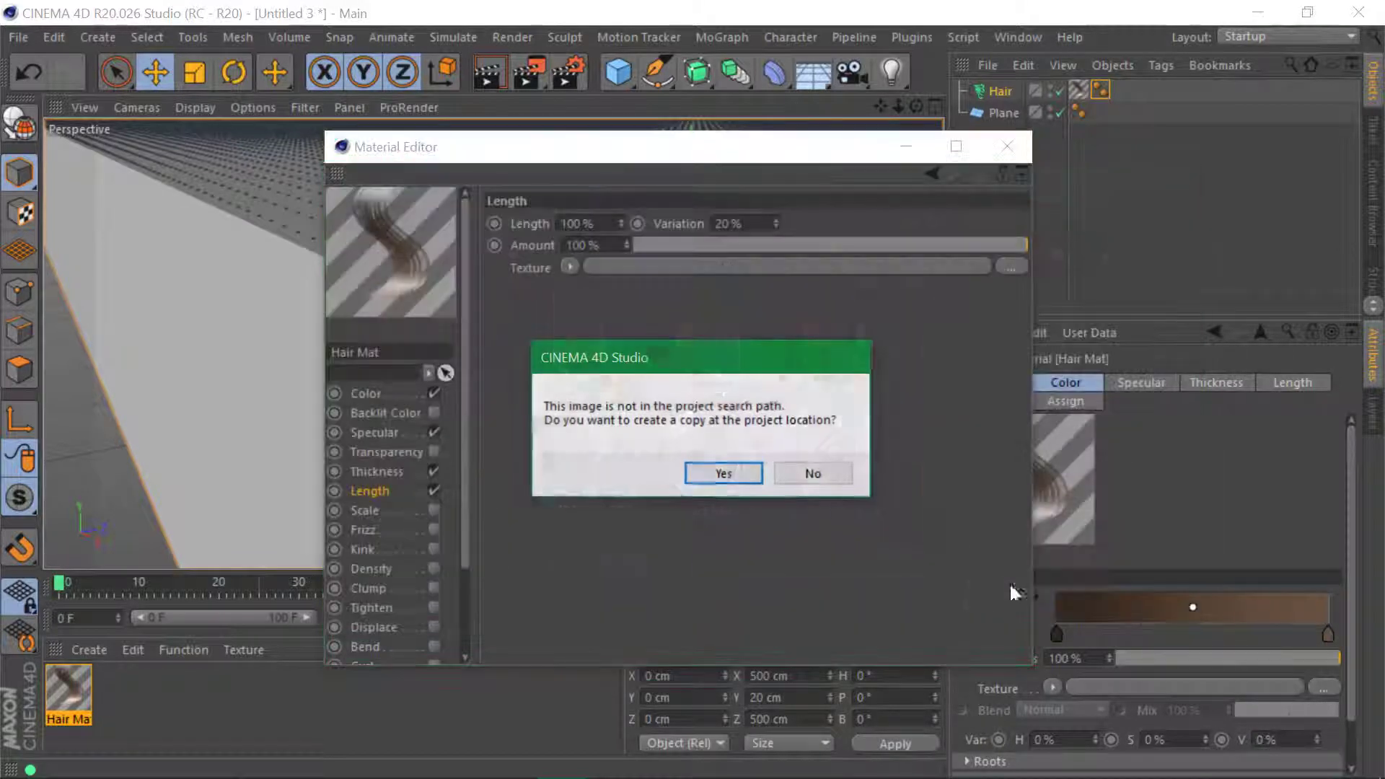
{"action": "left_click", "coordinate": [842, 471]}
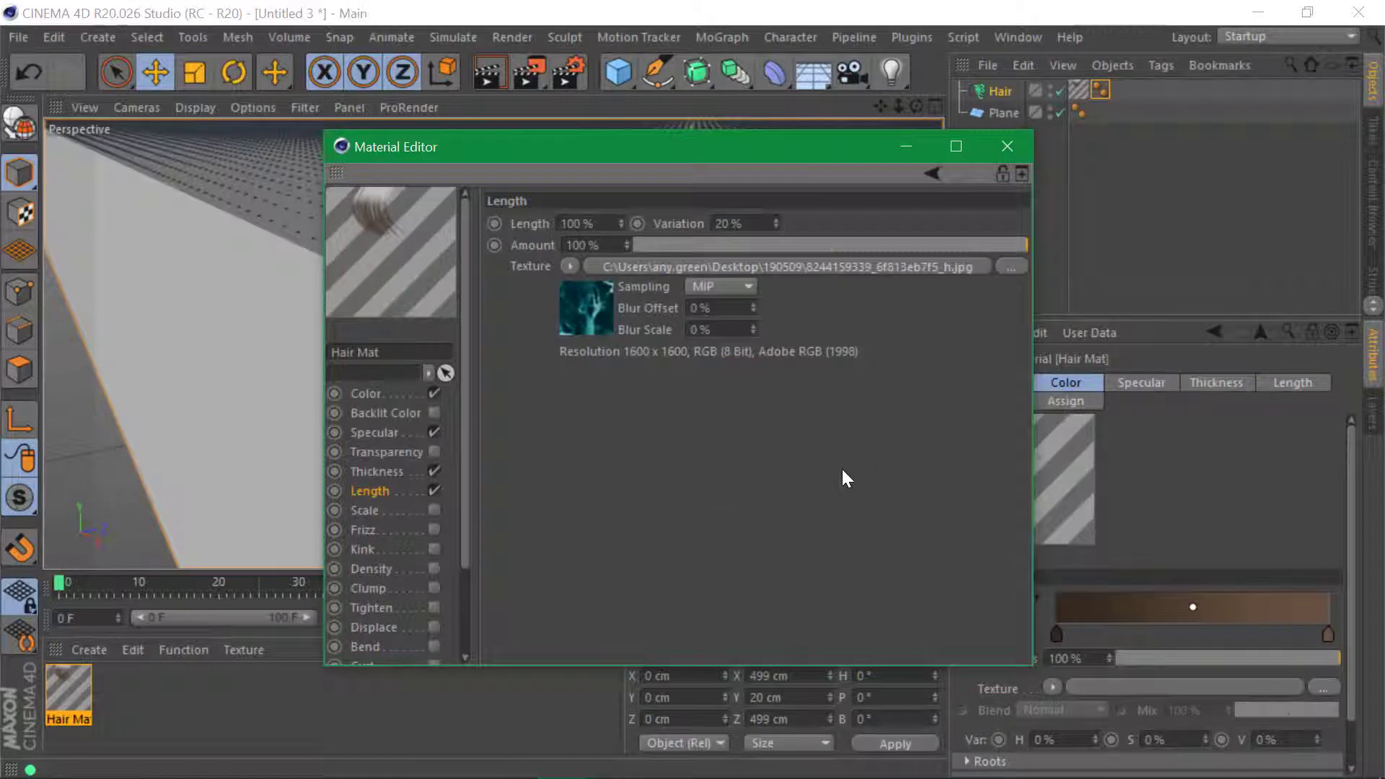
{"action": "left_click", "coordinate": [1008, 147]}
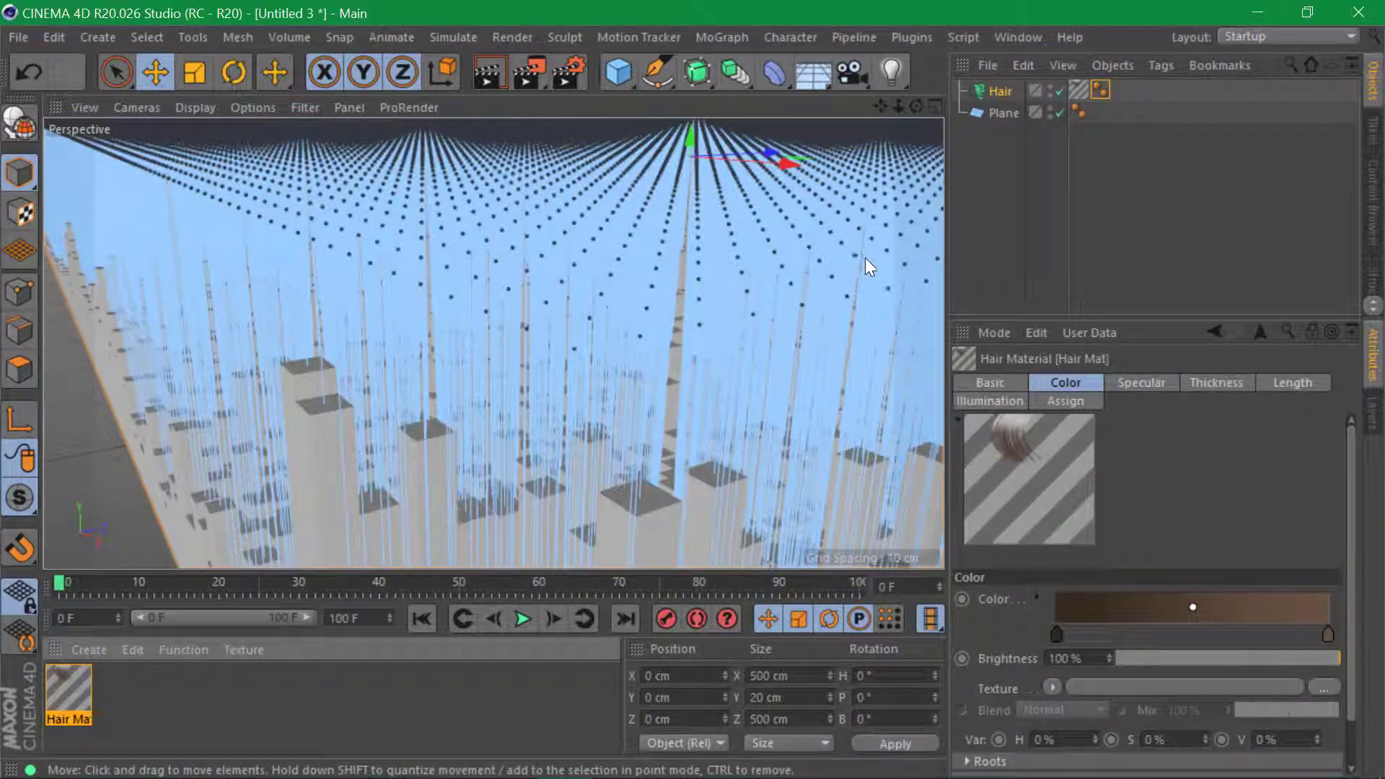
Deselect the hair object and examine the whole column relief from a steeper angle
{"action": "left_click", "coordinate": [981, 223]}
{"action": "scroll", "coordinate": [597, 317], "scroll_direction": "down", "scroll_amount": 10}
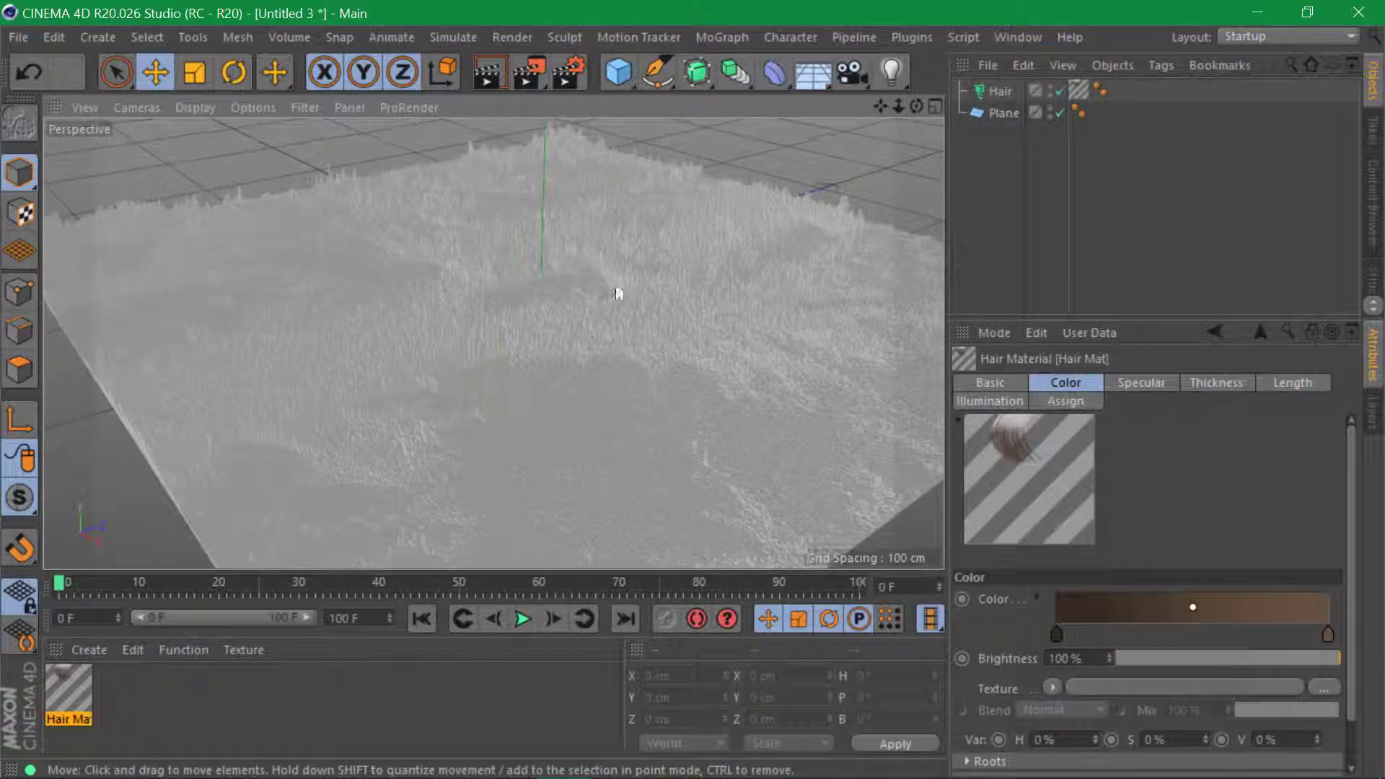
{"action": "mouse_move", "coordinate": [618, 288]}
{"action": "left_mouse_down", "text": "alt"}
{"action": "mouse_move", "coordinate": [794, 266]}
{"action": "mouse_move", "coordinate": [751, 245]}
{"action": "mouse_move", "coordinate": [626, 274]}
{"action": "mouse_move", "coordinate": [561, 352]}
{"action": "mouse_move", "coordinate": [564, 439]}
{"action": "mouse_move", "coordinate": [578, 436]}
{"action": "mouse_move", "coordinate": [576, 406]}
{"action": "mouse_move", "coordinate": [575, 432]}
{"action": "left_mouse_up", "text": "alt"}
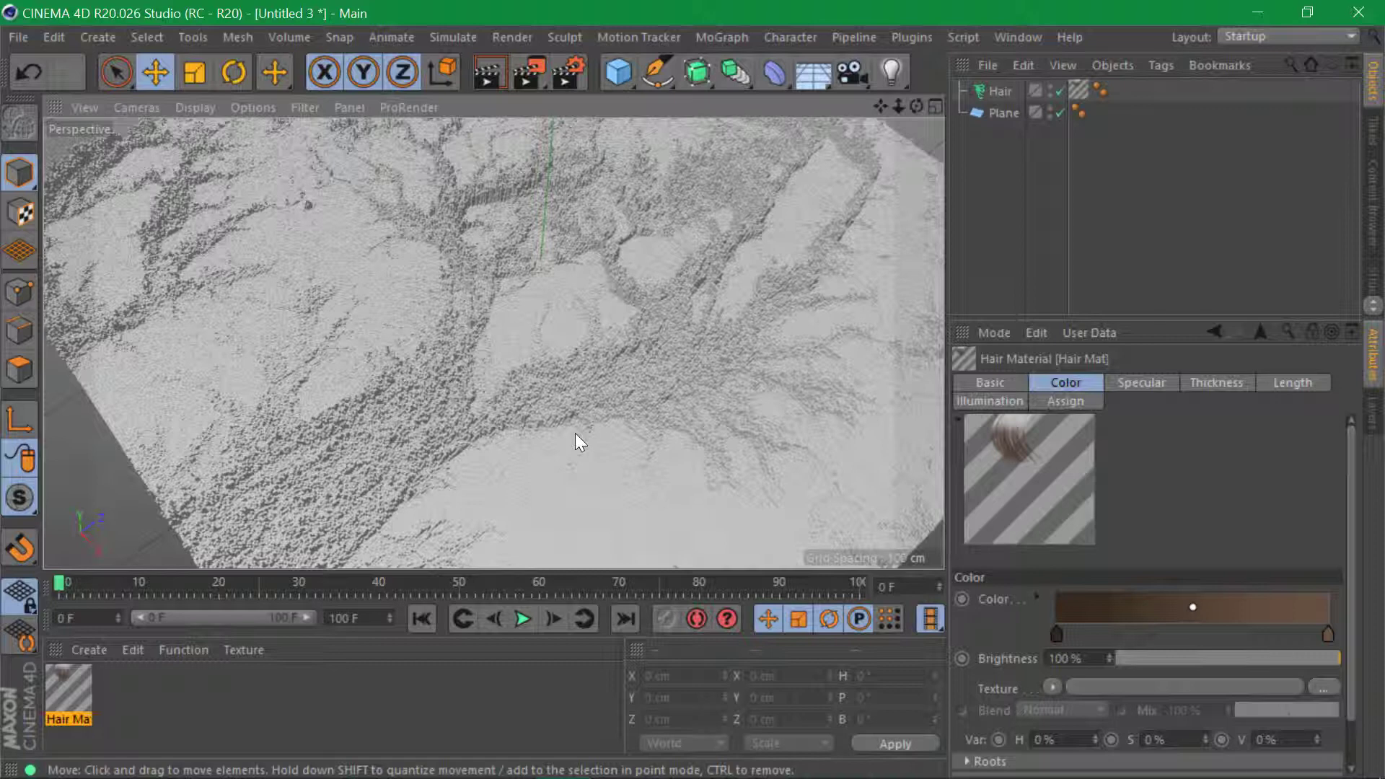
{"action": "key", "text": "alt+Tab"}
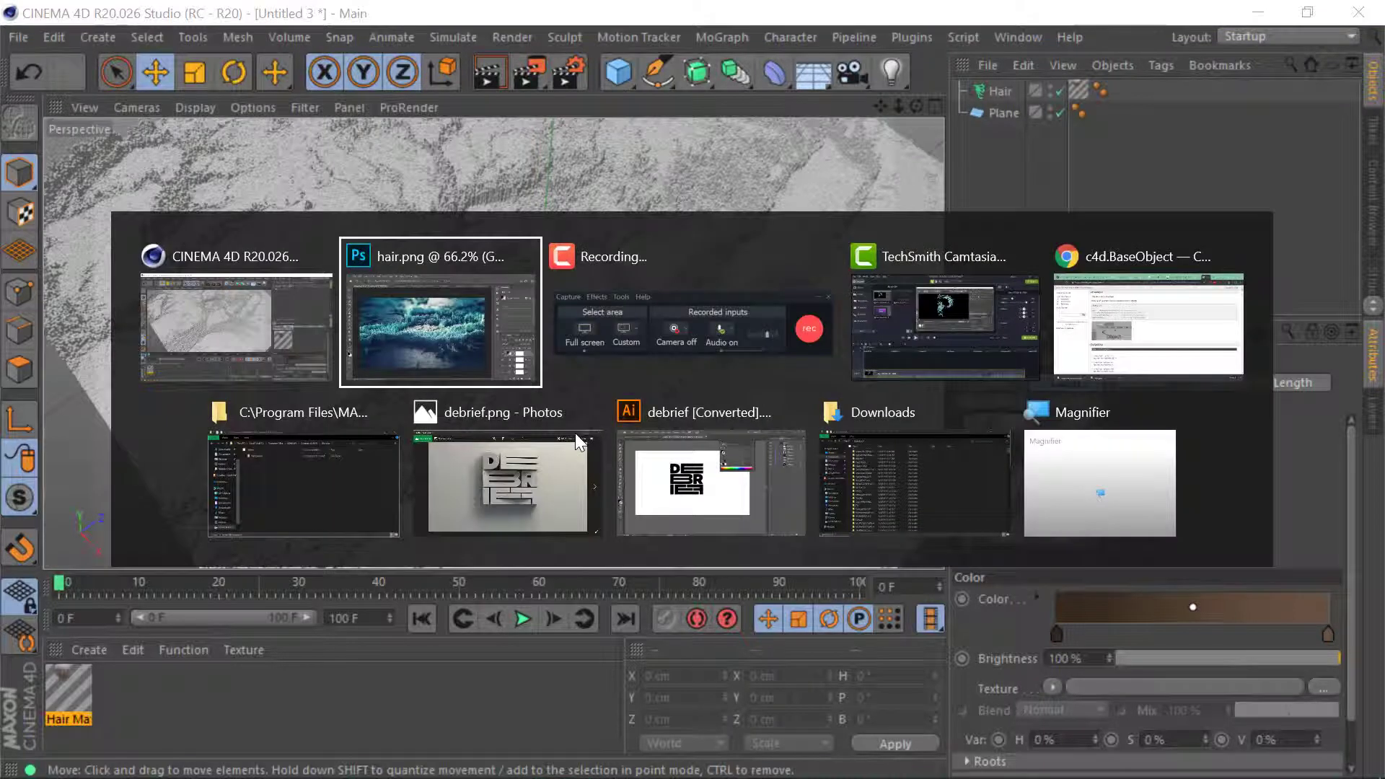
{"action": "left_click", "coordinate": [276, 485]}
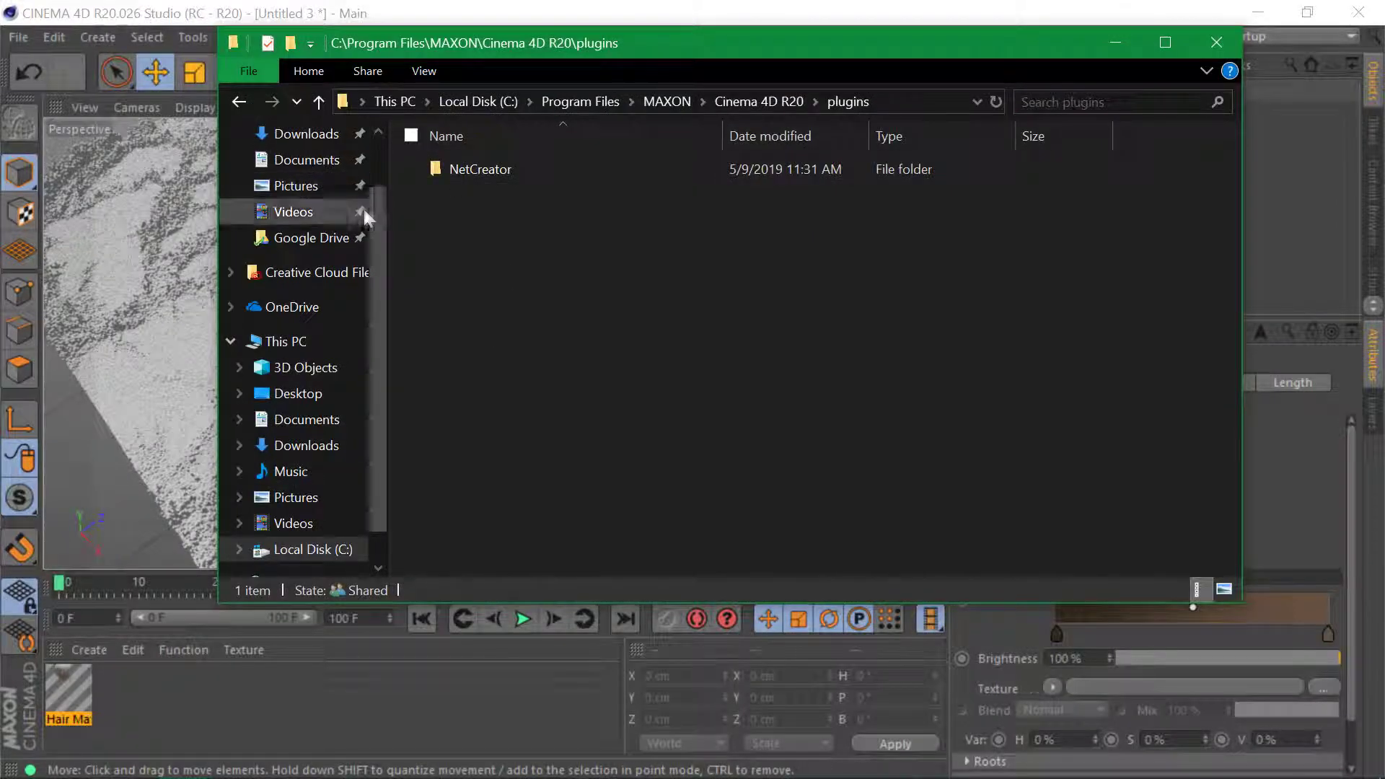
{"action": "left_click_drag", "start_coordinate": [368, 209], "coordinate": [379, 123]}
{"action": "left_click", "coordinate": [288, 176]}
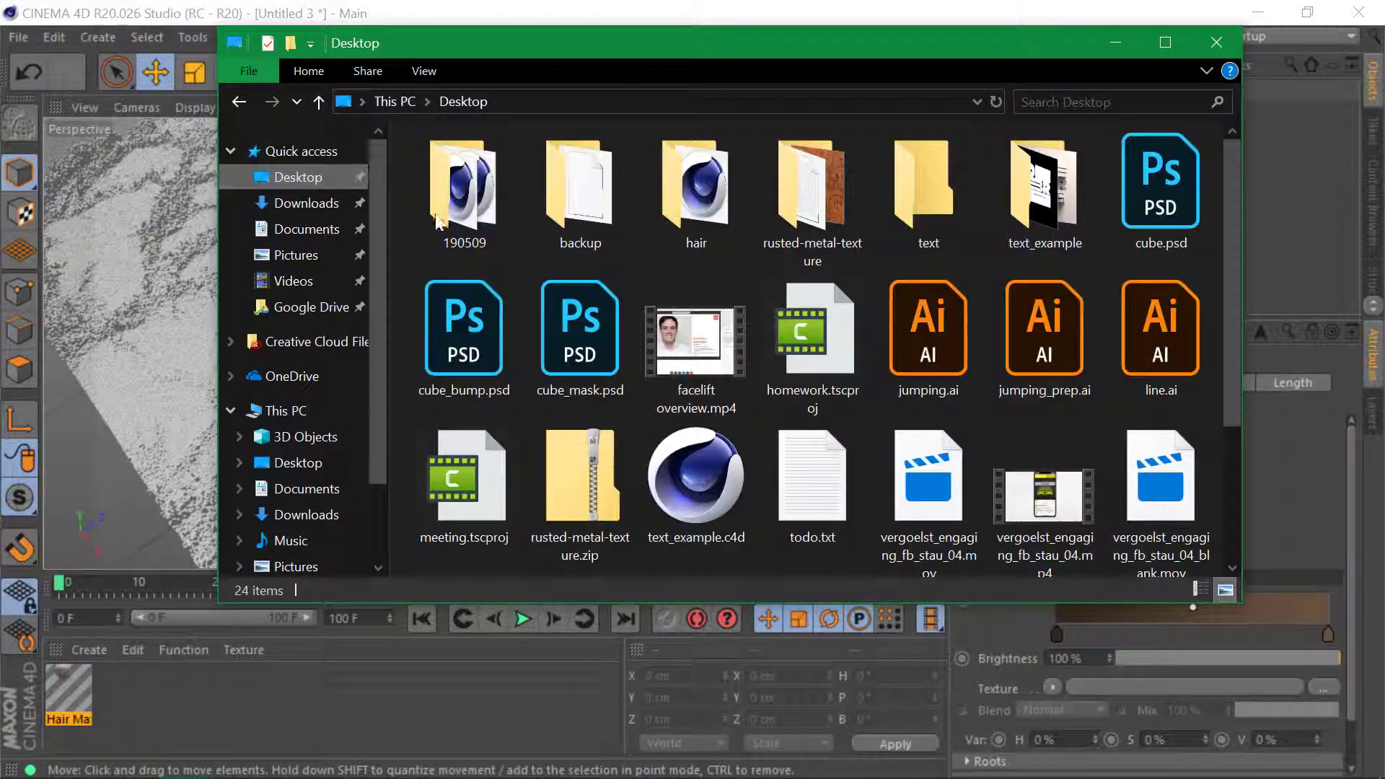
{"action": "double_click", "coordinate": [491, 219]}
{"action": "left_click", "coordinate": [1062, 216]}
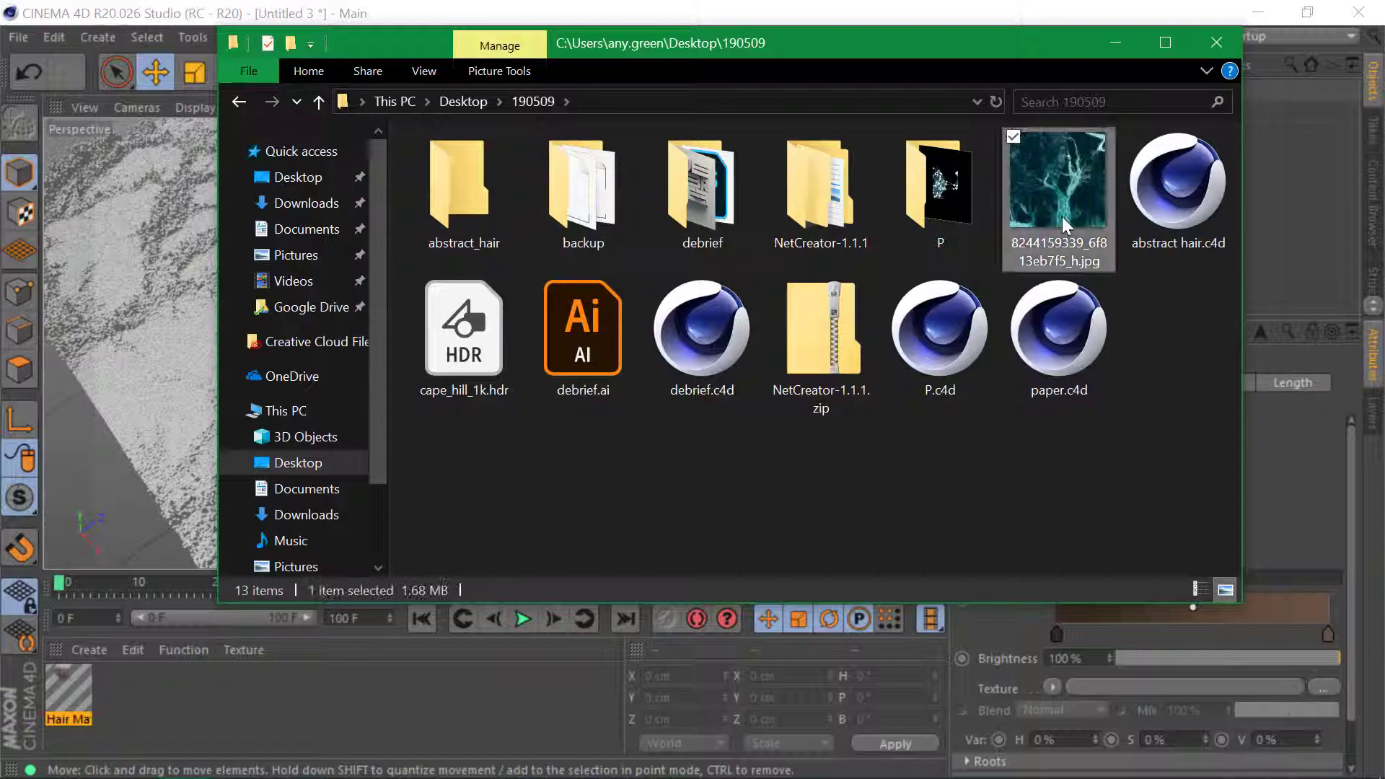
{"action": "double_click", "coordinate": [1062, 216]}
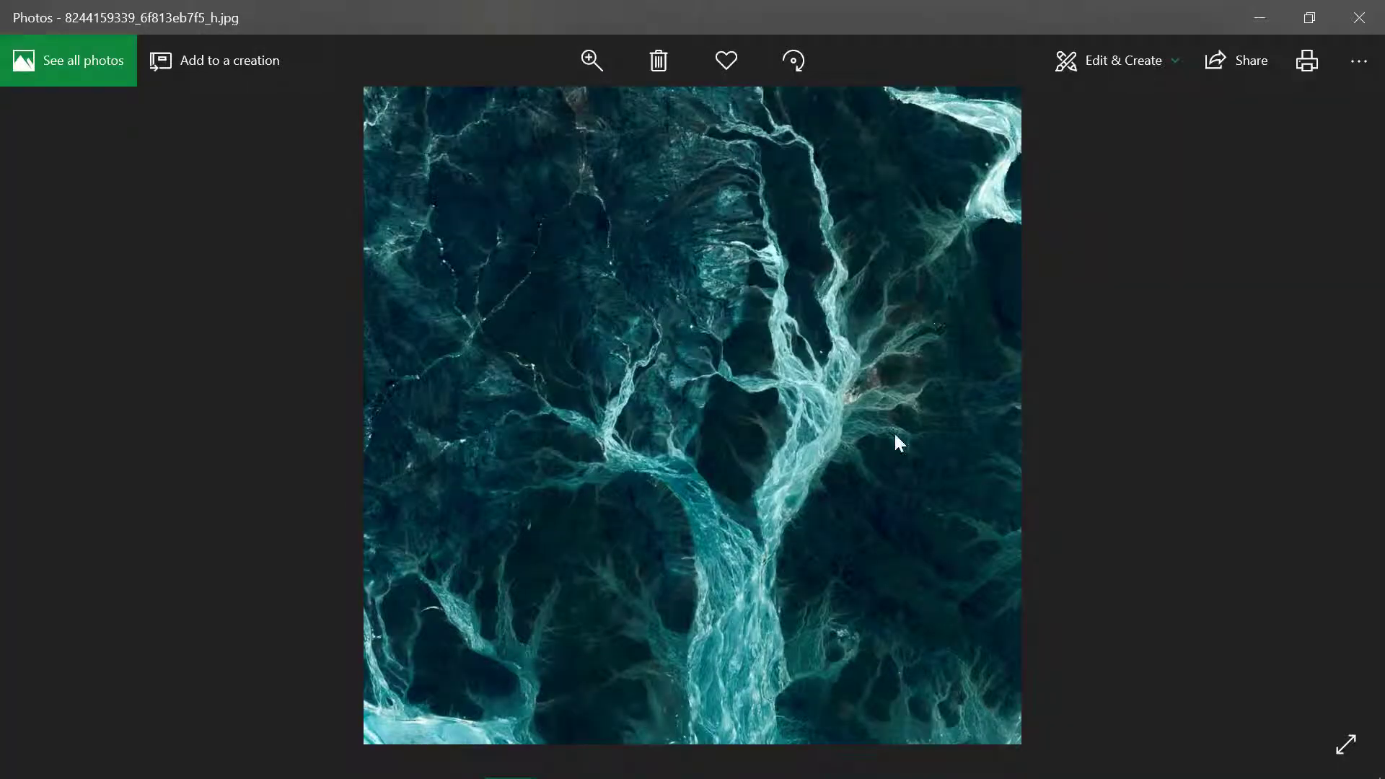
{"action": "scroll", "coordinate": [895, 435], "scroll_direction": "up", "scroll_amount": 2}
{"action": "scroll", "coordinate": [894, 435], "scroll_direction": "down", "scroll_amount": 2}
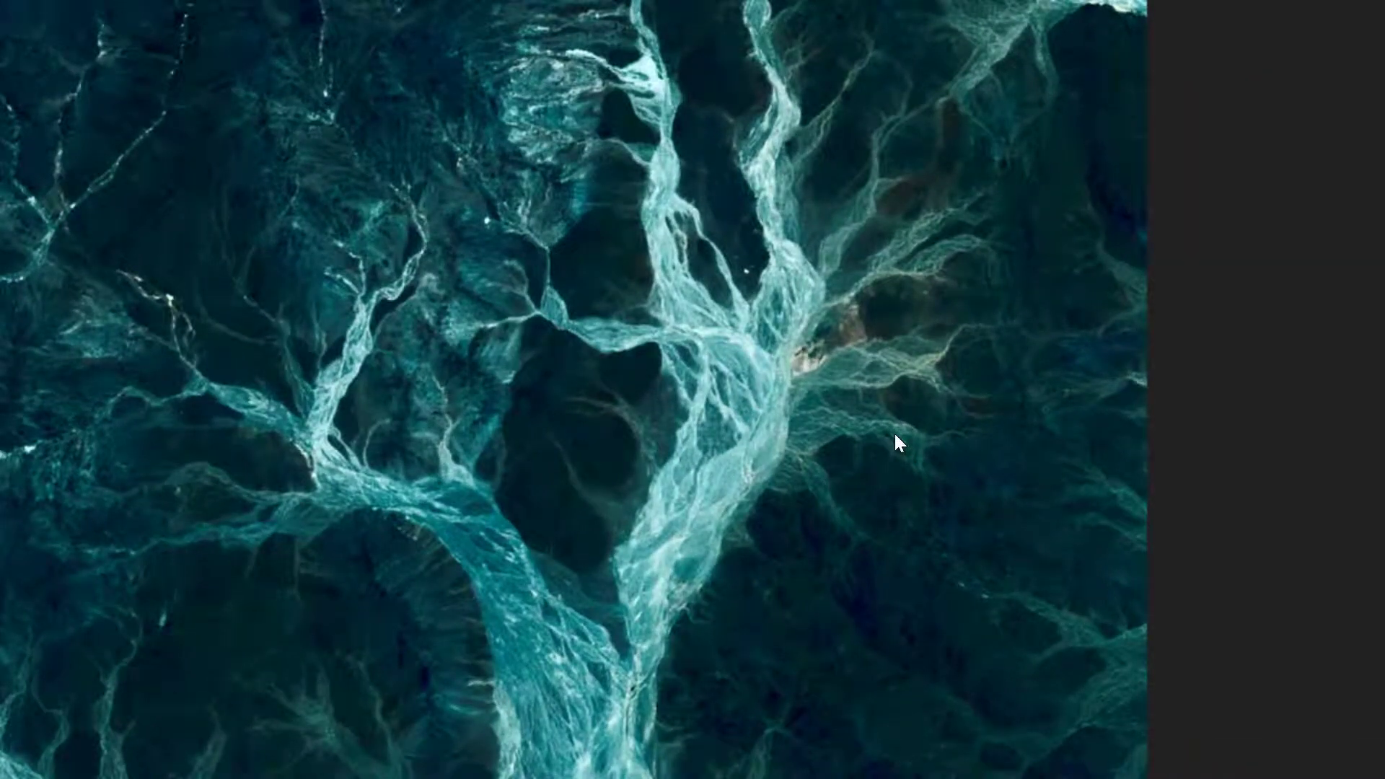
Switch to Chrome and load the butdoesitfloat.com home page
{"action": "key", "text": "alt+Tab"}
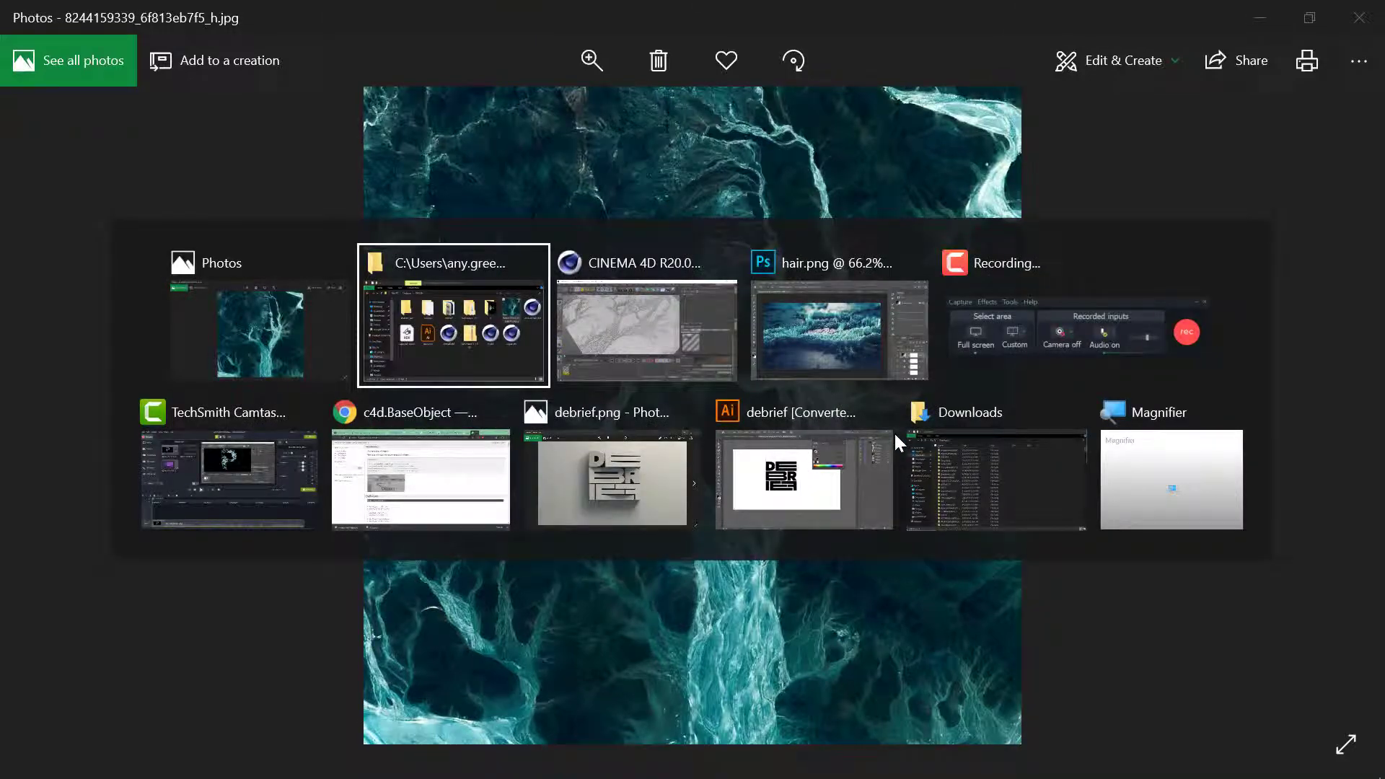
{"action": "left_click", "coordinate": [407, 469]}
{"action": "left_click", "coordinate": [180, 26]}
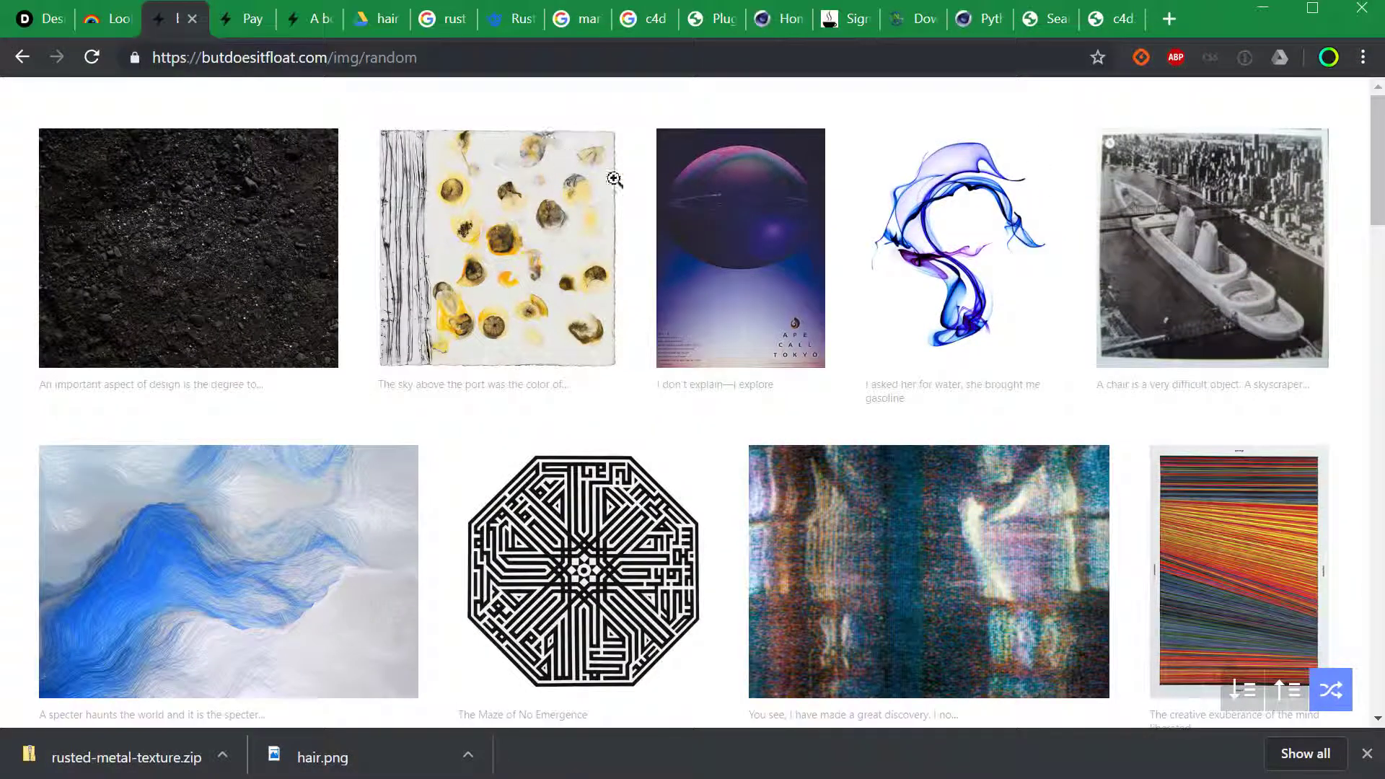
{"action": "left_click_drag", "start_coordinate": [338, 57], "coordinate": [509, 61]}
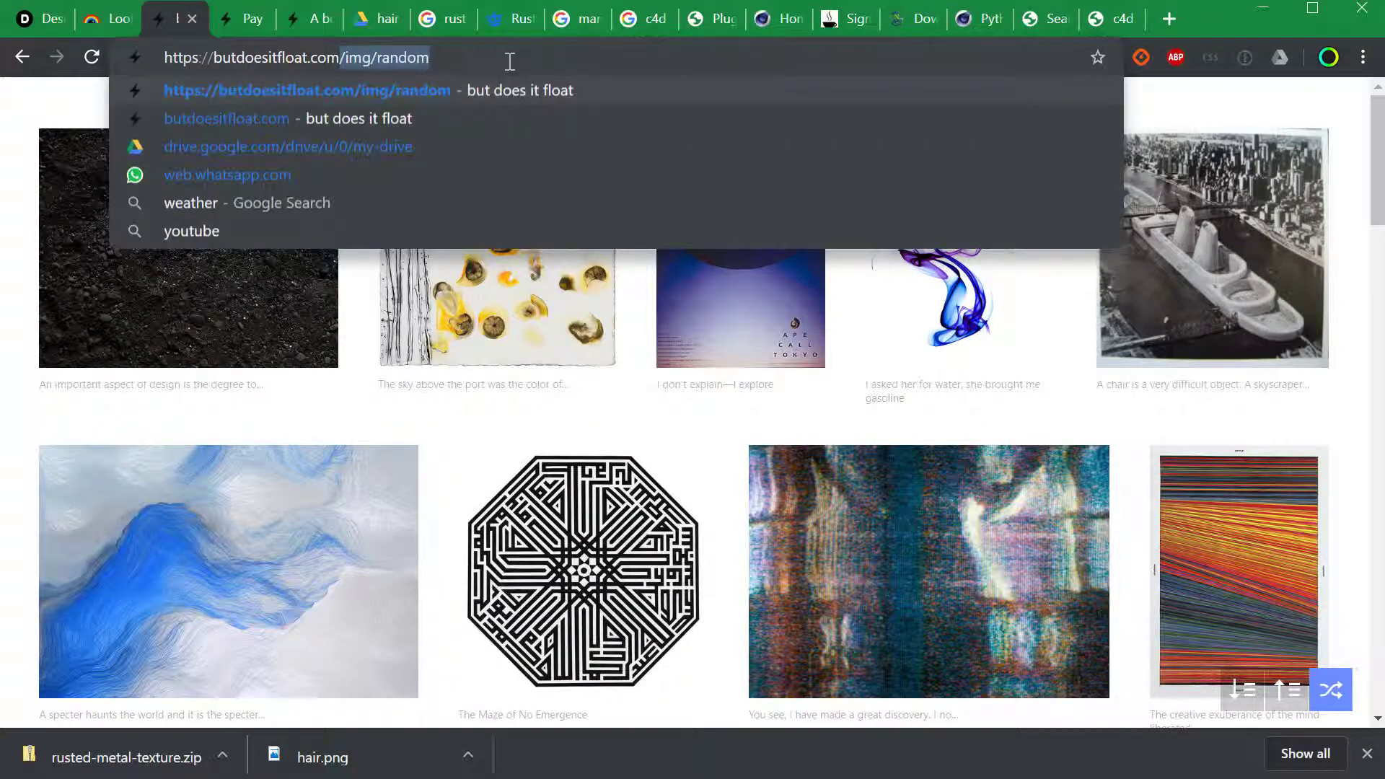
{"action": "key", "text": "BackSpace"}
{"action": "key", "text": "Return"}
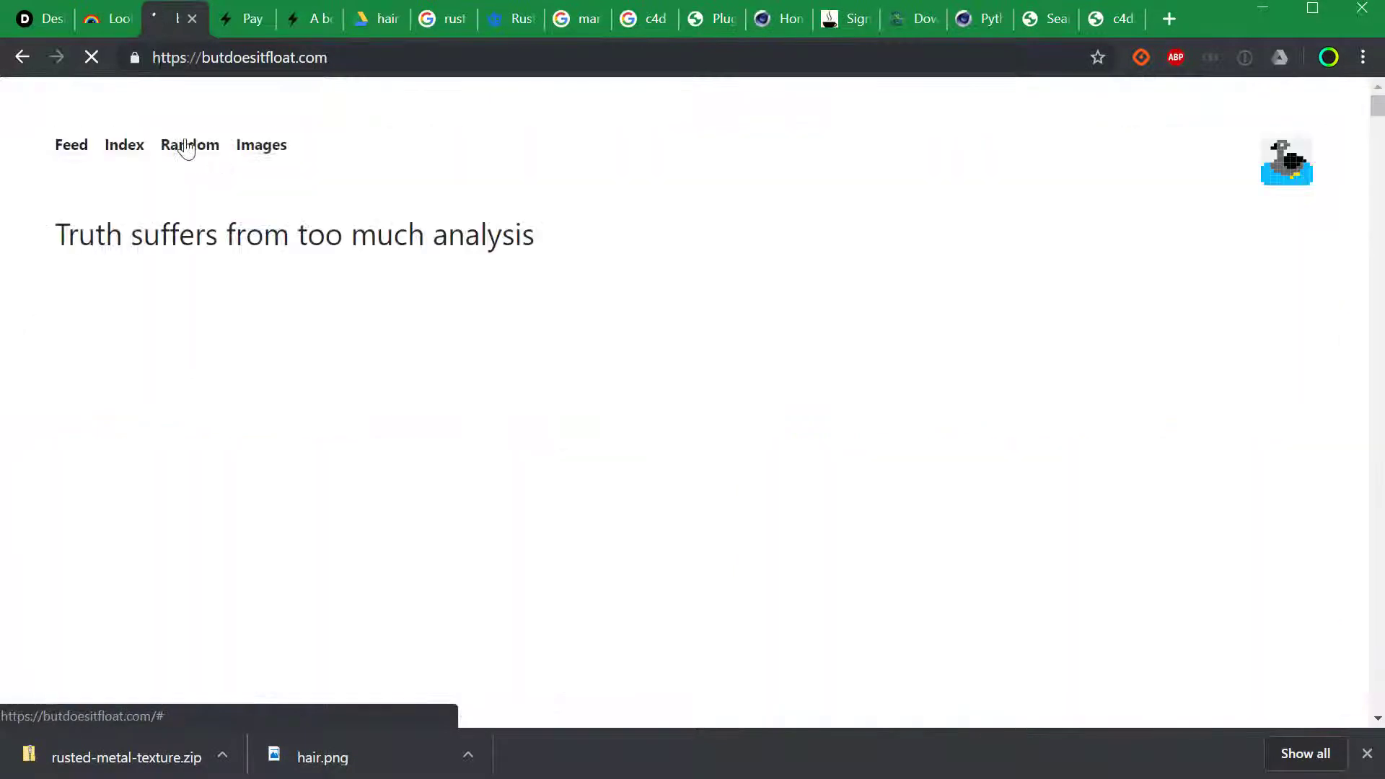
Browse three random posts on the site and look through the last one
{"action": "left_click", "coordinate": [187, 147]}
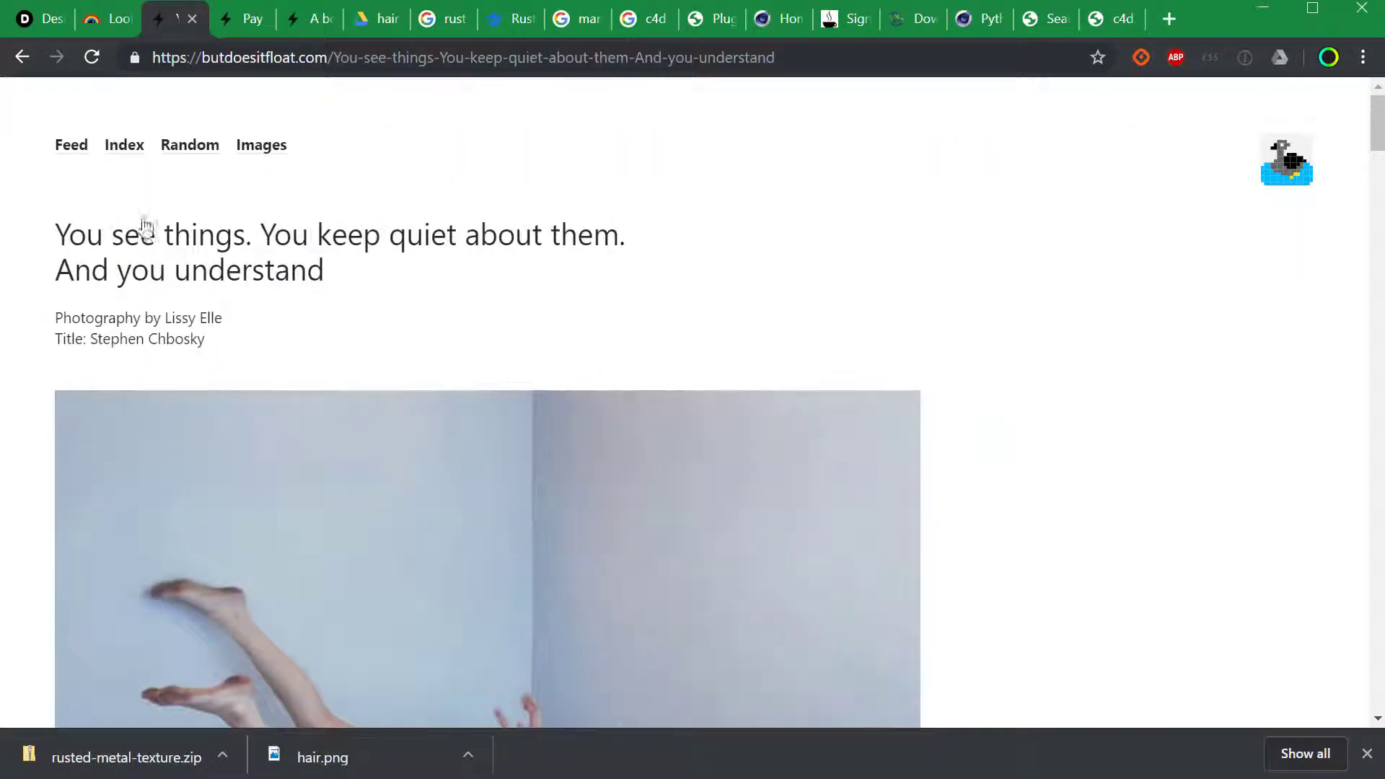
{"action": "left_click", "coordinate": [176, 147]}
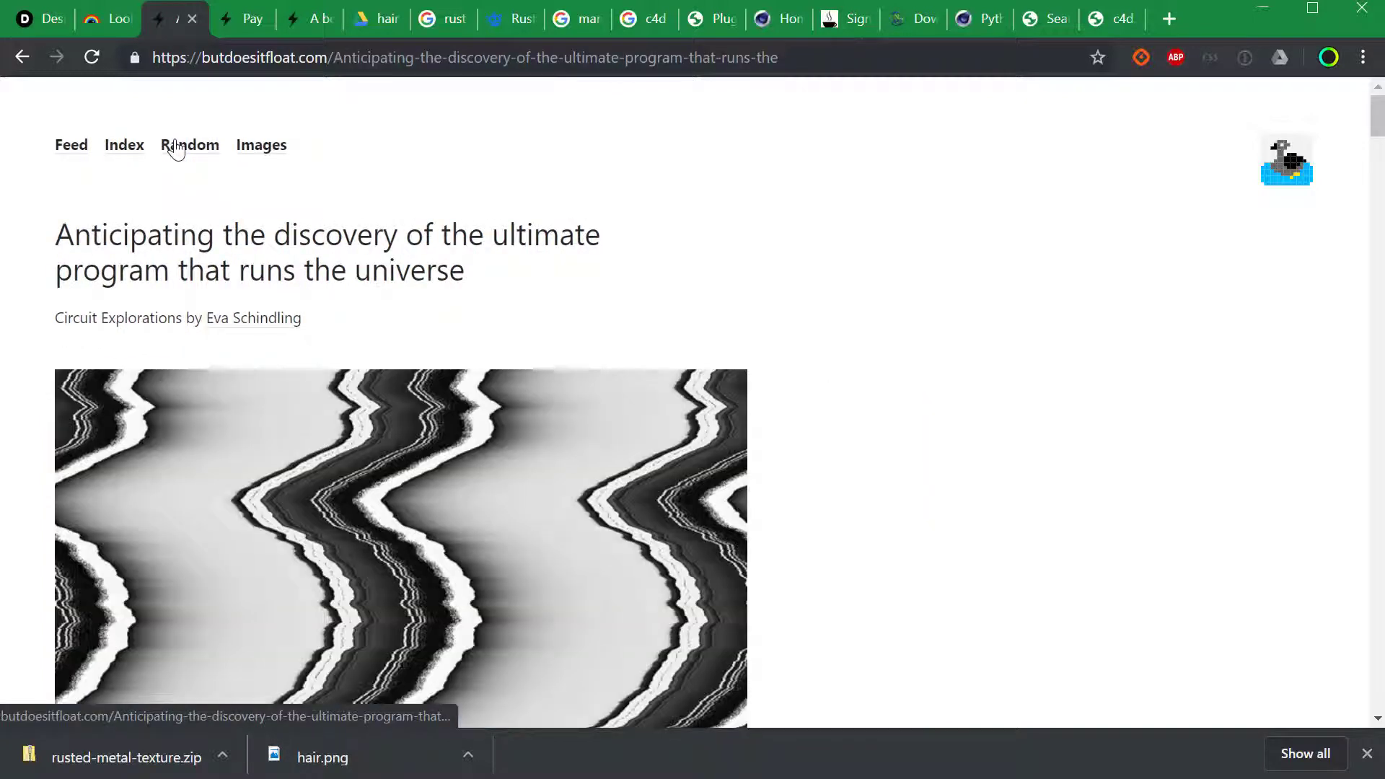
{"action": "left_click", "coordinate": [176, 147]}
{"action": "scroll", "coordinate": [773, 340], "scroll_direction": "down", "scroll_amount": 15}
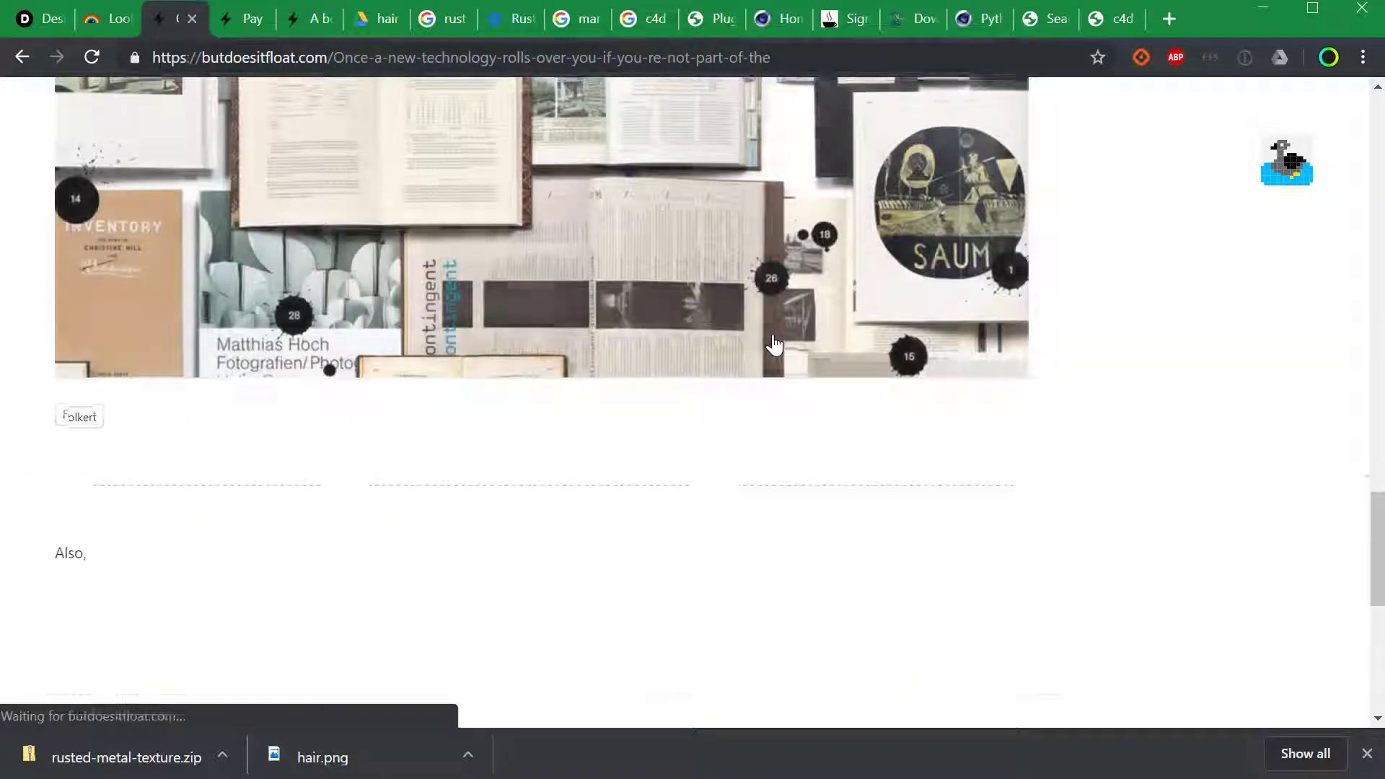
{"action": "scroll", "coordinate": [773, 343], "scroll_direction": "up", "scroll_amount": 10}
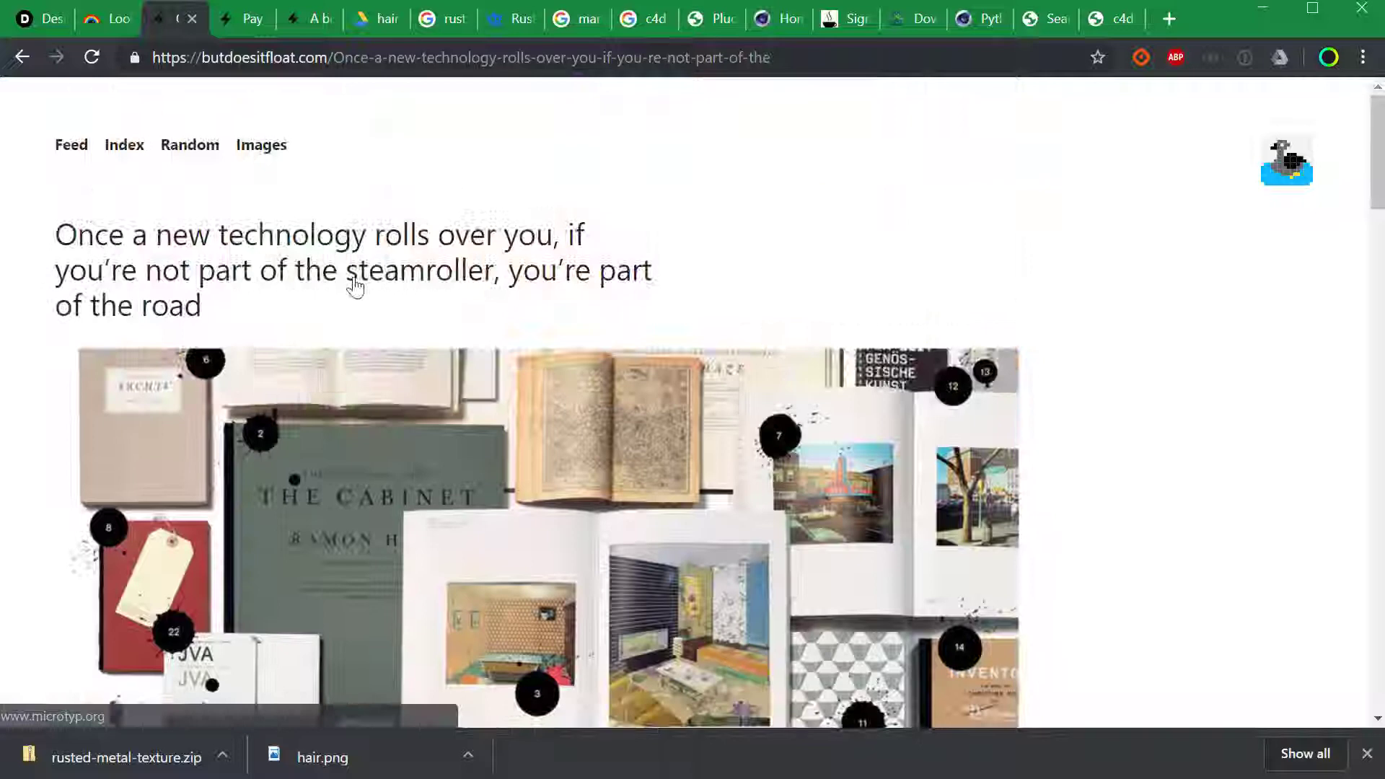
Open the site's random image gallery and look through its pictures for possible textures
{"action": "left_click", "coordinate": [261, 146]}
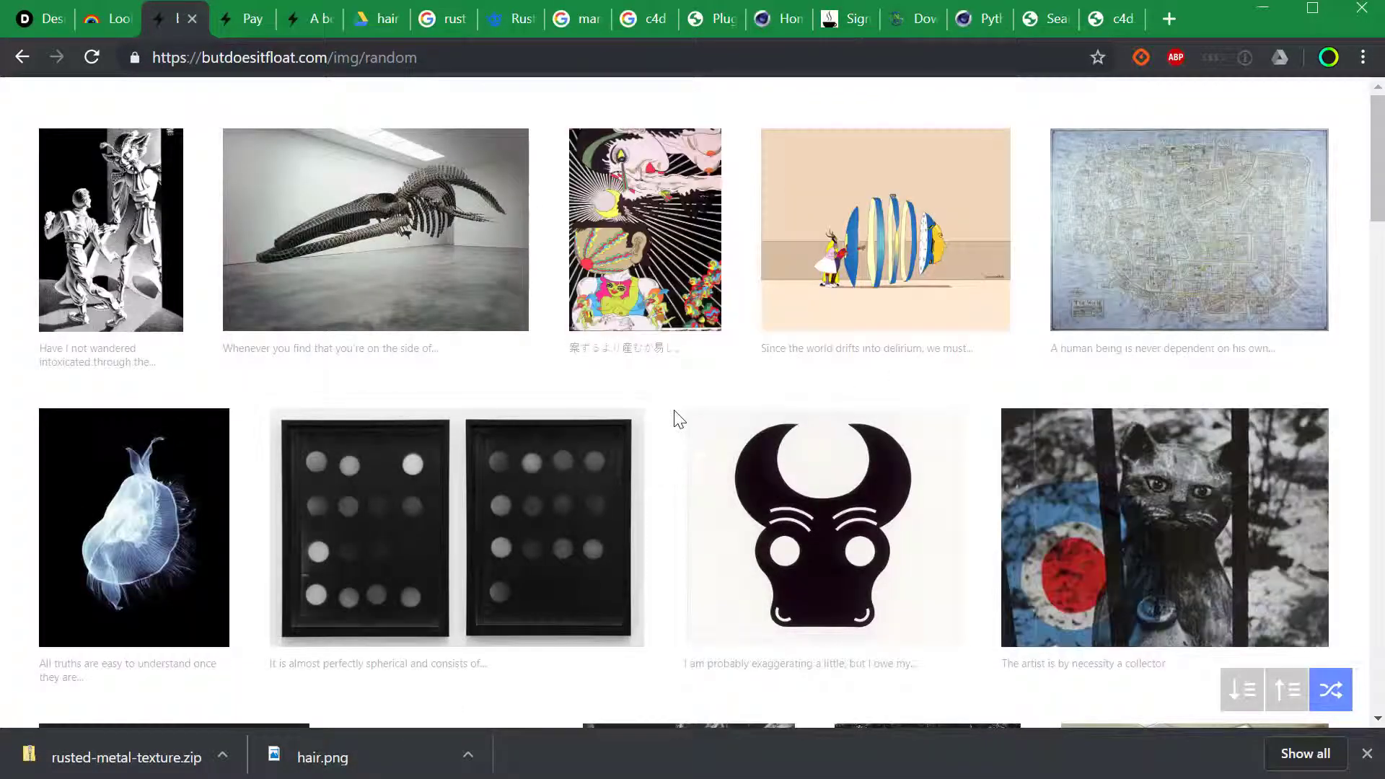
{"action": "scroll", "coordinate": [674, 414], "scroll_direction": "down", "scroll_amount": 8}
{"action": "scroll", "coordinate": [673, 404], "scroll_direction": "down", "scroll_amount": 15}
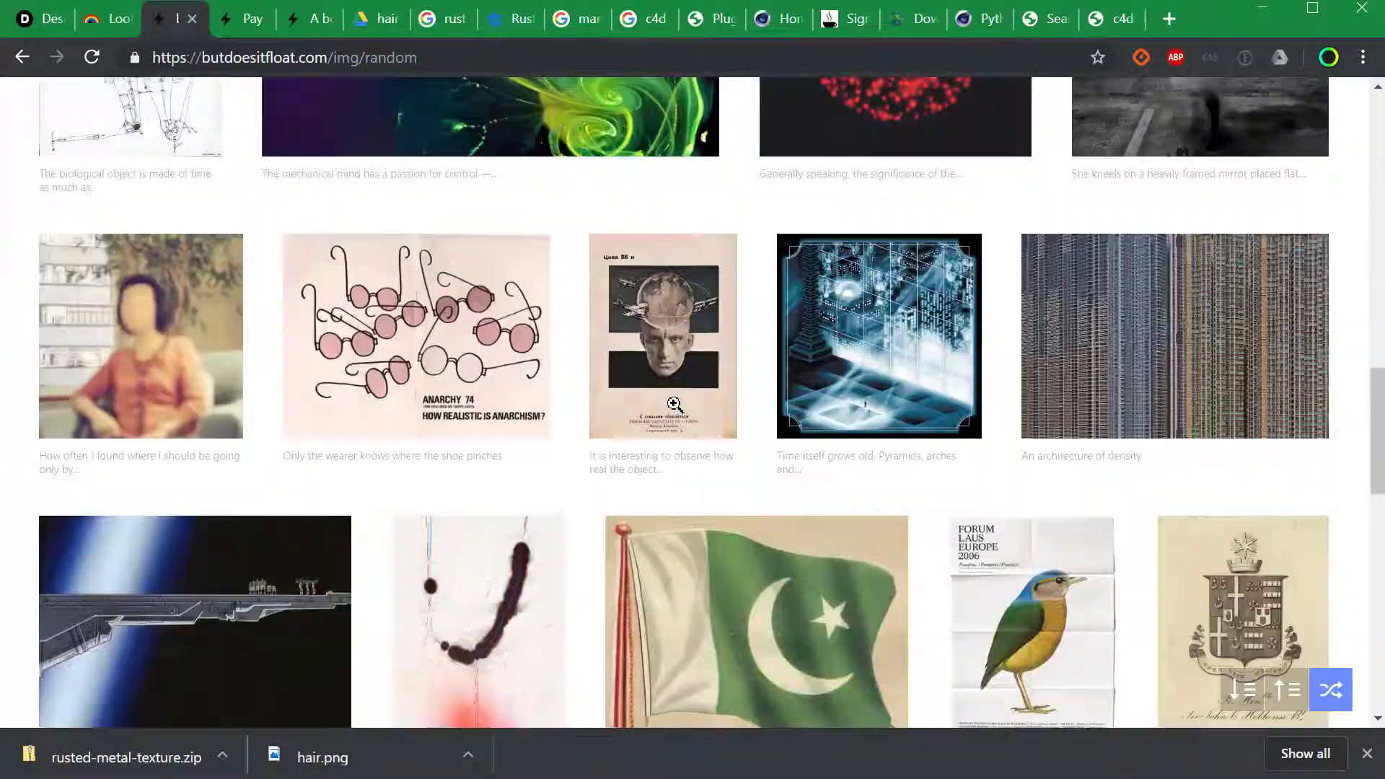
{"action": "scroll", "coordinate": [675, 408], "scroll_direction": "up", "scroll_amount": 15}
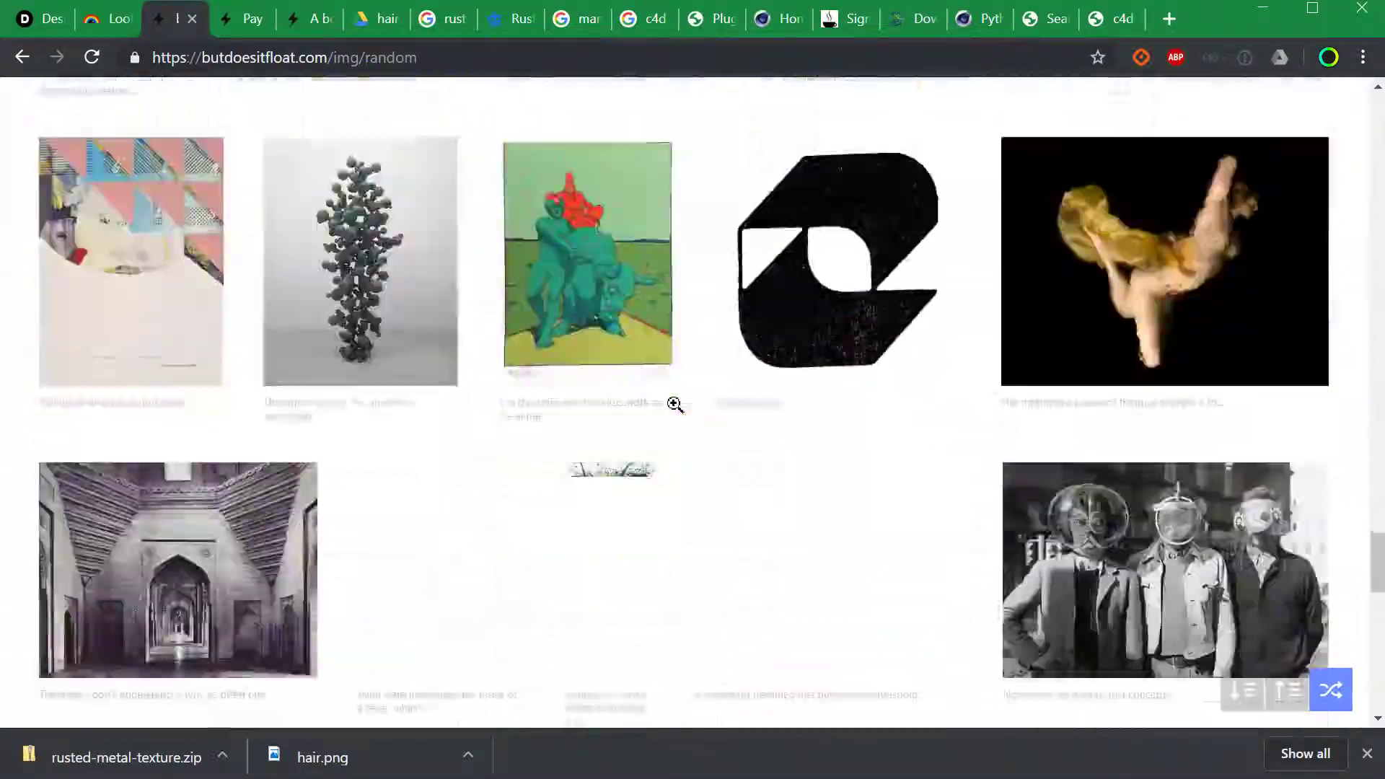
{"action": "scroll", "coordinate": [673, 405], "scroll_direction": "up", "scroll_amount": 11}
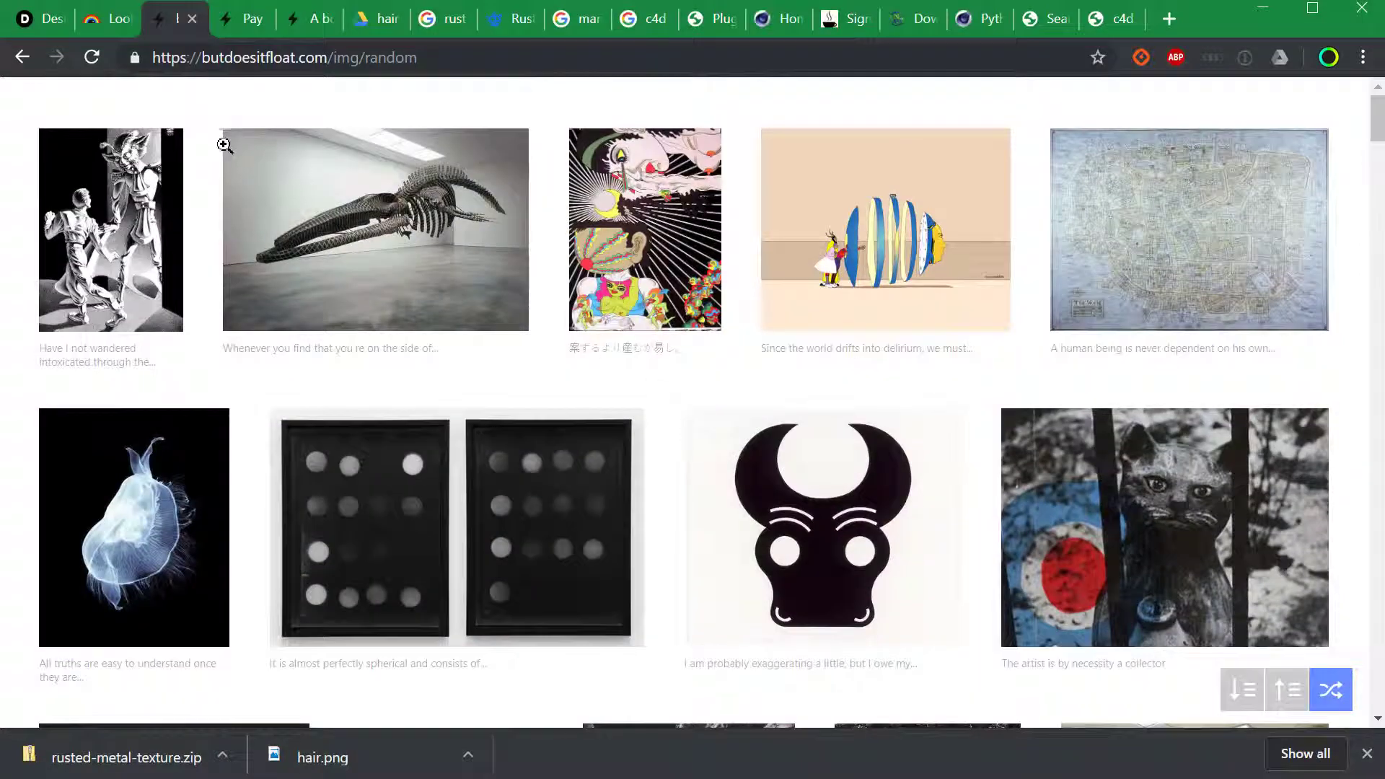
Reload the random image gallery twice to look at other pictures
{"action": "left_click", "coordinate": [93, 57]}
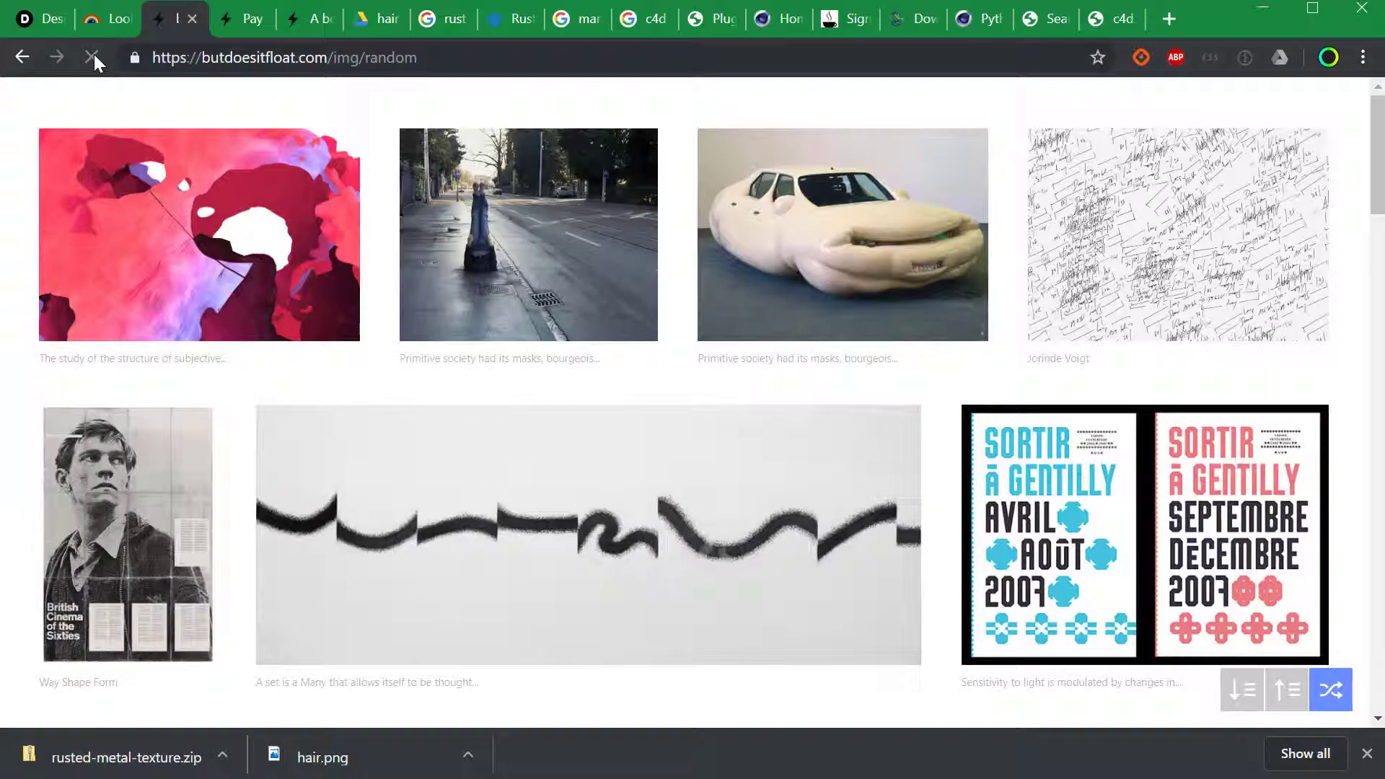
{"action": "left_click", "coordinate": [93, 57]}
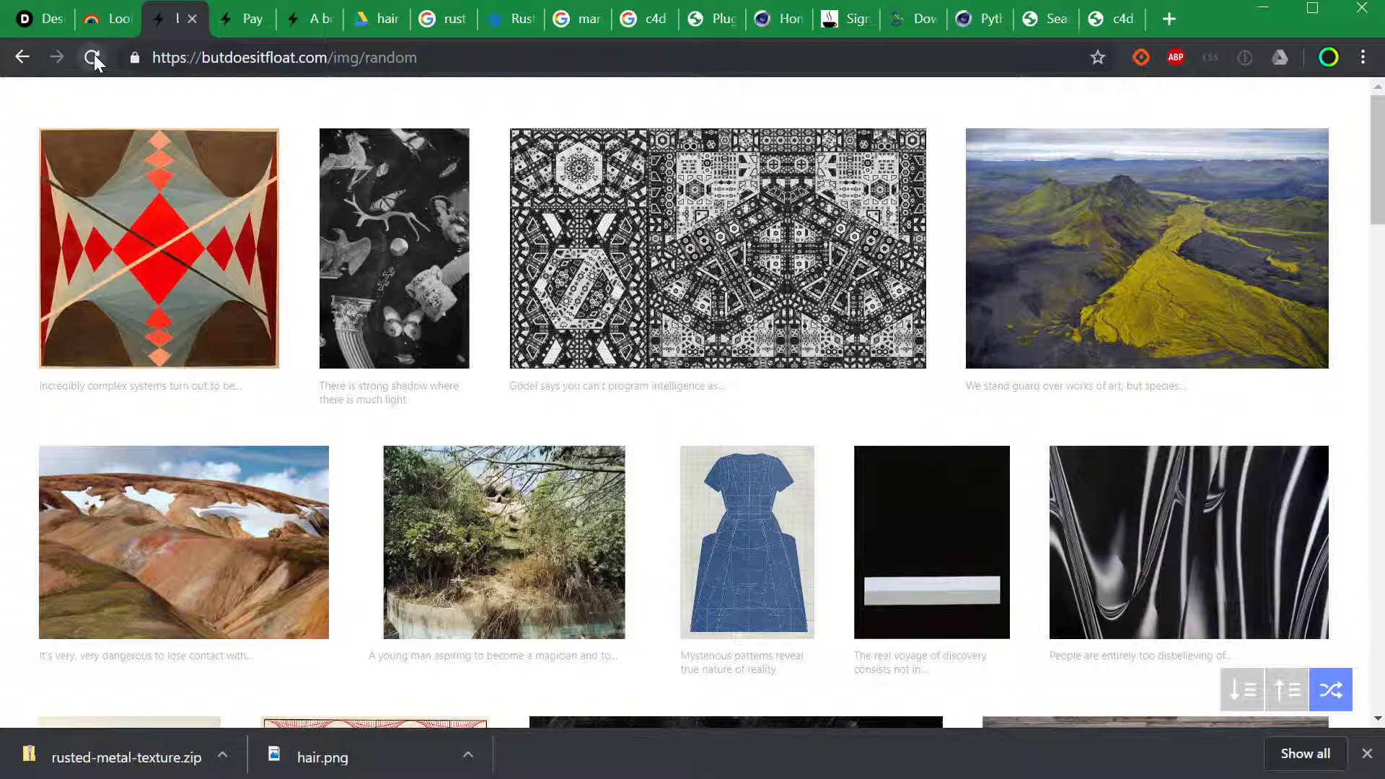
{"action": "key", "text": "alt+Tab"}
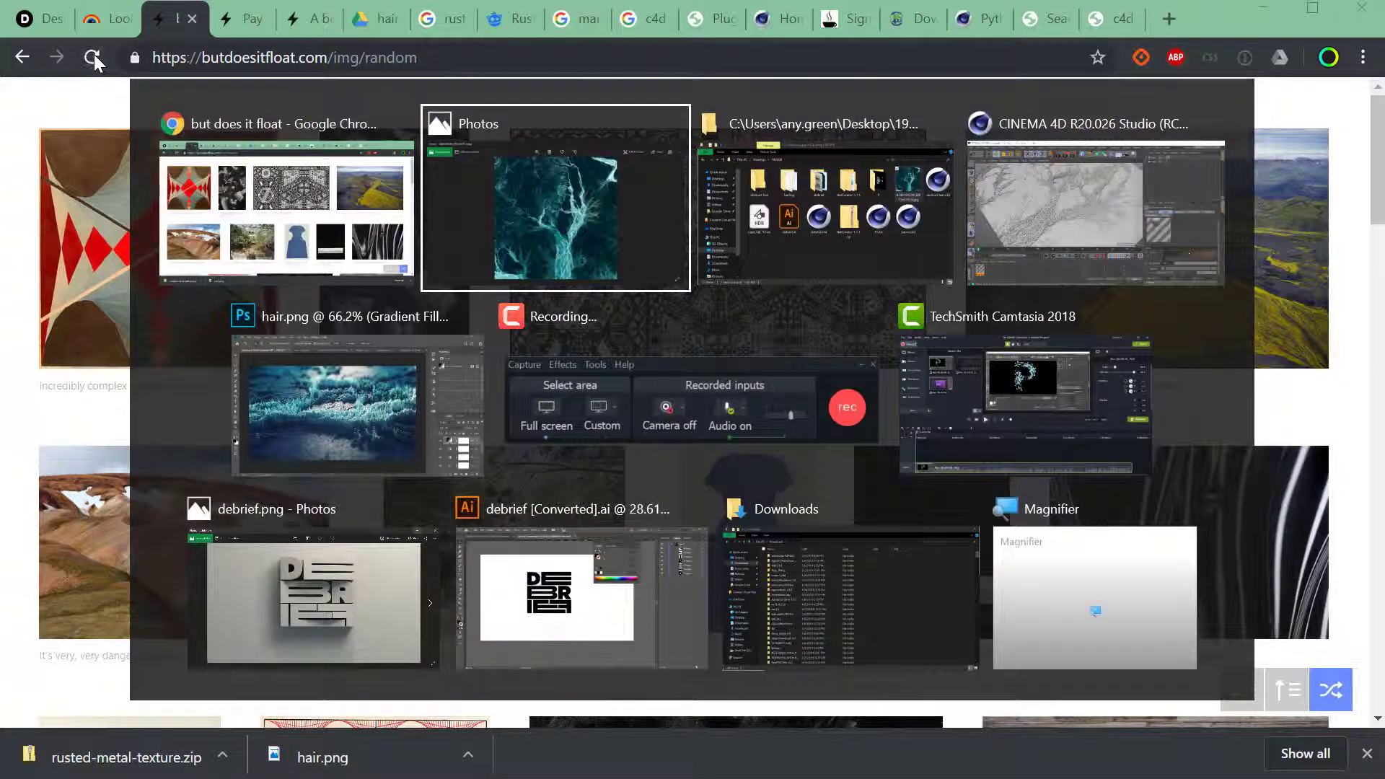
{"action": "key", "text": "Tab"}
{"action": "key", "text": "Tab"}
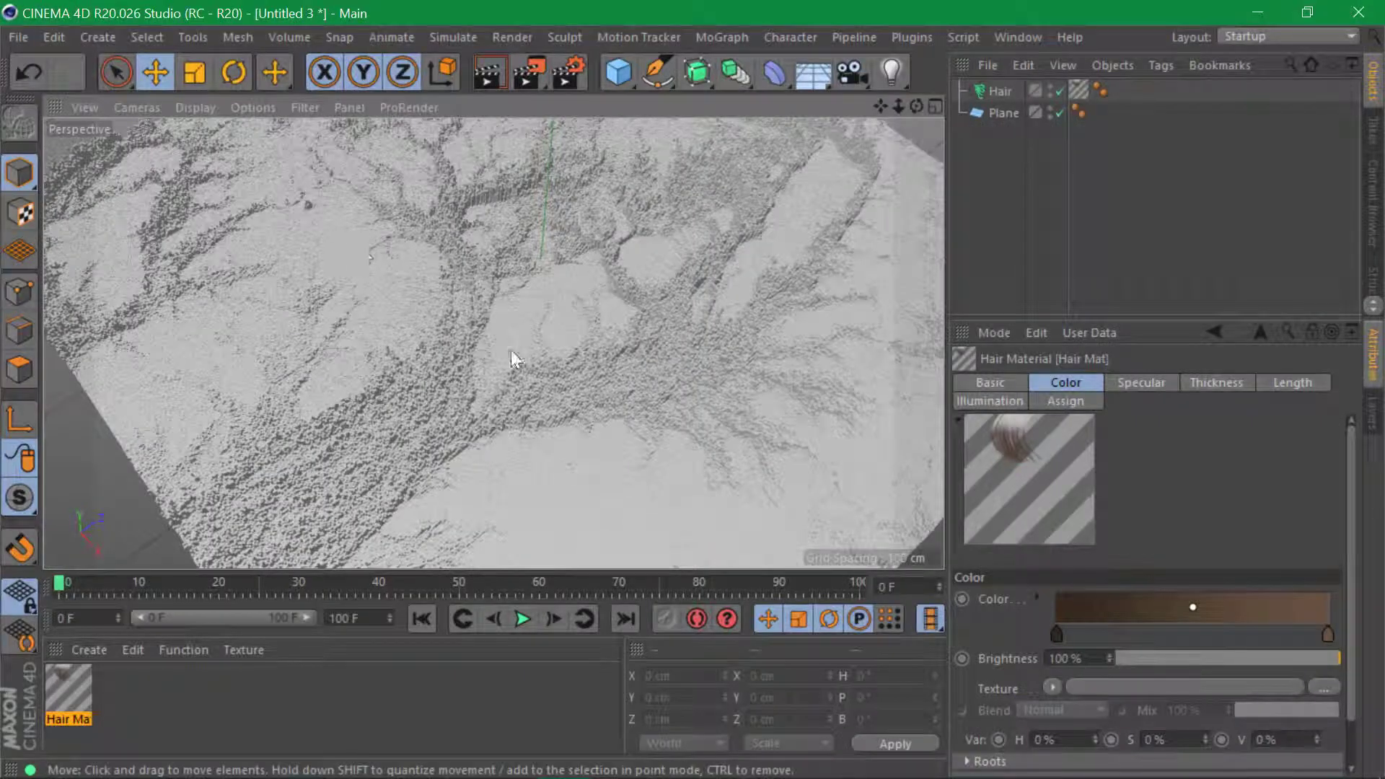
{"action": "left_click_drag", "start_coordinate": [511, 352], "coordinate": [532, 283], "text": "alt"}
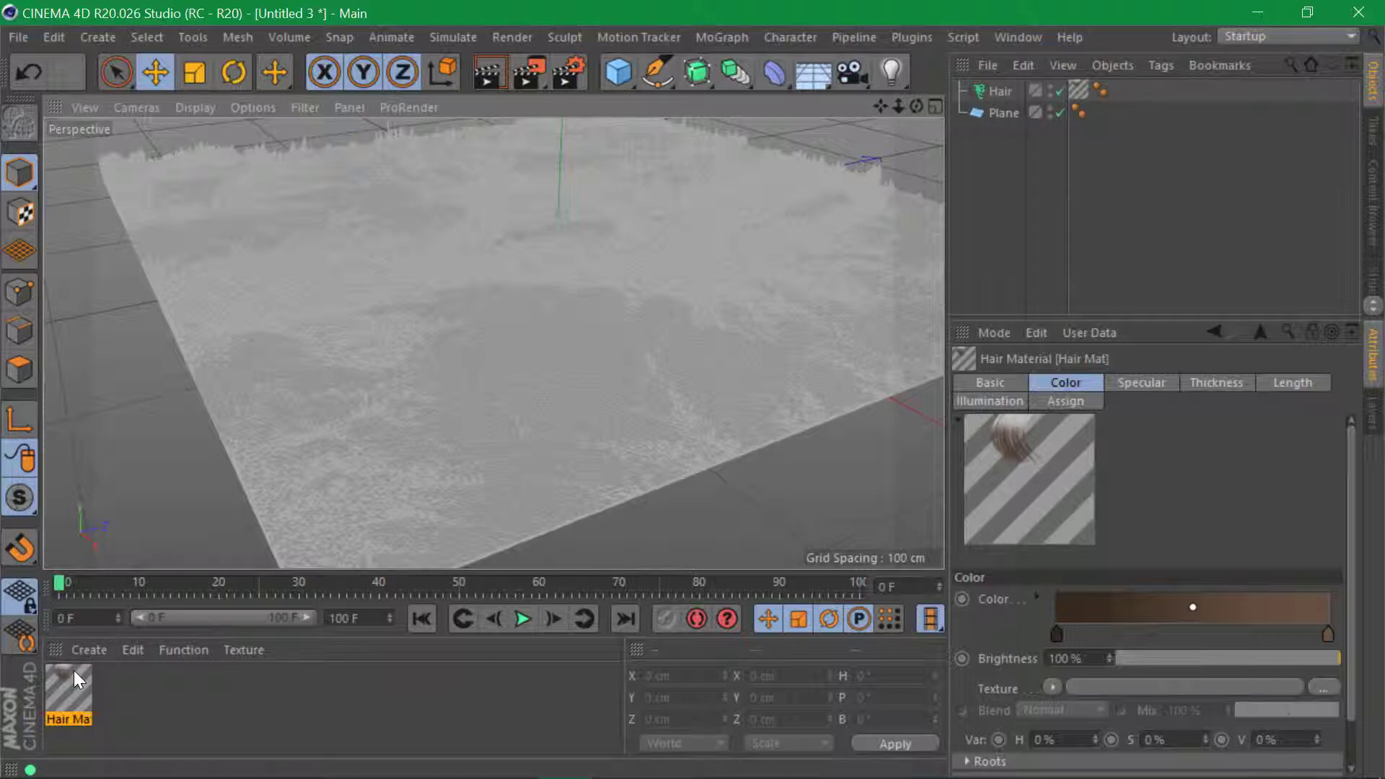
{"action": "double_click", "coordinate": [158, 691]}
{"action": "double_click", "coordinate": [68, 689]}
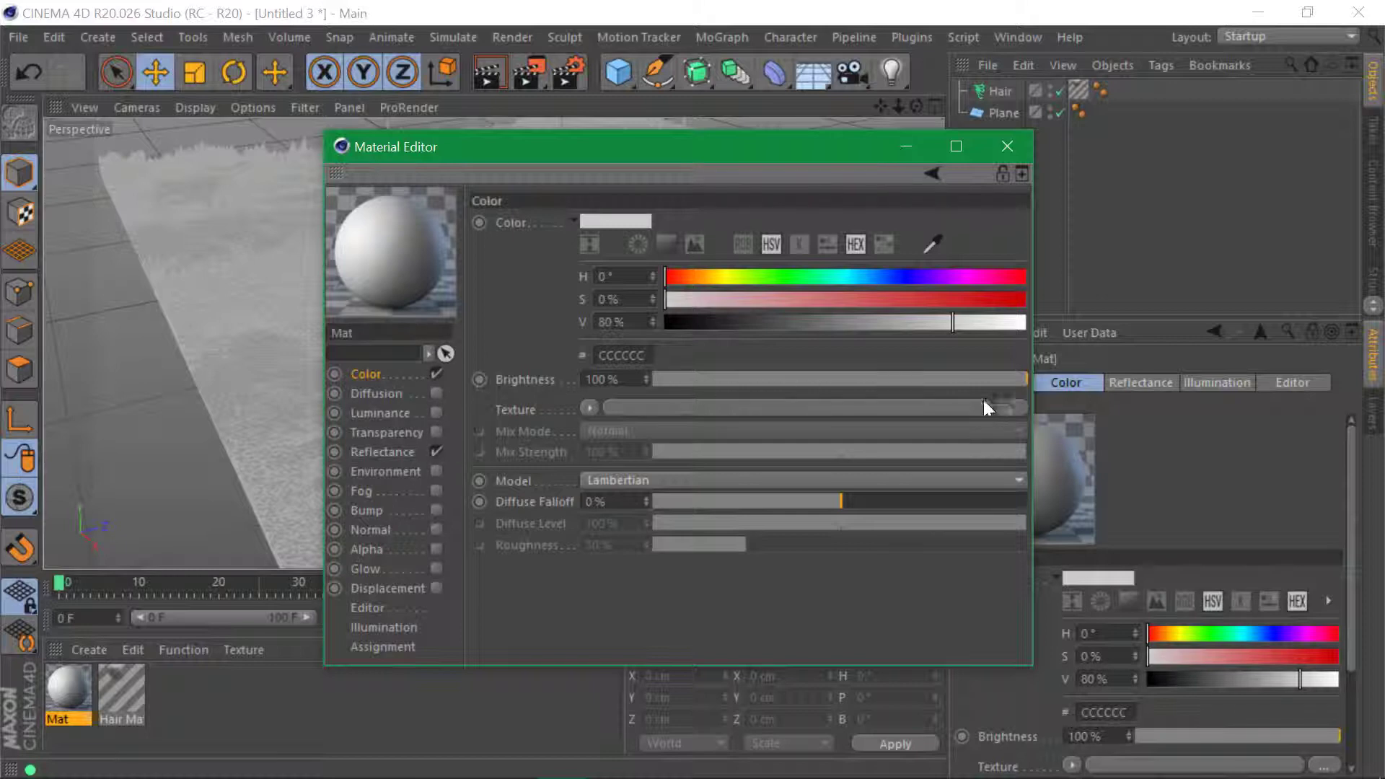
{"action": "left_click", "coordinate": [1010, 407]}
{"action": "left_click", "coordinate": [622, 472]}
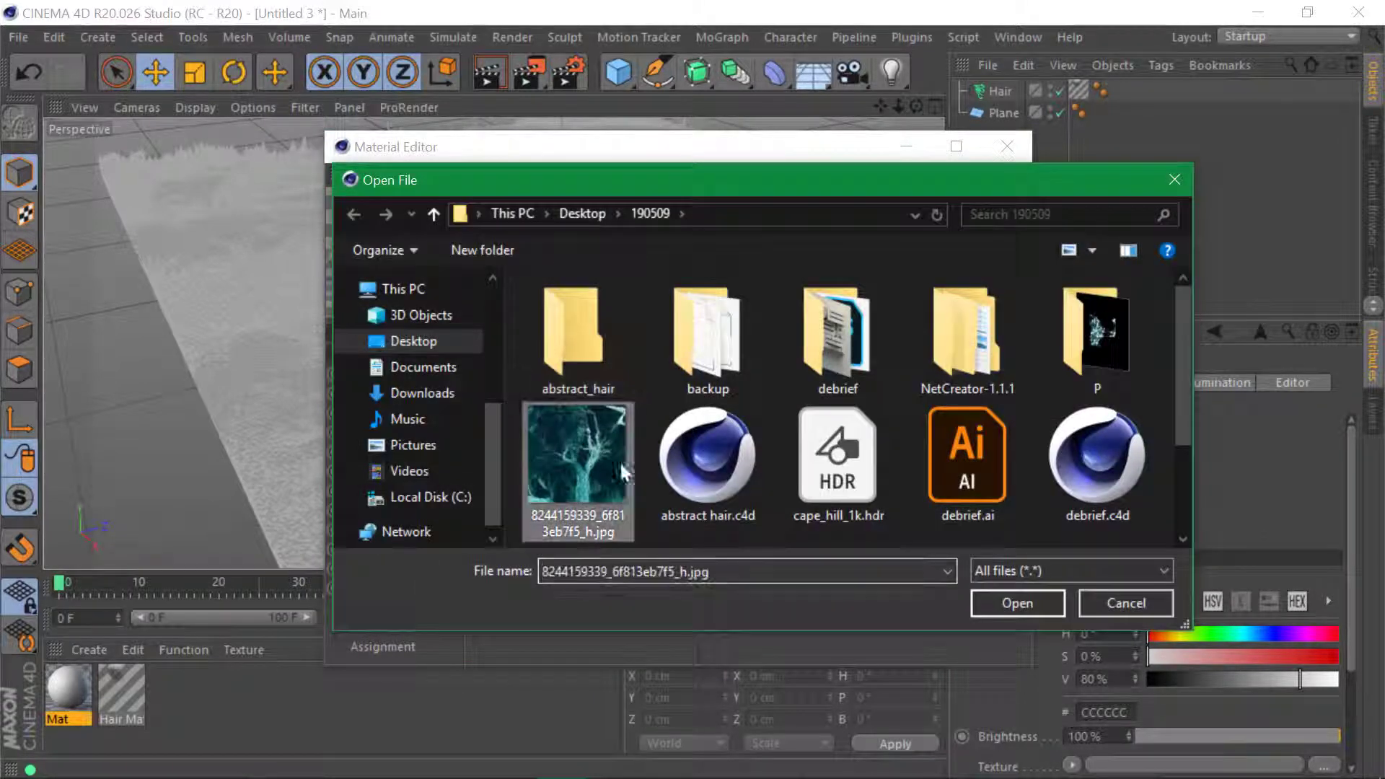
{"action": "left_click", "coordinate": [1018, 603]}
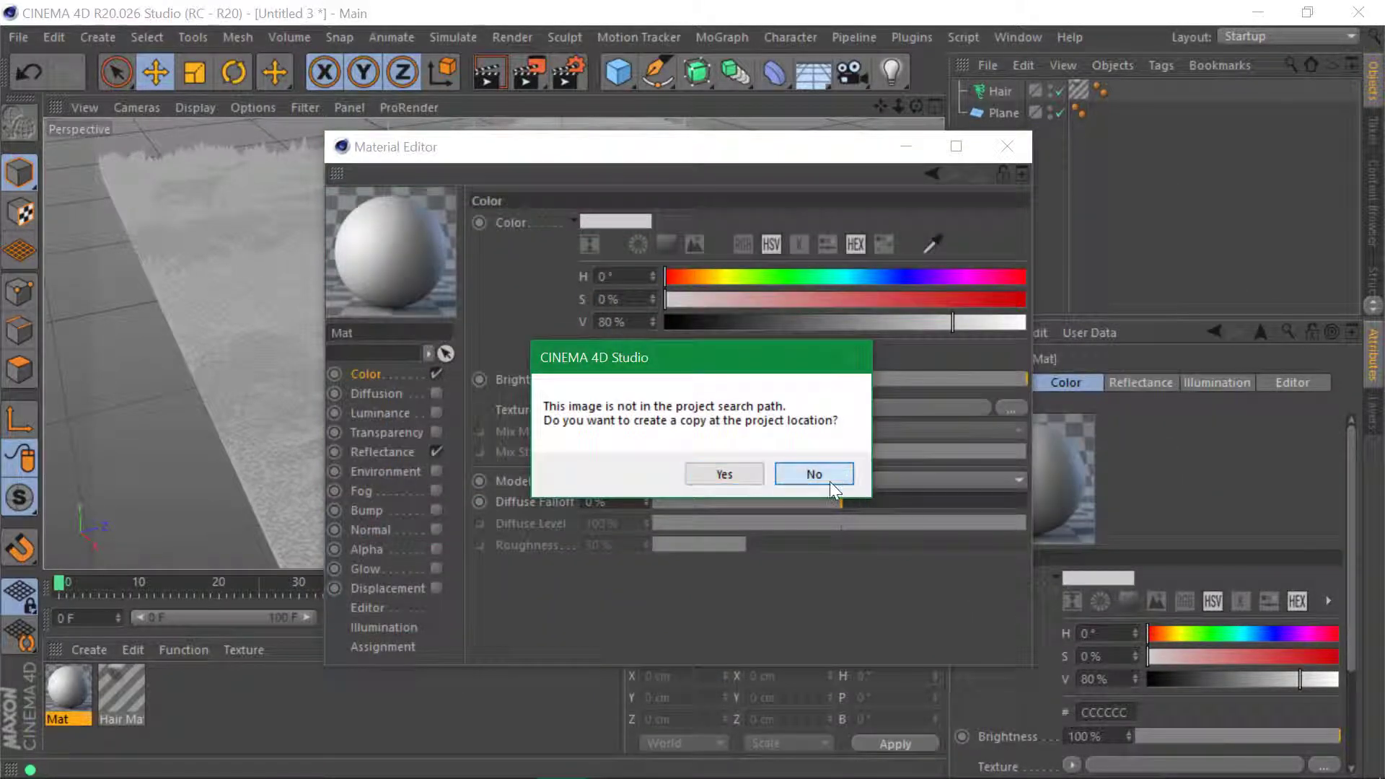
{"action": "left_click", "coordinate": [831, 483]}
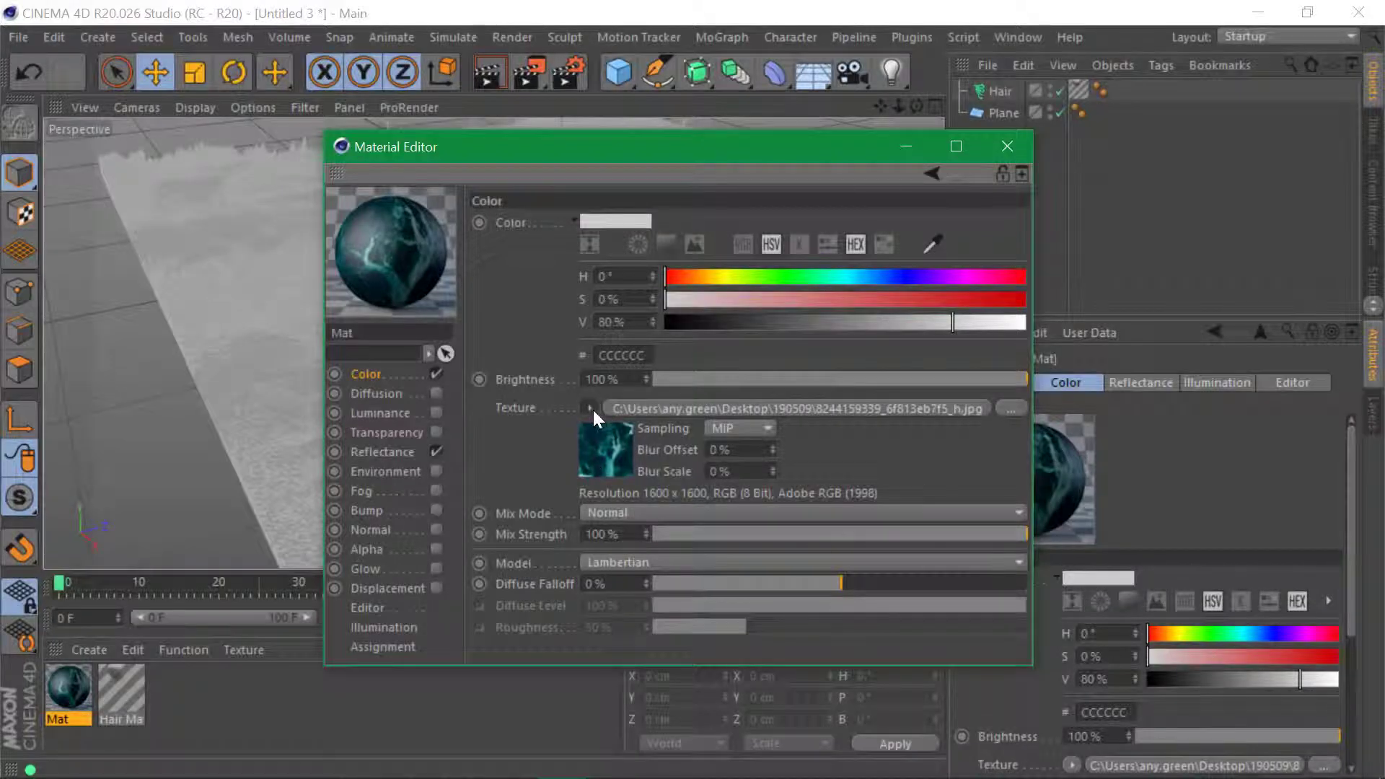
Add a Pixel shader to the material's color texture with 500 tiles in both U and V, and close the material editor
{"action": "left_click", "coordinate": [593, 409]}
{"action": "mouse_move", "coordinate": [686, 657]}
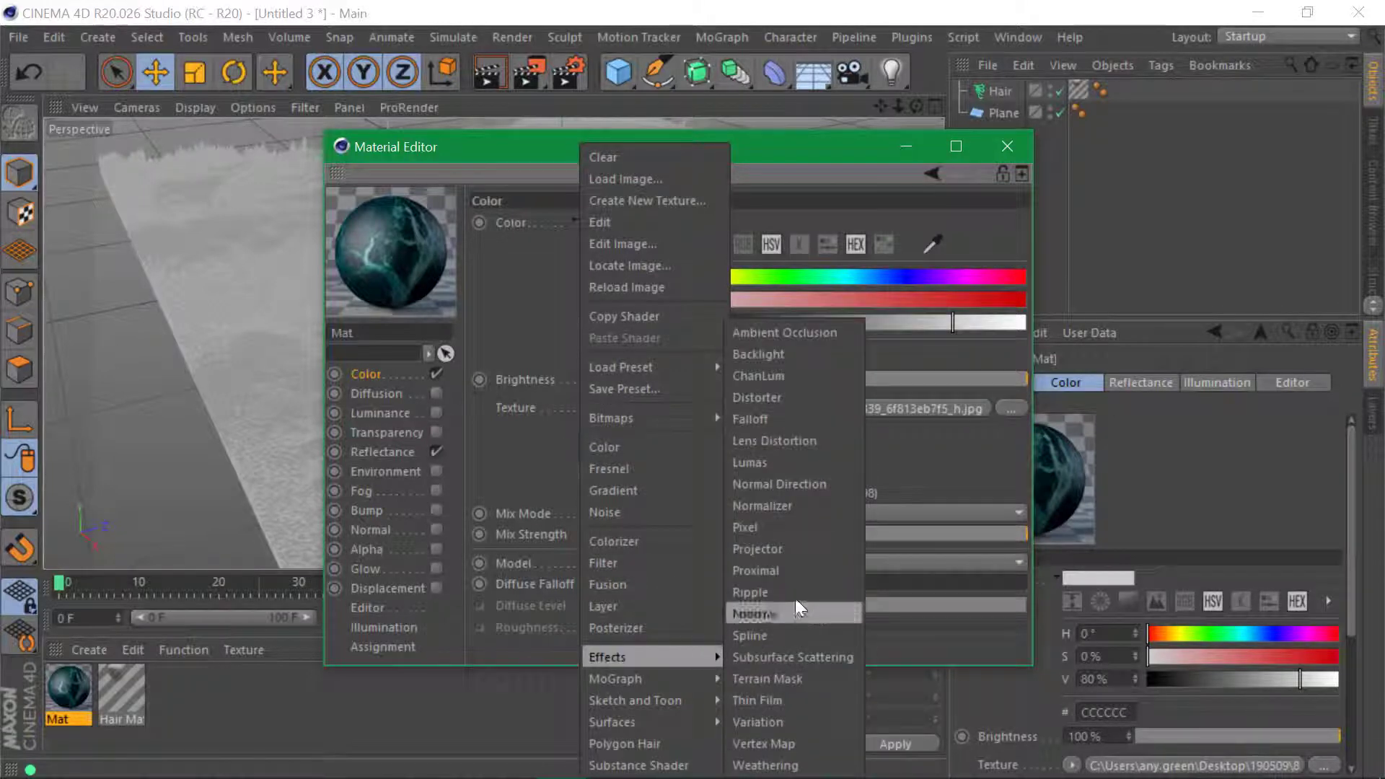
{"action": "left_click", "coordinate": [795, 527]}
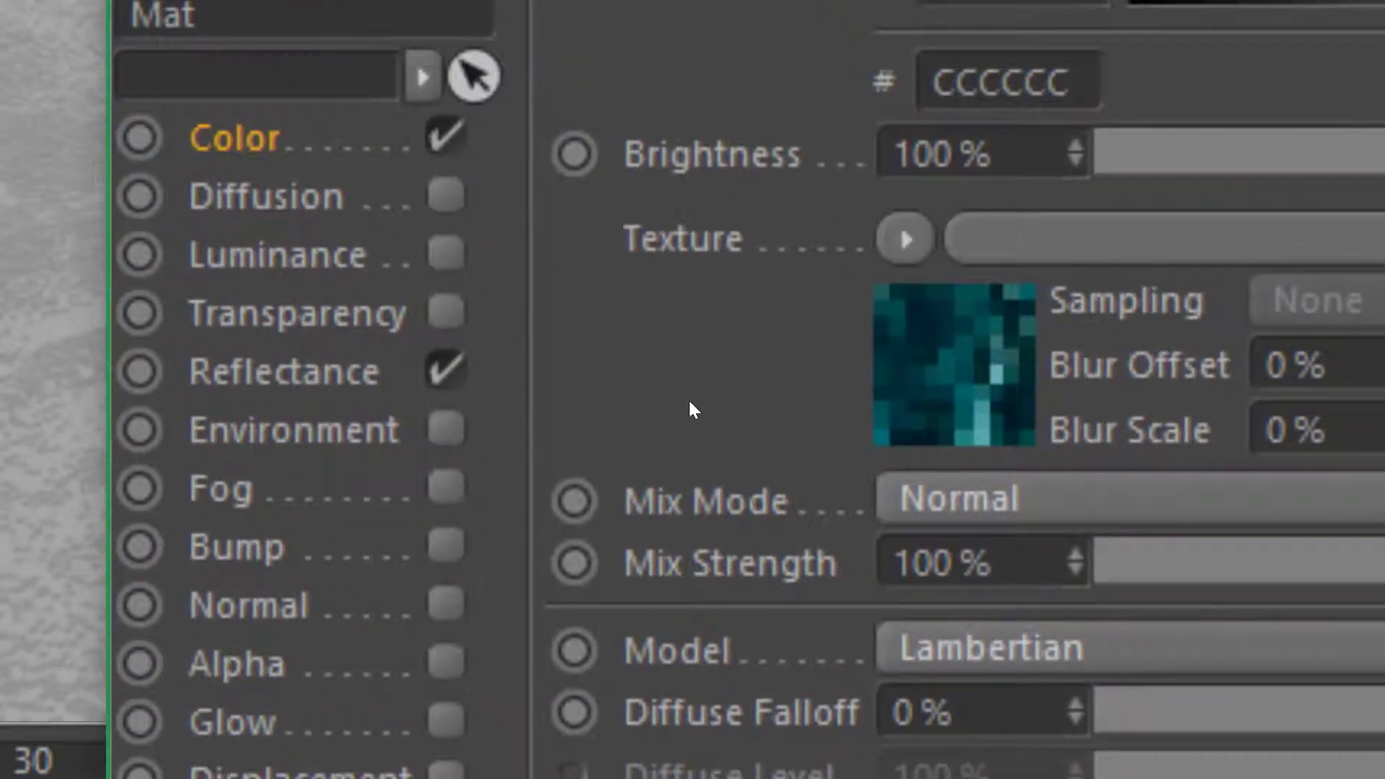
{"action": "left_click", "coordinate": [682, 404]}
{"action": "key", "text": "Tab"}
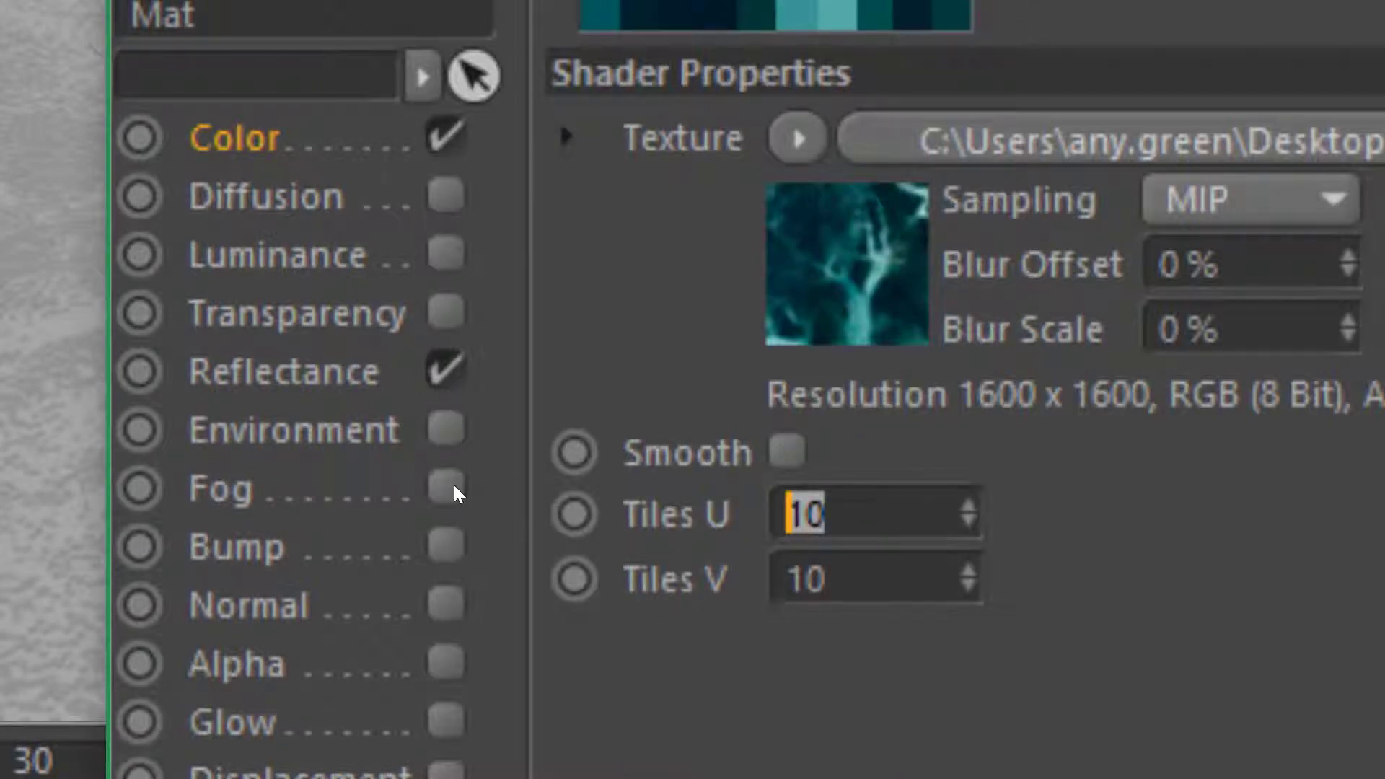
{"action": "type", "text": "500"}
{"action": "key", "text": "Tab"}
{"action": "type", "text": "500"}
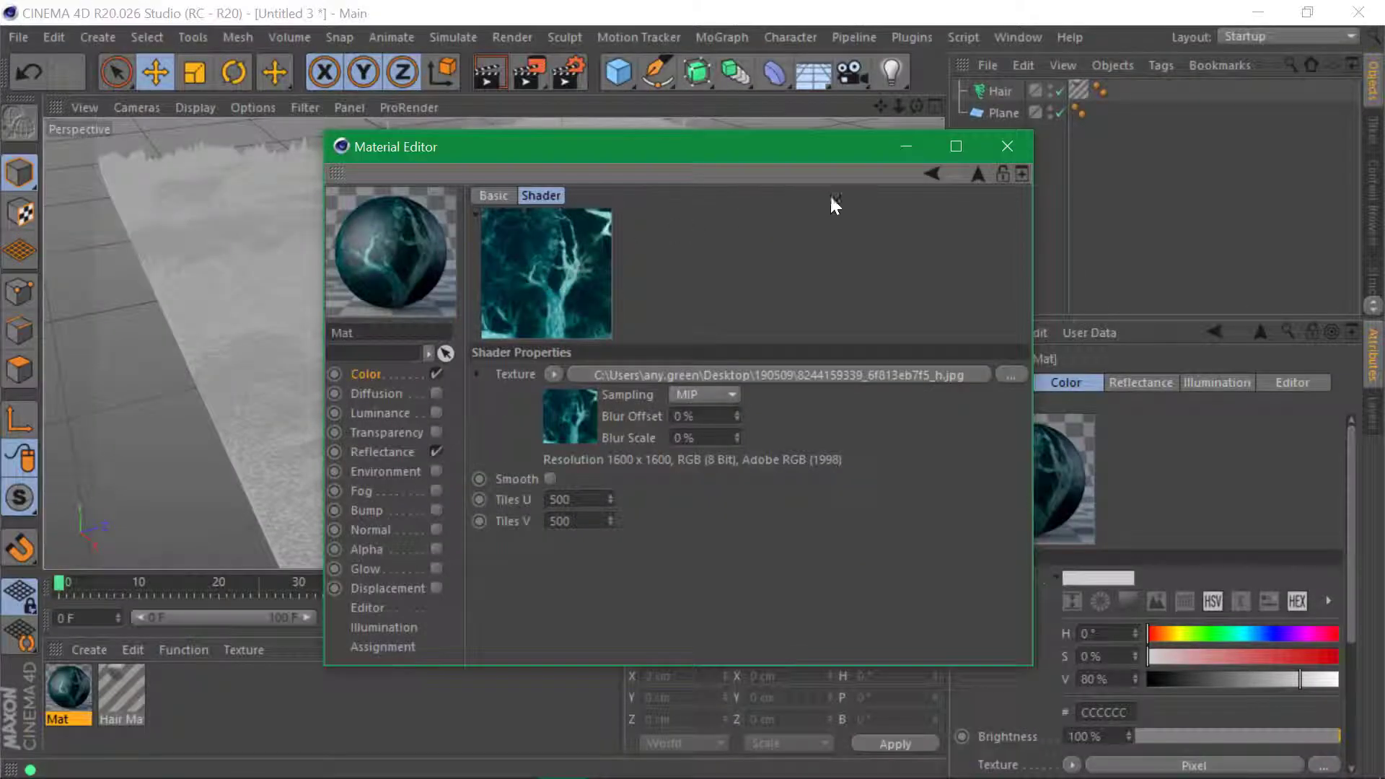
{"action": "left_click", "coordinate": [1007, 146]}
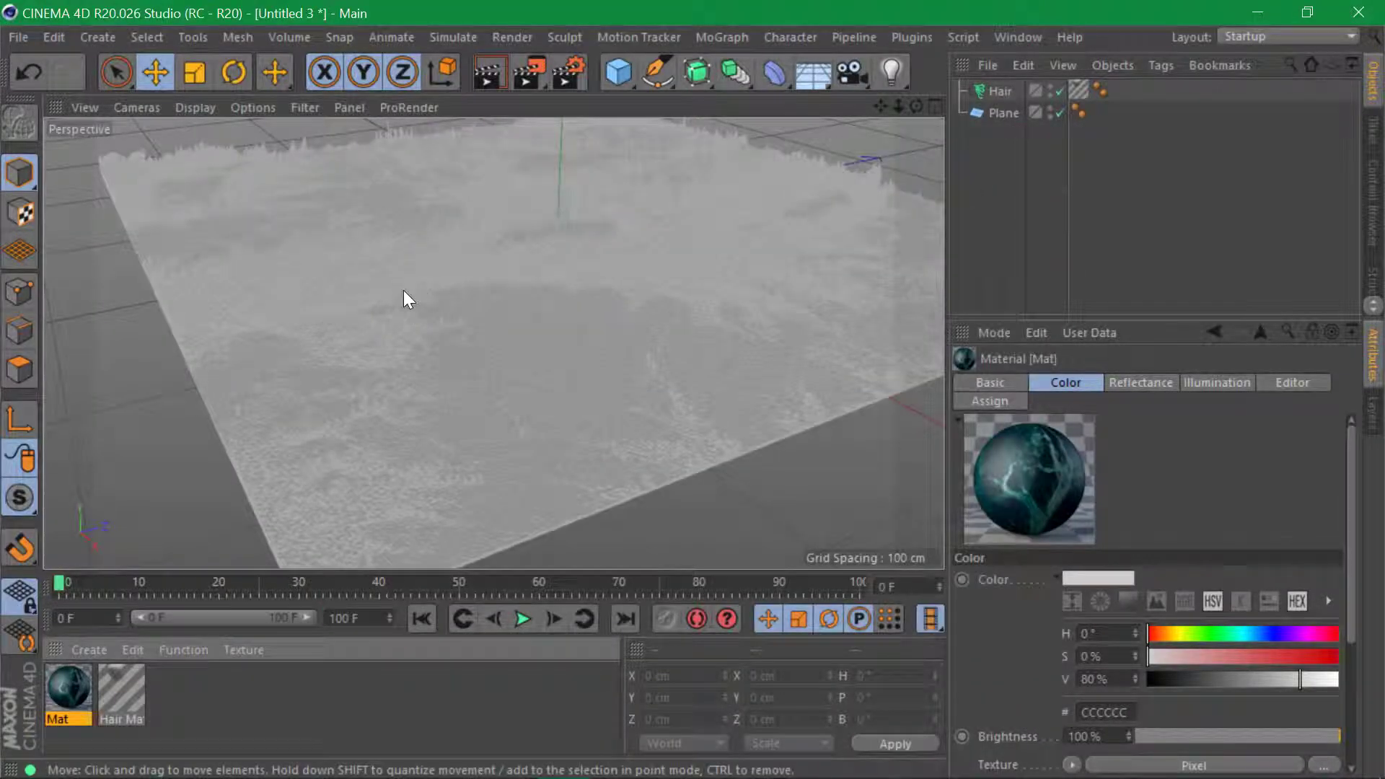
Apply the pixelated image material to the Hair object and inspect its mapping on the columns from several angles
{"action": "left_click_drag", "start_coordinate": [65, 692], "coordinate": [1008, 92]}
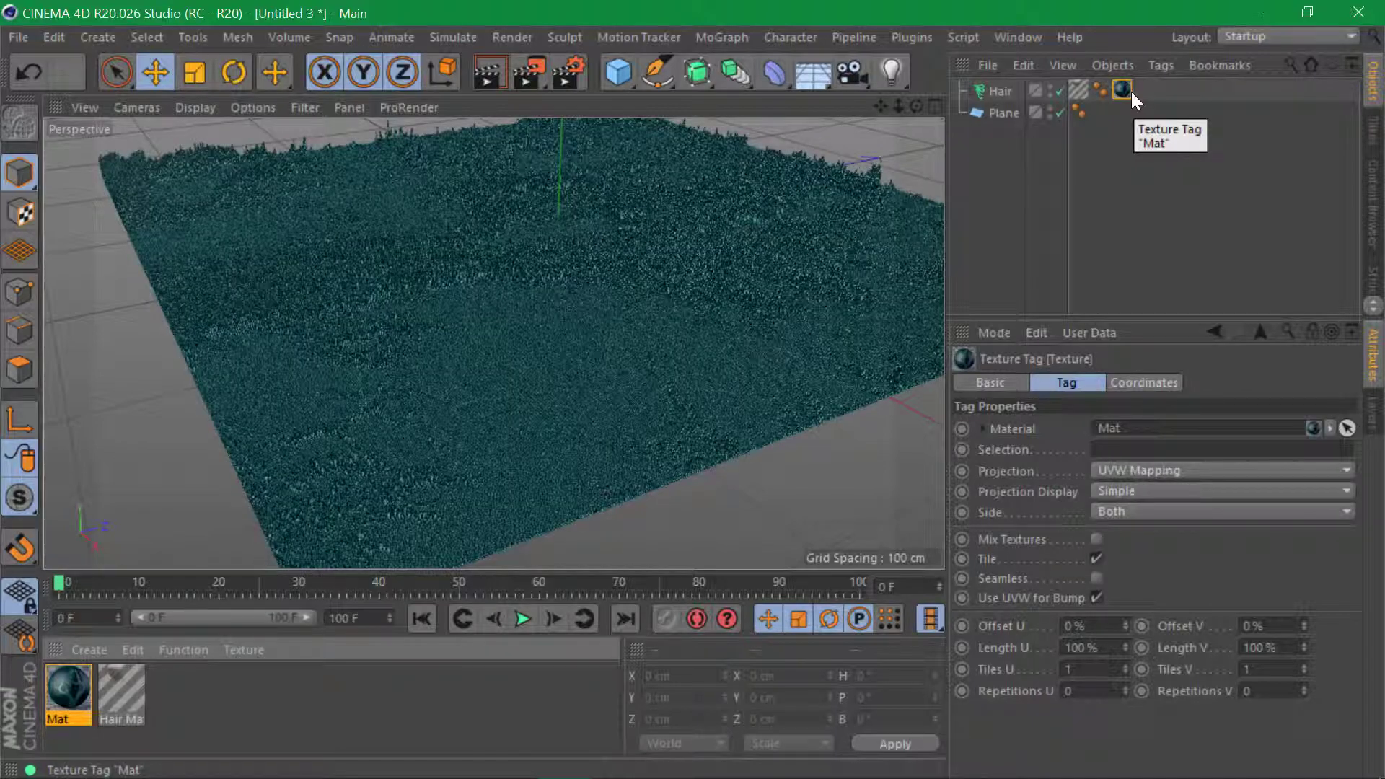
{"action": "left_click_drag", "start_coordinate": [577, 225], "coordinate": [431, 318], "text": "alt"}
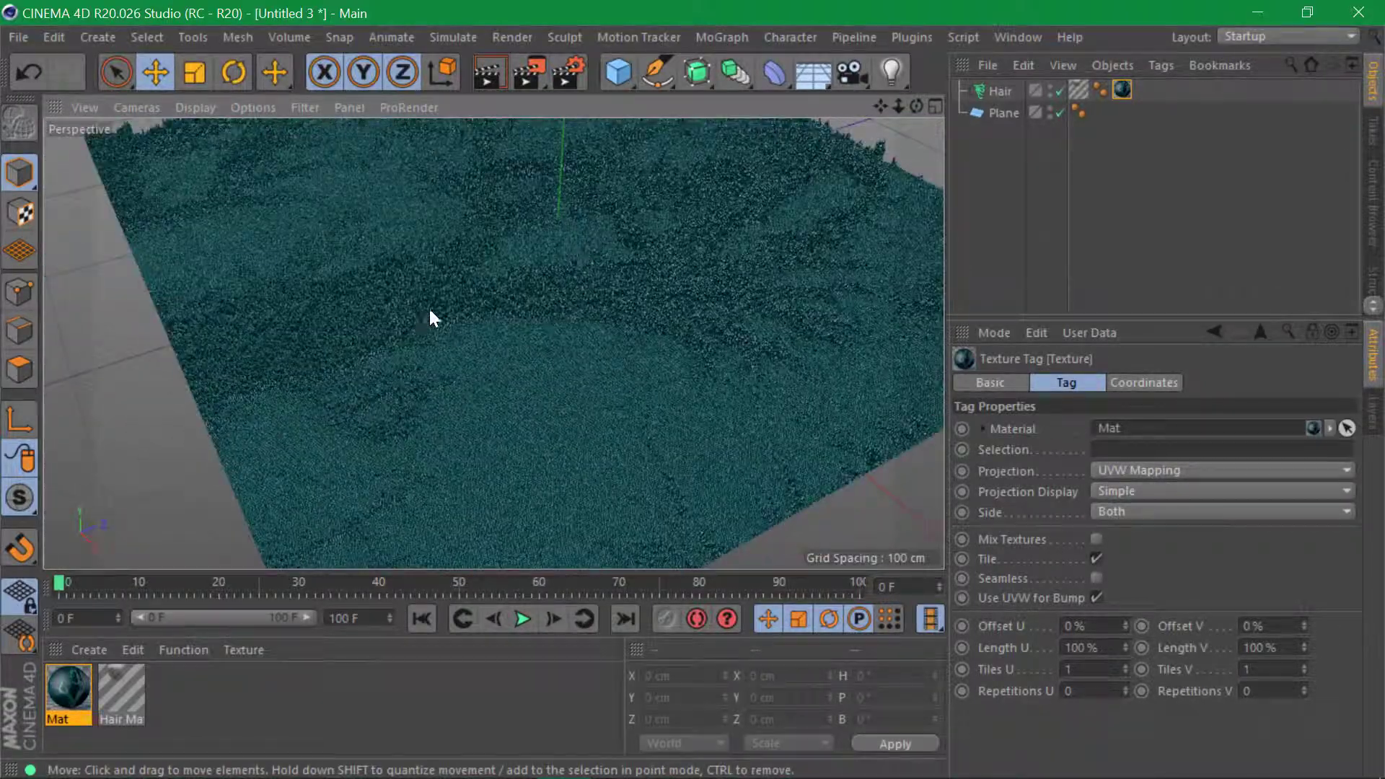
{"action": "right_click_drag", "start_coordinate": [431, 317], "coordinate": [648, 298], "text": "alt"}
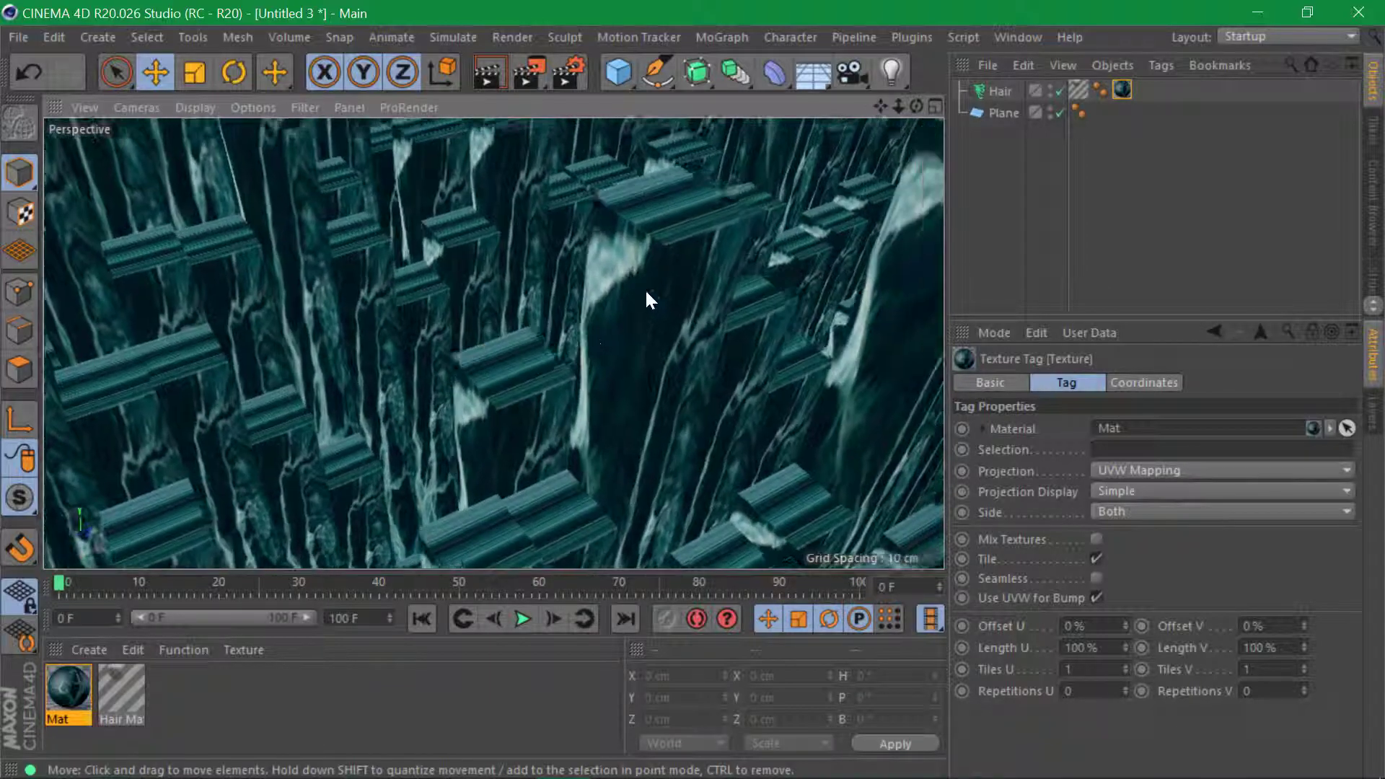
{"action": "left_click_drag", "start_coordinate": [649, 297], "coordinate": [521, 287], "text": "alt"}
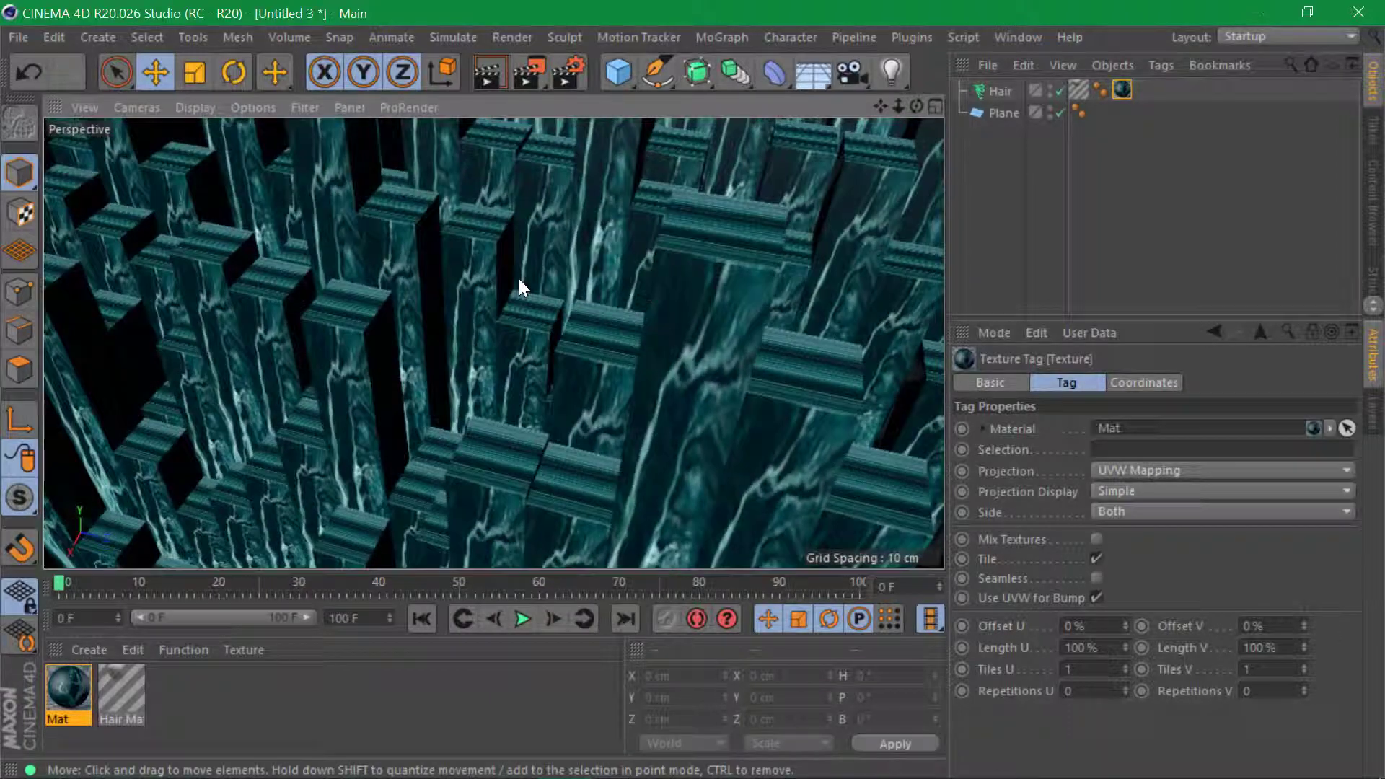
{"action": "right_click_drag", "start_coordinate": [519, 281], "coordinate": [191, 307], "text": "alt"}
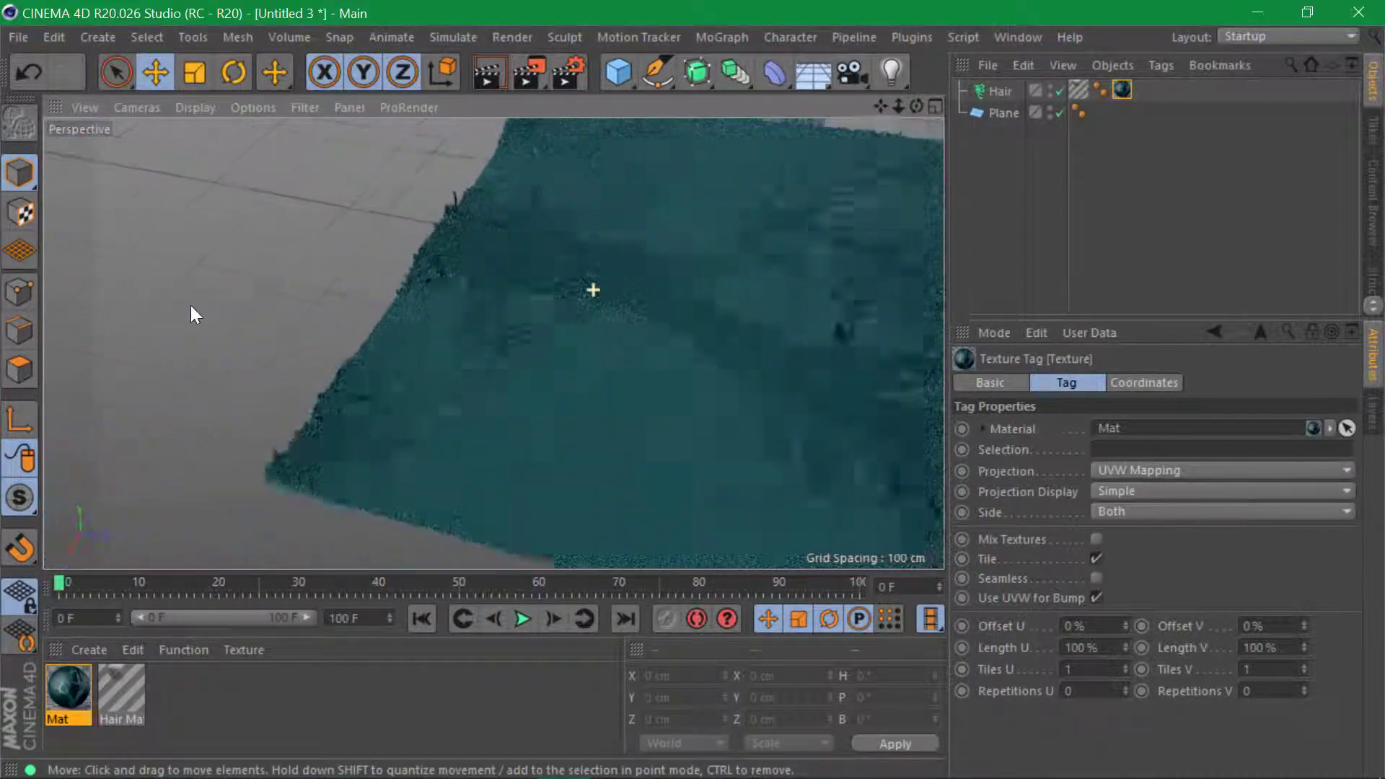
{"action": "left_click_drag", "start_coordinate": [191, 308], "coordinate": [494, 273], "text": "alt"}
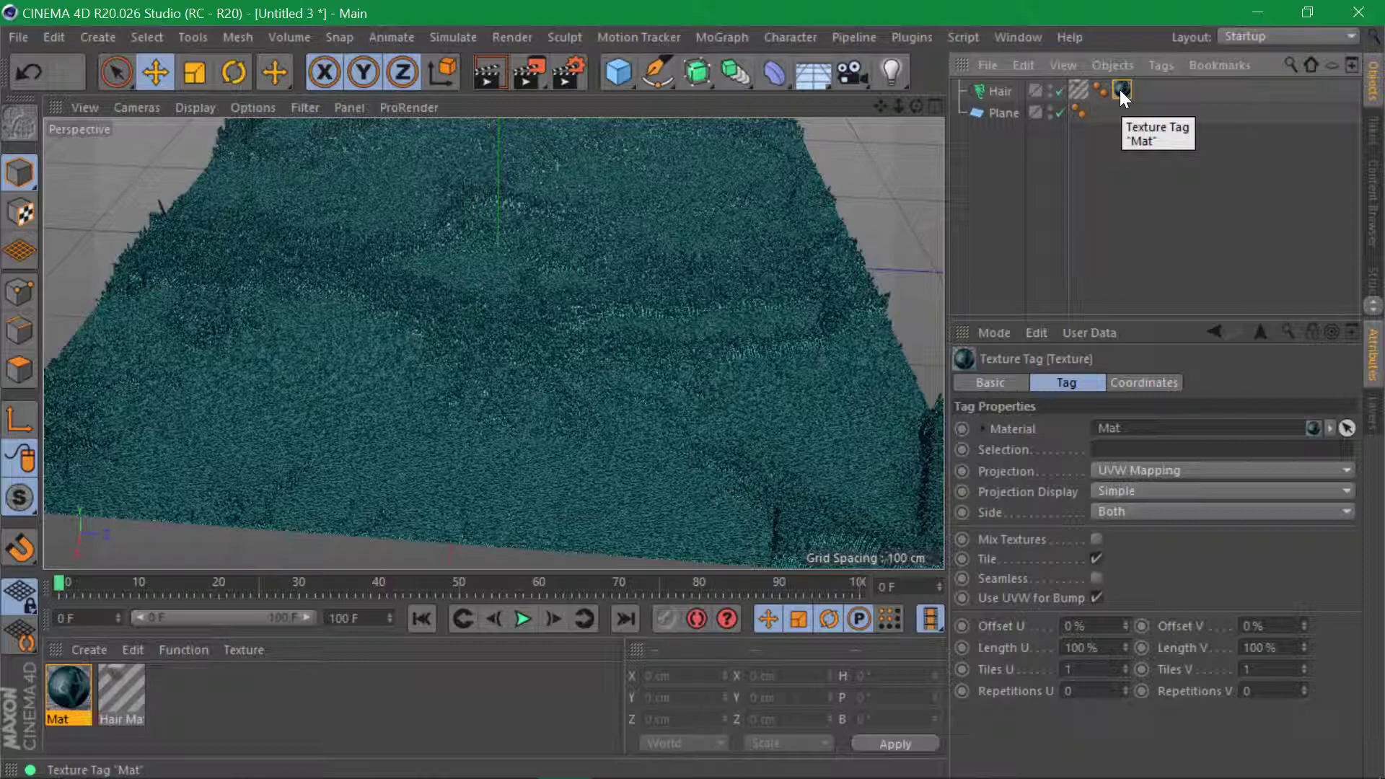
{"action": "scroll", "coordinate": [551, 319], "scroll_direction": "up", "scroll_amount": 5}
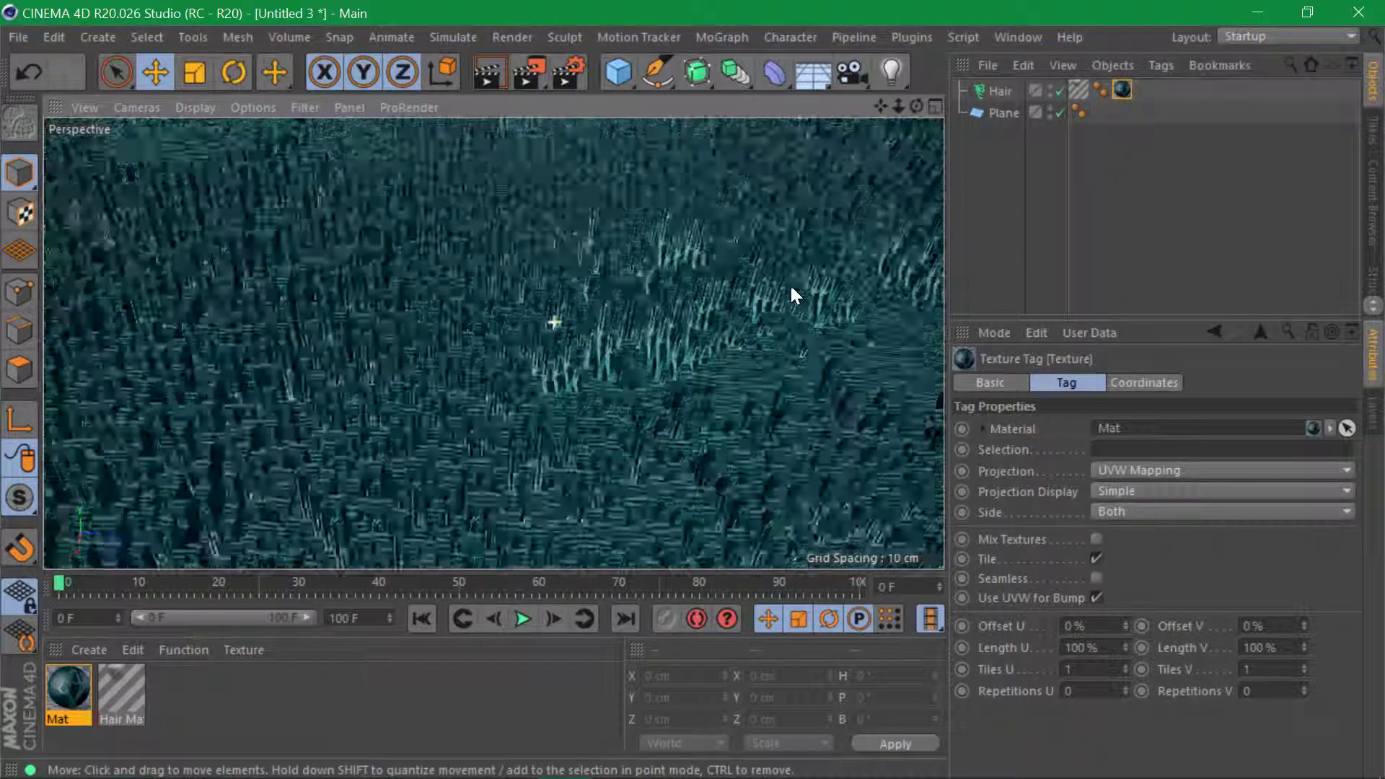
{"action": "scroll", "coordinate": [808, 278], "scroll_direction": "up", "scroll_amount": 2}
Switch to Photoshop and examine the coloring of the columns in hair.png up close
{"action": "key", "text": "alt+Tab"}
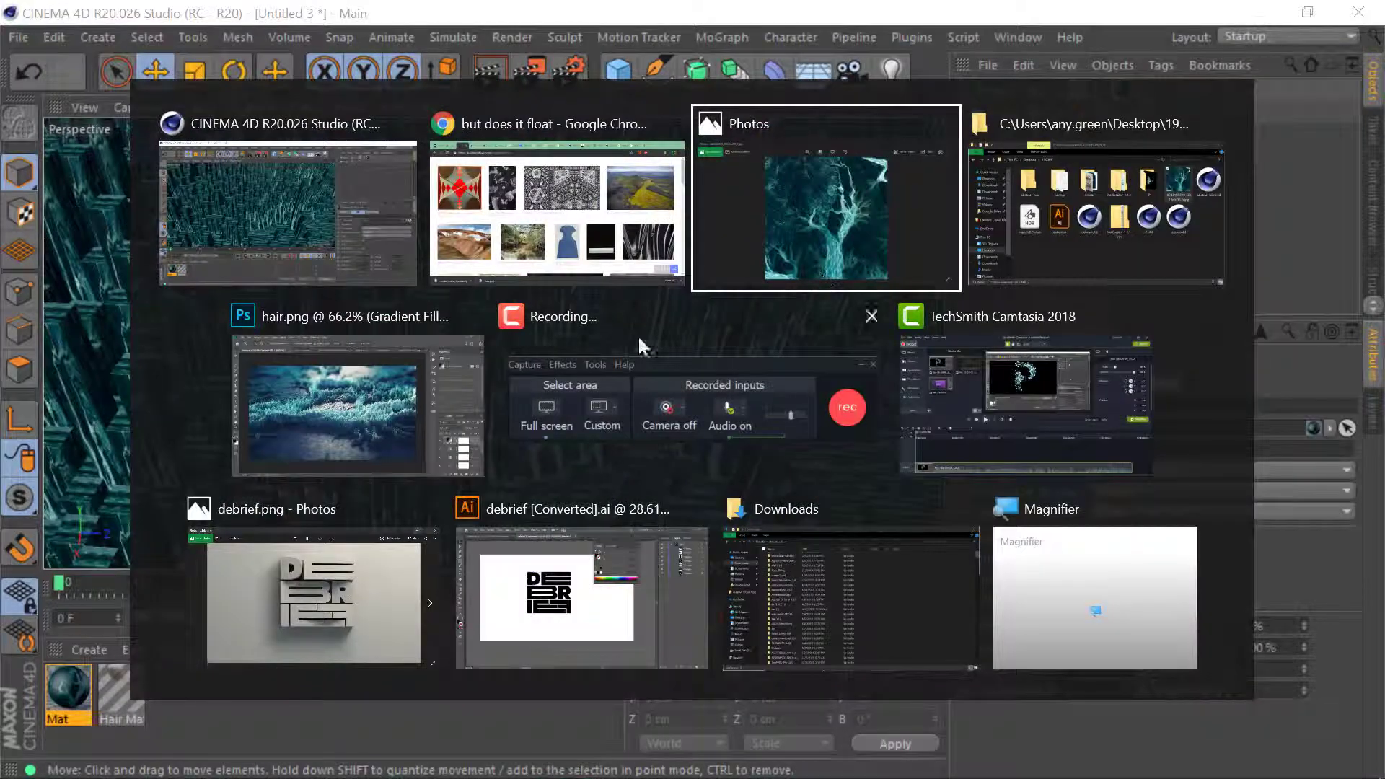
{"action": "left_click", "coordinate": [357, 404]}
{"action": "left_click_drag", "start_coordinate": [537, 433], "coordinate": [535, 306]}
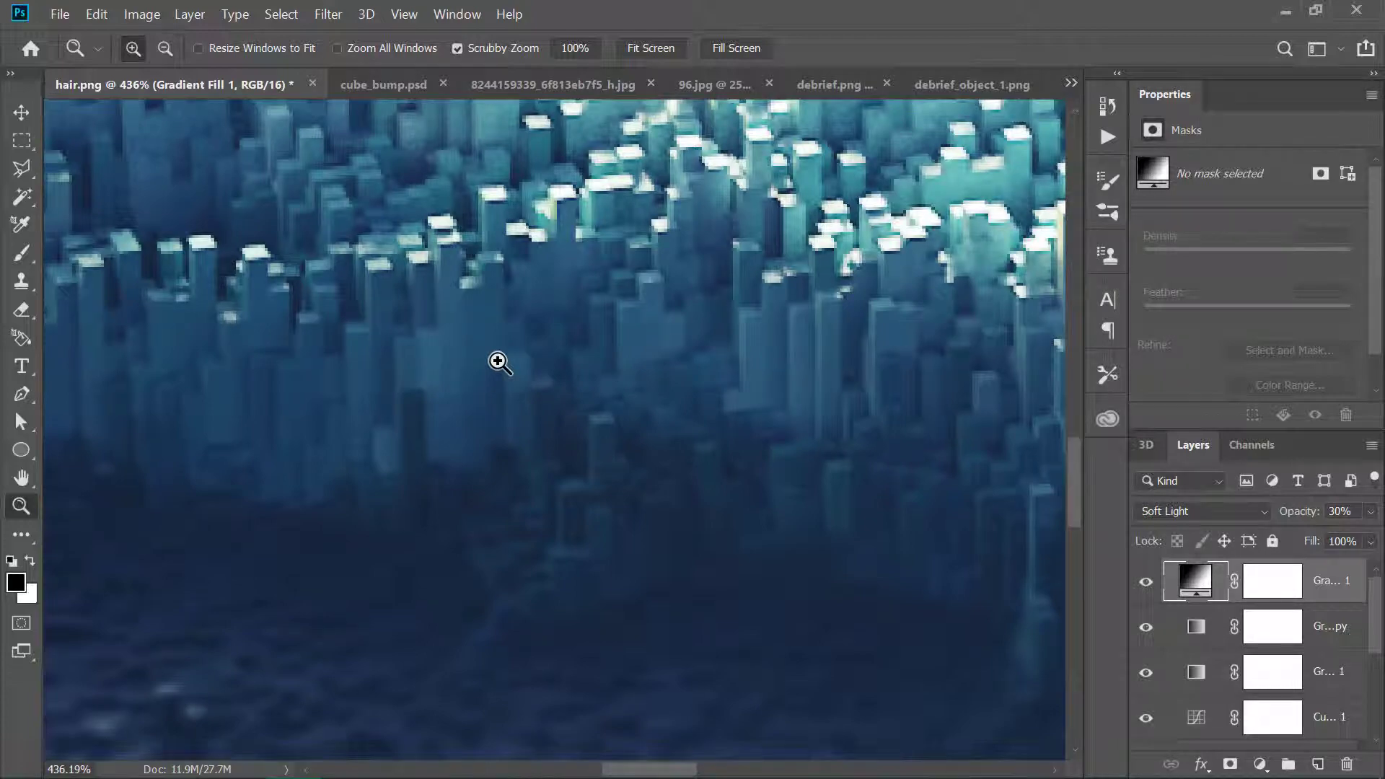
Switch back to Cinema 4D, set the texture tag's projection to Flat and inspect the whole column field
{"action": "key", "text": "alt+Tab"}
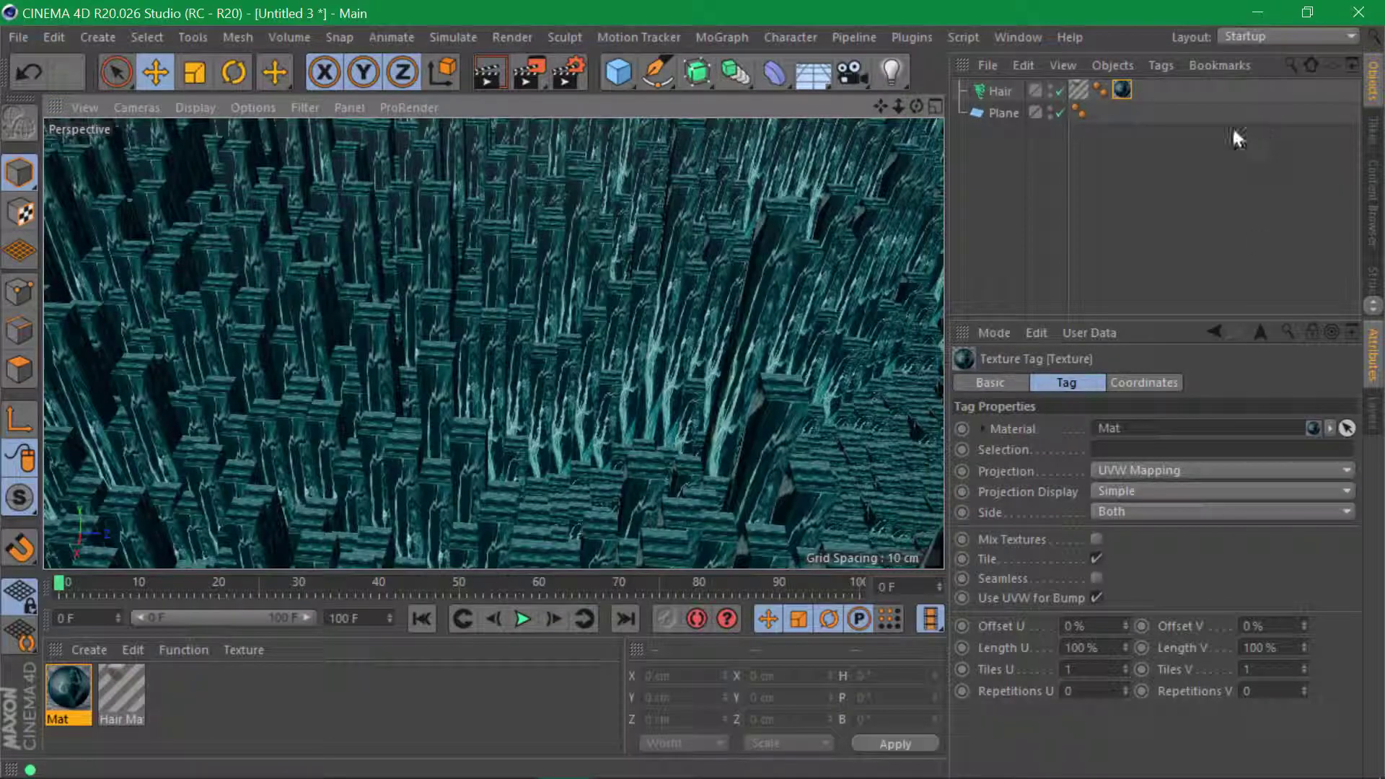
{"action": "left_click", "coordinate": [1122, 470]}
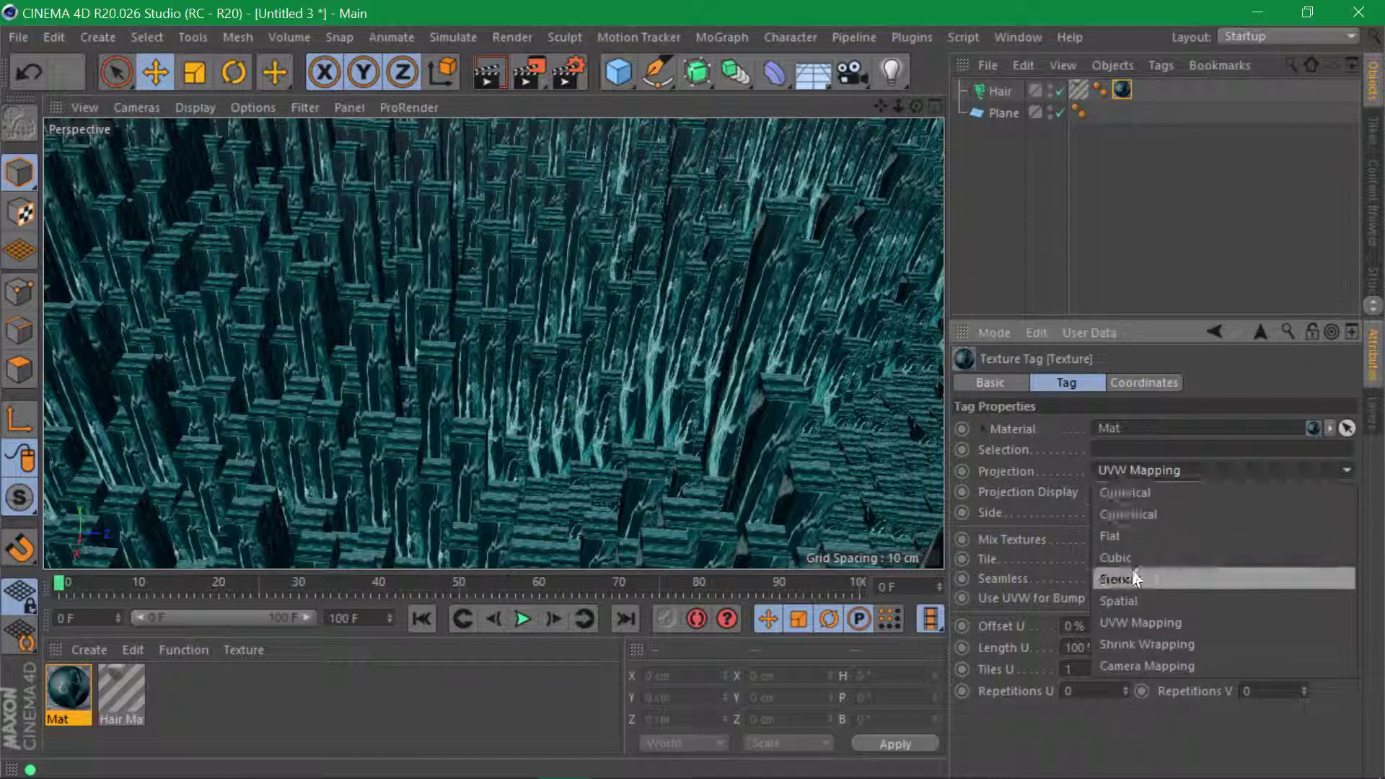
{"action": "left_click", "coordinate": [1144, 530]}
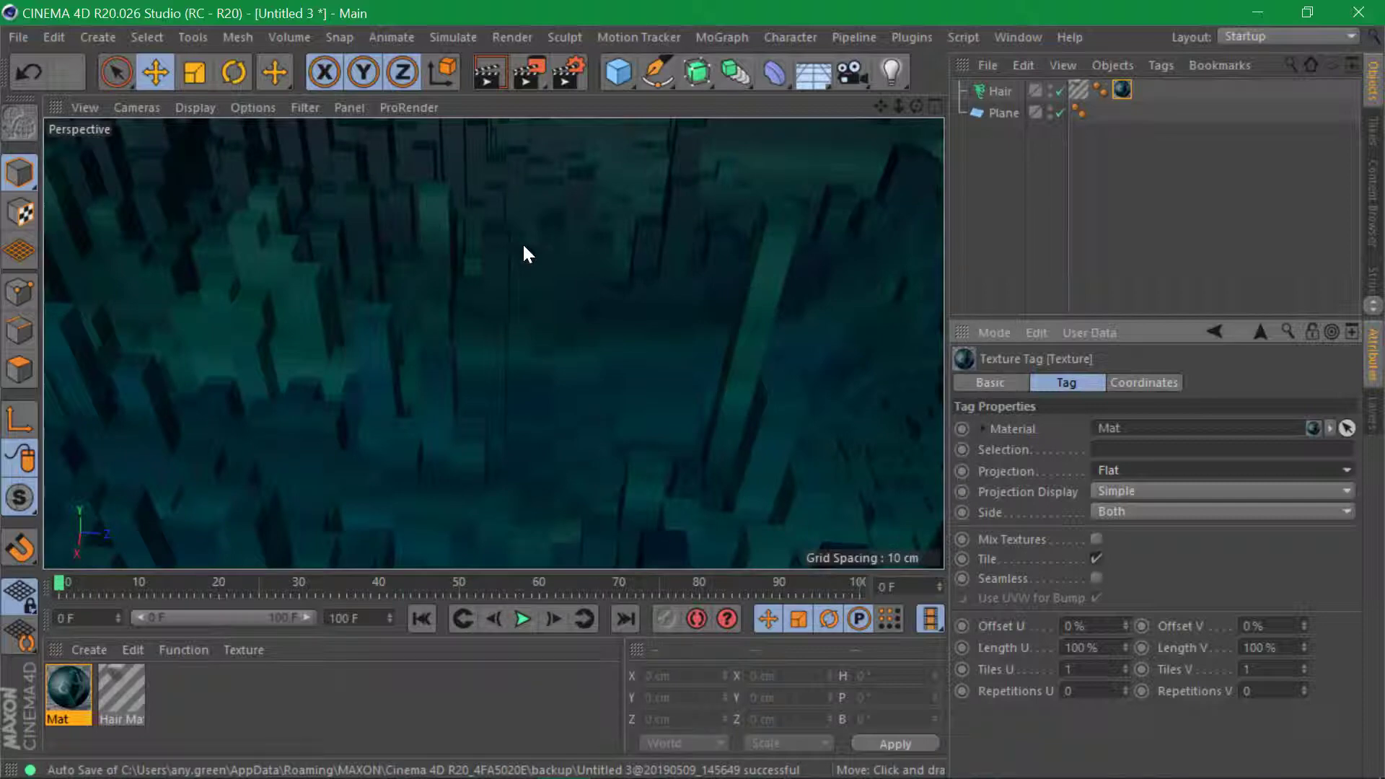
{"action": "left_click_drag", "start_coordinate": [611, 248], "coordinate": [398, 286], "text": "alt"}
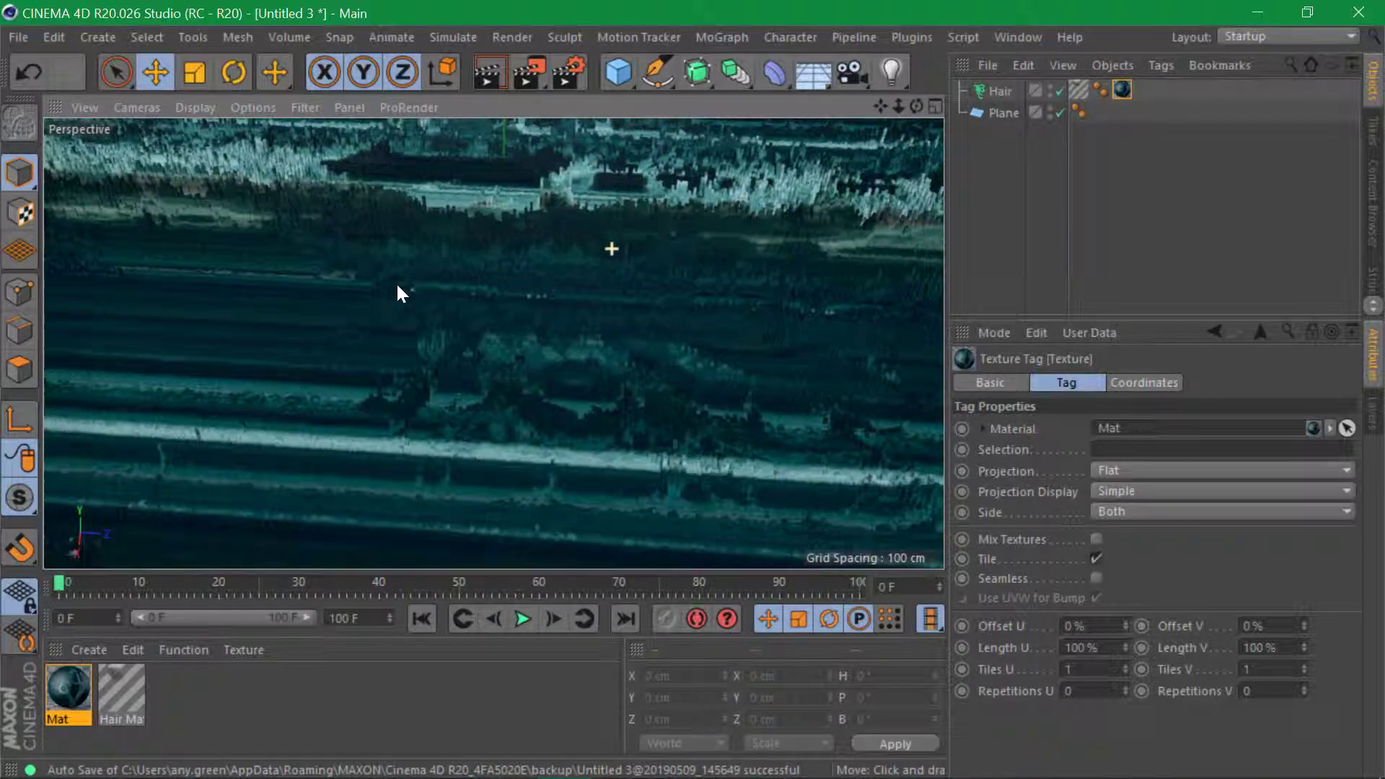
{"action": "left_click_drag", "start_coordinate": [517, 287], "coordinate": [530, 328], "text": "alt"}
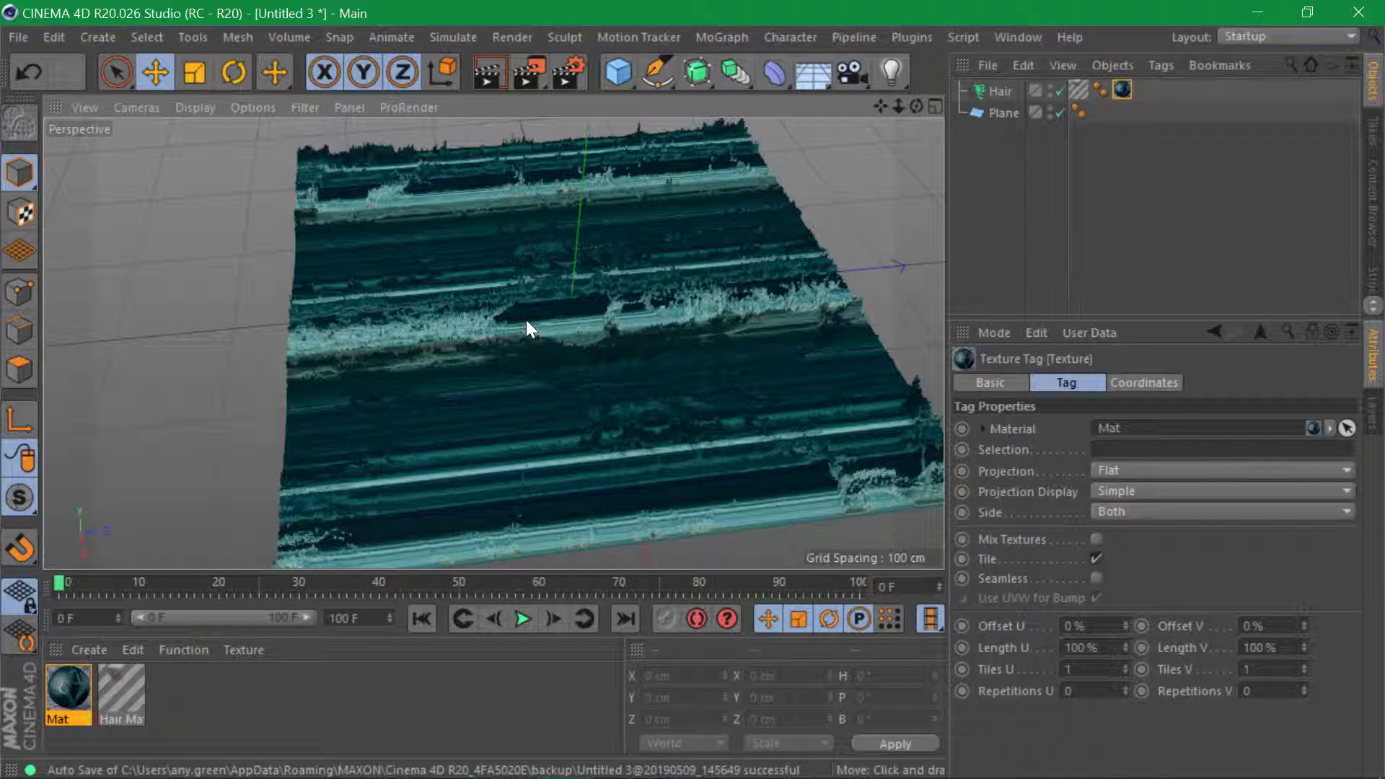
In texture mode, rotate the flat projection on the Hair object to a pitch of -90° so it lies horizontally
{"action": "left_click", "coordinate": [19, 213]}
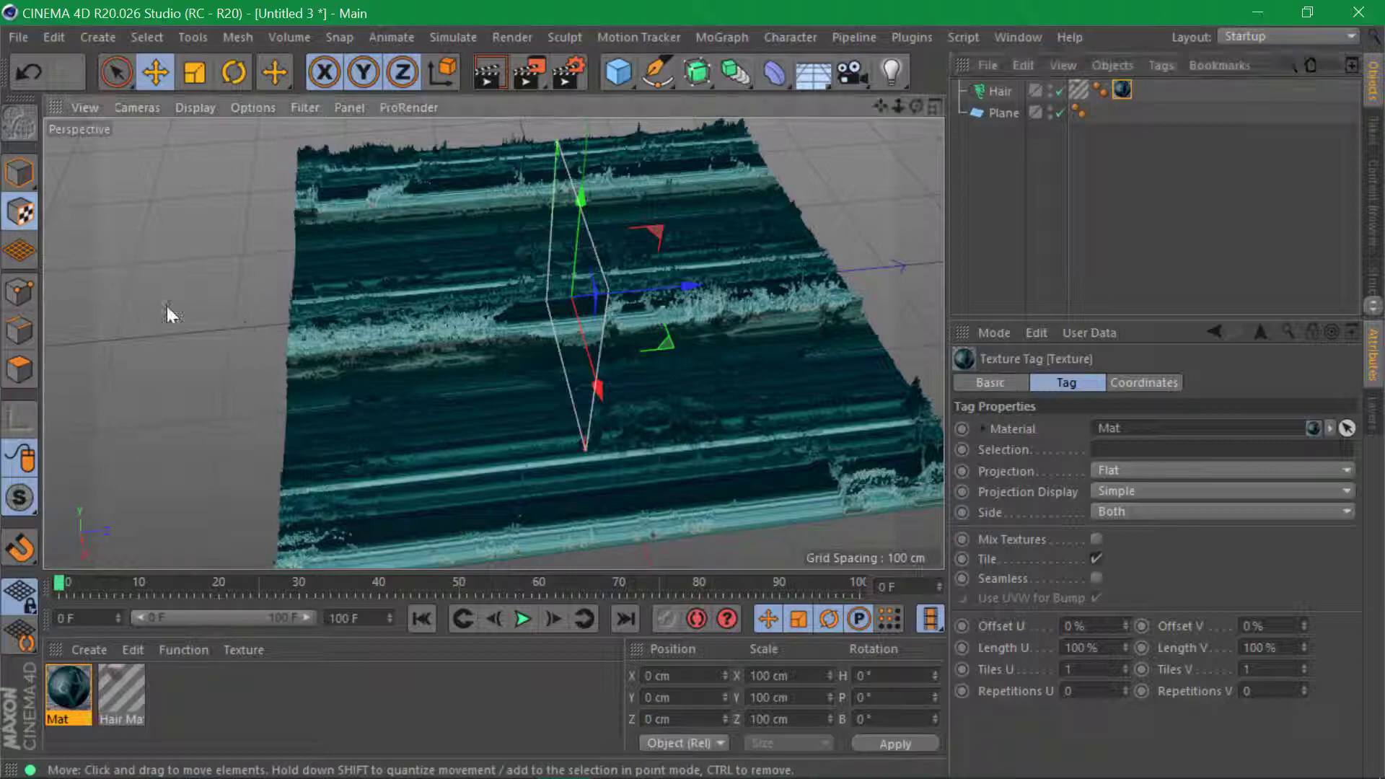
{"action": "left_click_drag", "start_coordinate": [167, 314], "coordinate": [268, 223], "text": "alt"}
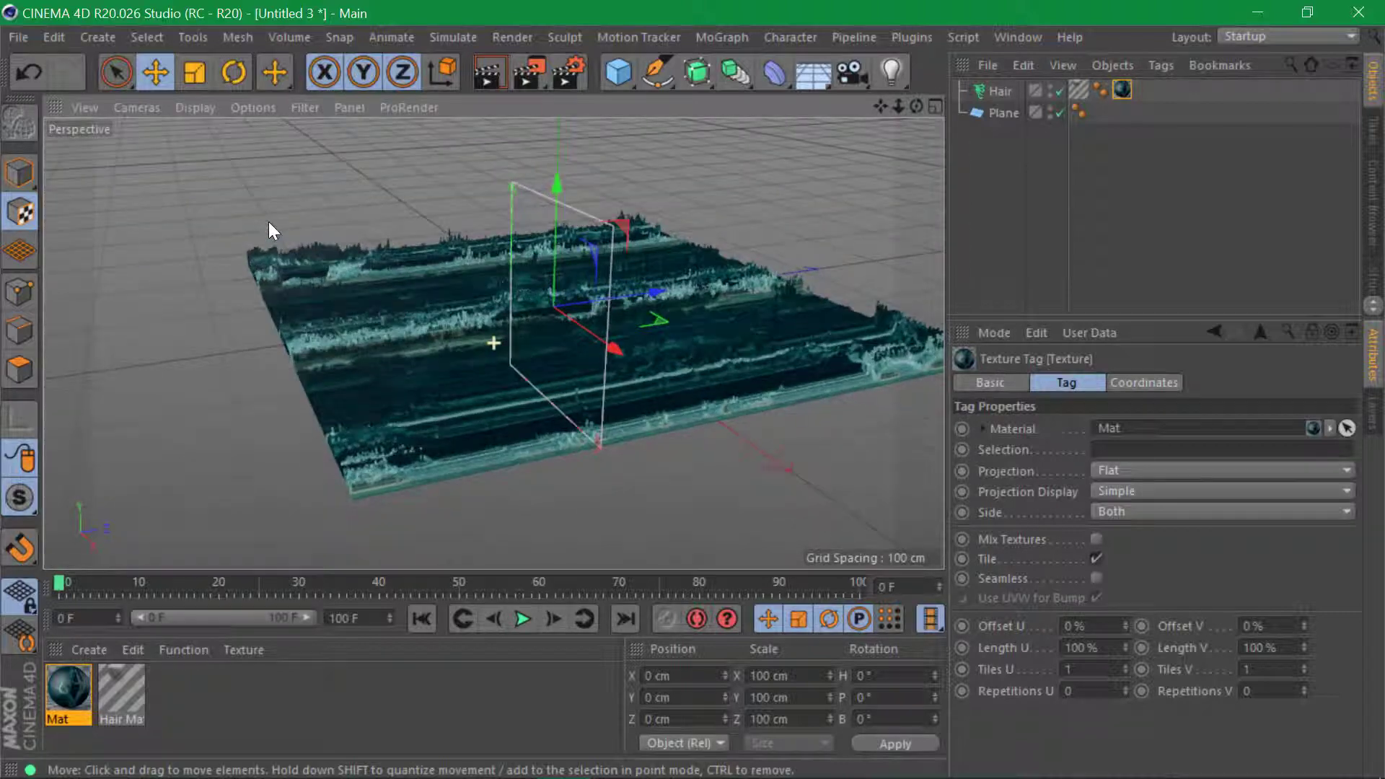
{"action": "key", "text": "r"}
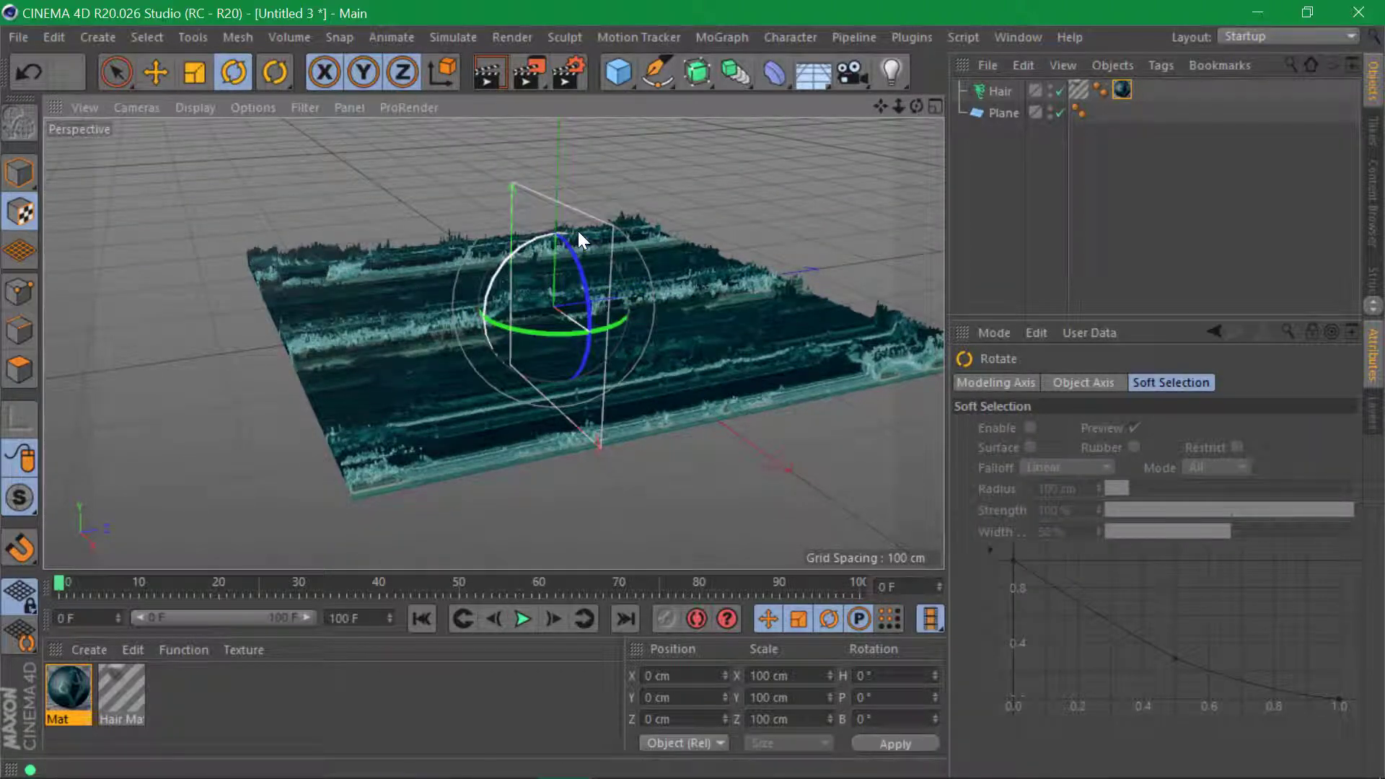
{"action": "left_click_drag", "start_coordinate": [578, 231], "coordinate": [672, 292]}
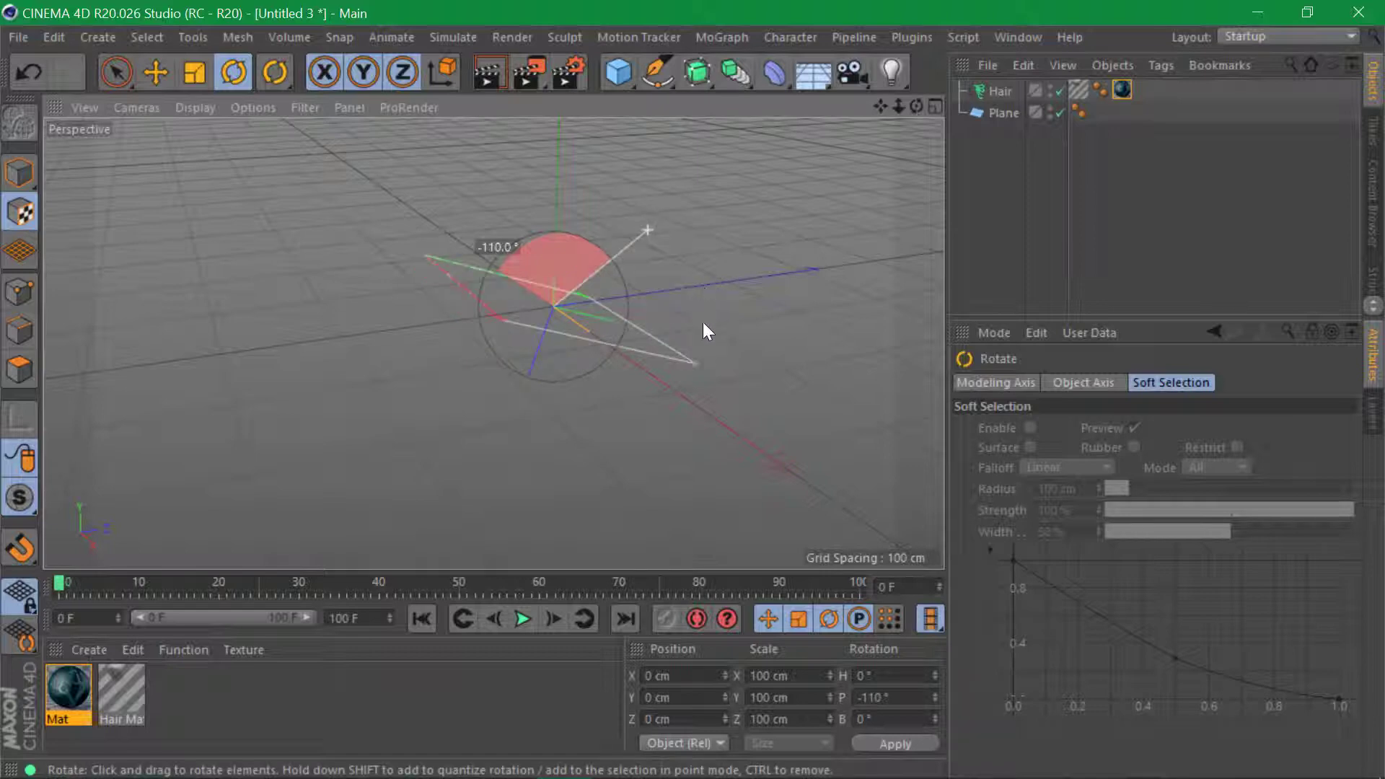
{"action": "left_click", "coordinate": [893, 697]}
{"action": "type", "text": "-"}
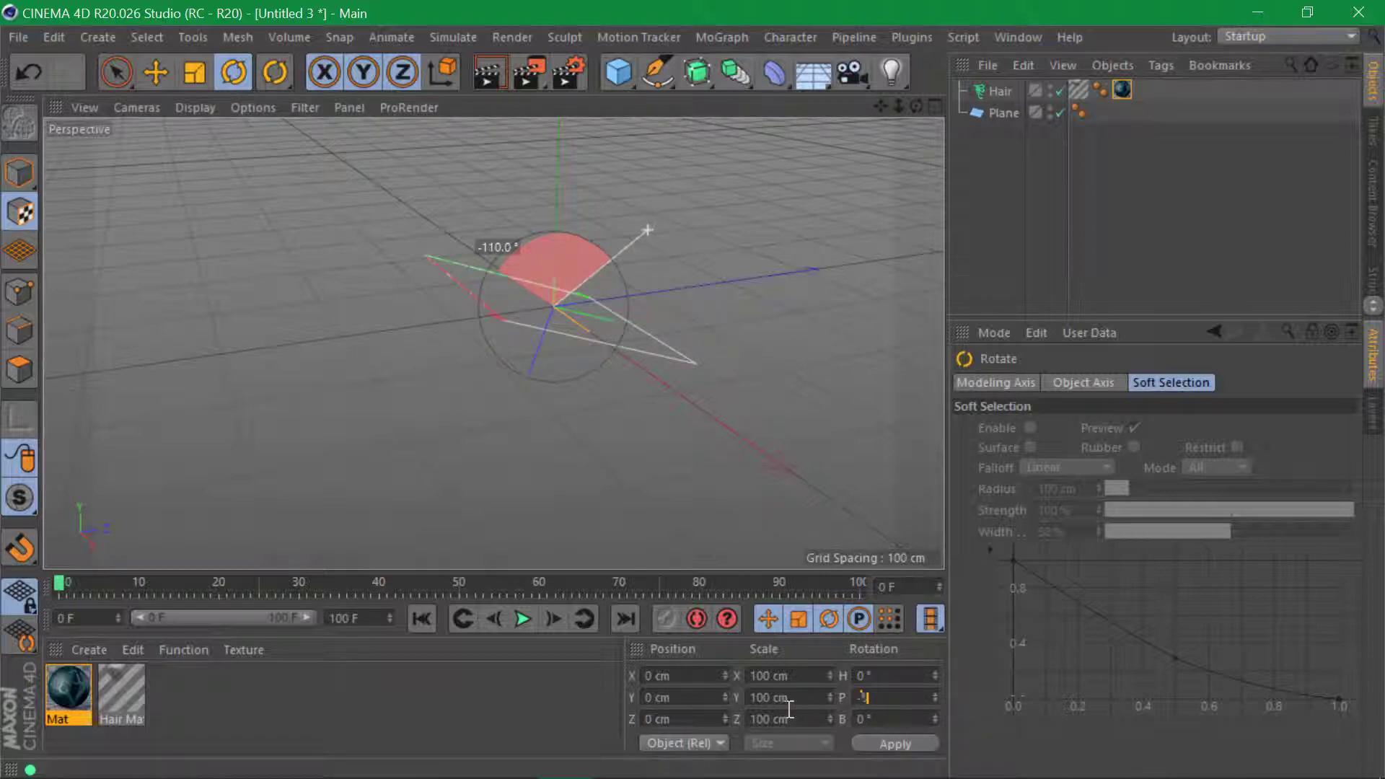
{"action": "type", "text": "90"}
{"action": "key", "text": "Return"}
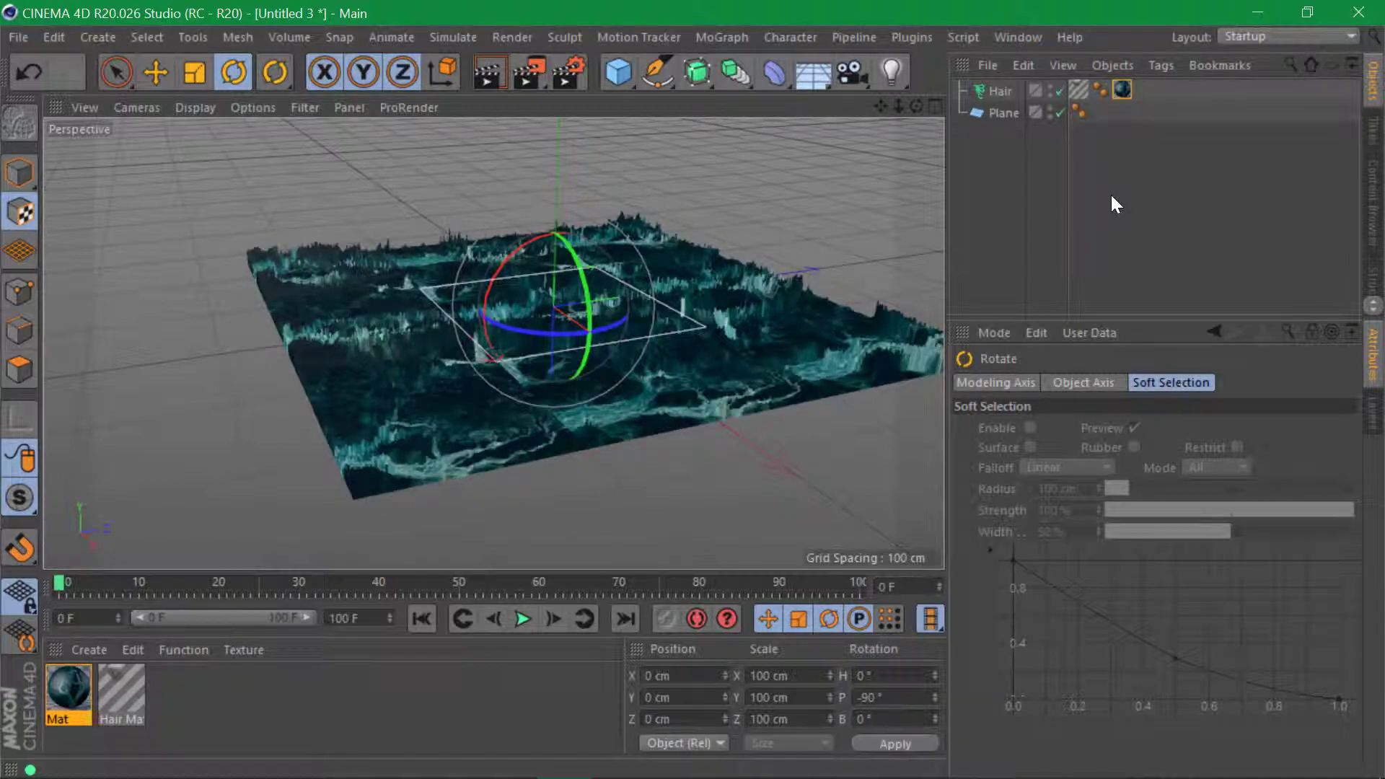
Deselect the texture tag and examine the projected image on the columns up close
{"action": "left_click", "coordinate": [1111, 195]}
{"action": "left_click_drag", "start_coordinate": [596, 296], "coordinate": [588, 362], "text": "alt"}
{"action": "scroll", "coordinate": [668, 325], "scroll_direction": "up", "scroll_amount": 10}
{"action": "scroll", "coordinate": [649, 318], "scroll_direction": "up", "scroll_amount": 5}
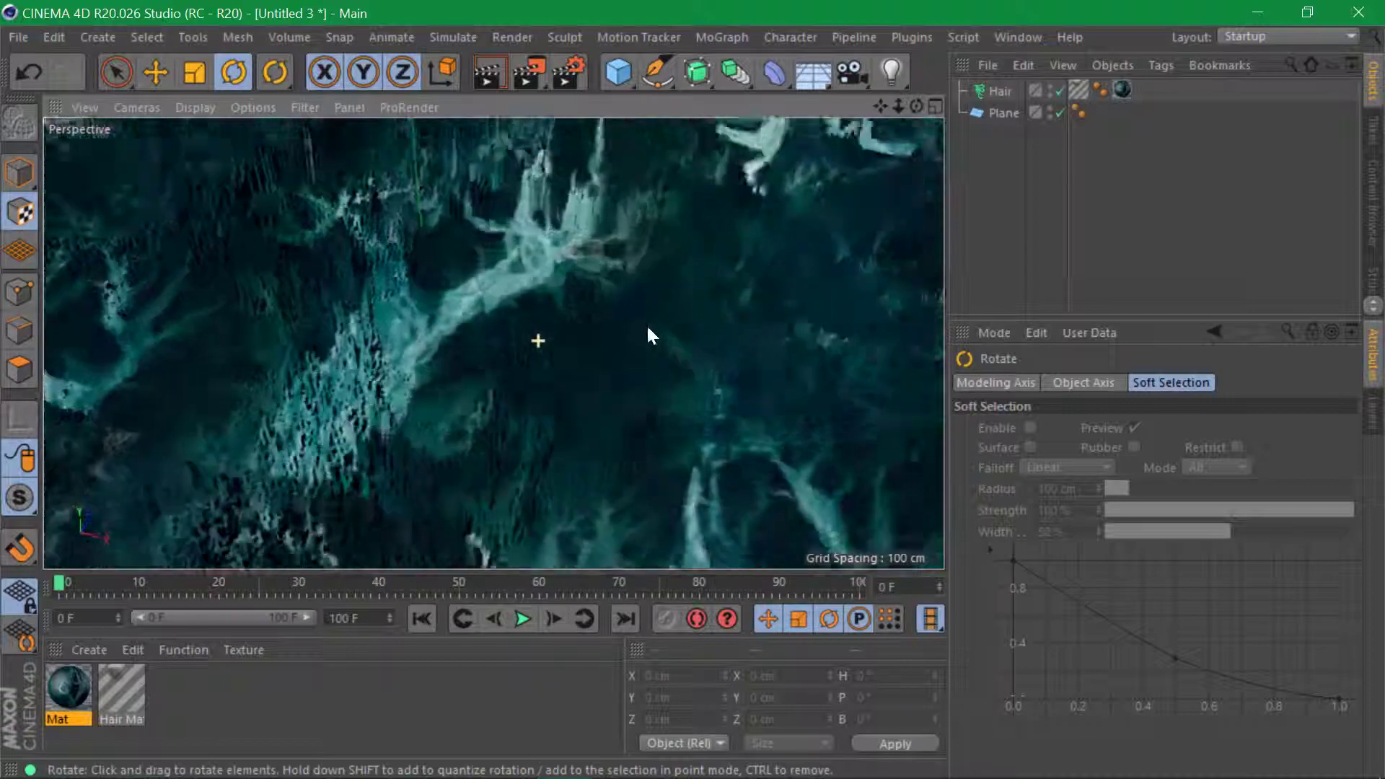
Fit the Mat texture tag's flat projection to the Hair object and inspect the colored columns up close
{"action": "scroll", "coordinate": [432, 267], "scroll_direction": "up", "scroll_amount": 8}
{"action": "scroll", "coordinate": [503, 300], "scroll_direction": "up", "scroll_amount": 10}
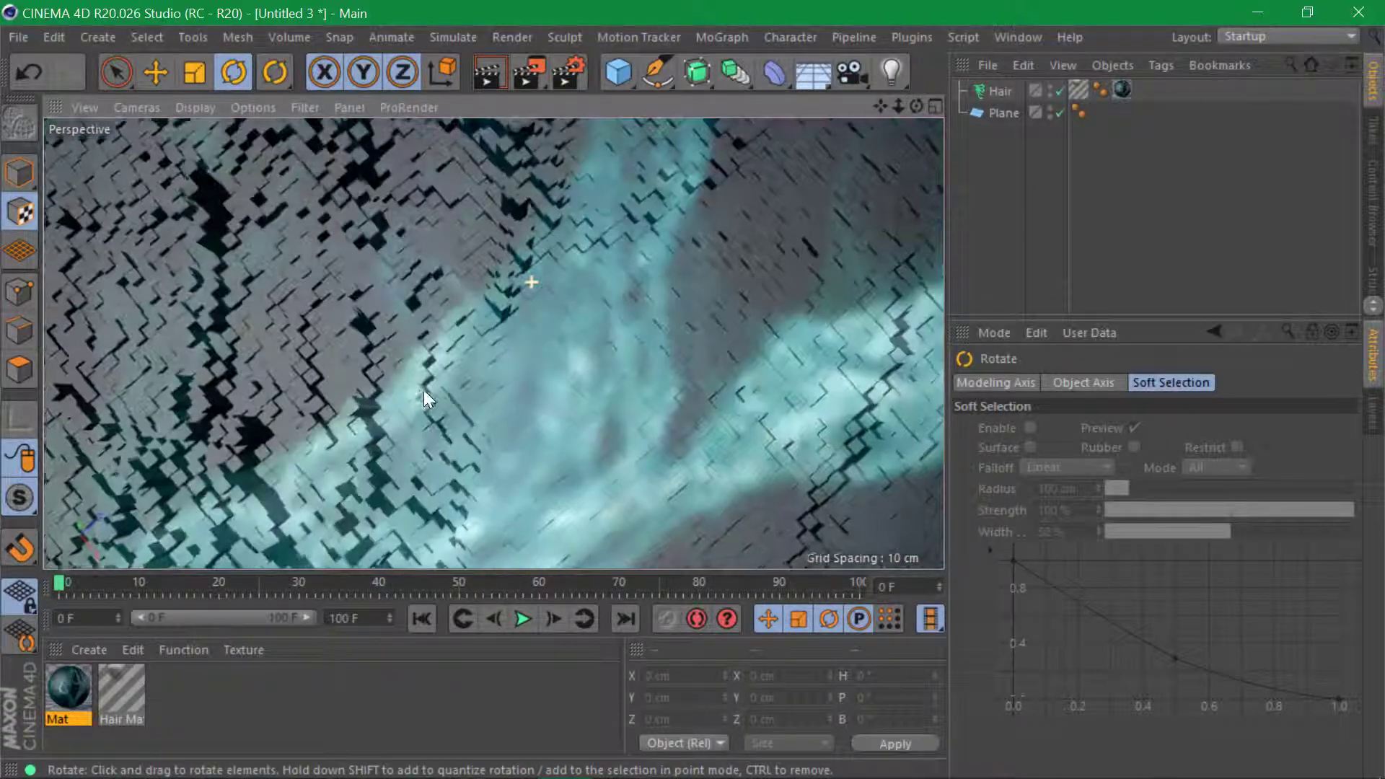
{"action": "scroll", "coordinate": [490, 318], "scroll_direction": "down", "scroll_amount": 15}
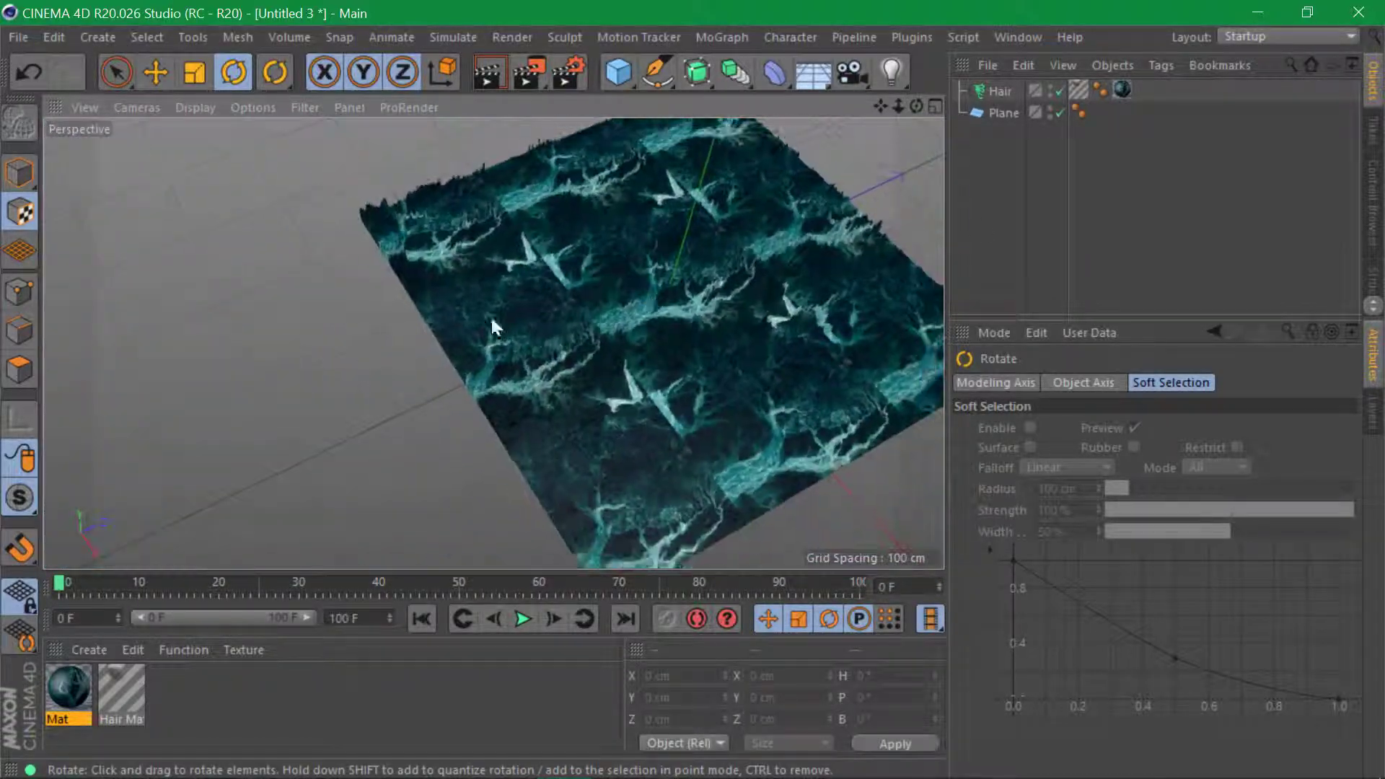
{"action": "left_click", "coordinate": [1122, 90]}
{"action": "right_click", "coordinate": [1122, 89]}
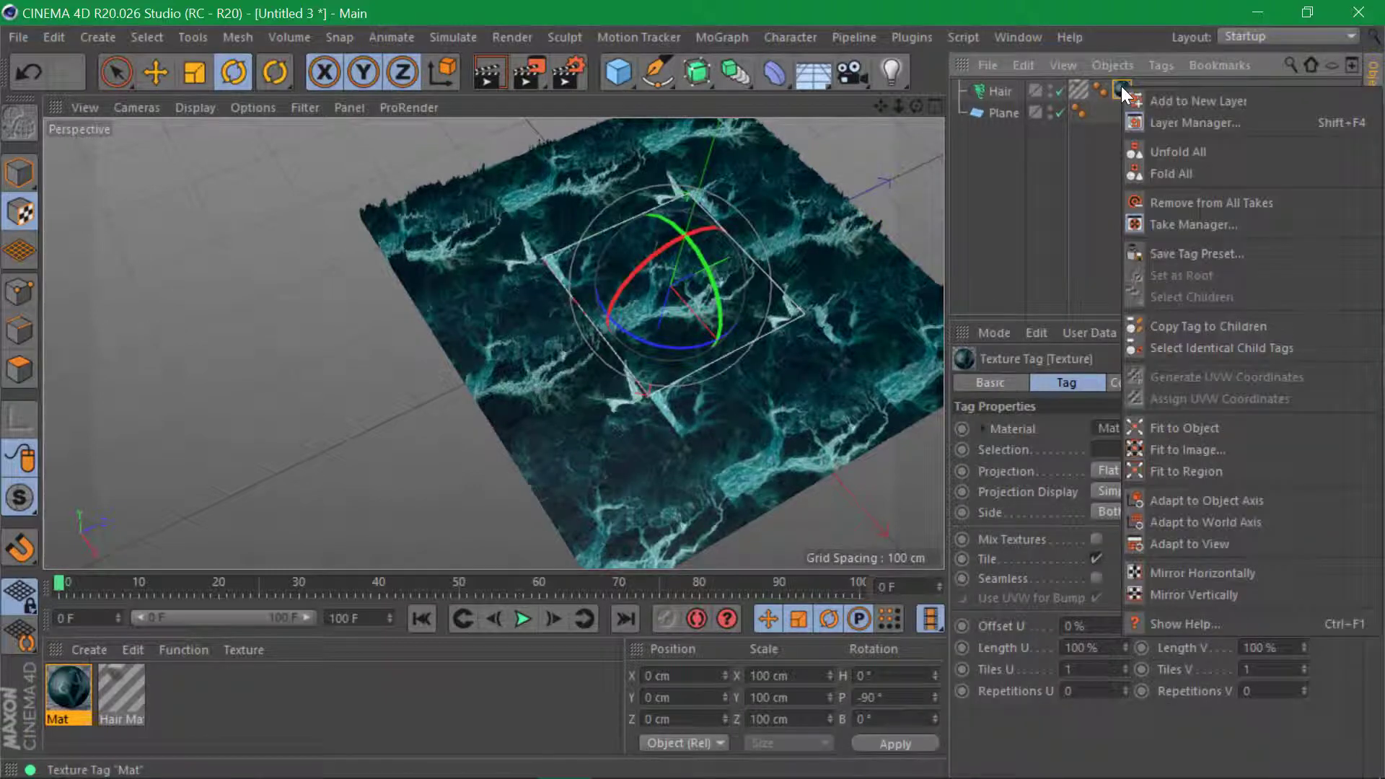
{"action": "left_click", "coordinate": [1241, 429]}
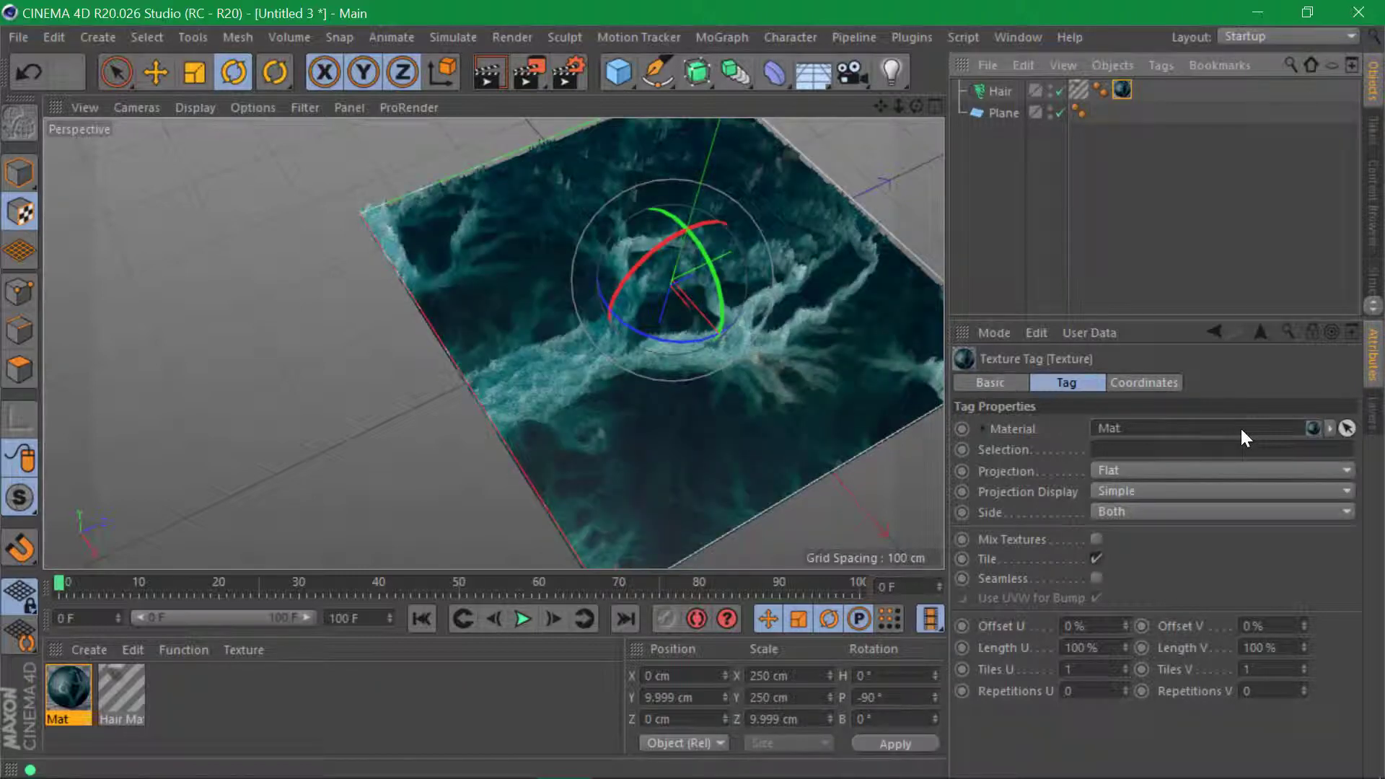
{"action": "left_click", "coordinate": [1031, 227]}
{"action": "right_click_drag", "start_coordinate": [718, 331], "coordinate": [928, 313], "text": "alt"}
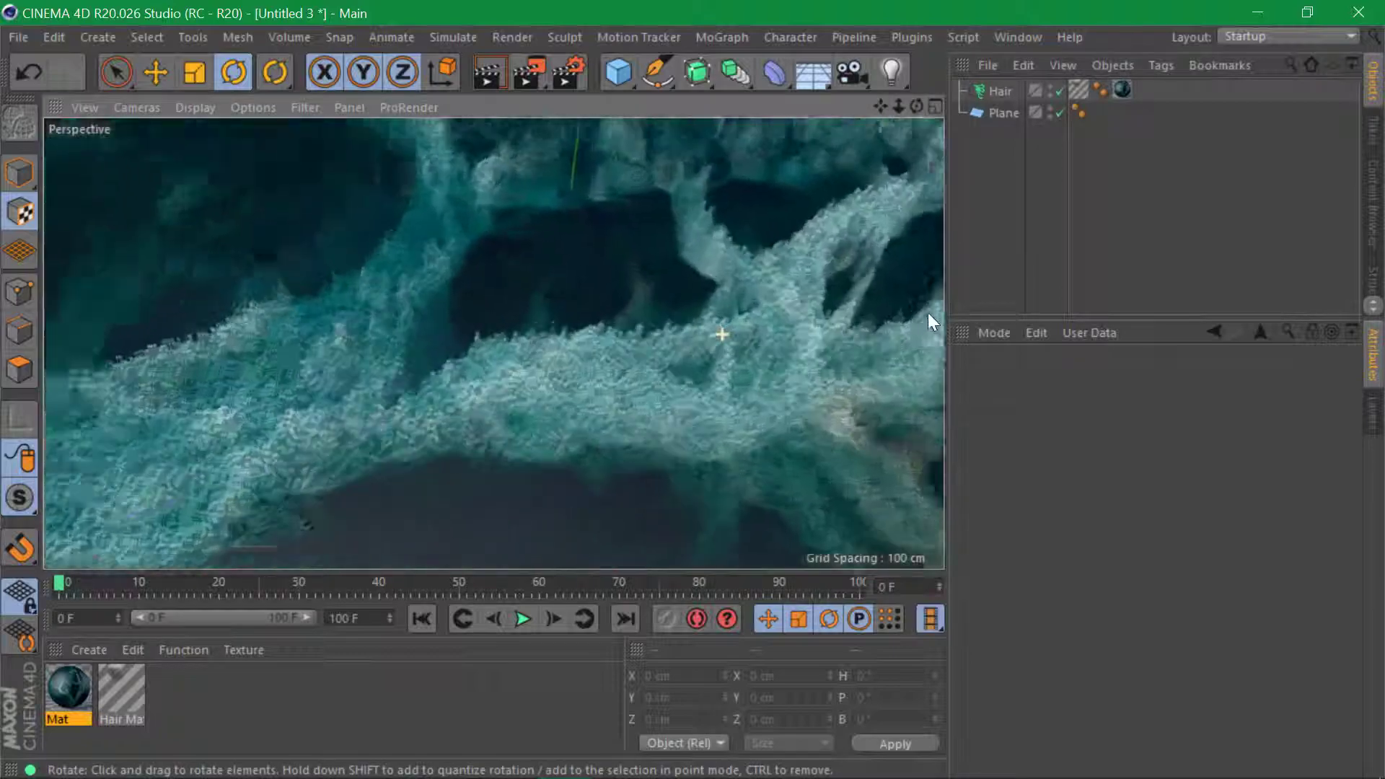
{"action": "scroll", "coordinate": [585, 351], "scroll_direction": "up", "scroll_amount": 3}
{"action": "left_click_drag", "start_coordinate": [585, 351], "coordinate": [520, 284], "text": "alt"}
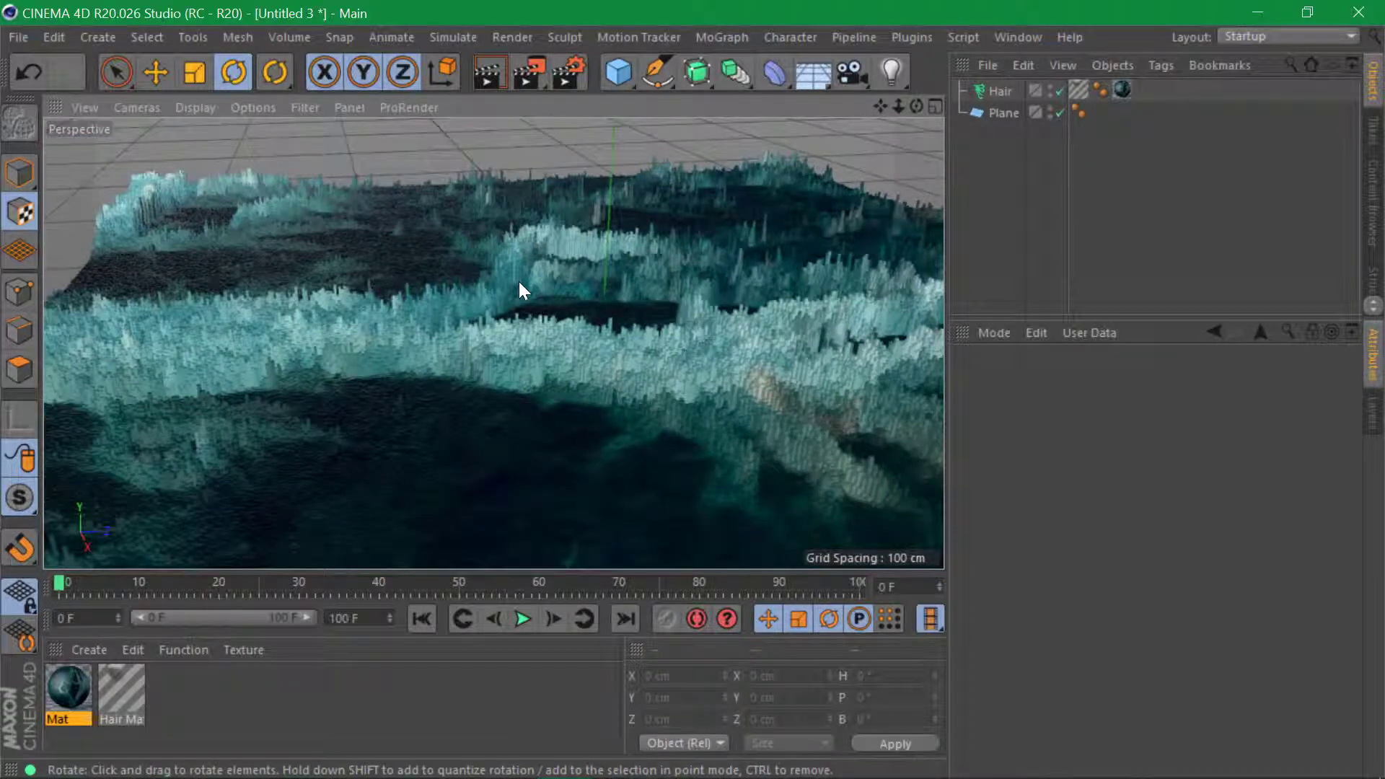
{"action": "left_click_drag", "start_coordinate": [520, 288], "coordinate": [547, 241], "text": "alt"}
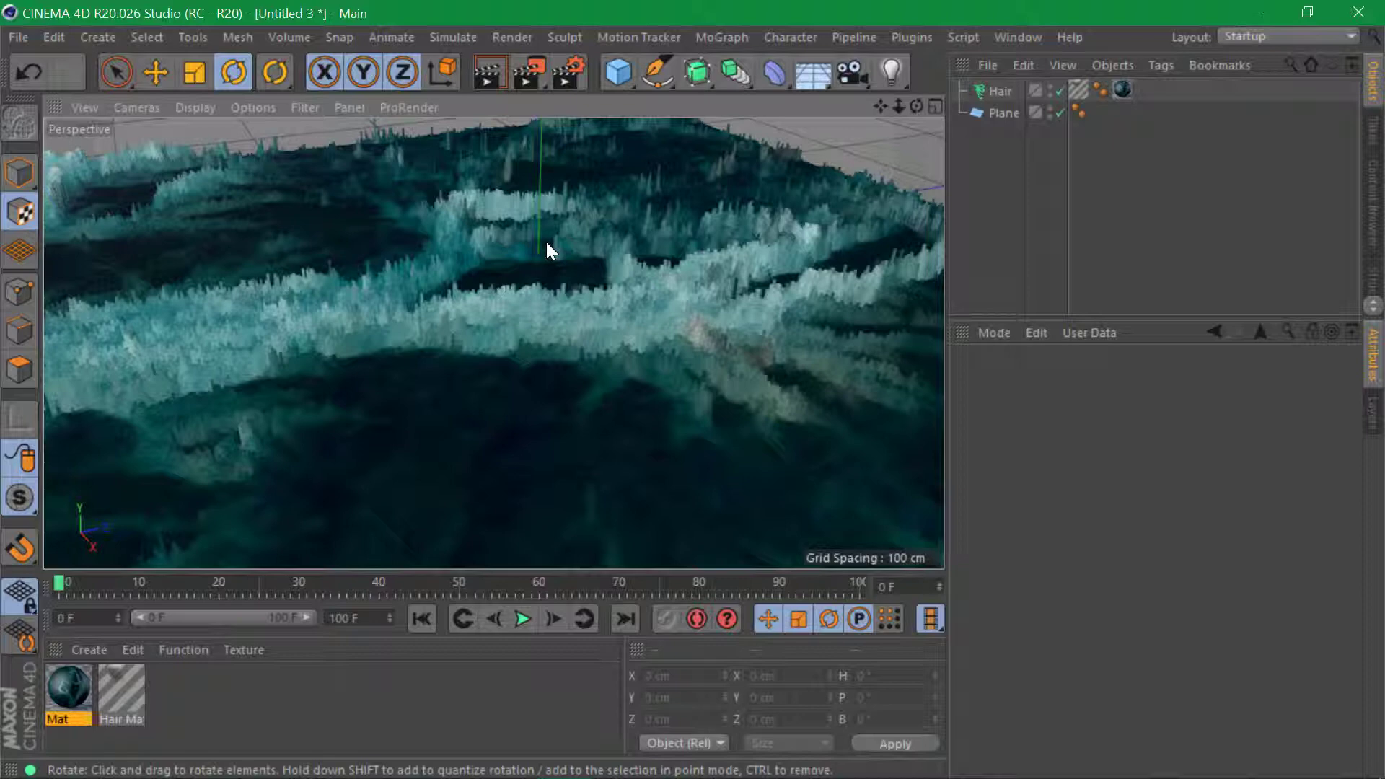
Switch to Chrome and load hdrihaven.com in a new browser window
{"action": "key", "text": "alt+Tab"}
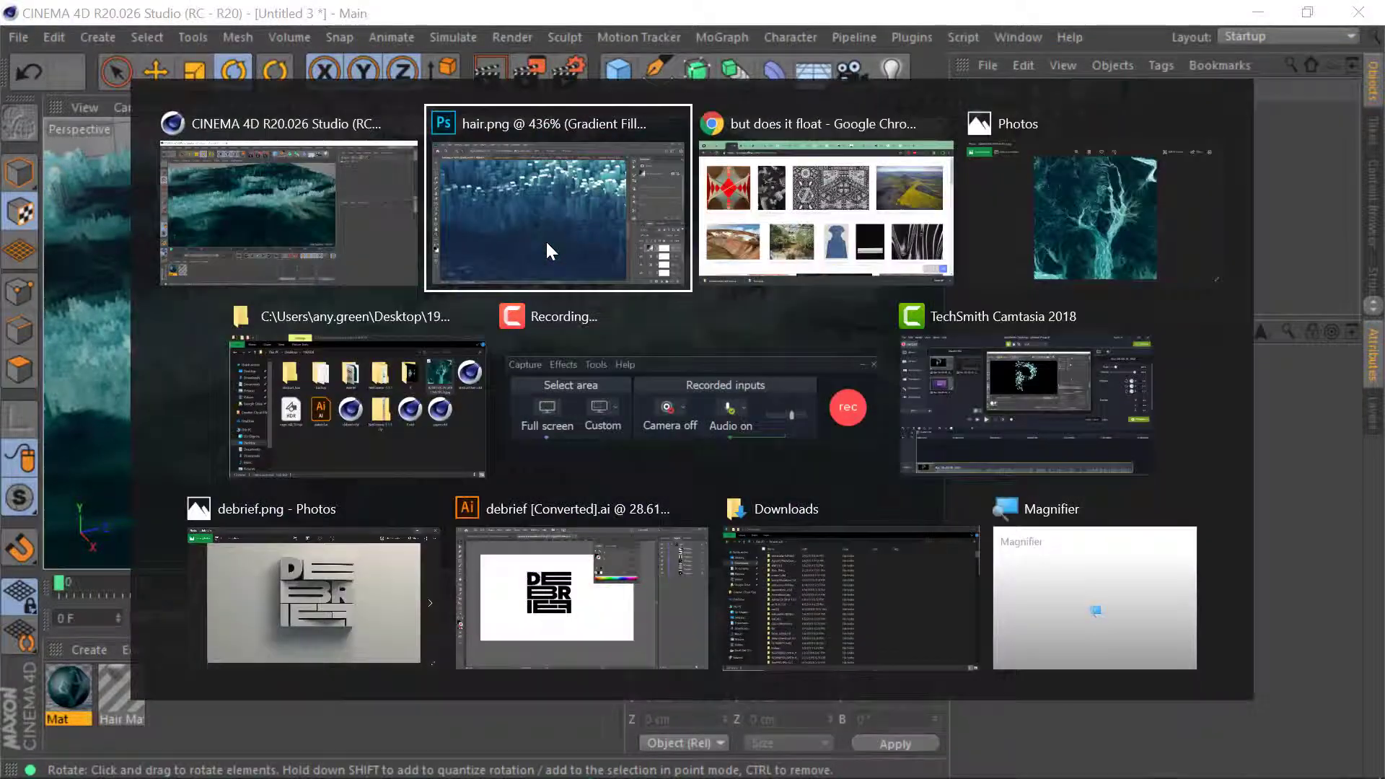
{"action": "left_click", "coordinate": [766, 217]}
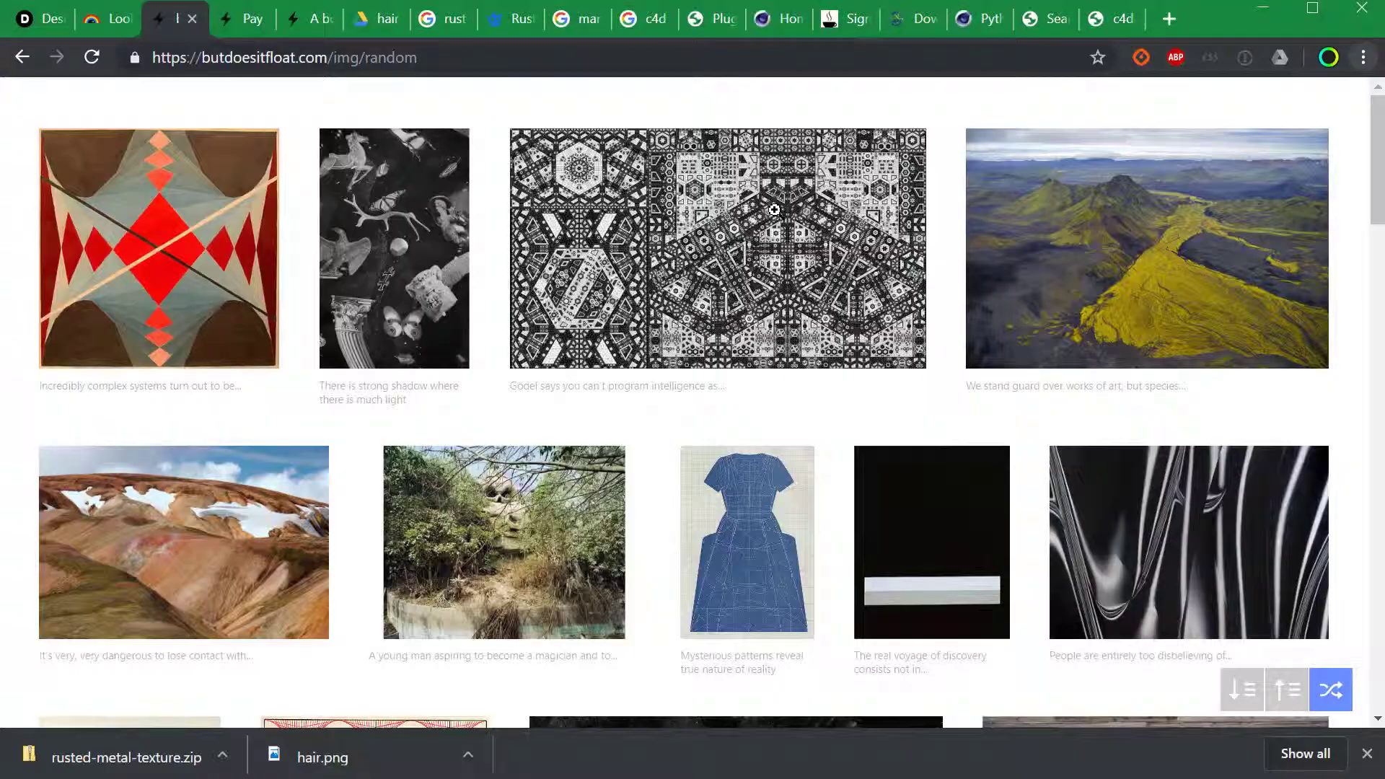
{"action": "key", "text": "ctrl+n"}
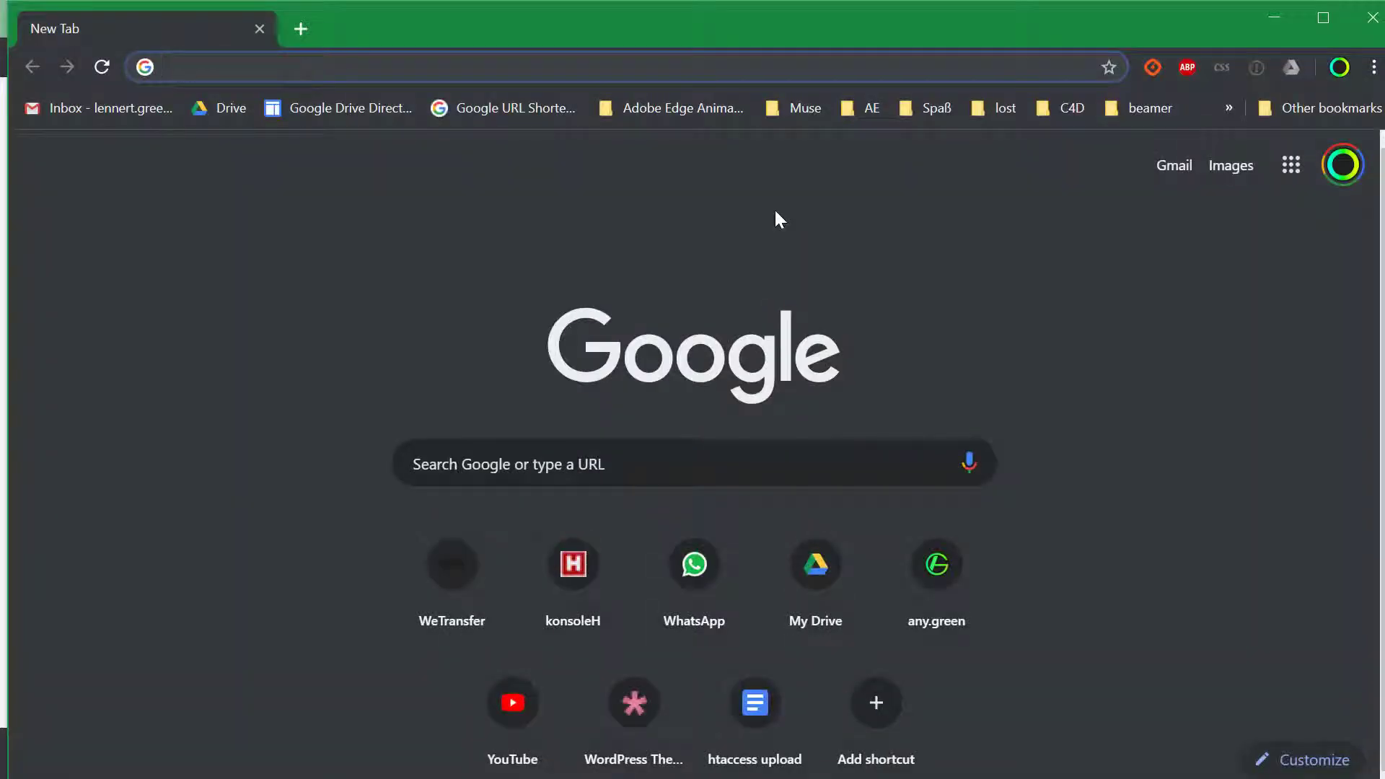
{"action": "type", "text": "hdrihaven.com"}
{"action": "key", "text": "Return"}
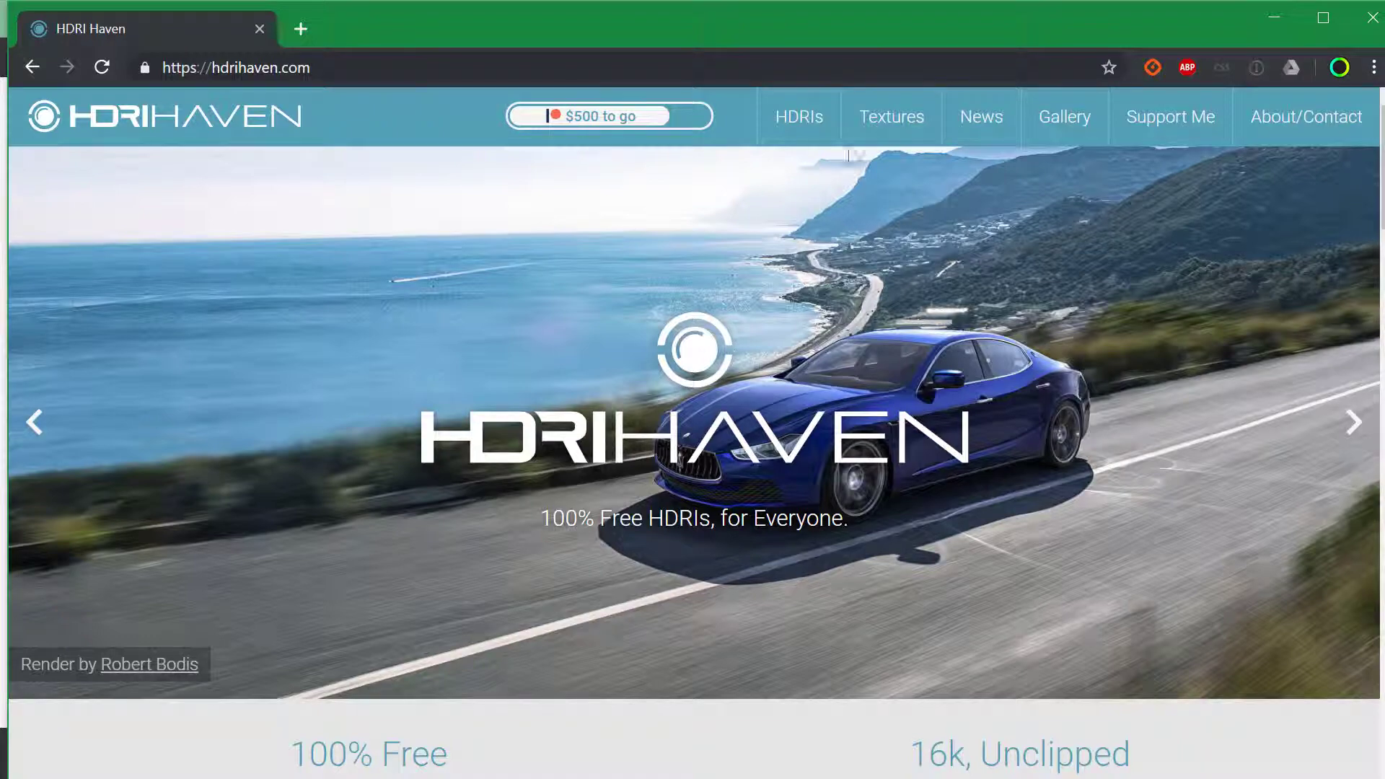
Open the Outdoor category of the HDRI library and browse through its environments
{"action": "left_click", "coordinate": [810, 114]}
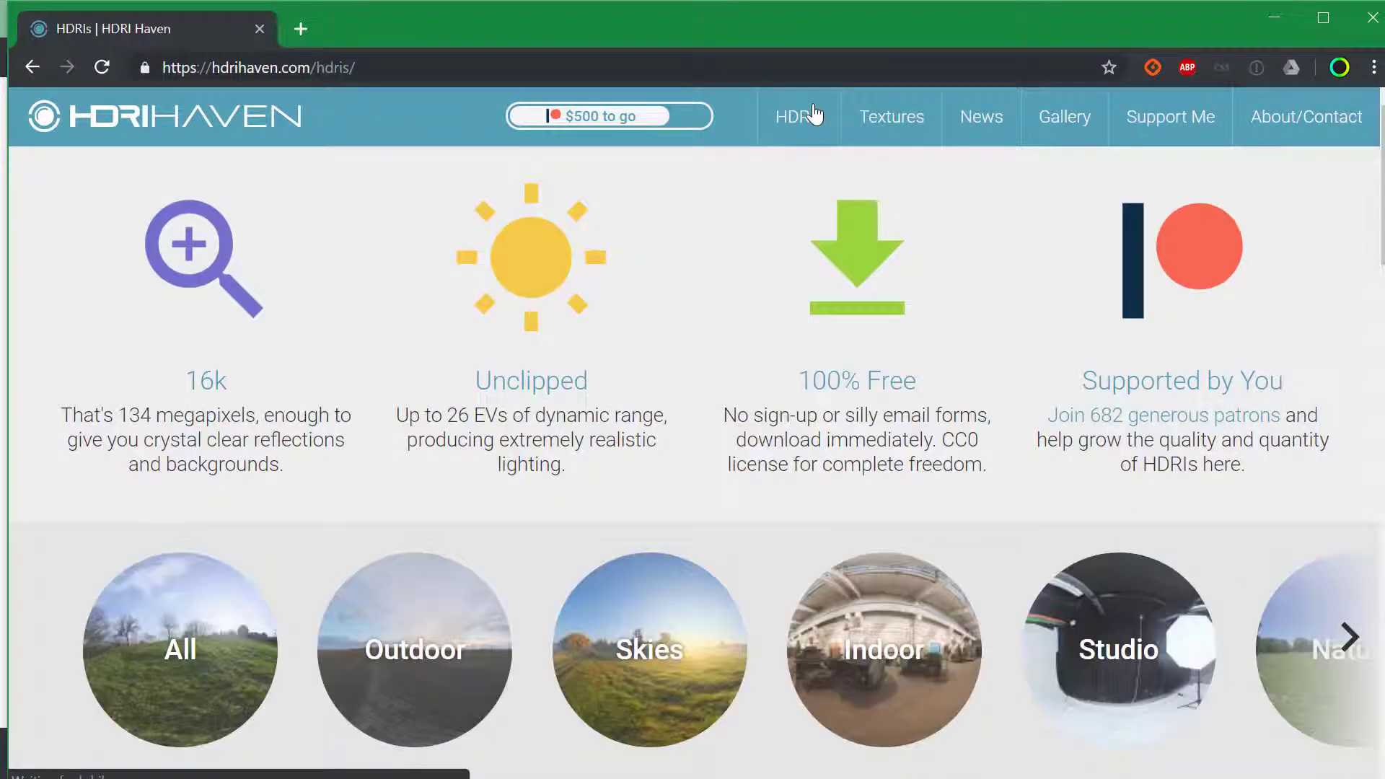
{"action": "left_click", "coordinate": [473, 632]}
{"action": "scroll", "coordinate": [863, 437], "scroll_direction": "down", "scroll_amount": 7}
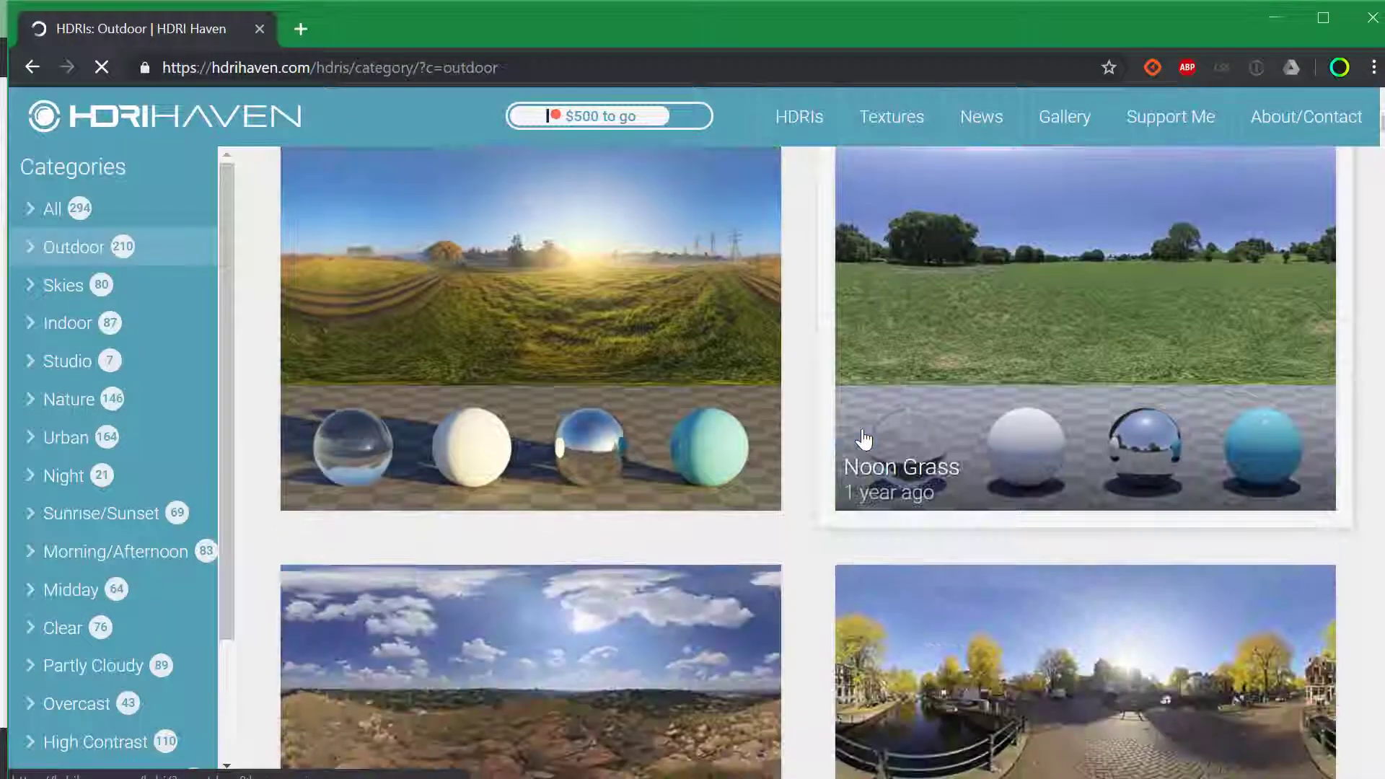
{"action": "scroll", "coordinate": [866, 440], "scroll_direction": "down", "scroll_amount": 6}
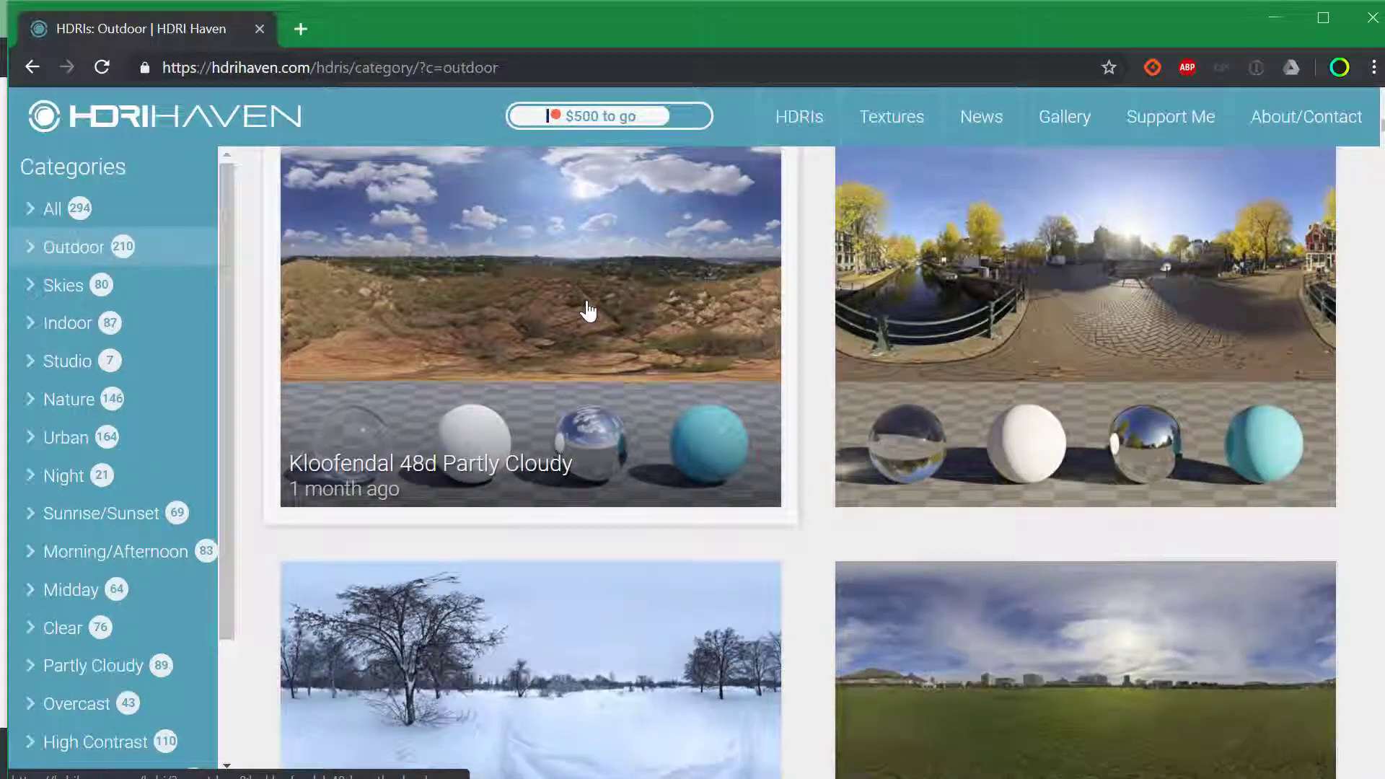
{"action": "scroll", "coordinate": [588, 310], "scroll_direction": "down", "scroll_amount": 7}
{"action": "scroll", "coordinate": [588, 310], "scroll_direction": "up", "scroll_amount": 5}
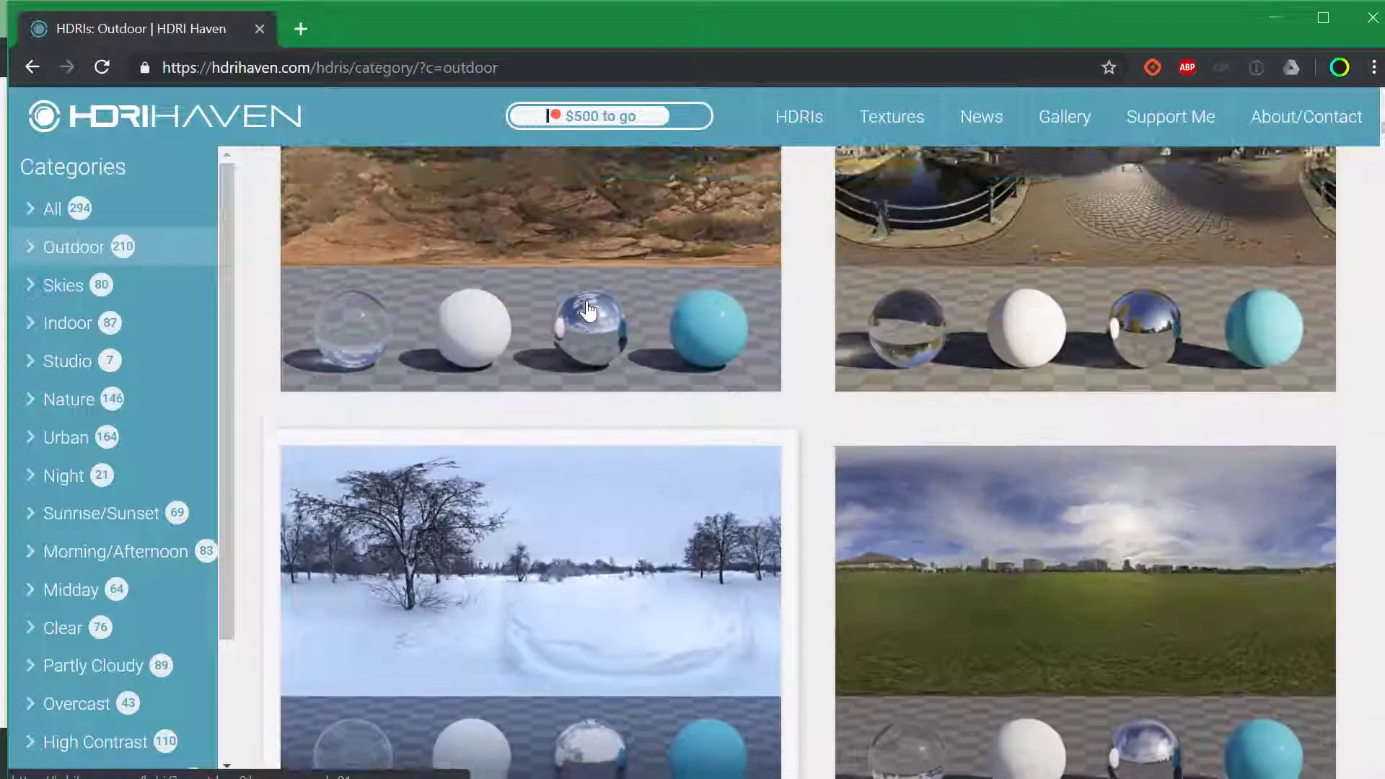
{"action": "scroll", "coordinate": [570, 318], "scroll_direction": "down", "scroll_amount": 9}
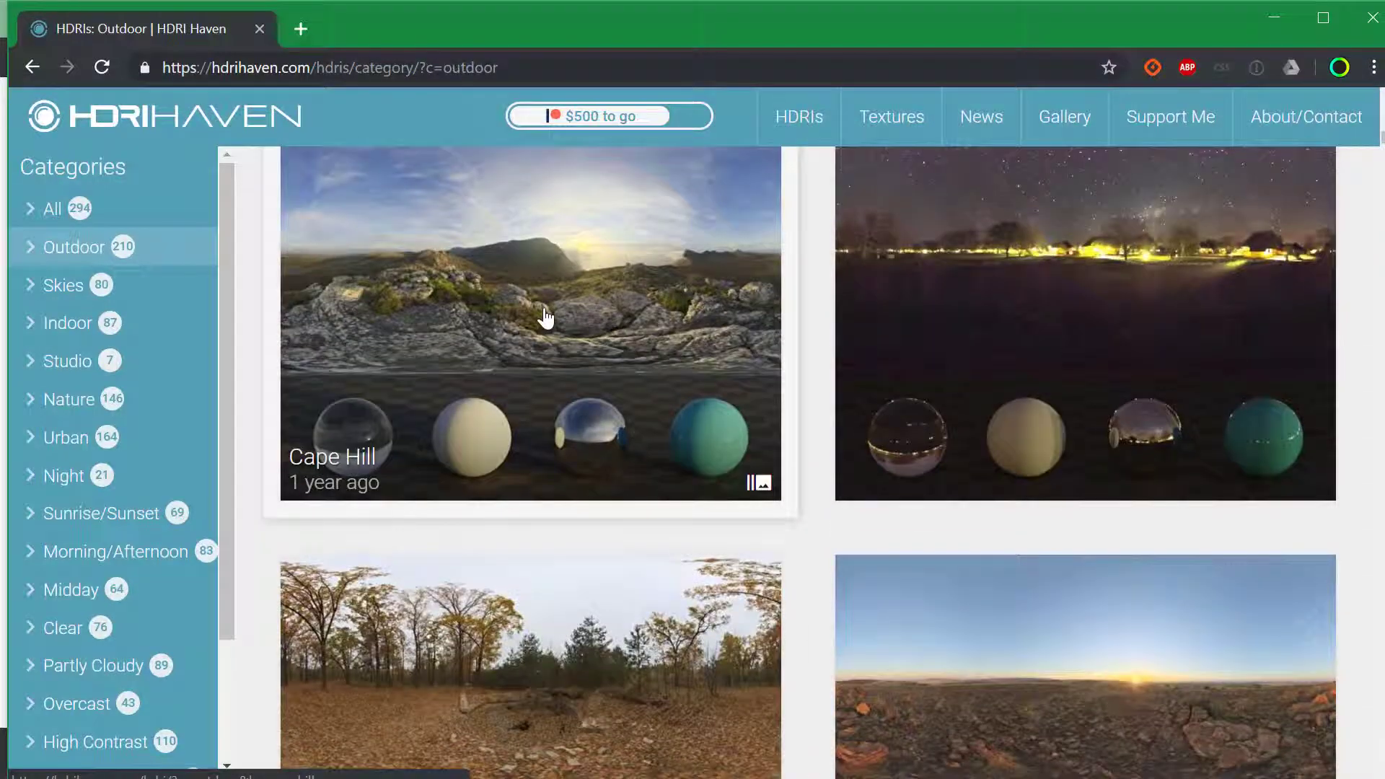
Open the Cape Hill HDRI and download its 1k HDR version
{"action": "left_click", "coordinate": [547, 317]}
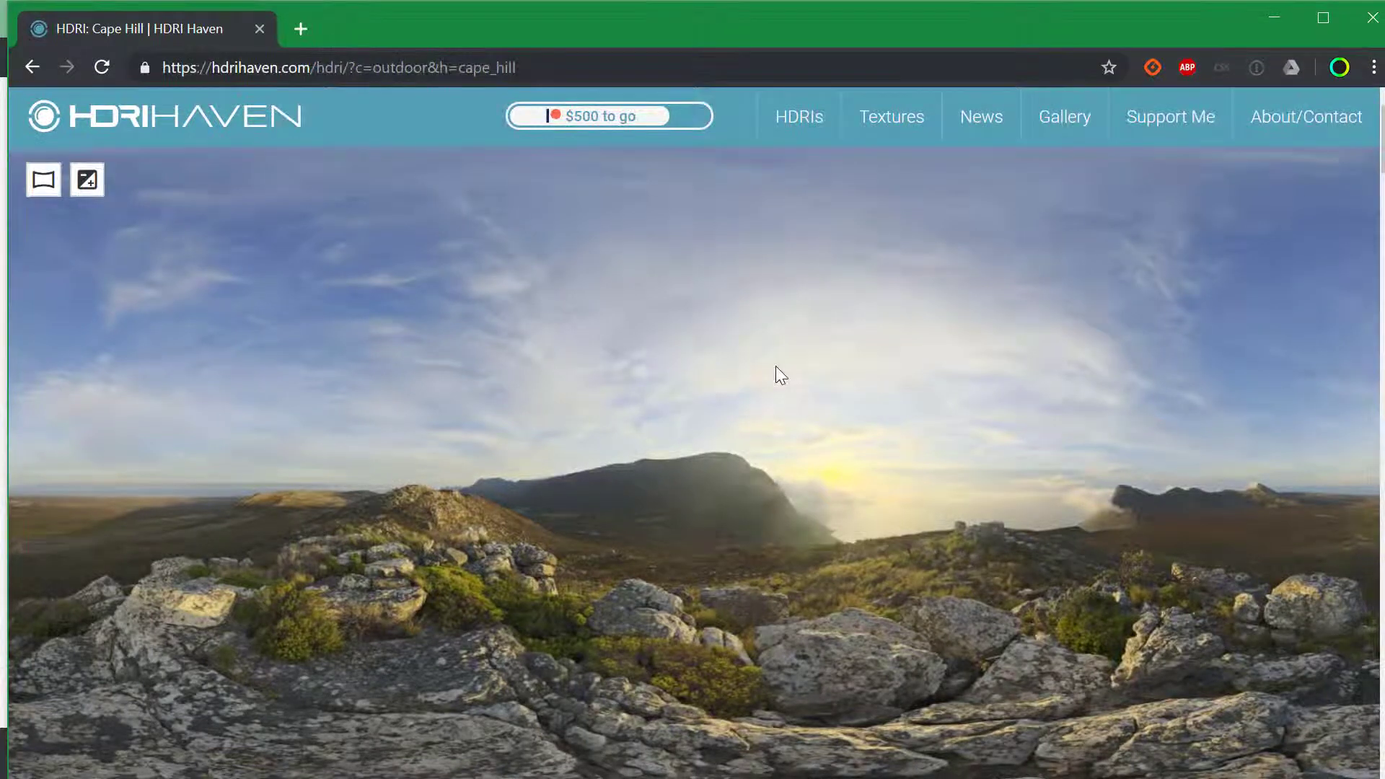
{"action": "scroll", "coordinate": [776, 367], "scroll_direction": "down", "scroll_amount": 2}
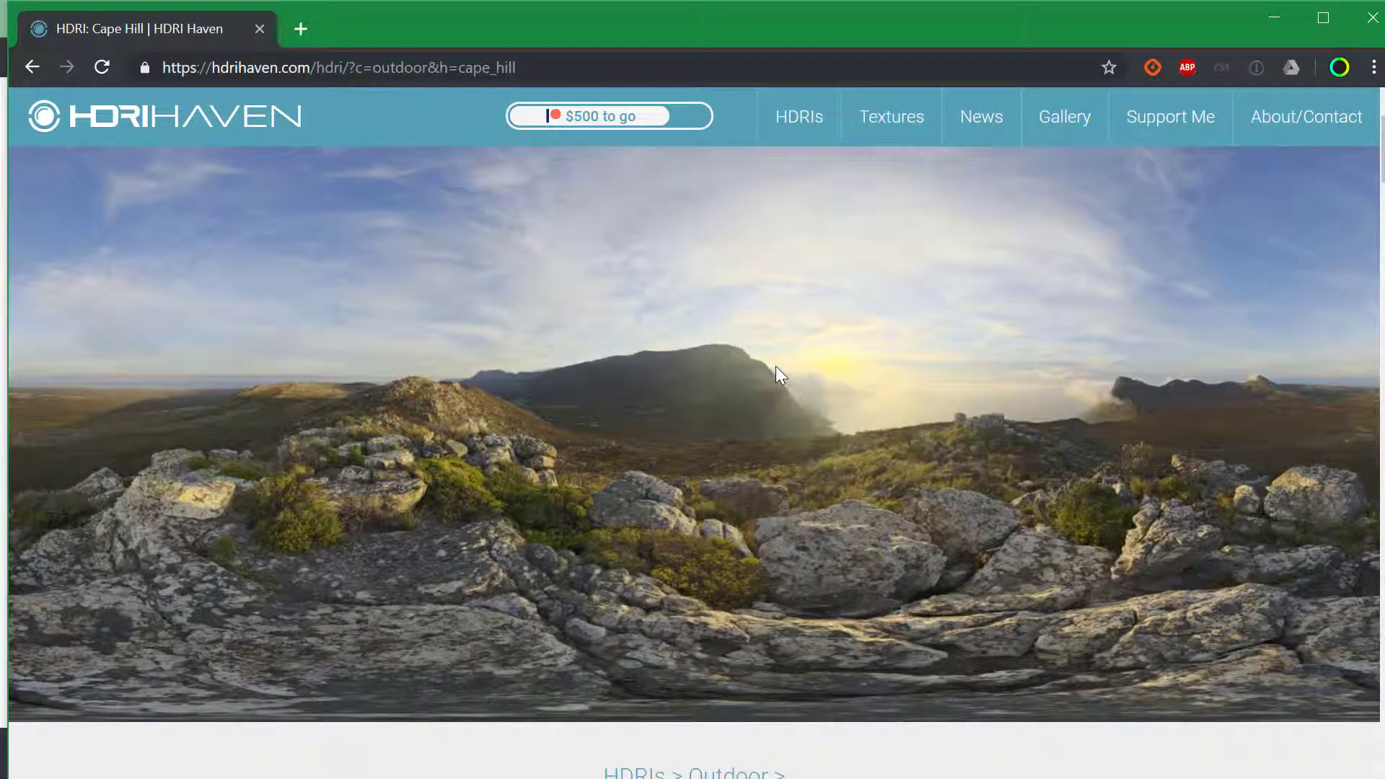
{"action": "scroll", "coordinate": [735, 382], "scroll_direction": "down", "scroll_amount": 5}
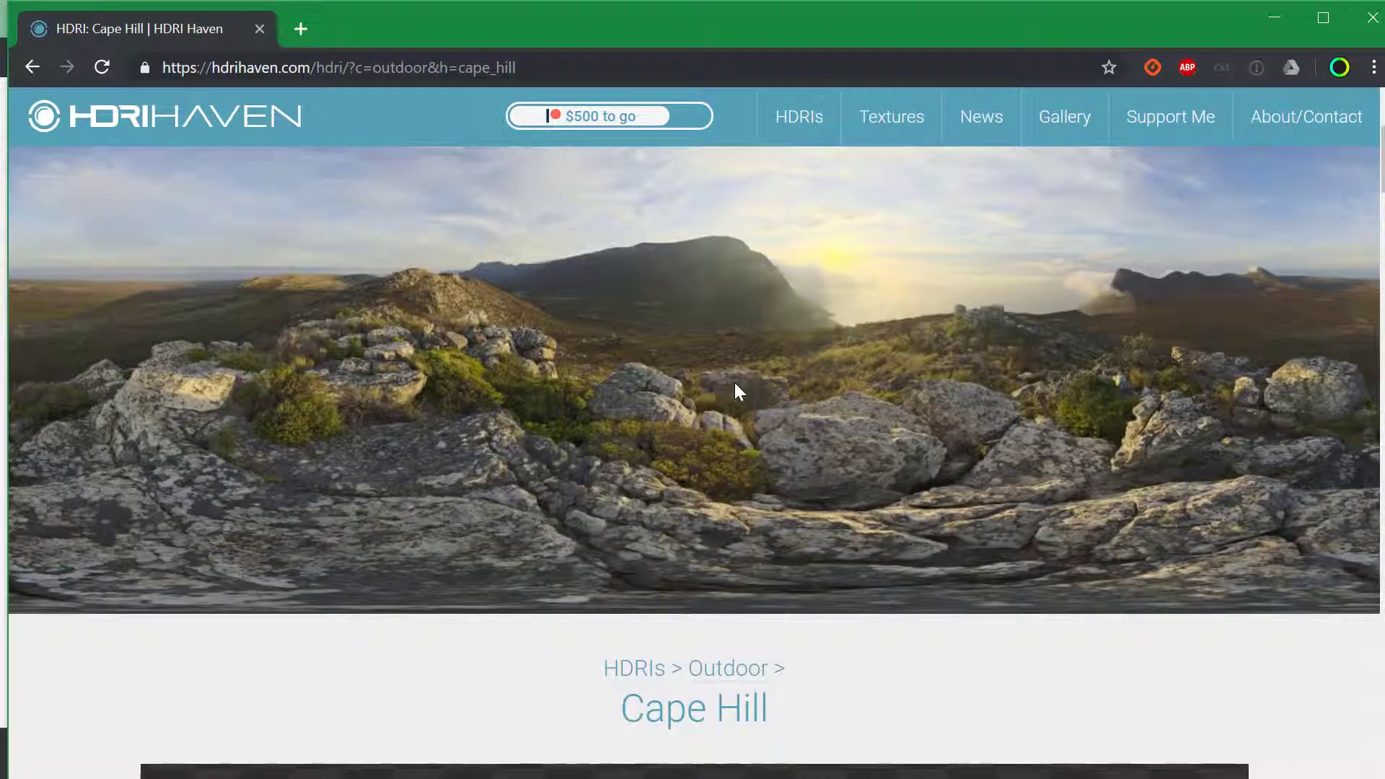
{"action": "scroll", "coordinate": [734, 382], "scroll_direction": "down", "scroll_amount": 10}
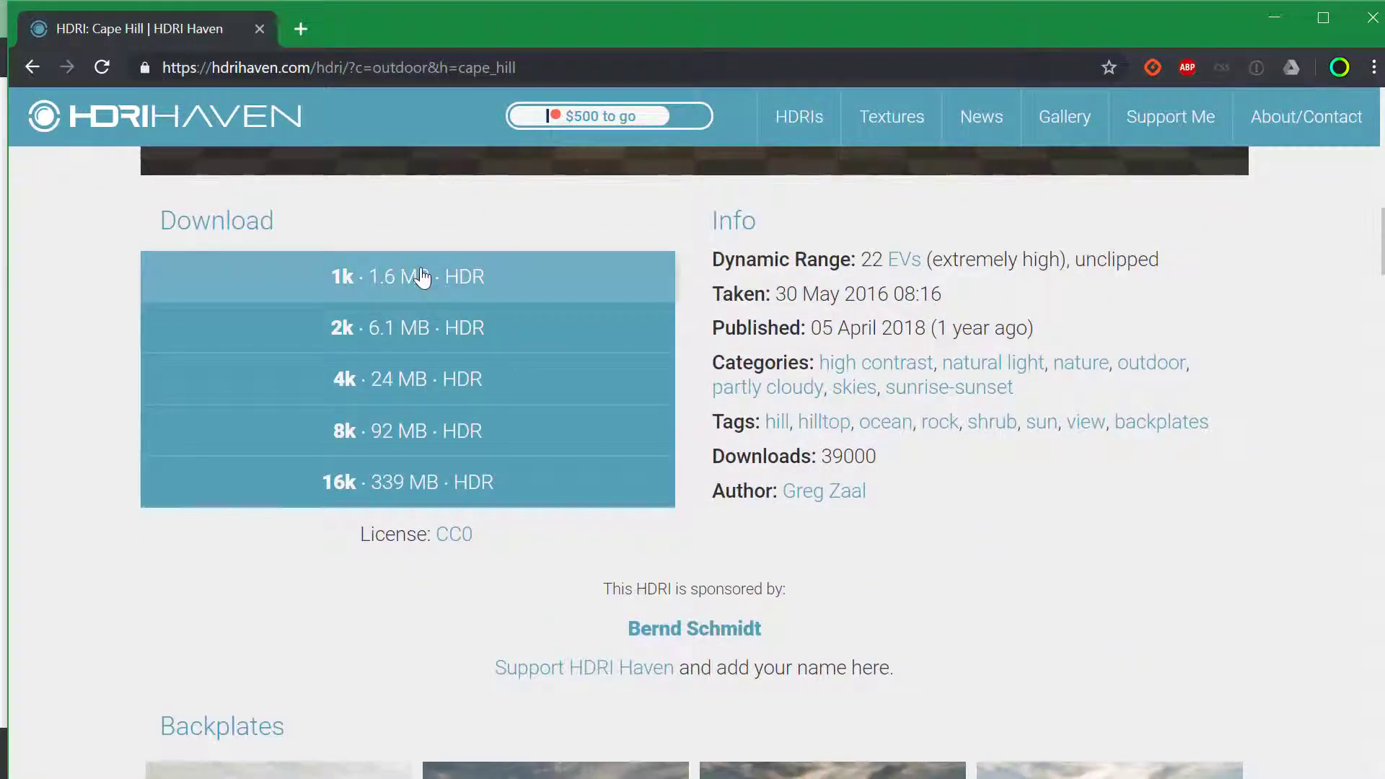
{"action": "left_click", "coordinate": [422, 277]}
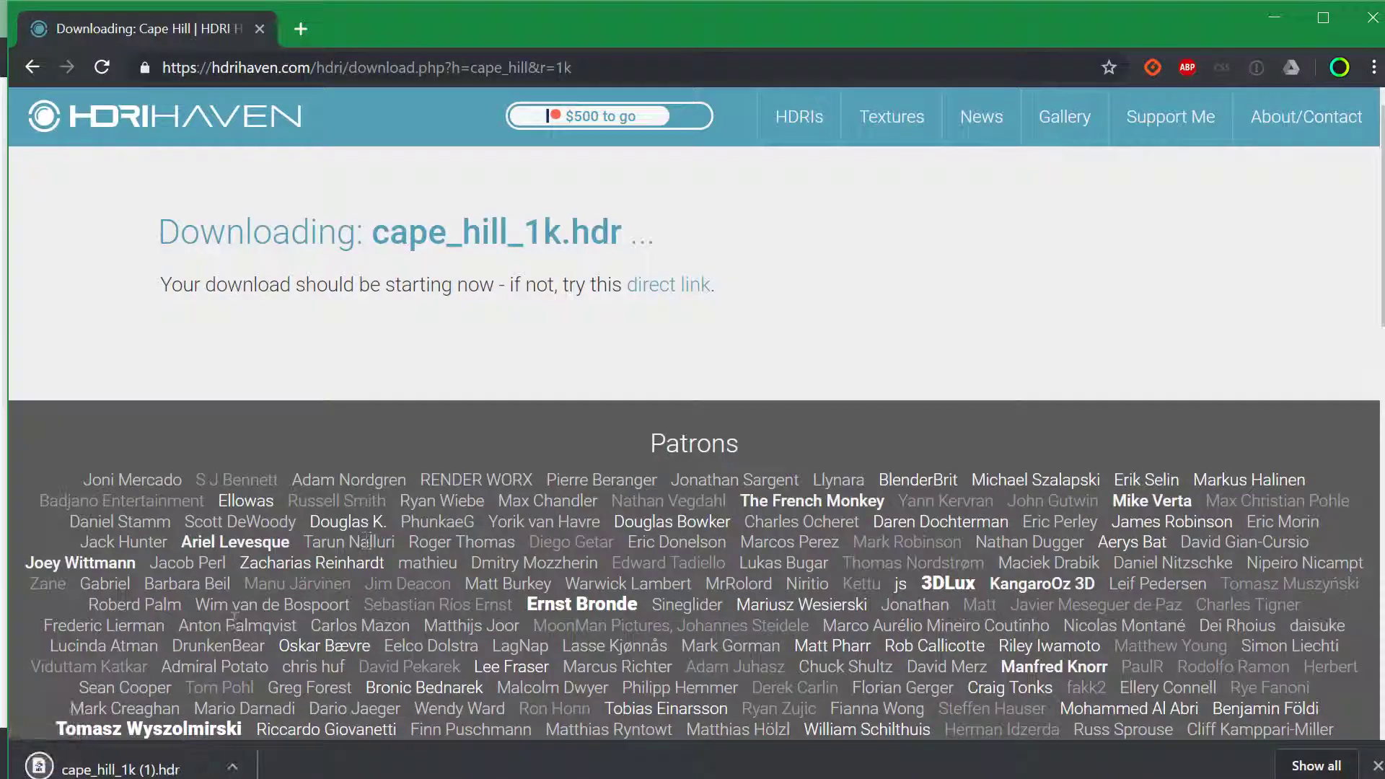
Switch back to Cinema 4D and add a Sky object to the scene
{"action": "key", "text": "alt+Tab"}
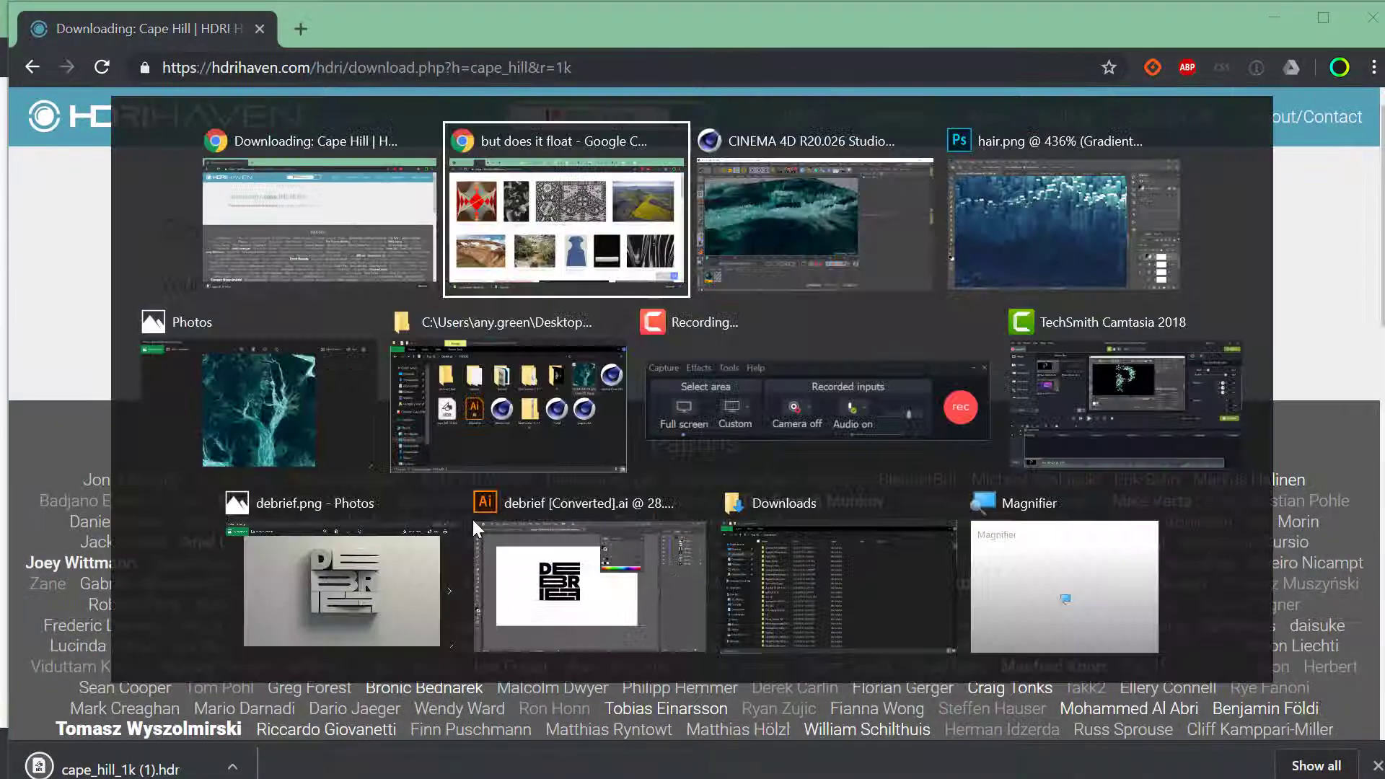
{"action": "left_click", "coordinate": [869, 224]}
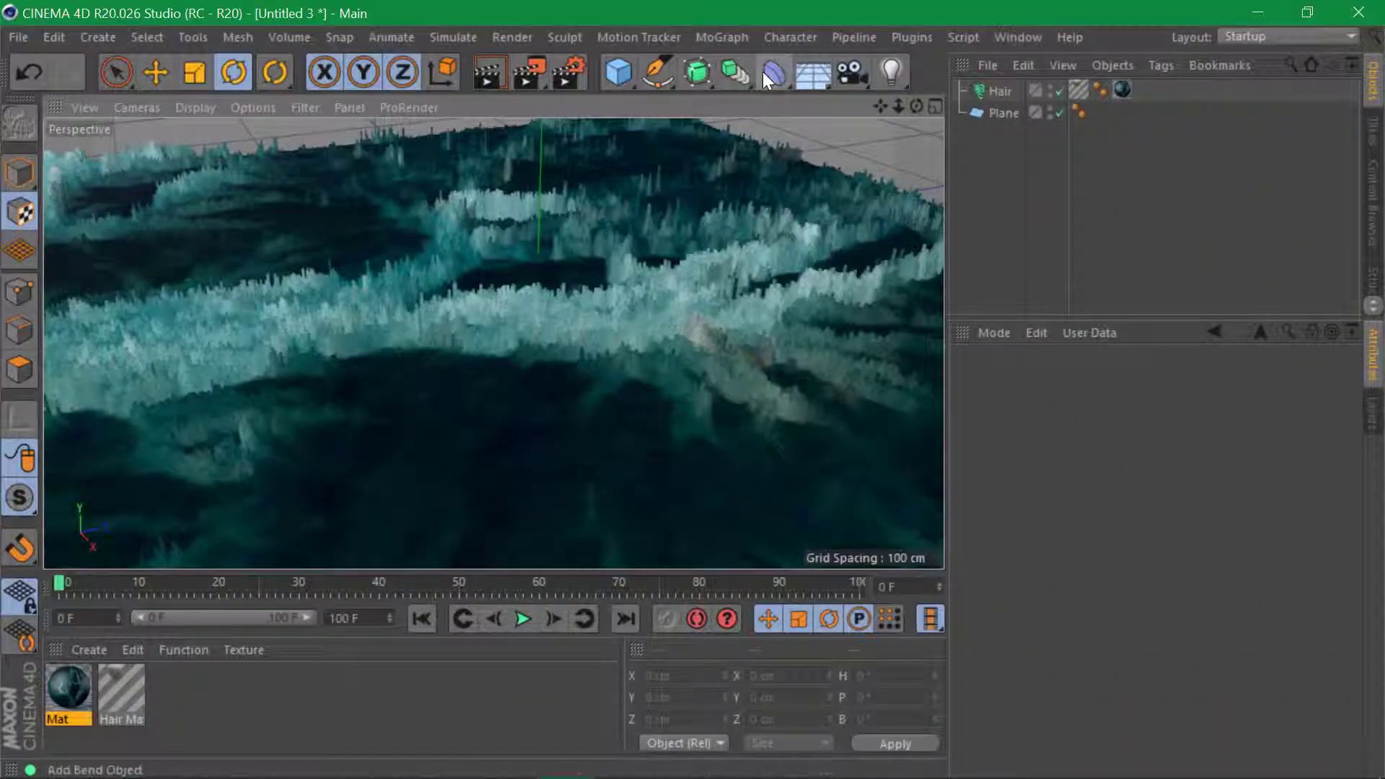
{"action": "left_click", "coordinate": [831, 58]}
{"action": "left_click", "coordinate": [877, 151]}
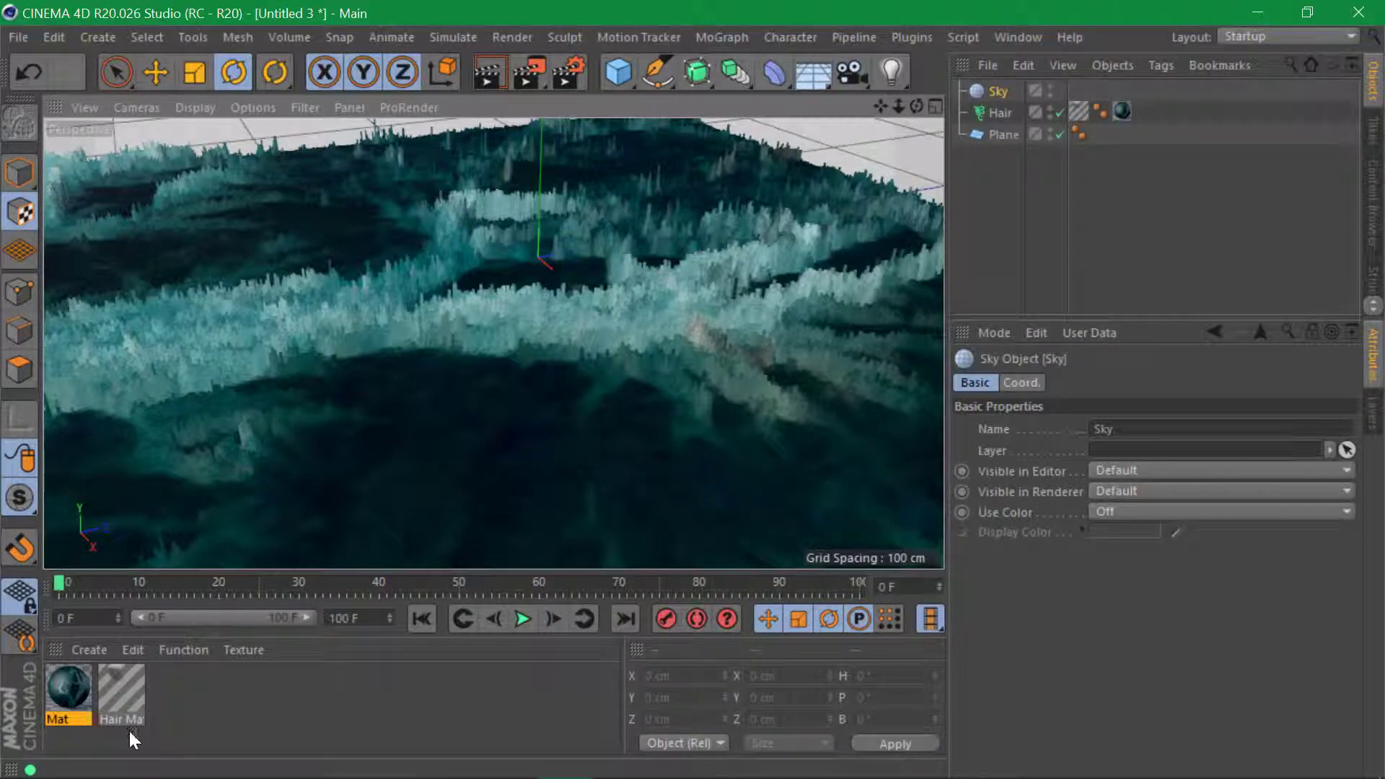
Create a new material with Color and Reflectance disabled and only the Luminance channel enabled
{"action": "left_click", "coordinate": [171, 688]}
{"action": "double_click", "coordinate": [172, 688]}
{"action": "double_click", "coordinate": [75, 684]}
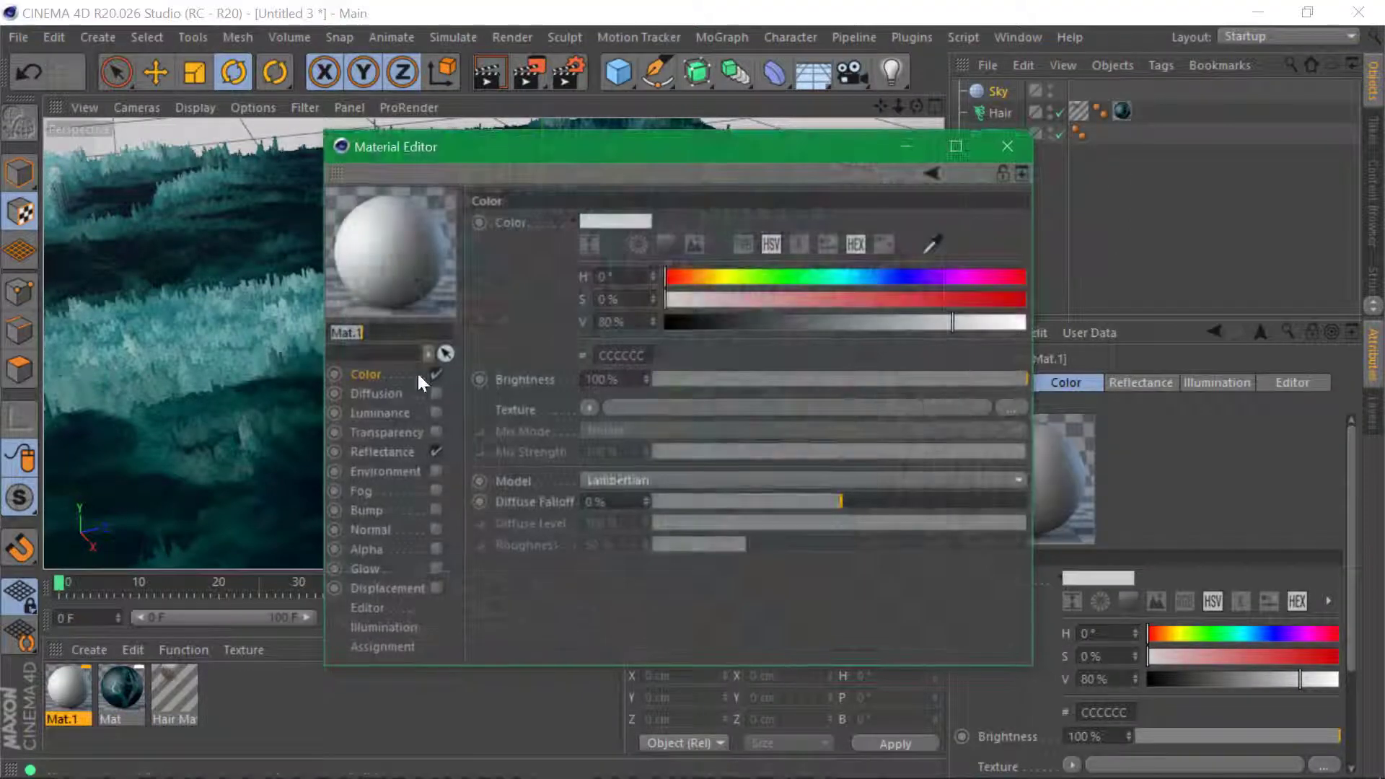
{"action": "left_click", "coordinate": [436, 374]}
{"action": "left_click", "coordinate": [436, 413]}
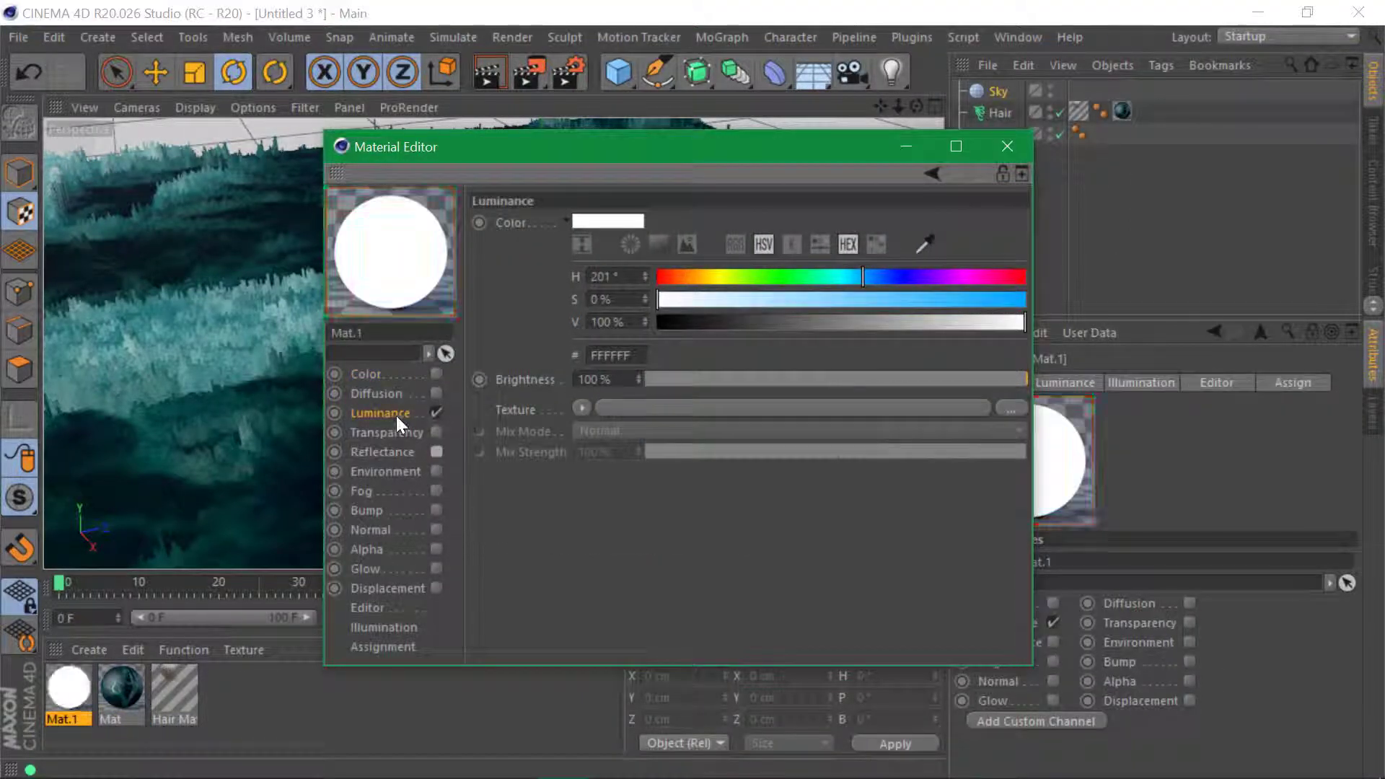
Load cape_hill_1k.hdr as the new material's luminance texture and close the Material Editor
{"action": "left_click", "coordinate": [1018, 406]}
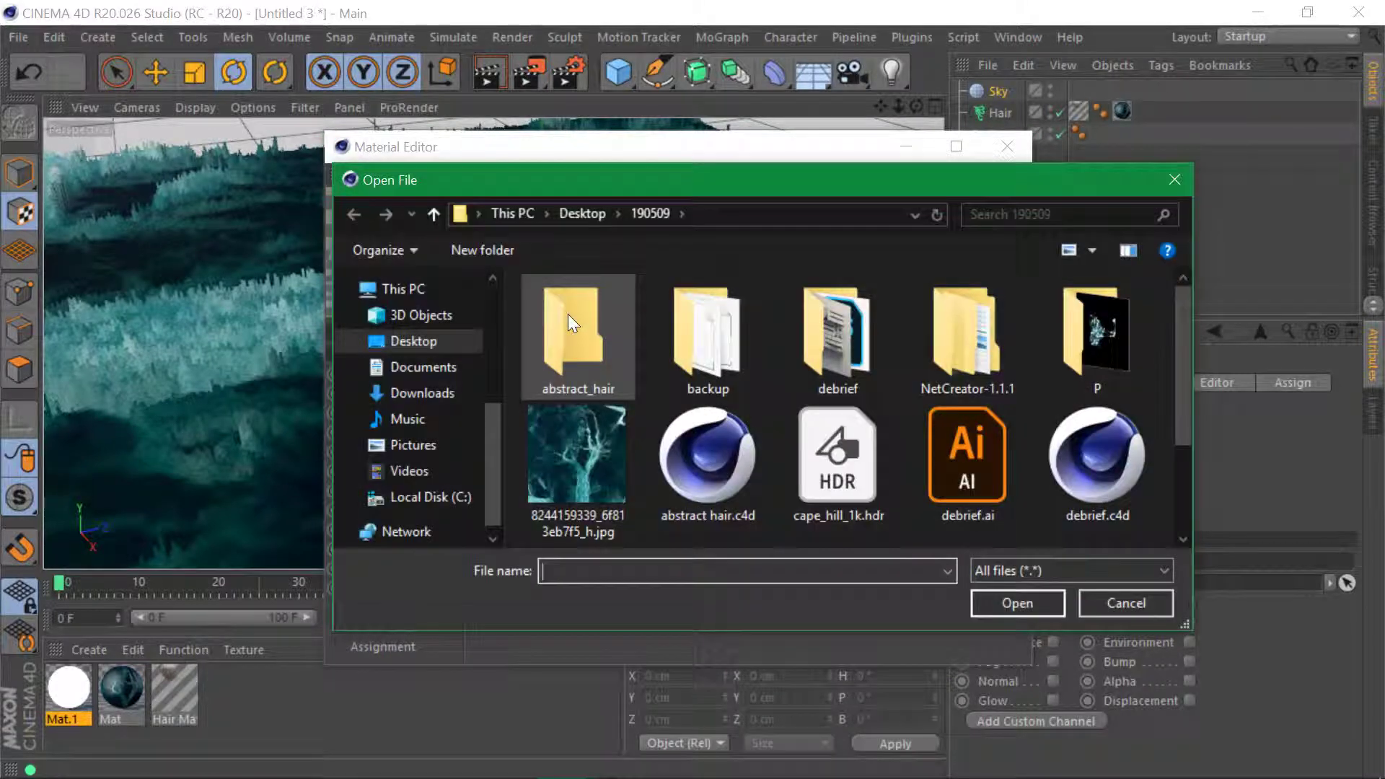
{"action": "left_click", "coordinate": [866, 458]}
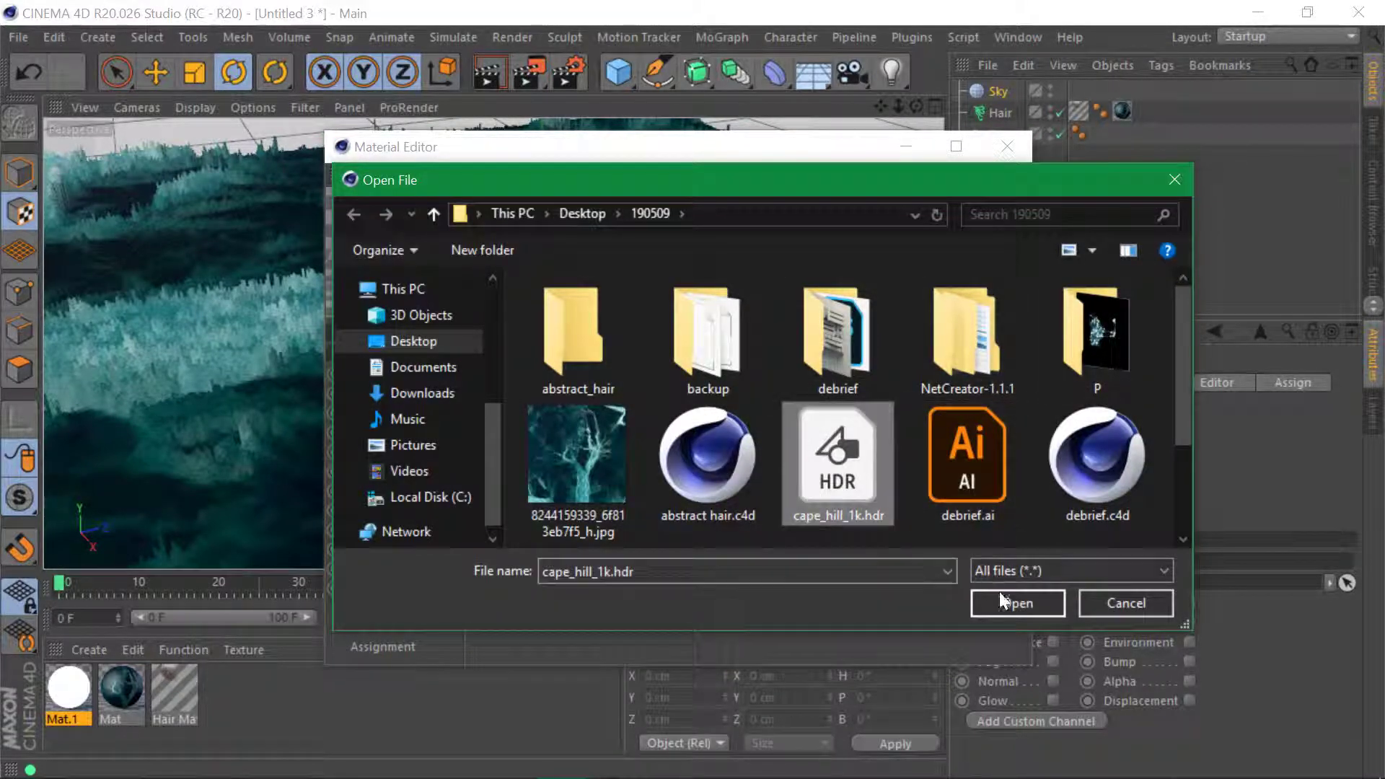
{"action": "left_click", "coordinate": [1010, 602]}
{"action": "left_click", "coordinate": [777, 469]}
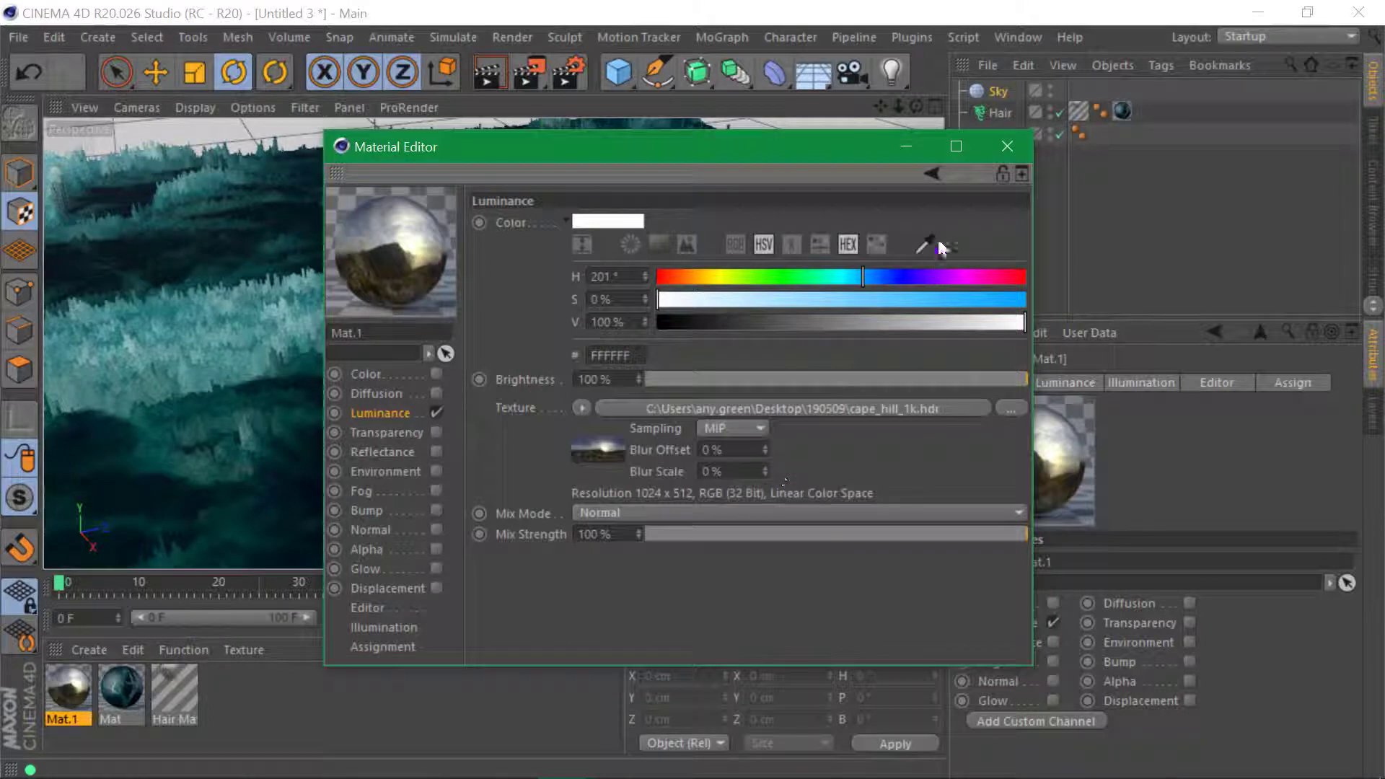
{"action": "left_click", "coordinate": [1010, 150]}
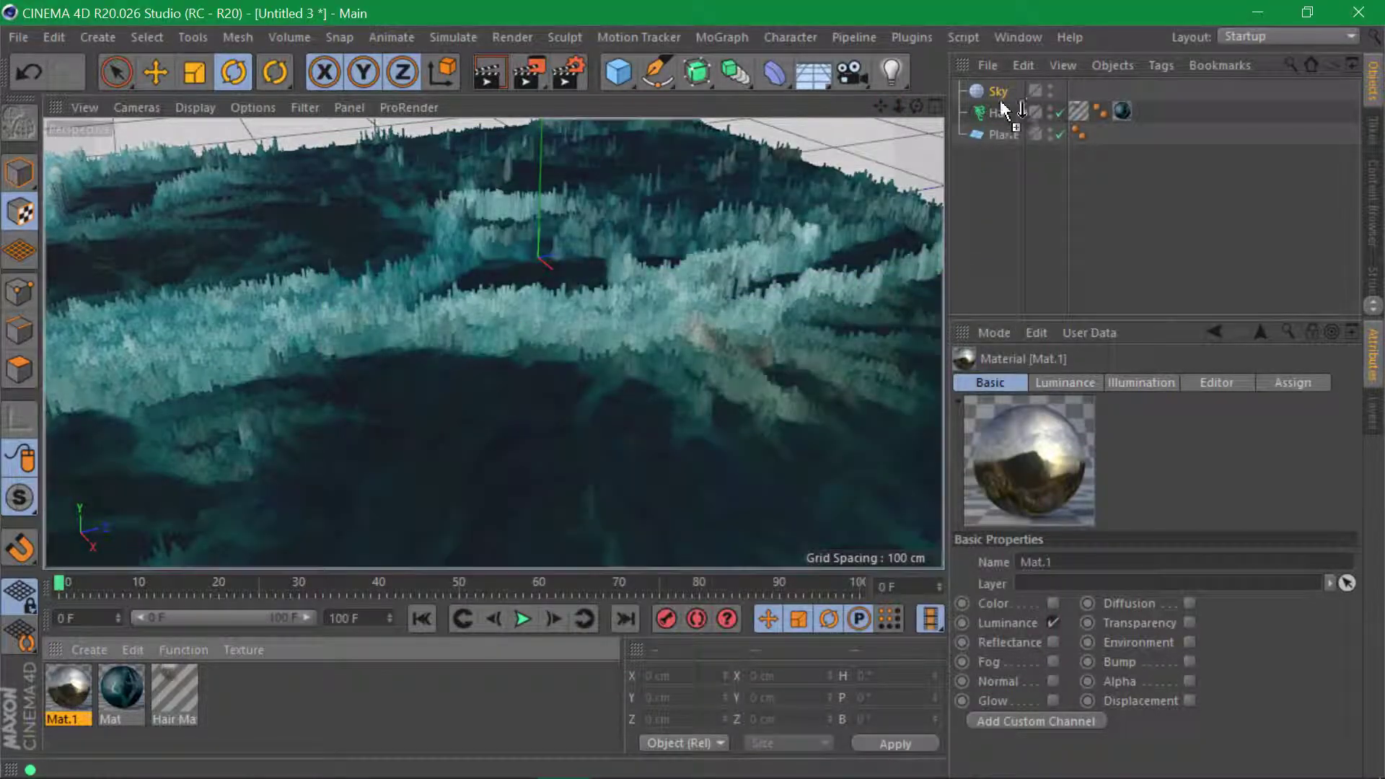
Apply the HDR material to the Sky object and test-render the view from a closer angle on the columns
{"action": "left_click_drag", "start_coordinate": [1002, 97], "coordinate": [1000, 93]}
{"action": "left_click", "coordinate": [989, 209]}
{"action": "left_click_drag", "start_coordinate": [563, 278], "coordinate": [445, 296], "text": "alt"}
{"action": "right_click_drag", "start_coordinate": [444, 296], "coordinate": [514, 267], "text": "alt"}
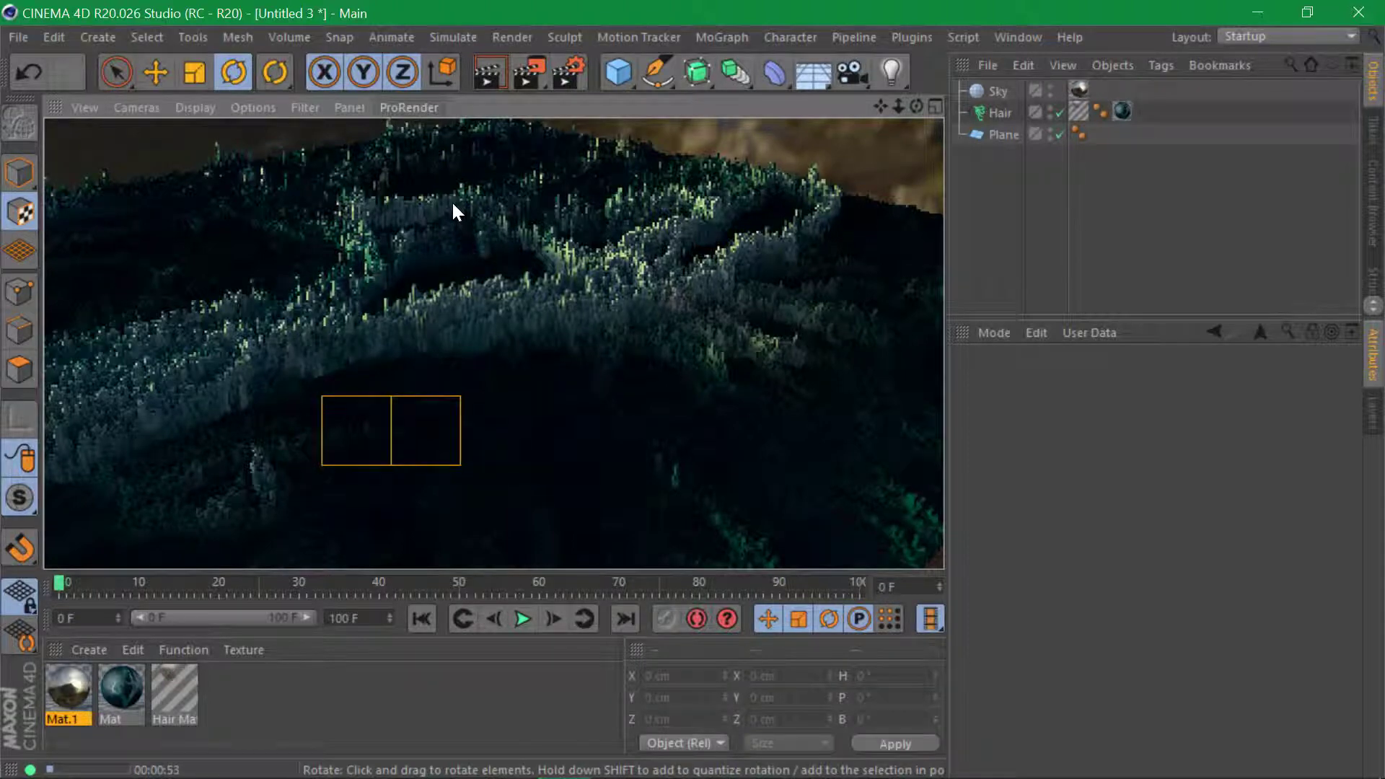
{"action": "left_click", "coordinate": [1009, 225]}
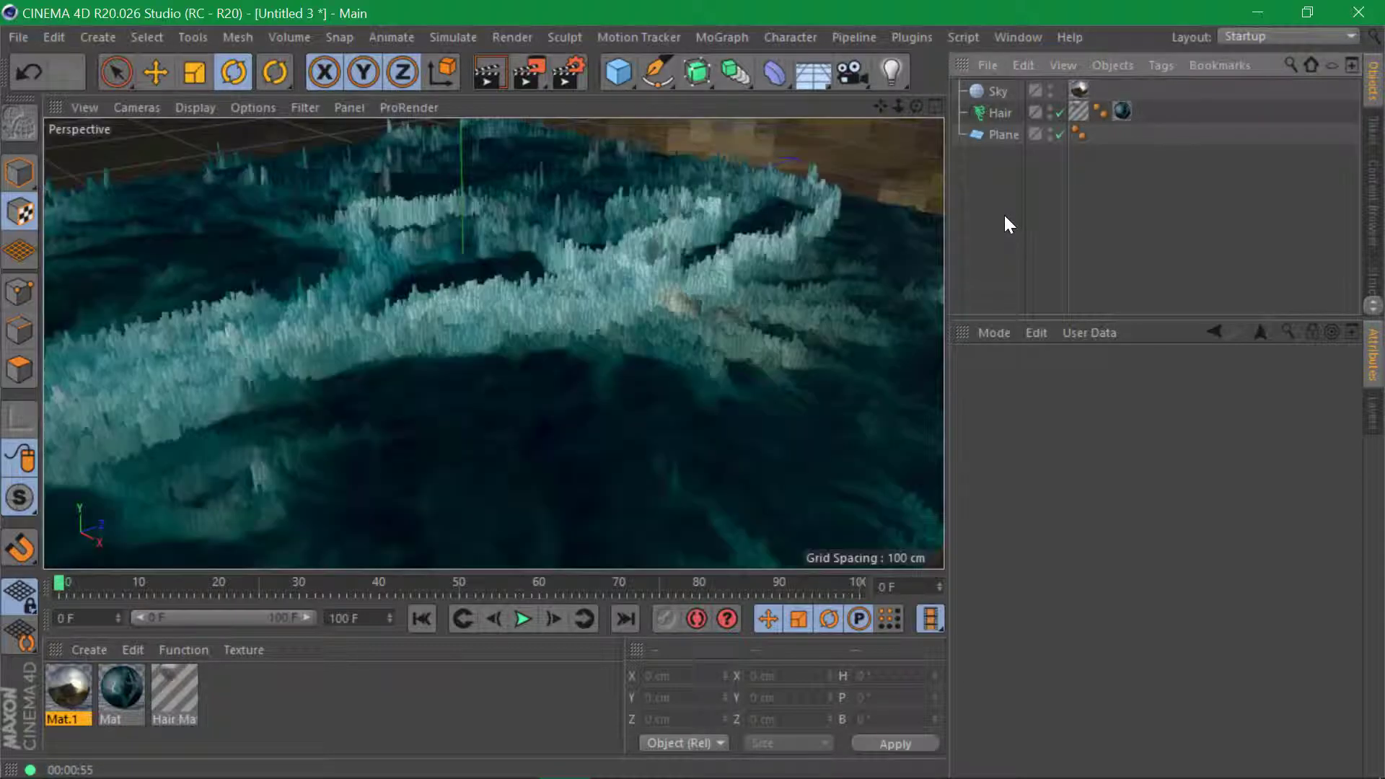
Add an area light to the scene and give it a Target tag
{"action": "left_click", "coordinate": [892, 72]}
{"action": "left_click", "coordinate": [1133, 149]}
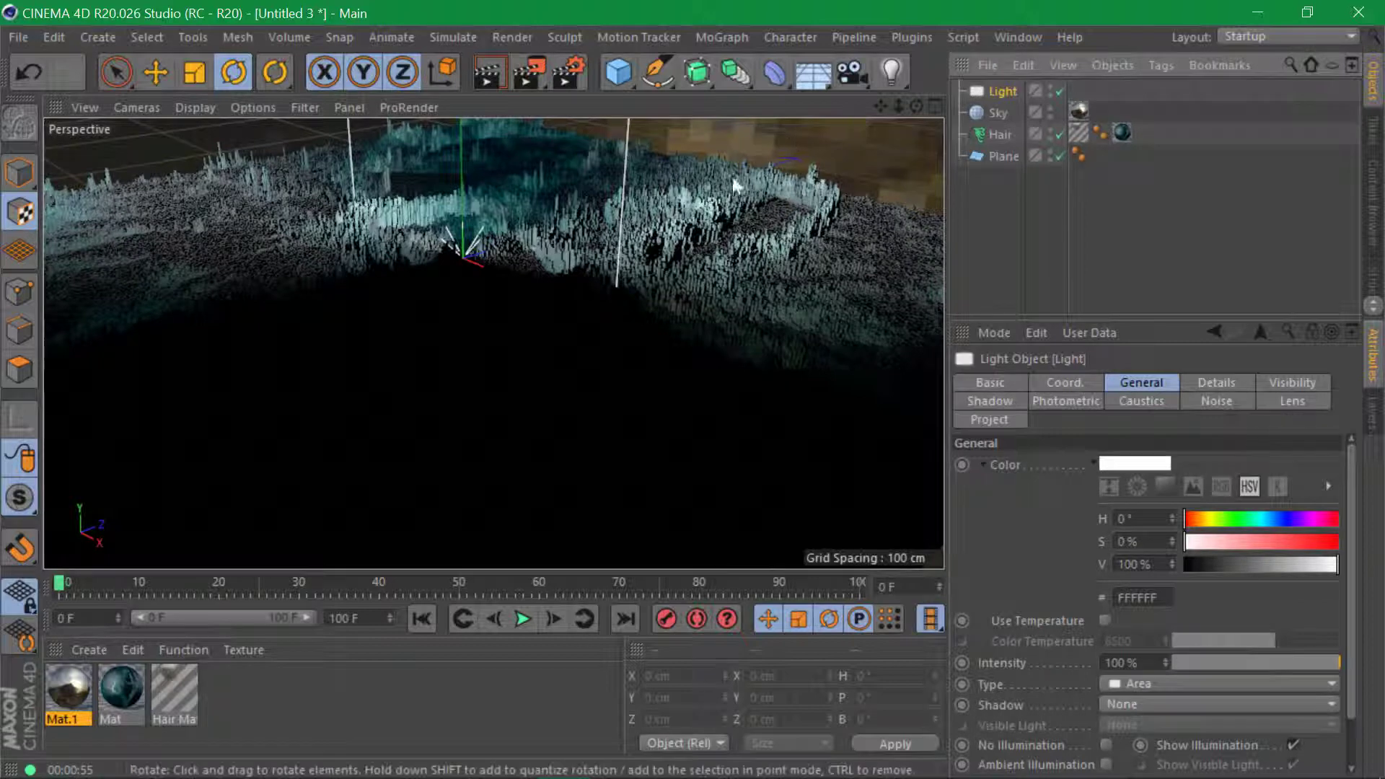
{"action": "right_click", "coordinate": [1010, 88]}
{"action": "mouse_move", "coordinate": [1113, 32]}
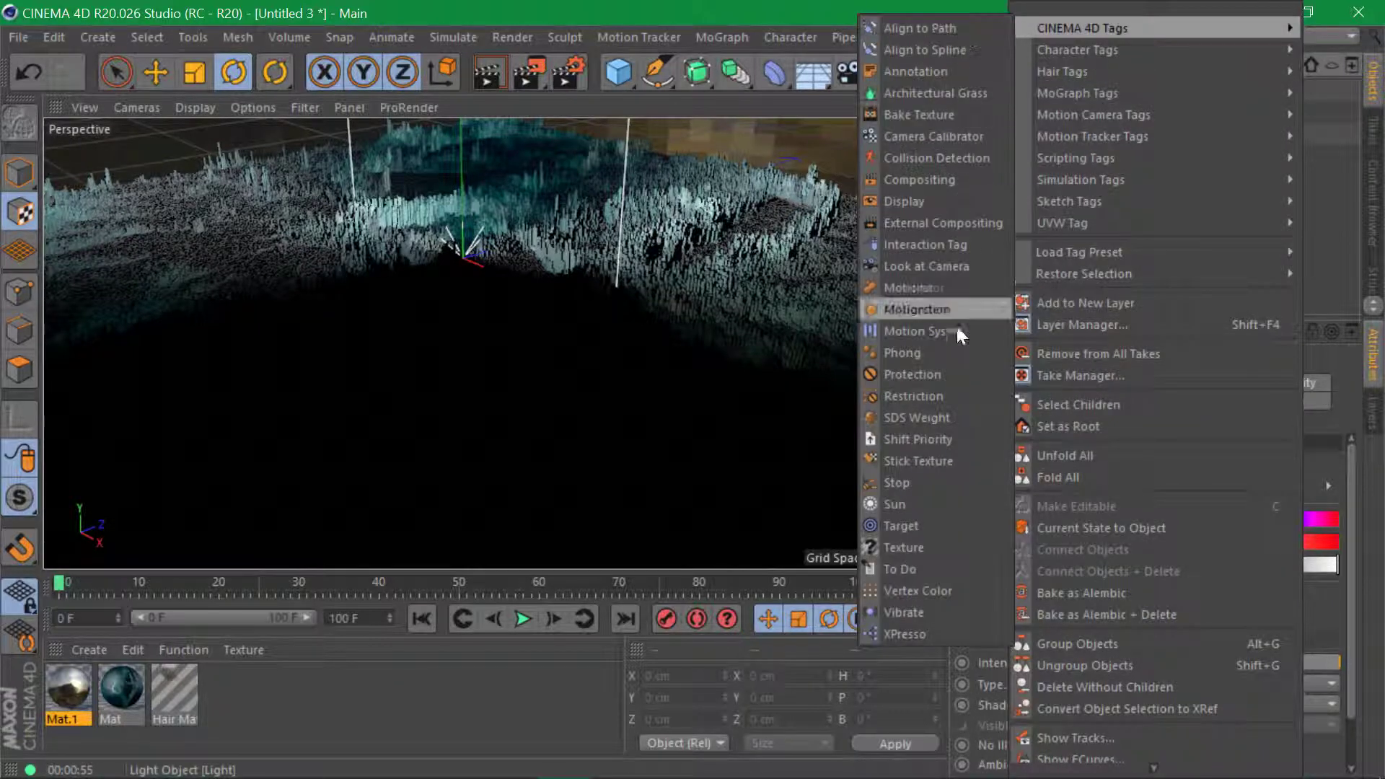
{"action": "left_click", "coordinate": [934, 526]}
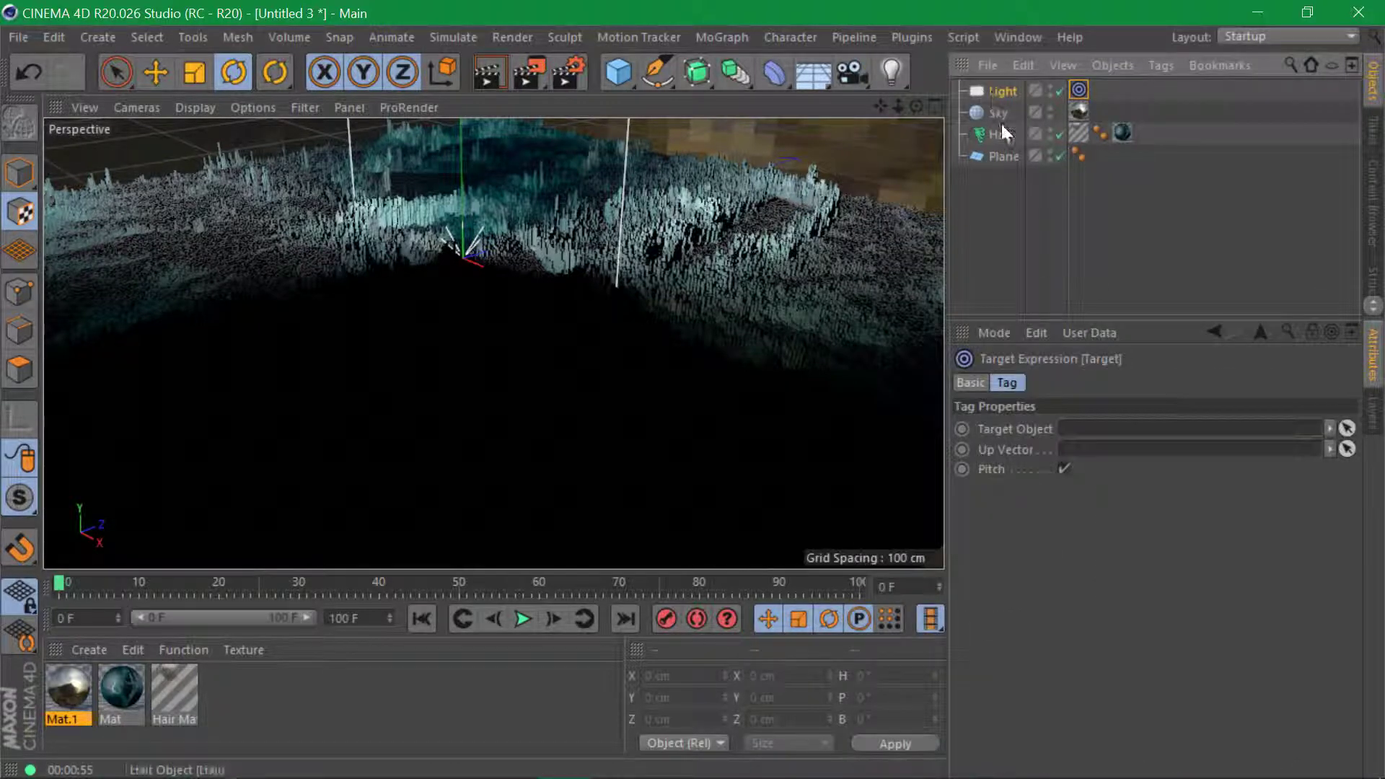
Set the Plane as the light's target object and move the light above one side of the plane, to about X -352, Y 213, Z 95 cm
{"action": "left_click_drag", "start_coordinate": [997, 155], "coordinate": [1102, 428]}
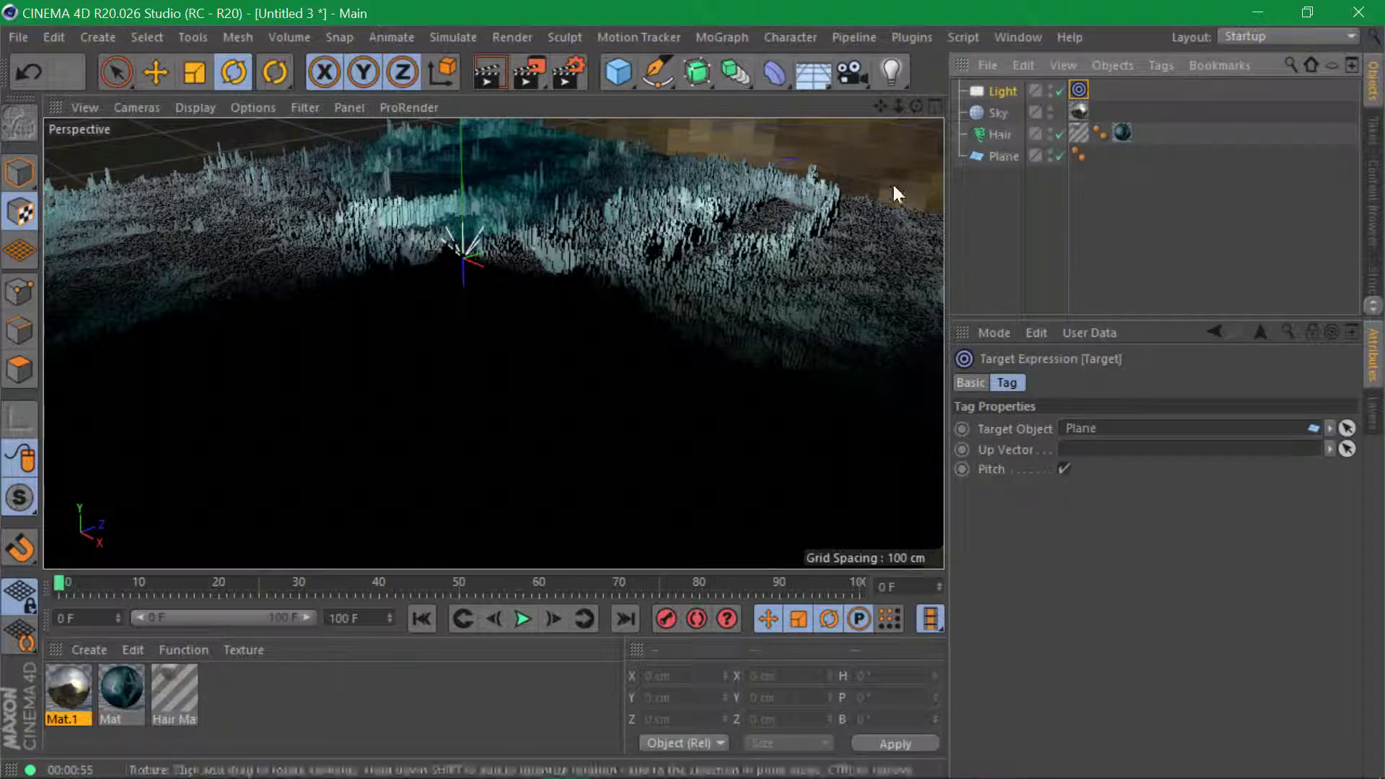
{"action": "scroll", "coordinate": [479, 269], "scroll_direction": "down", "scroll_amount": 5}
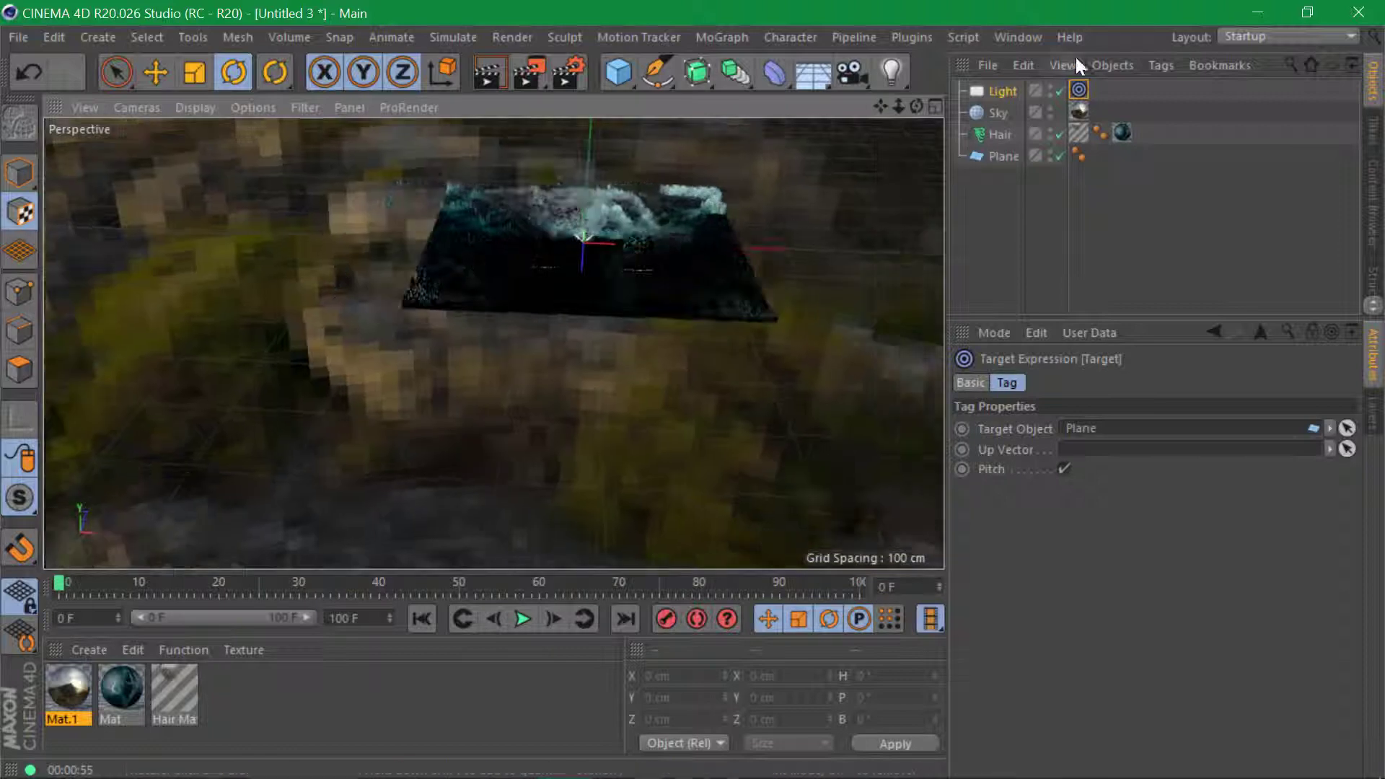
{"action": "left_click", "coordinate": [1001, 92]}
{"action": "left_click", "coordinate": [156, 72]}
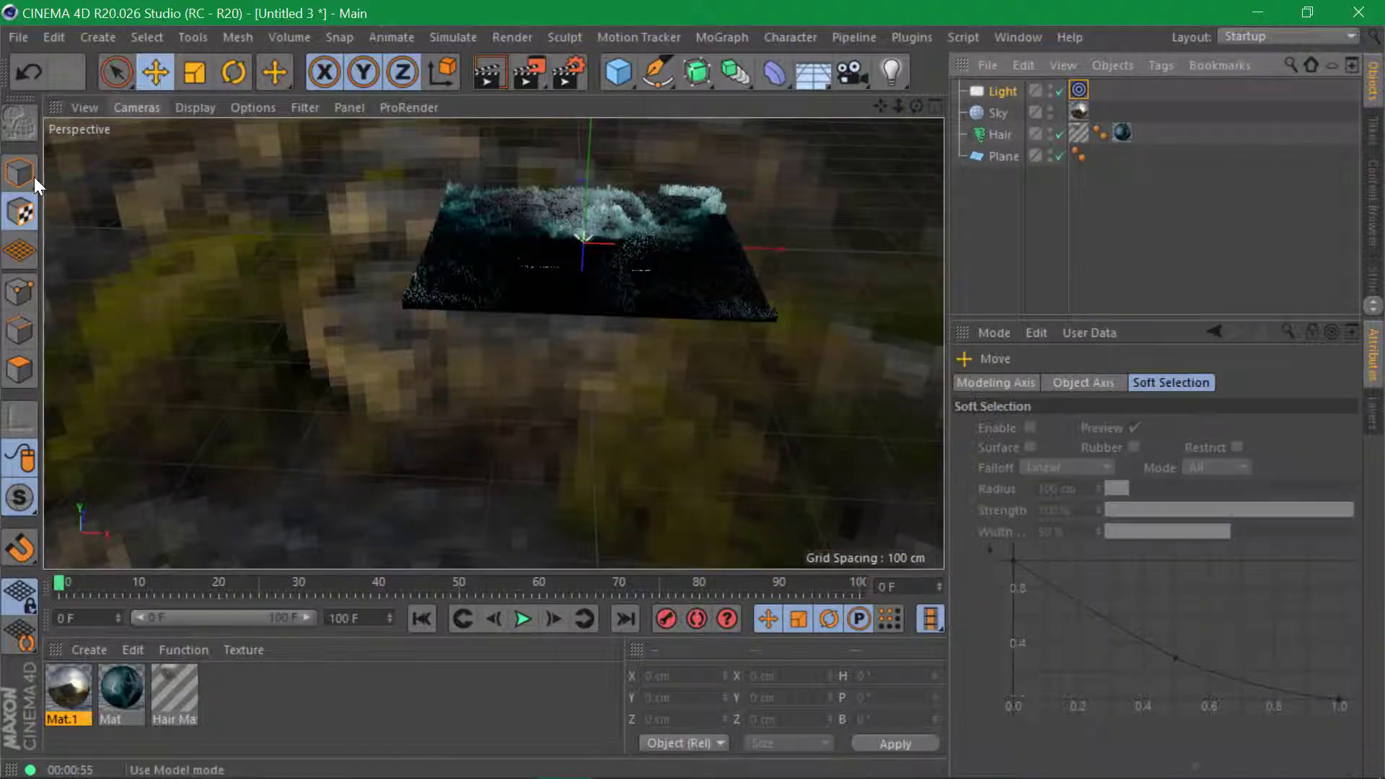
{"action": "left_click", "coordinate": [31, 176]}
{"action": "left_click_drag", "start_coordinate": [695, 277], "coordinate": [484, 130]}
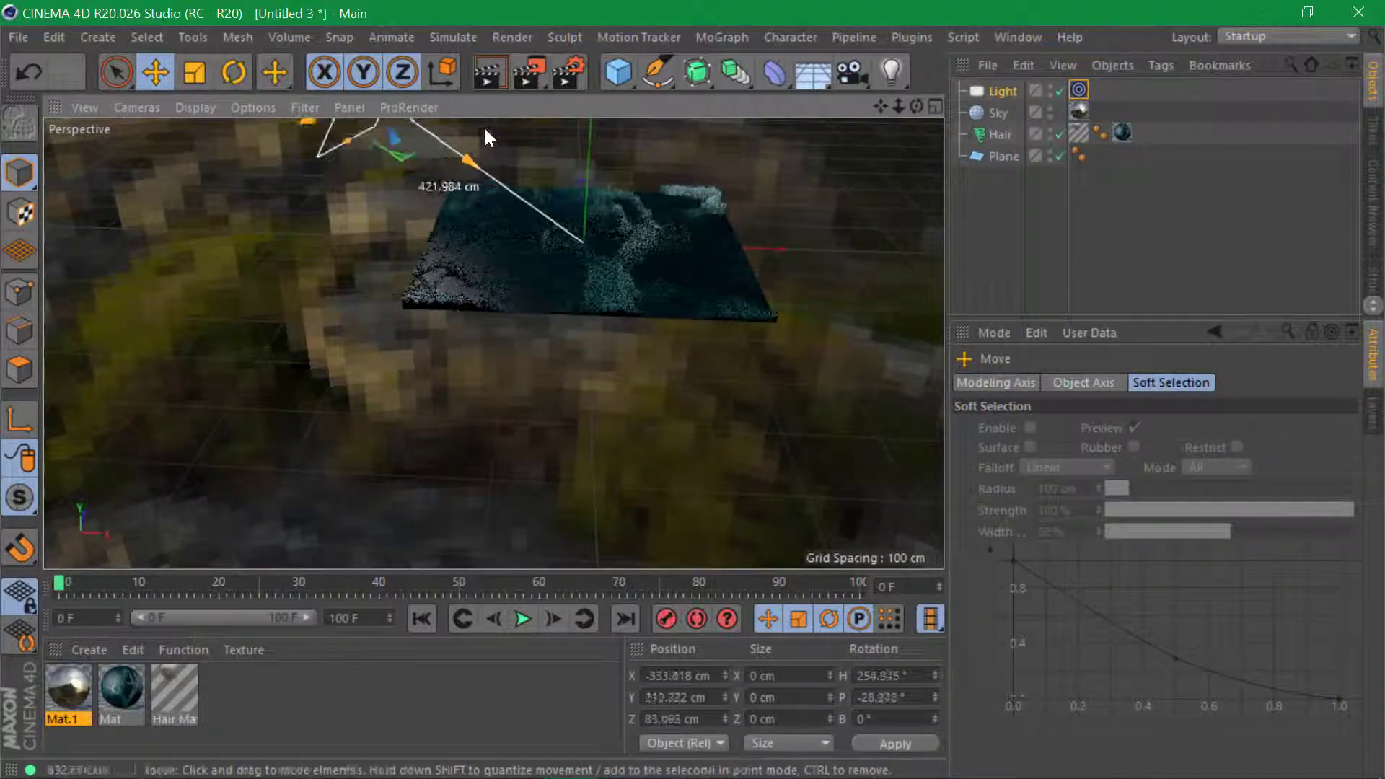
Open the hair's Mat material and remove the Default Specular layer from its Reflectance channel
{"action": "left_click_drag", "start_coordinate": [622, 210], "coordinate": [511, 187], "text": "alt"}
{"action": "middle_click_drag", "start_coordinate": [512, 188], "coordinate": [482, 273], "text": "alt"}
{"action": "left_click_drag", "start_coordinate": [482, 272], "coordinate": [451, 308], "text": "alt"}
{"action": "right_click_drag", "start_coordinate": [476, 287], "coordinate": [549, 276], "text": "alt"}
{"action": "left_click_drag", "start_coordinate": [491, 342], "coordinate": [557, 276], "text": "alt"}
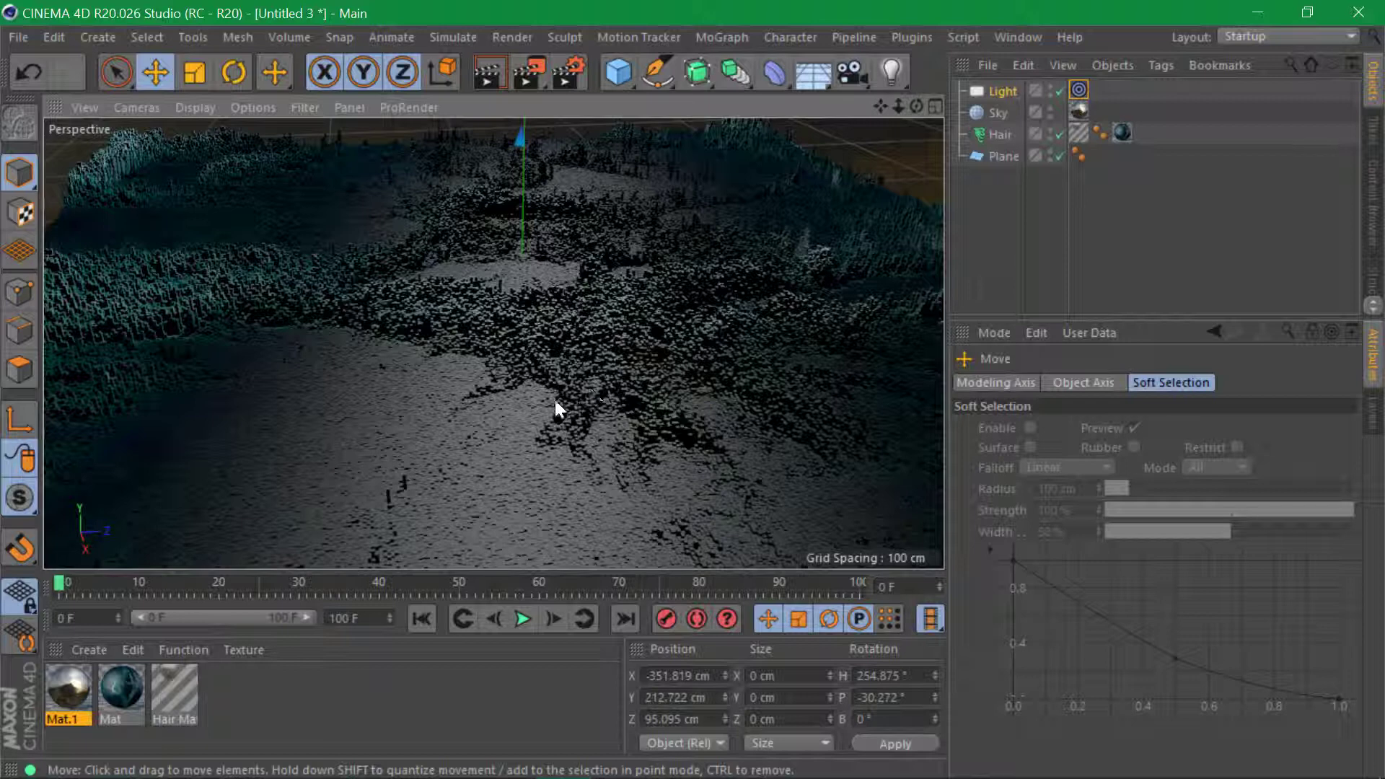
{"action": "left_click", "coordinate": [134, 685]}
{"action": "double_click", "coordinate": [133, 682]}
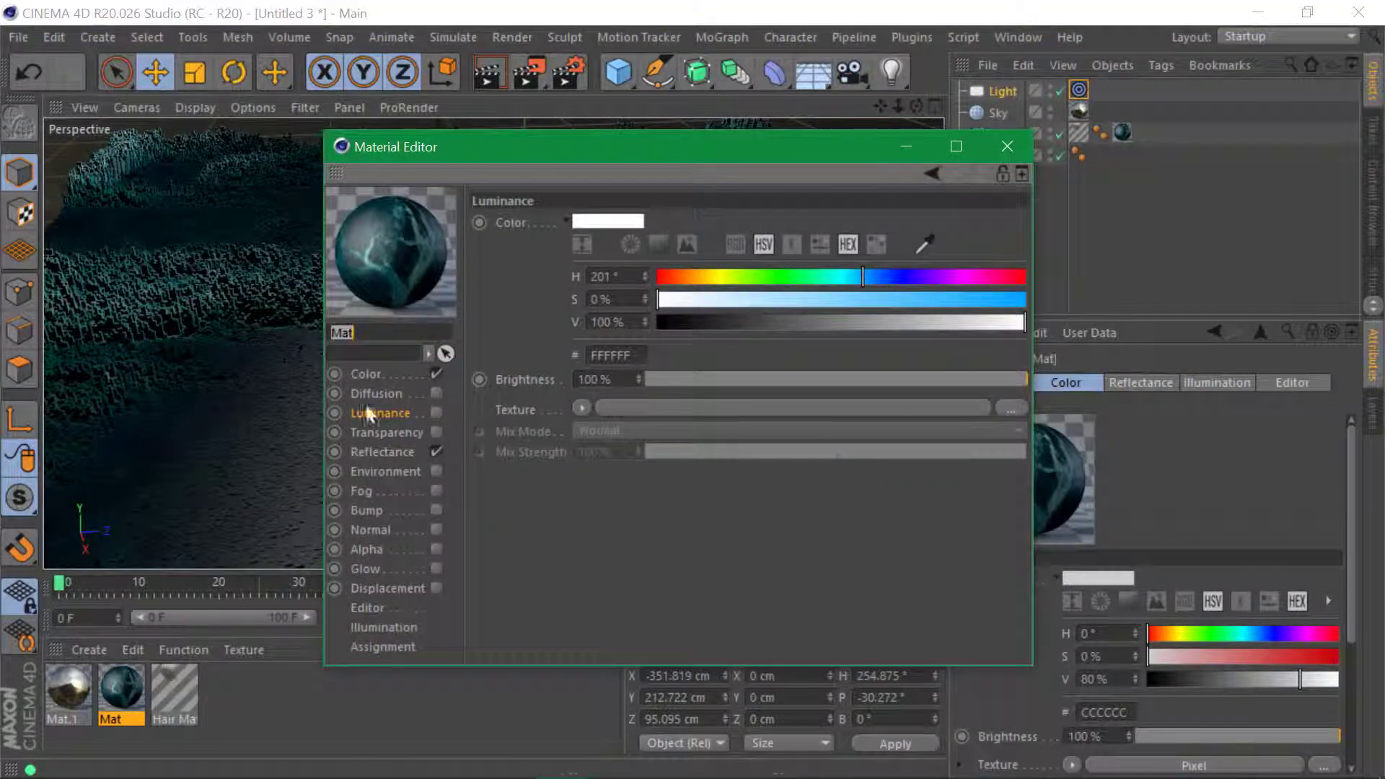
{"action": "left_click", "coordinate": [384, 452]}
{"action": "left_click_drag", "start_coordinate": [555, 148], "coordinate": [989, 140]}
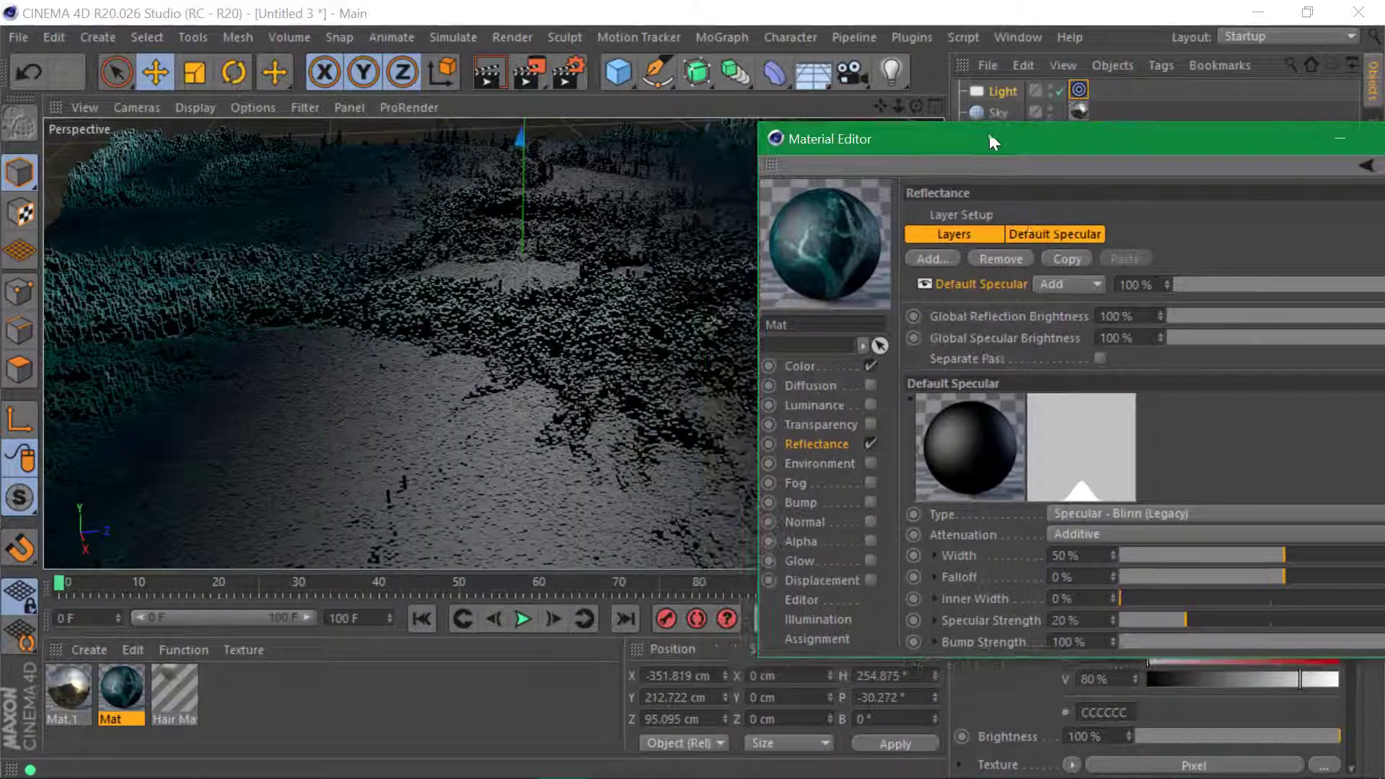
{"action": "left_click", "coordinate": [1015, 261]}
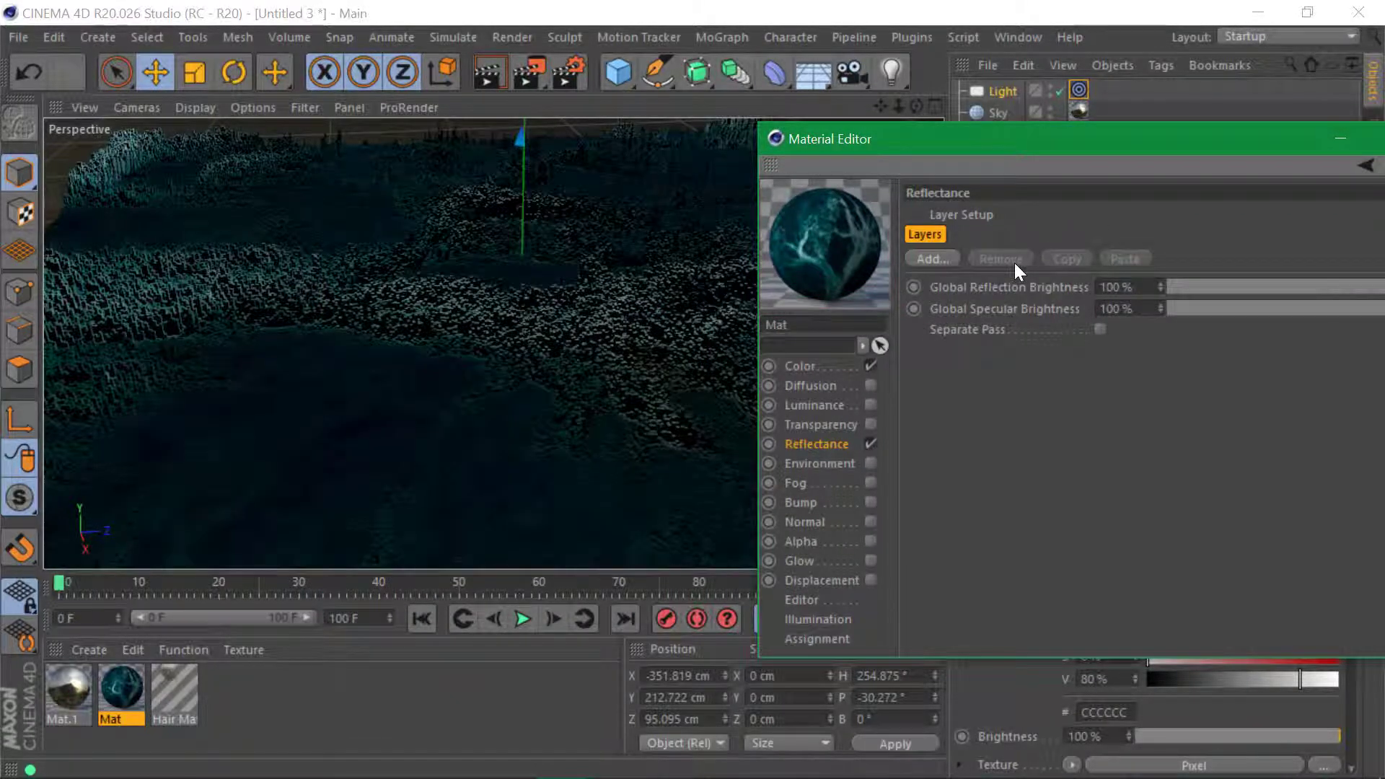
Add a GGX reflectance layer to Mat, set its Layer Fresnel to Dielectric and put the Material Editor away
{"action": "left_click", "coordinate": [932, 258]}
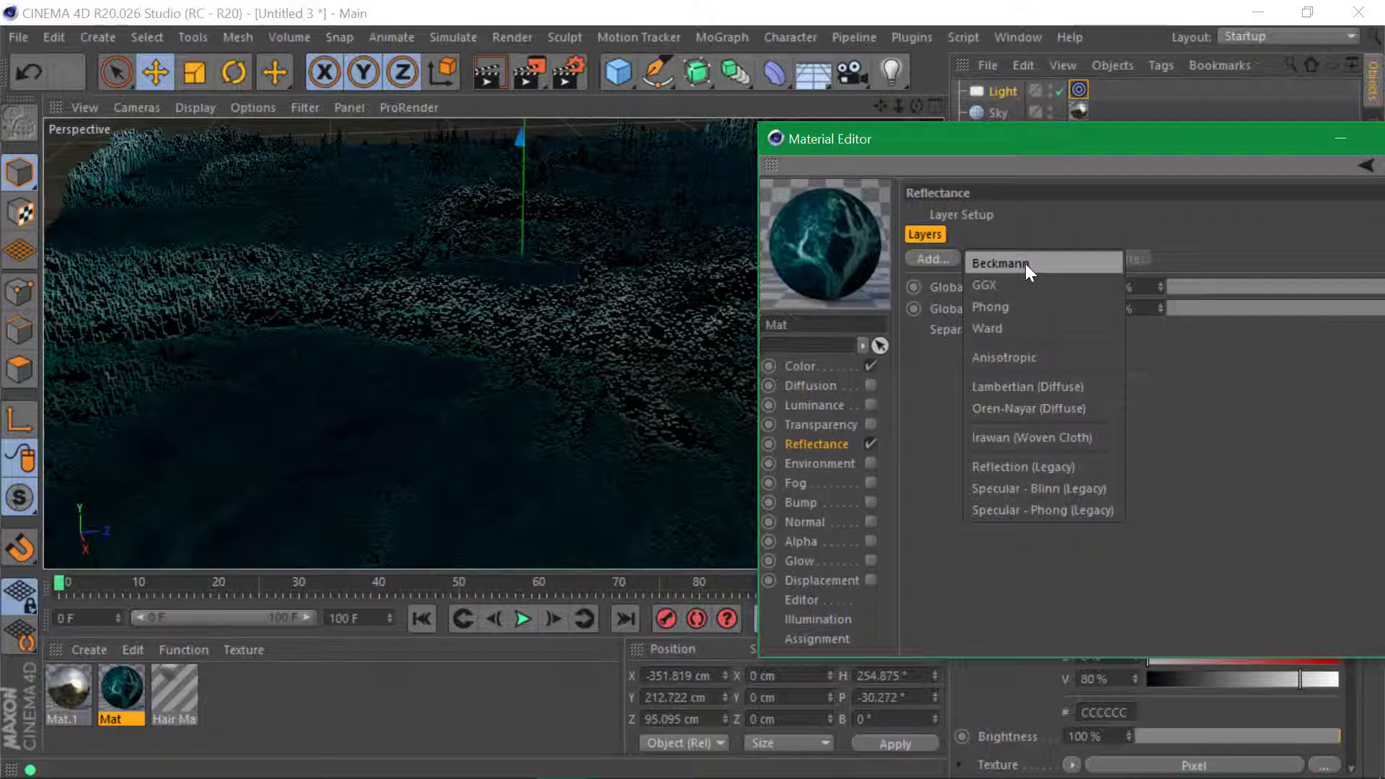
{"action": "left_click", "coordinate": [1062, 285]}
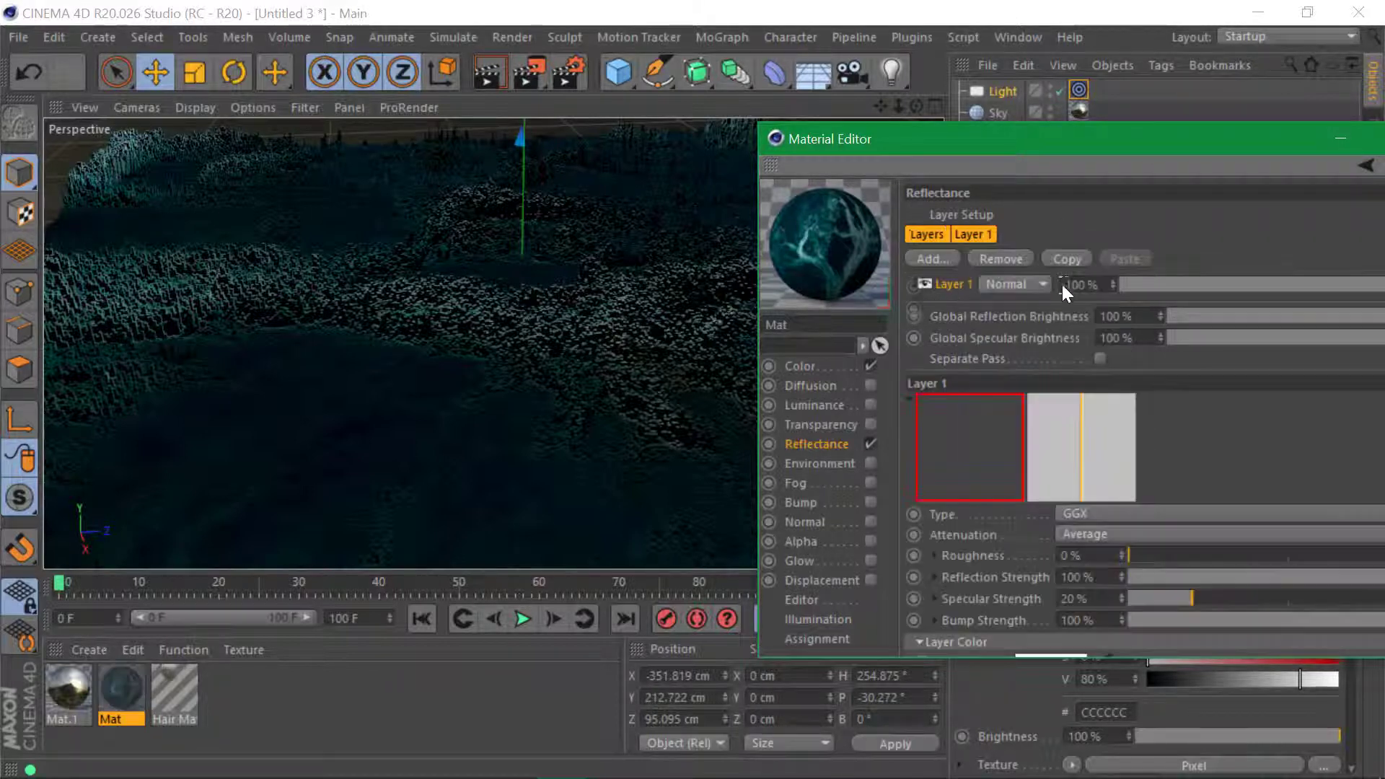
{"action": "scroll", "coordinate": [1010, 513], "scroll_direction": "down", "scroll_amount": 3}
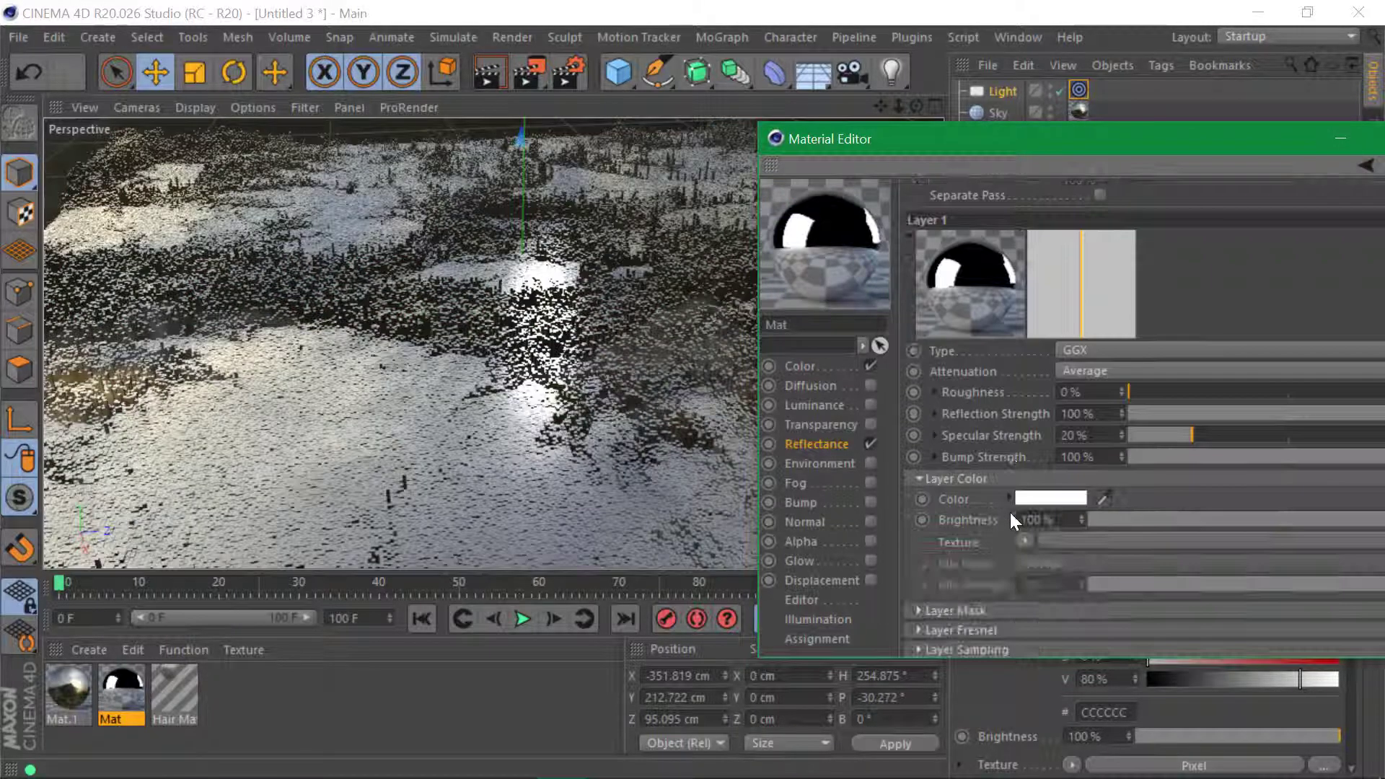
{"action": "left_click", "coordinate": [982, 632]}
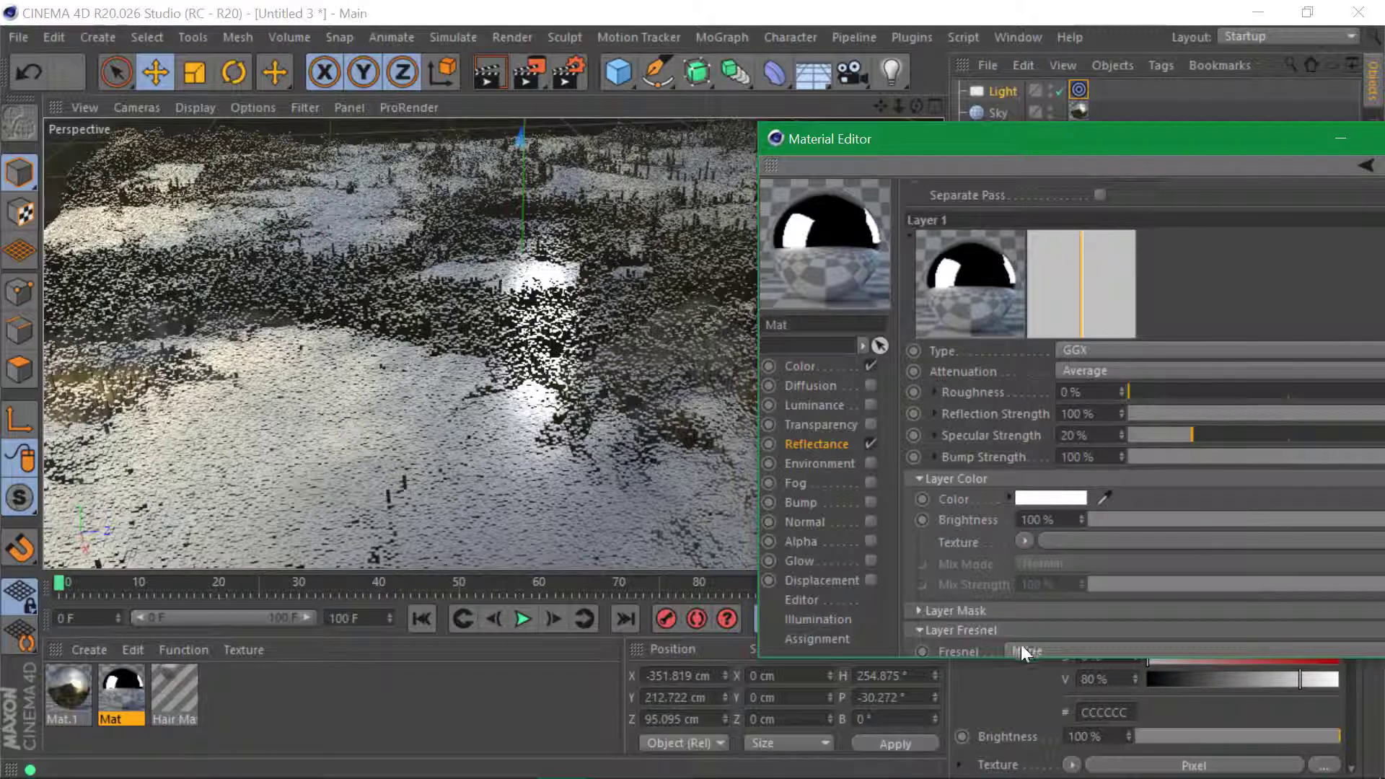
{"action": "left_click", "coordinate": [1037, 650]}
{"action": "left_click", "coordinate": [1044, 689]}
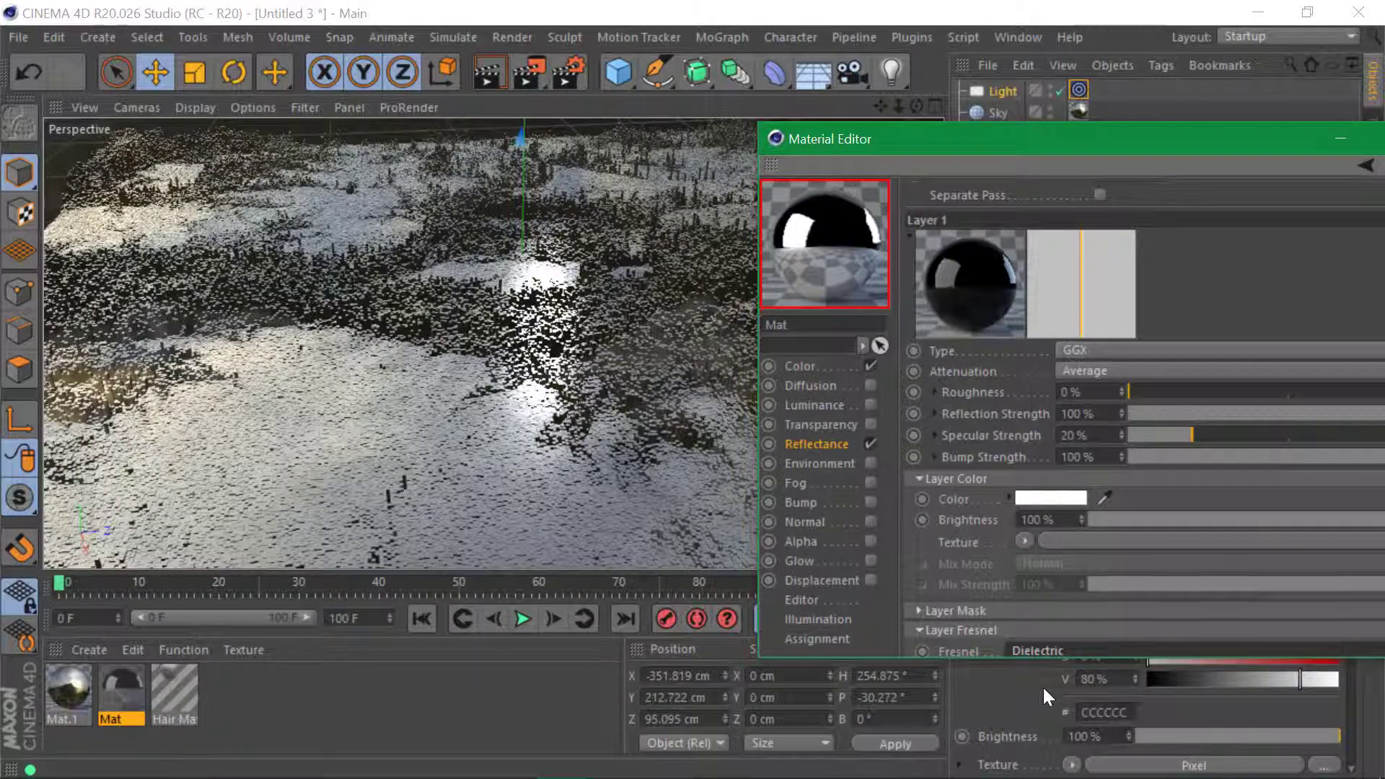
{"action": "left_click", "coordinate": [1349, 137]}
Examine the light's highlight on the columns and Mat's GGX layer strength settings
{"action": "mouse_move", "coordinate": [654, 292]}
{"action": "left_mouse_down", "text": "alt"}
{"action": "mouse_move", "coordinate": [612, 360]}
{"action": "mouse_move", "coordinate": [656, 417]}
{"action": "mouse_move", "coordinate": [674, 361]}
{"action": "mouse_move", "coordinate": [502, 277]}
{"action": "mouse_move", "coordinate": [573, 234]}
{"action": "mouse_move", "coordinate": [638, 232]}
{"action": "mouse_move", "coordinate": [433, 241]}
{"action": "mouse_move", "coordinate": [538, 239]}
{"action": "left_mouse_up", "text": "alt"}
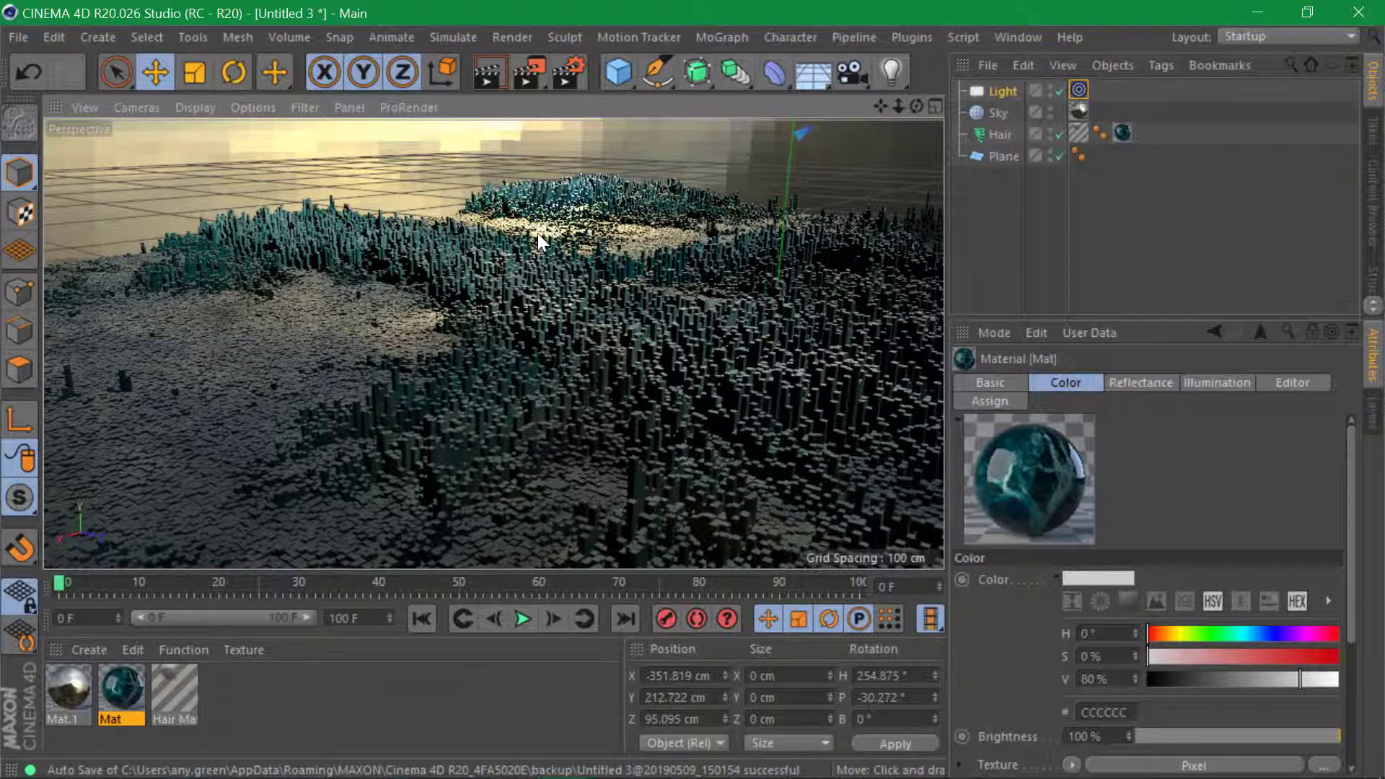
{"action": "left_click_drag", "start_coordinate": [543, 360], "coordinate": [664, 400], "text": "alt"}
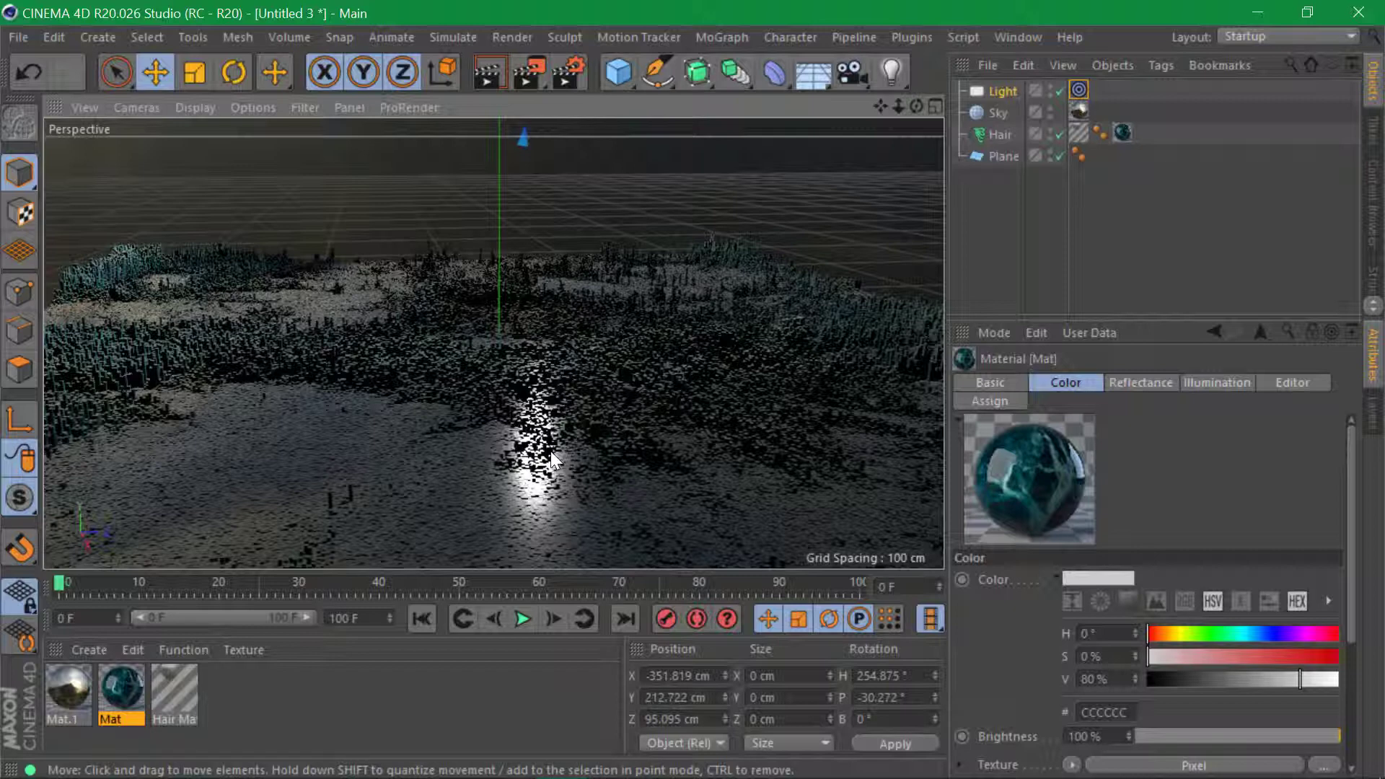
{"action": "double_click", "coordinate": [123, 682]}
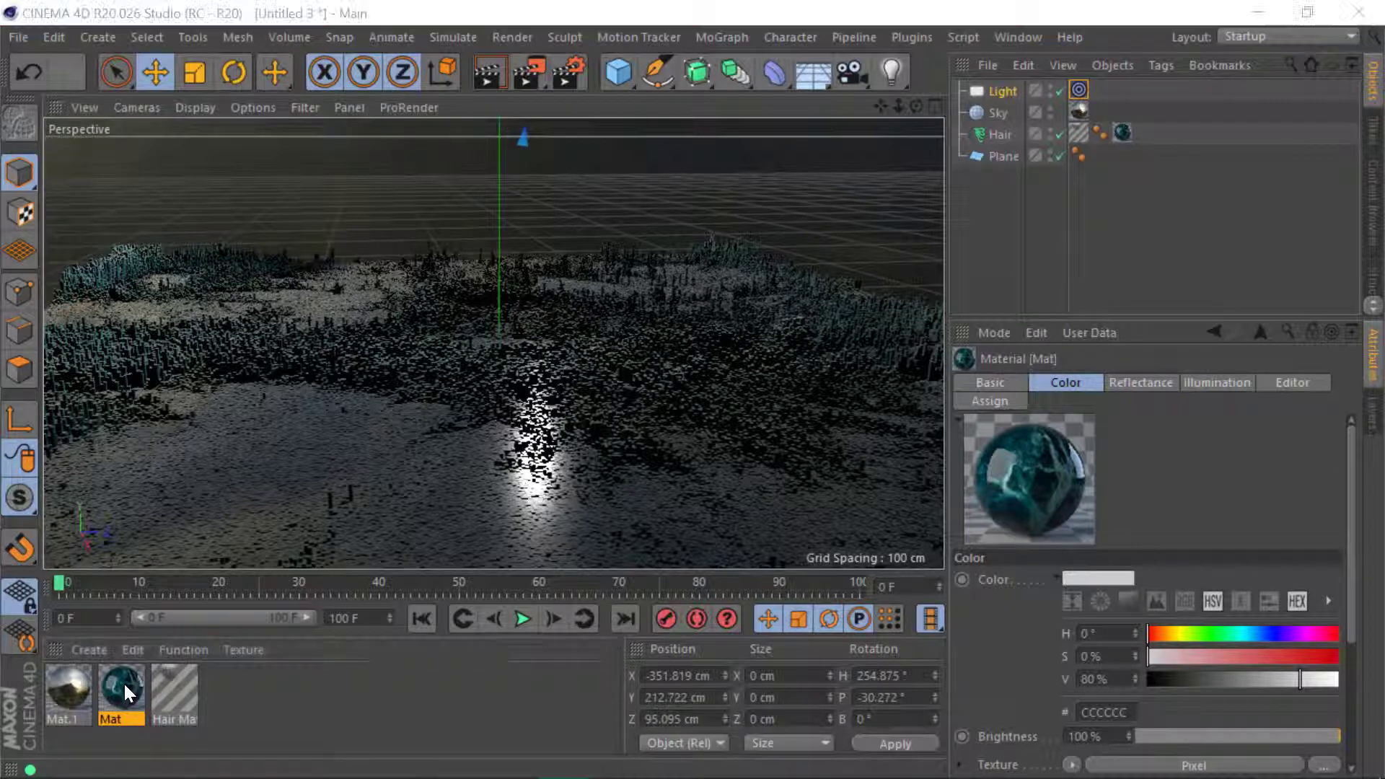
{"action": "left_click_drag", "start_coordinate": [1145, 134], "coordinate": [990, 101]}
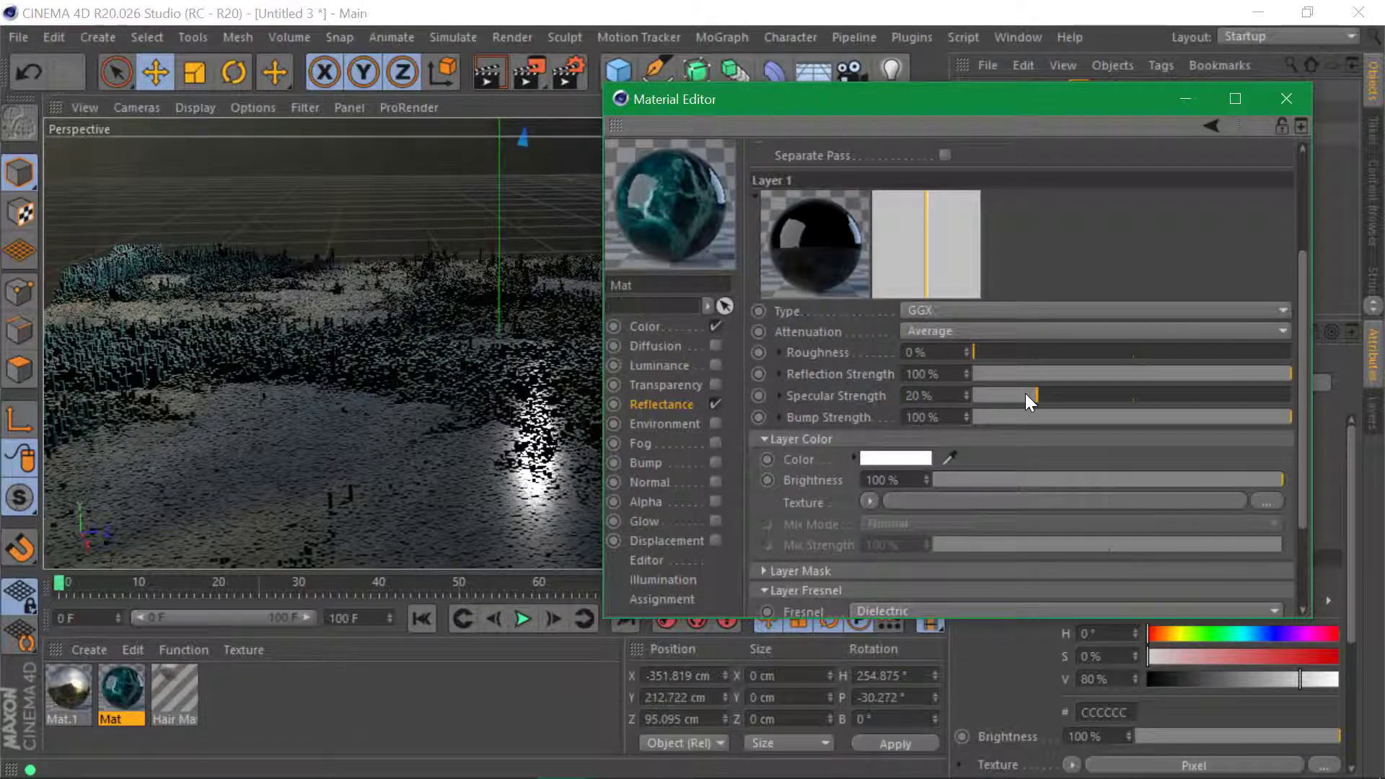
{"action": "left_click", "coordinate": [1189, 101]}
Disable Show in Specular and enable Show in Reflection for the area light
{"action": "left_click", "coordinate": [1002, 91]}
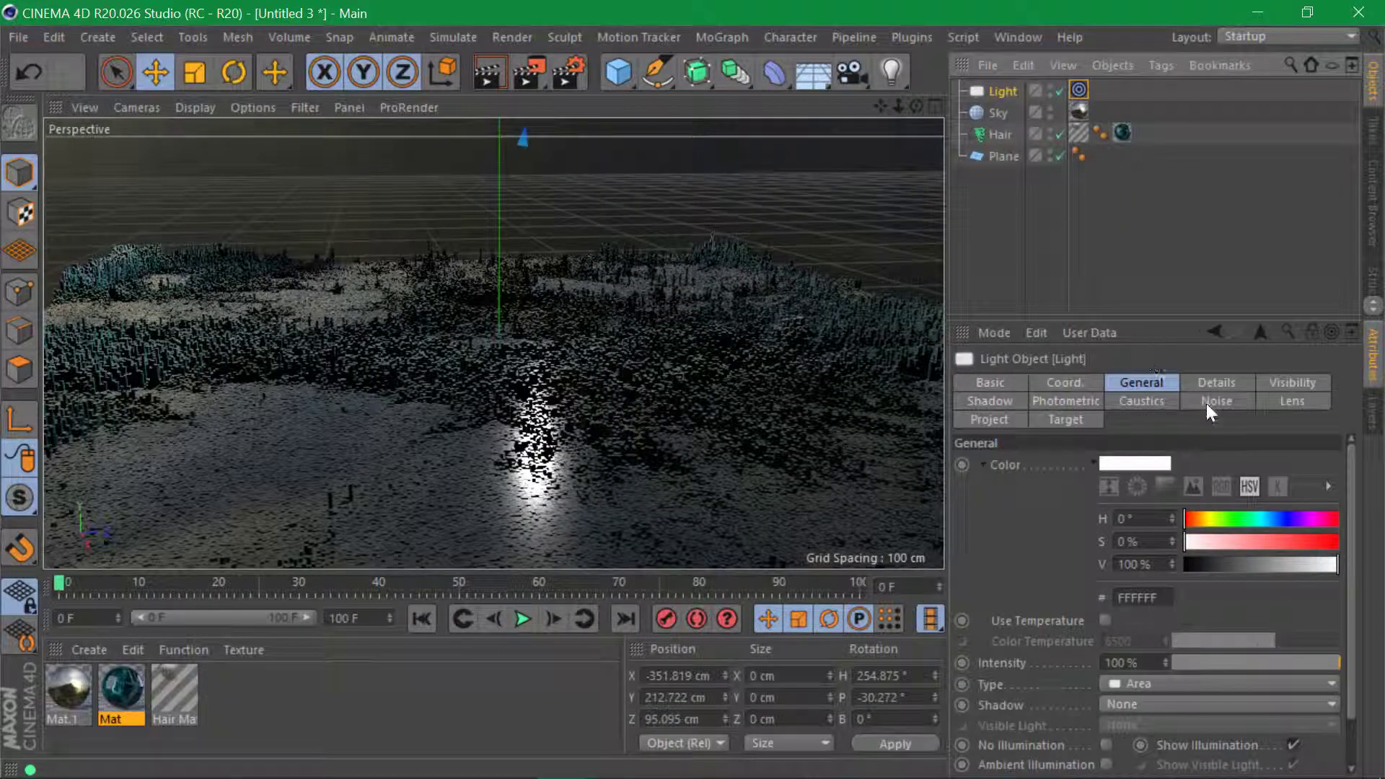
{"action": "left_click", "coordinate": [1215, 384]}
{"action": "scroll", "coordinate": [1353, 561], "scroll_direction": "down", "scroll_amount": 5}
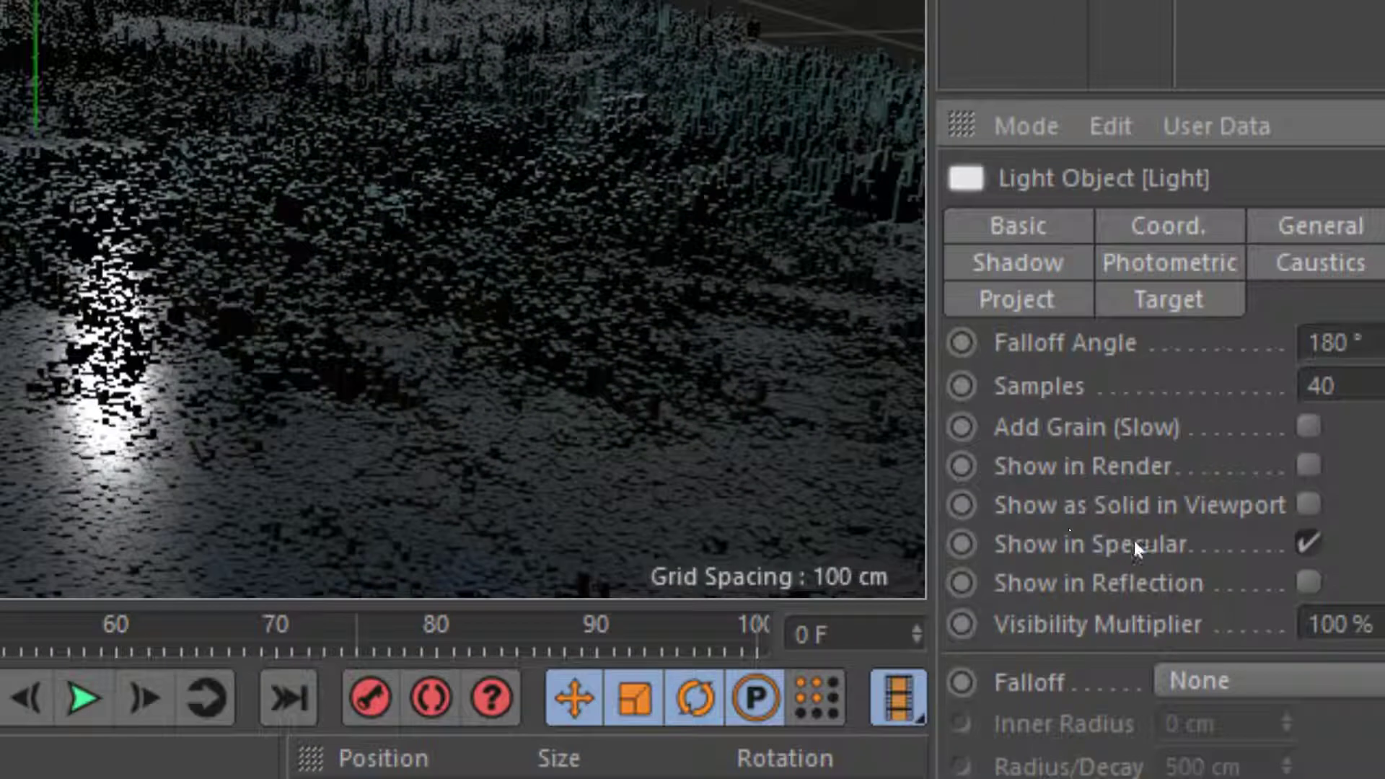
{"action": "left_click", "coordinate": [1134, 540]}
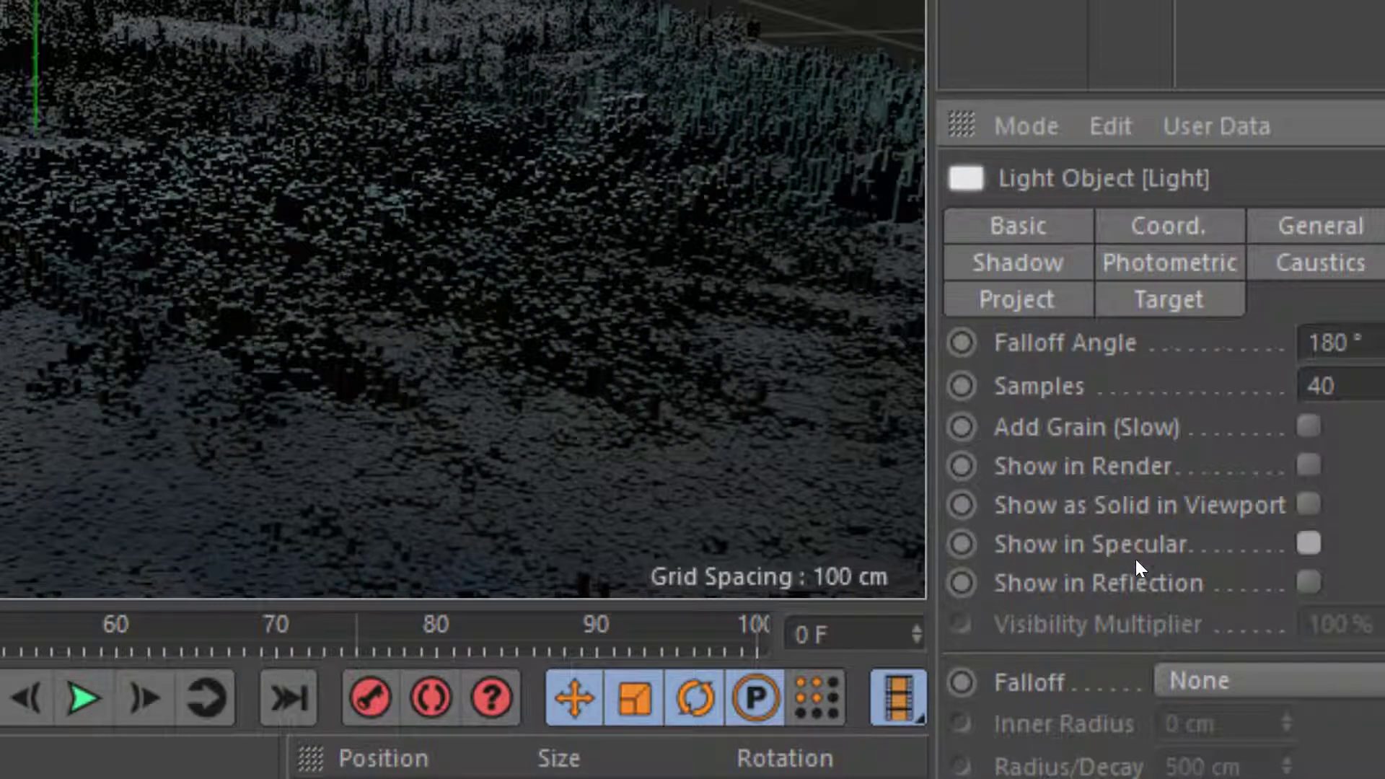
{"action": "left_click", "coordinate": [1137, 566]}
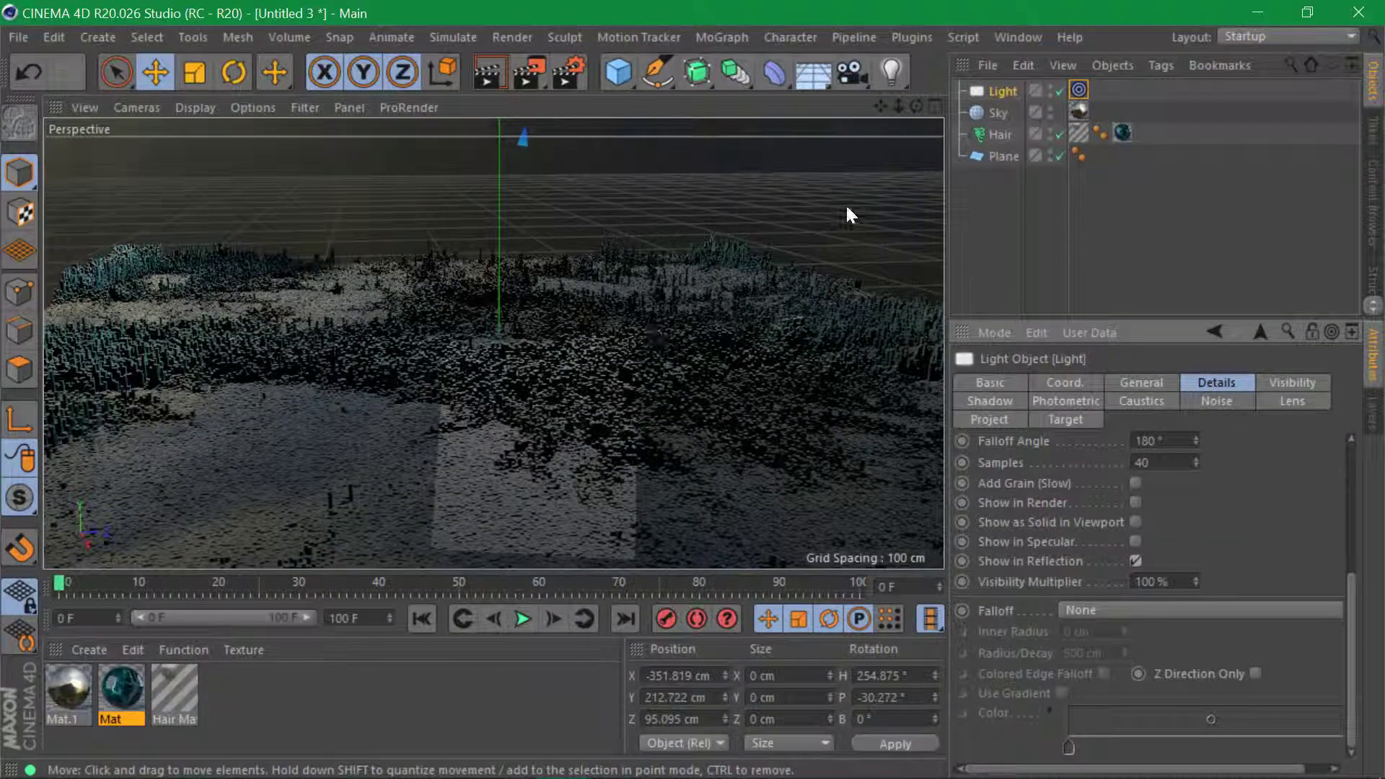
Set the area light's shadow type to Area and its intensity to 189%
{"action": "left_click", "coordinate": [1167, 381]}
{"action": "left_click", "coordinate": [1137, 651]}
{"action": "left_click", "coordinate": [1147, 734]}
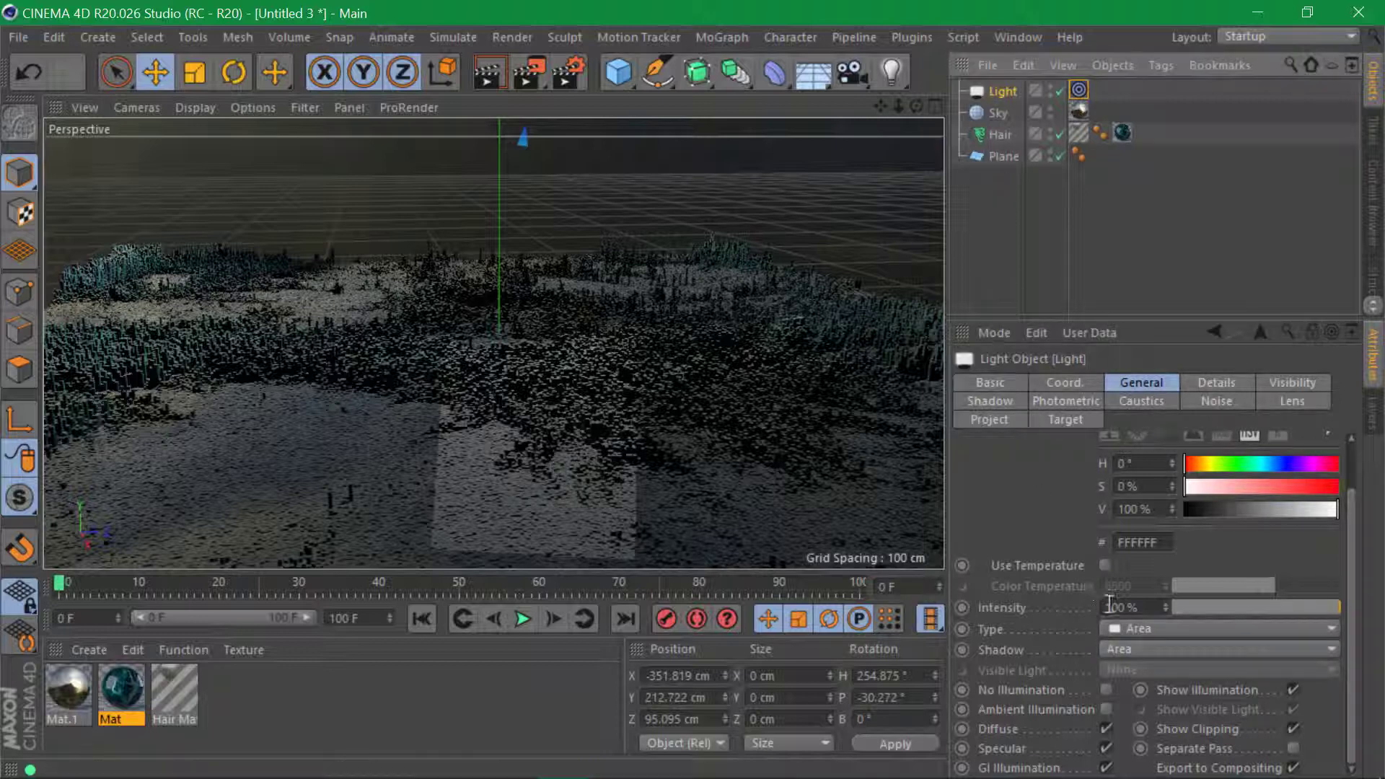
{"action": "left_click_drag", "start_coordinate": [1166, 607], "coordinate": [1166, 573]}
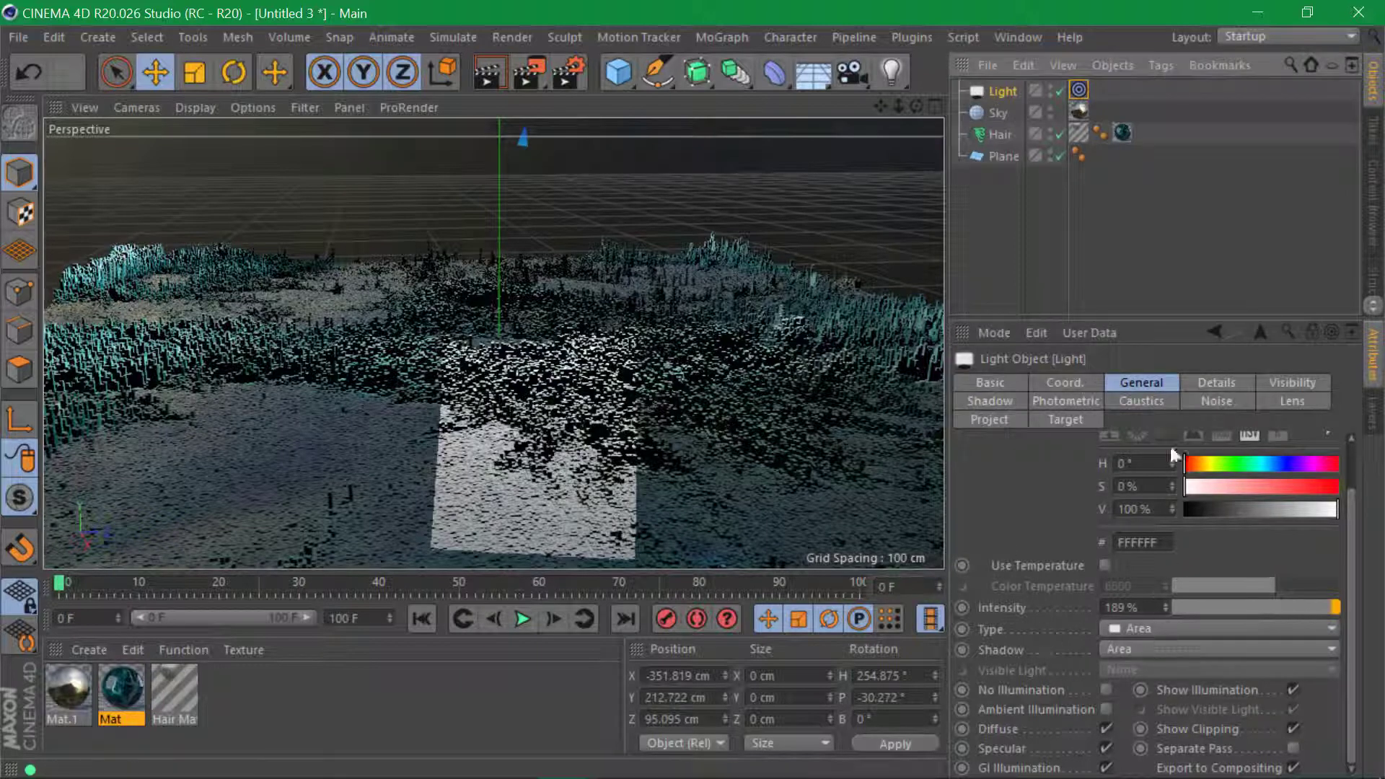
Set the area light's falloff to Inverse Square (Physically Accurate) and deselect the light
{"action": "left_click", "coordinate": [1216, 382]}
{"action": "scroll", "coordinate": [1351, 632], "scroll_direction": "down", "scroll_amount": 5}
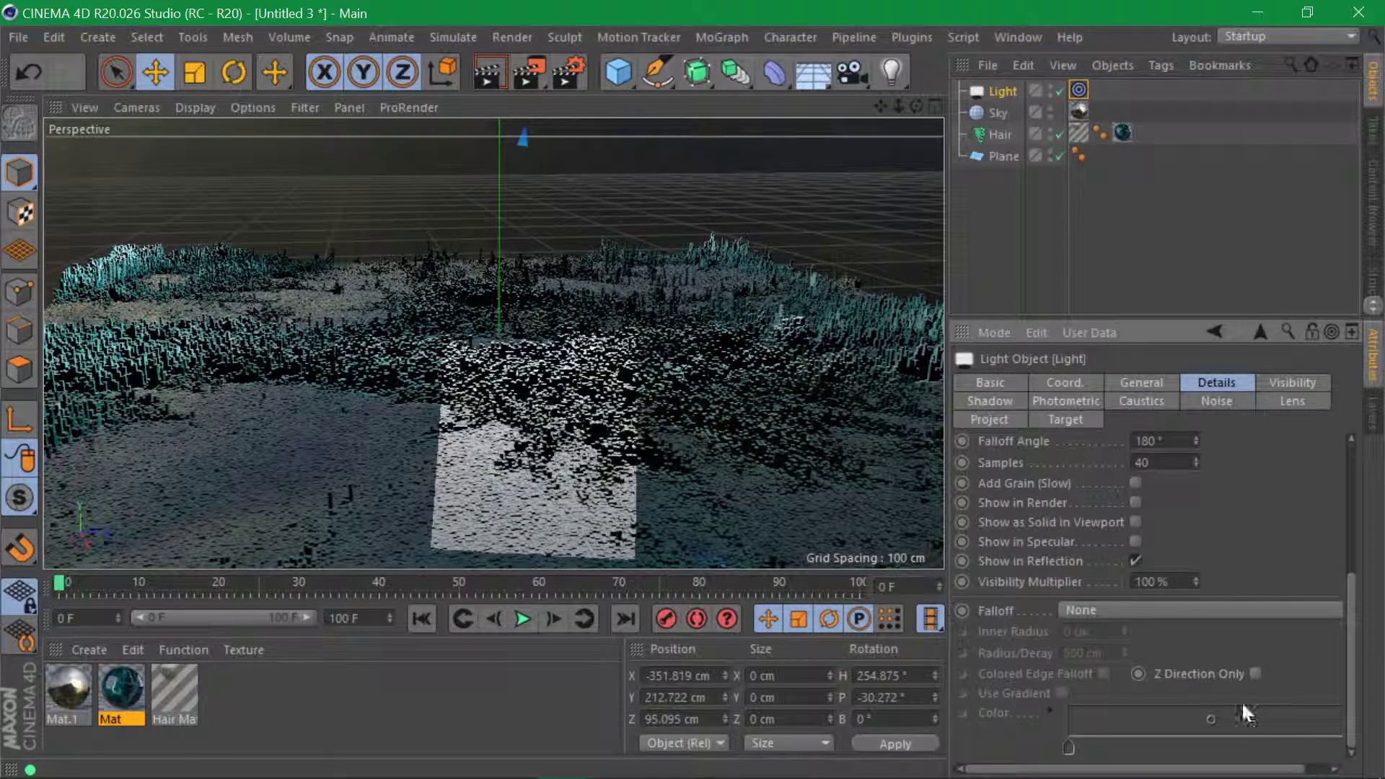
{"action": "left_click", "coordinate": [1102, 611]}
{"action": "left_click", "coordinate": [1173, 643]}
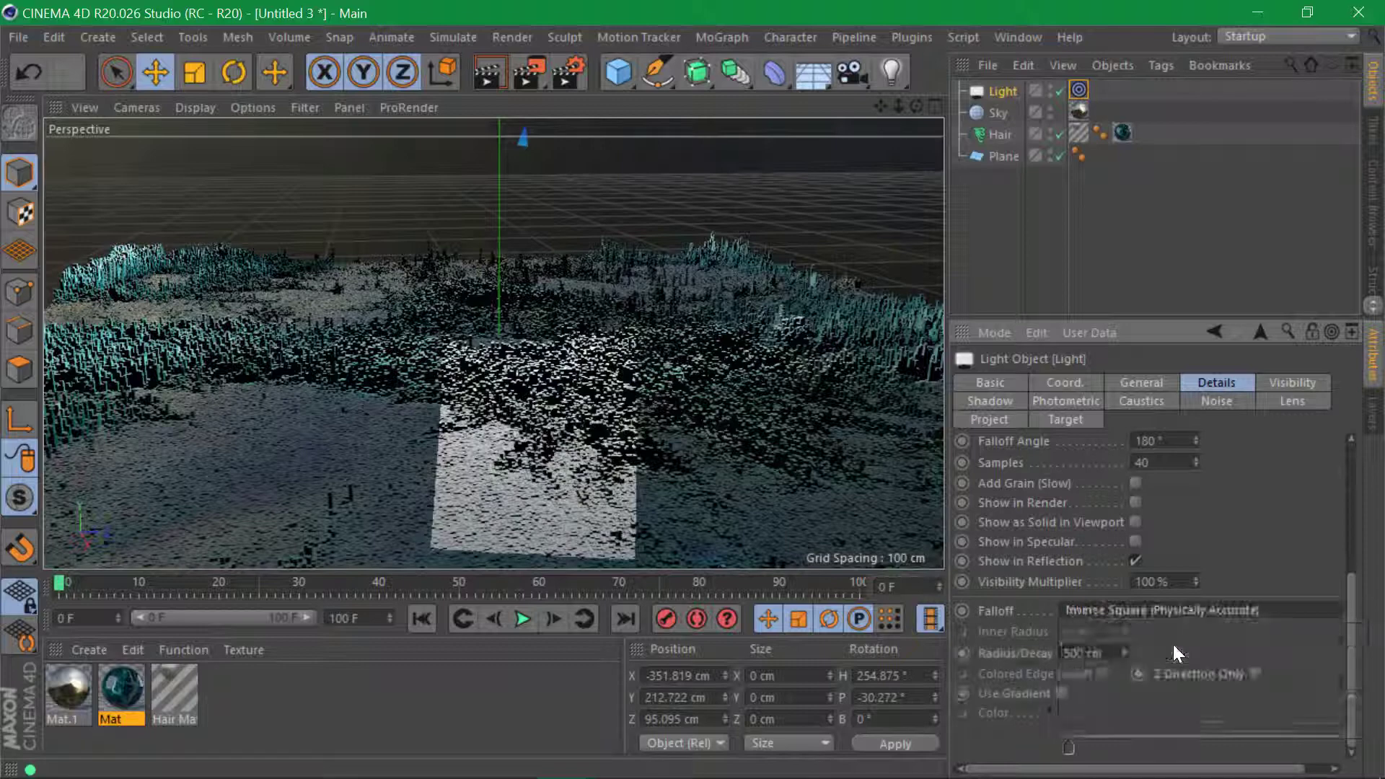
{"action": "left_click", "coordinate": [990, 221]}
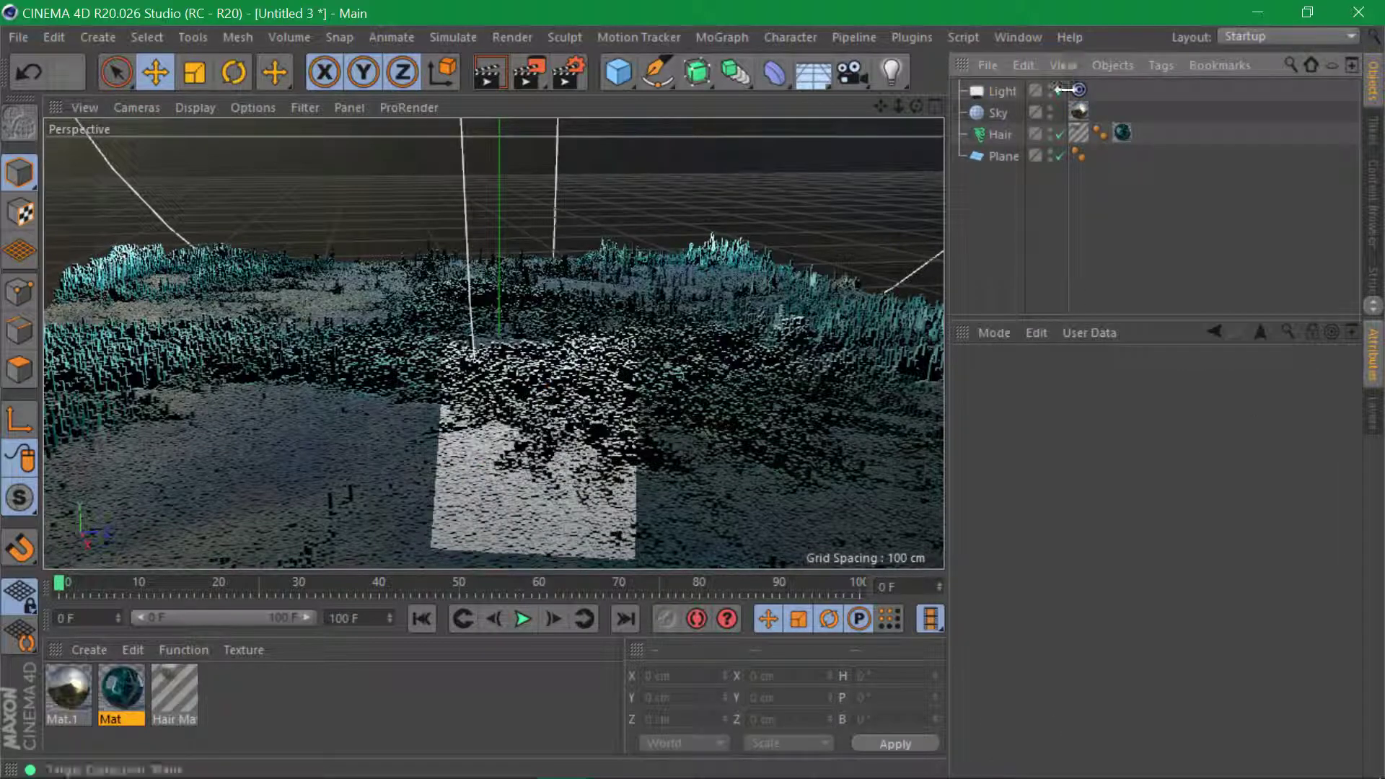
Enlarge the area light's rectangle and reduce its falloff radius in the viewport
{"action": "left_click_drag", "start_coordinate": [529, 333], "coordinate": [578, 374], "text": "alt"}
{"action": "scroll", "coordinate": [556, 347], "scroll_direction": "down", "scroll_amount": 5}
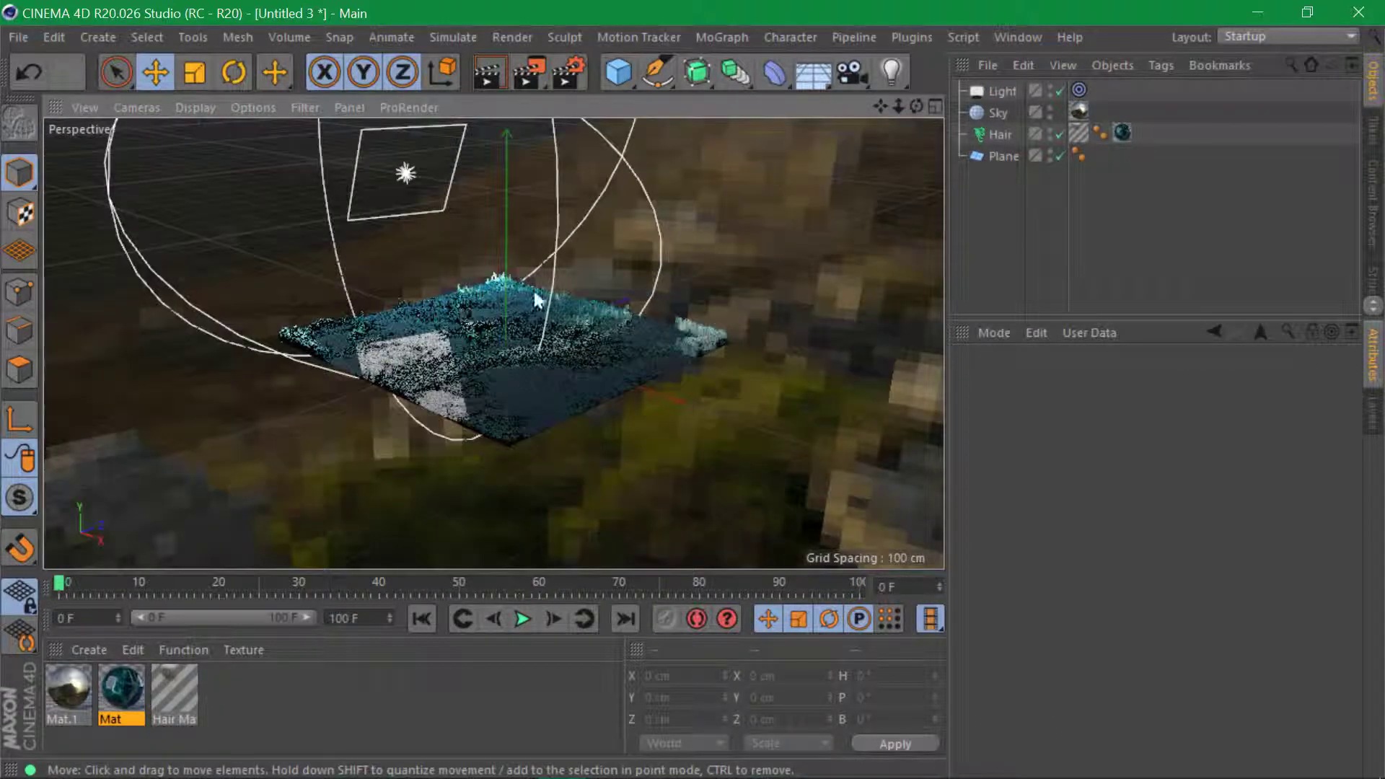
{"action": "left_click", "coordinate": [456, 192]}
{"action": "key", "text": "t"}
{"action": "left_click_drag", "start_coordinate": [530, 201], "coordinate": [633, 146]}
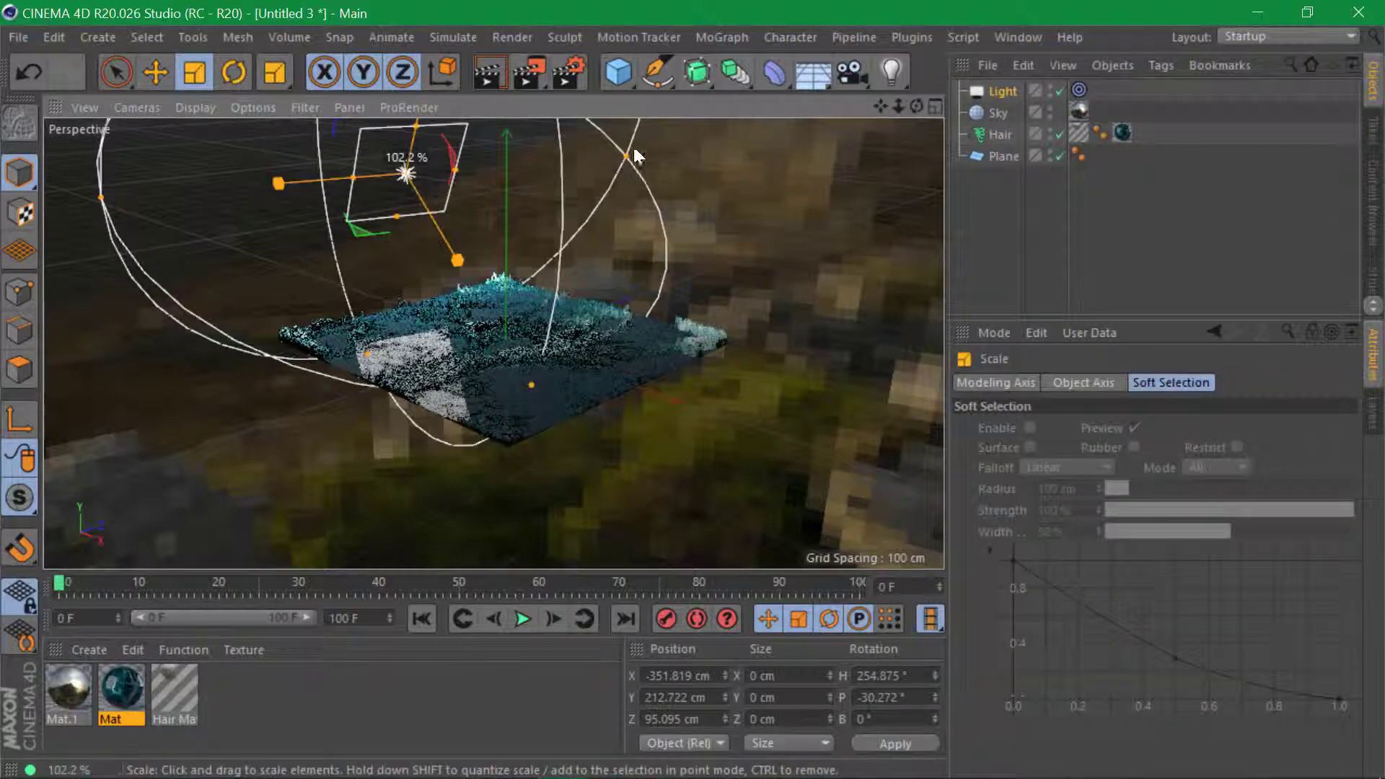
{"action": "key", "text": "ctrl+z"}
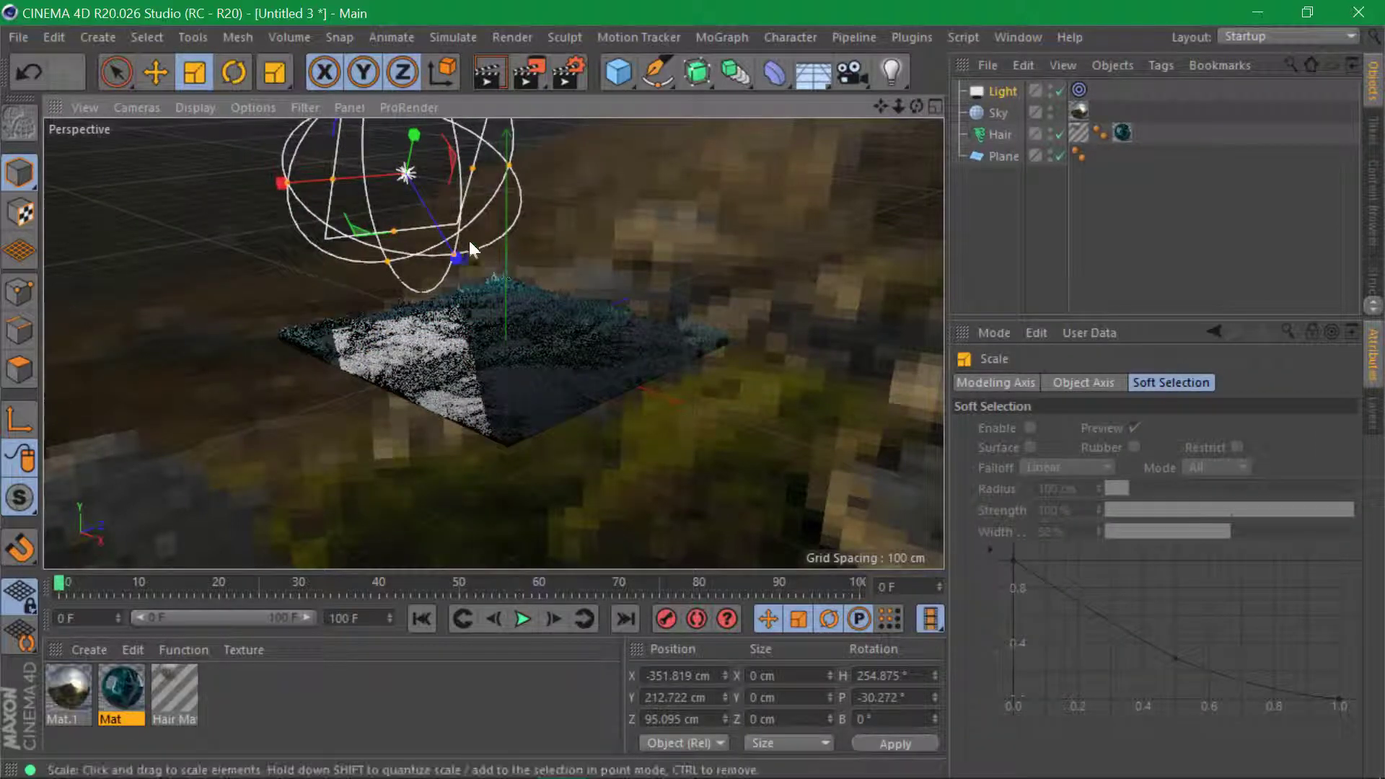
{"action": "left_click_drag", "start_coordinate": [469, 238], "coordinate": [425, 244], "text": "alt"}
{"action": "left_click_drag", "start_coordinate": [580, 210], "coordinate": [543, 228]}
Move the area light farther back from the plane, to about X -444, Y 268, Z 120 cm
{"action": "left_click_drag", "start_coordinate": [514, 318], "coordinate": [737, 353], "text": "alt"}
{"action": "key", "text": "e"}
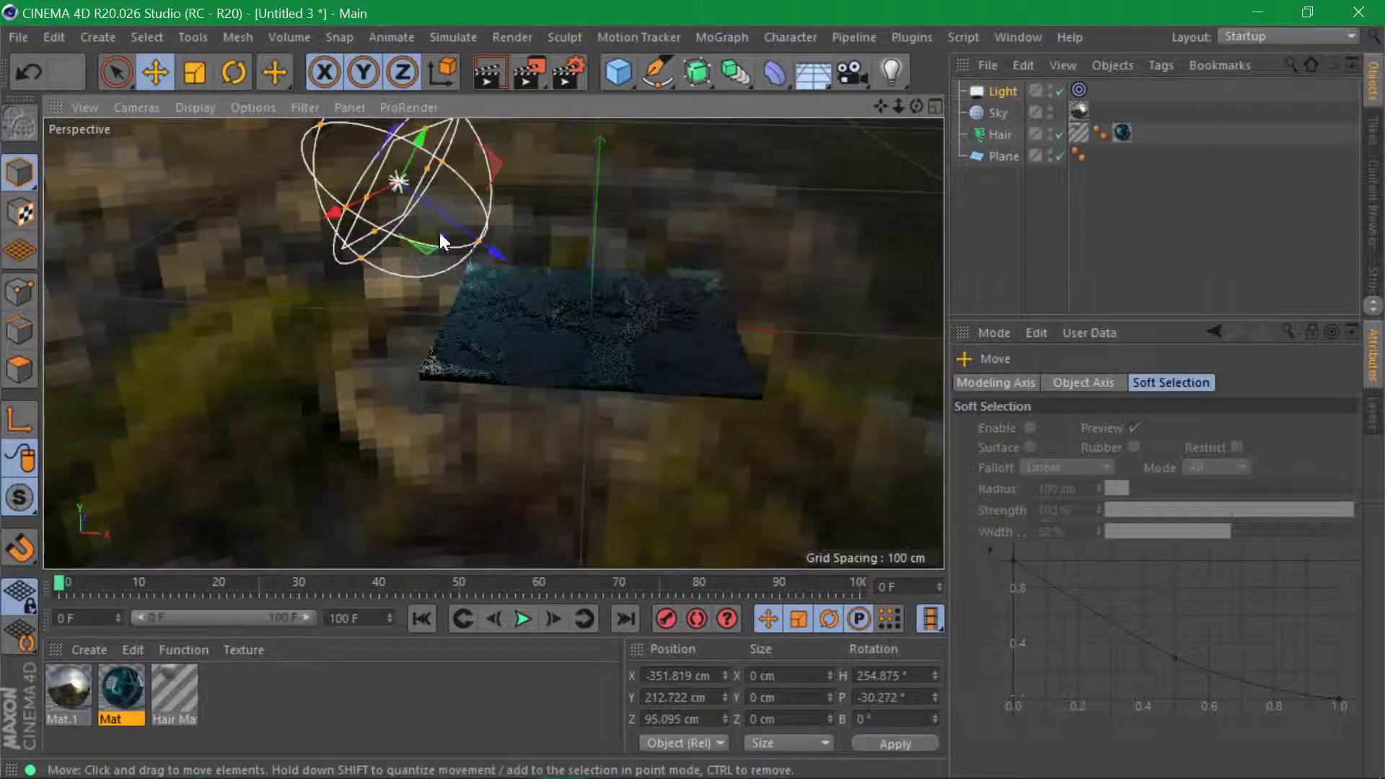
{"action": "left_click_drag", "start_coordinate": [457, 226], "coordinate": [414, 195]}
{"action": "left_click_drag", "start_coordinate": [534, 283], "coordinate": [477, 322], "text": "alt"}
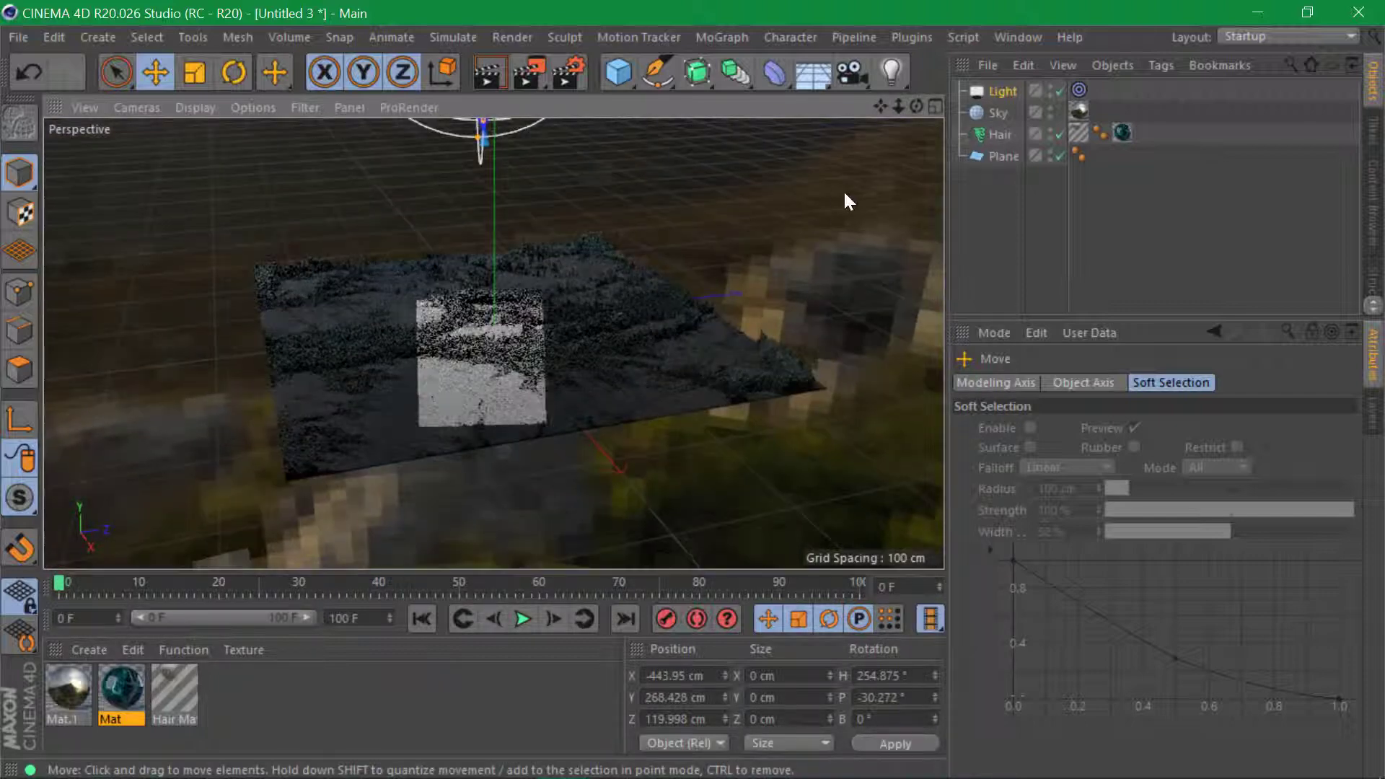
Add a camera, look through it with a Portrait (80 mm) focal length, and frame the columns from a lower, closer angle
{"action": "left_click", "coordinate": [866, 72]}
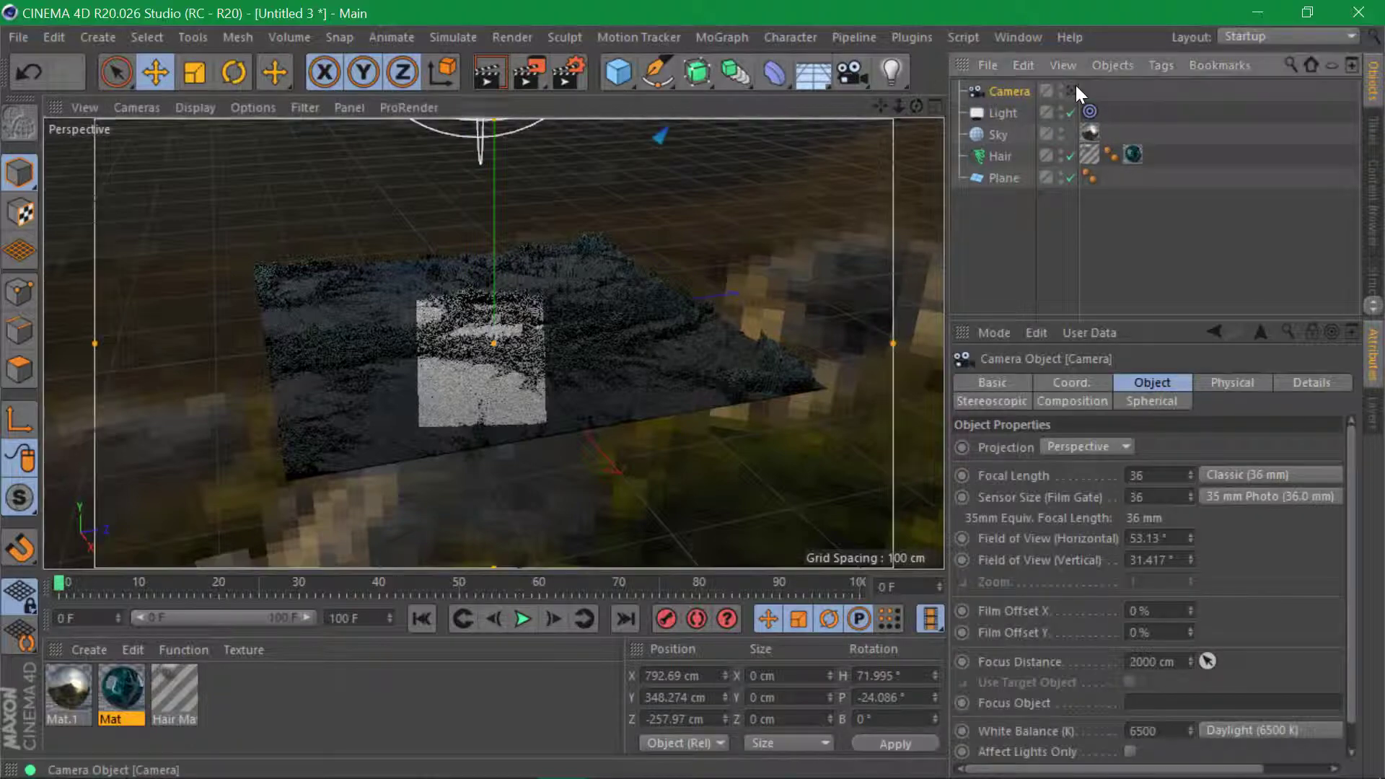
{"action": "left_click", "coordinate": [1242, 474]}
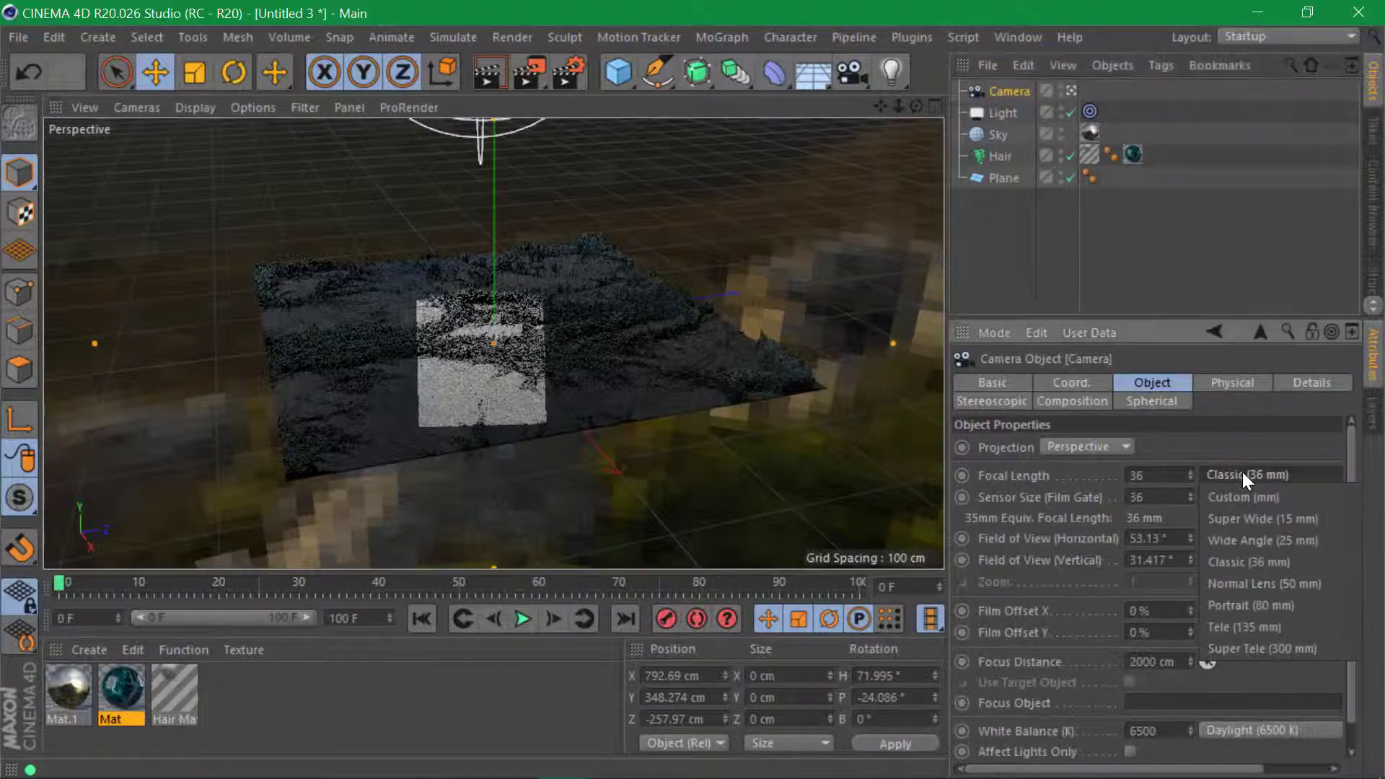
{"action": "left_click", "coordinate": [1275, 604]}
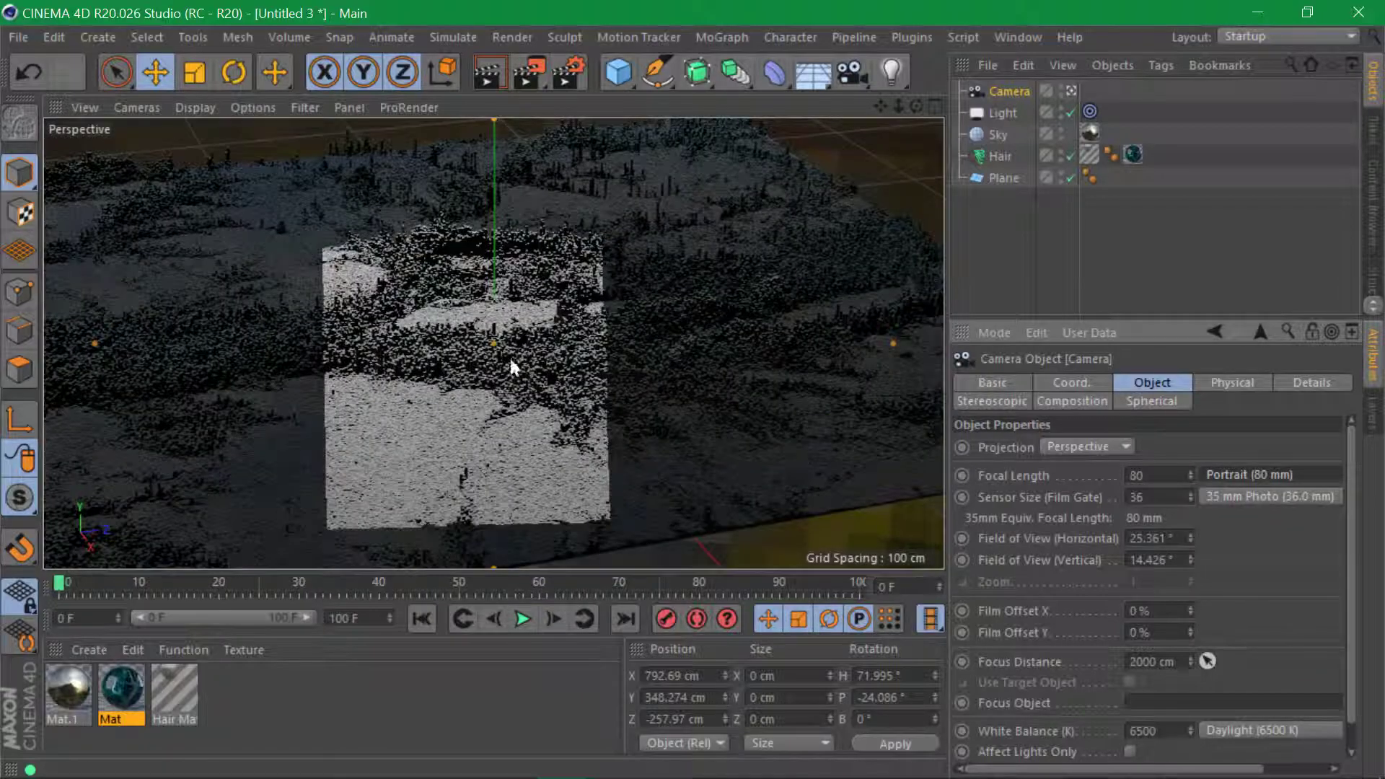
{"action": "left_click_drag", "start_coordinate": [610, 362], "coordinate": [601, 312], "text": "alt"}
{"action": "right_click_drag", "start_coordinate": [600, 310], "coordinate": [602, 310], "text": "alt"}
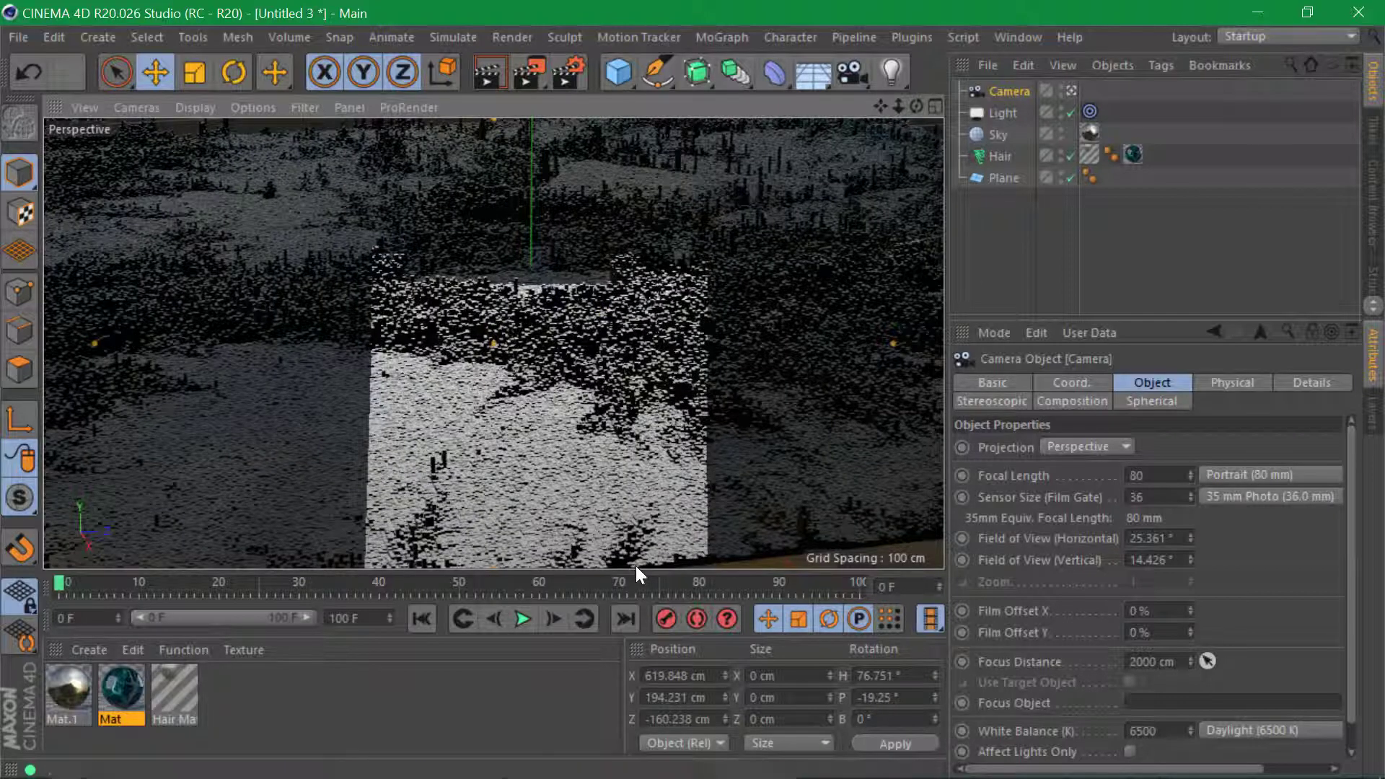
Set the perspective view's tinted border opacity to 89% so the area outside the render frame is darkened
{"action": "left_click_drag", "start_coordinate": [633, 570], "coordinate": [633, 333]}
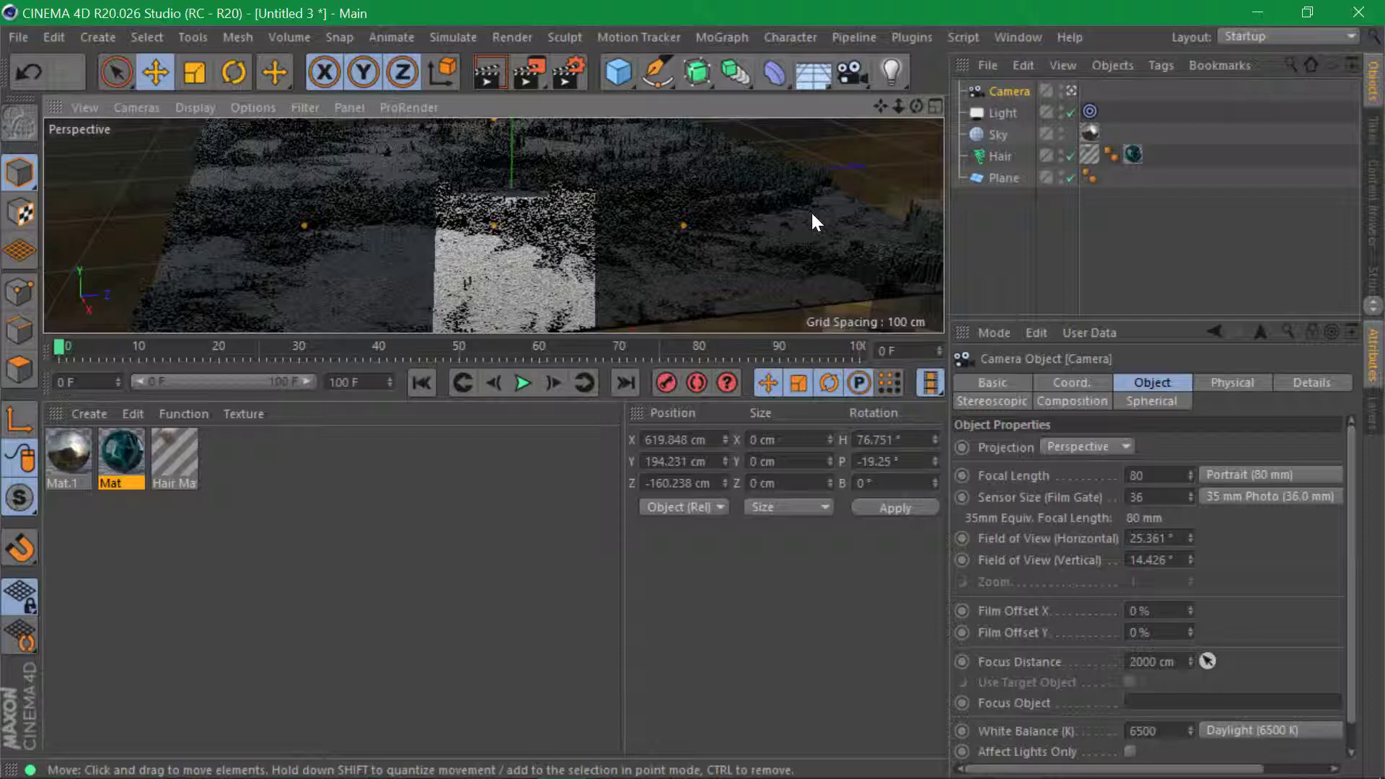
{"action": "key", "text": "shift+v"}
{"action": "left_click", "coordinate": [248, 106]}
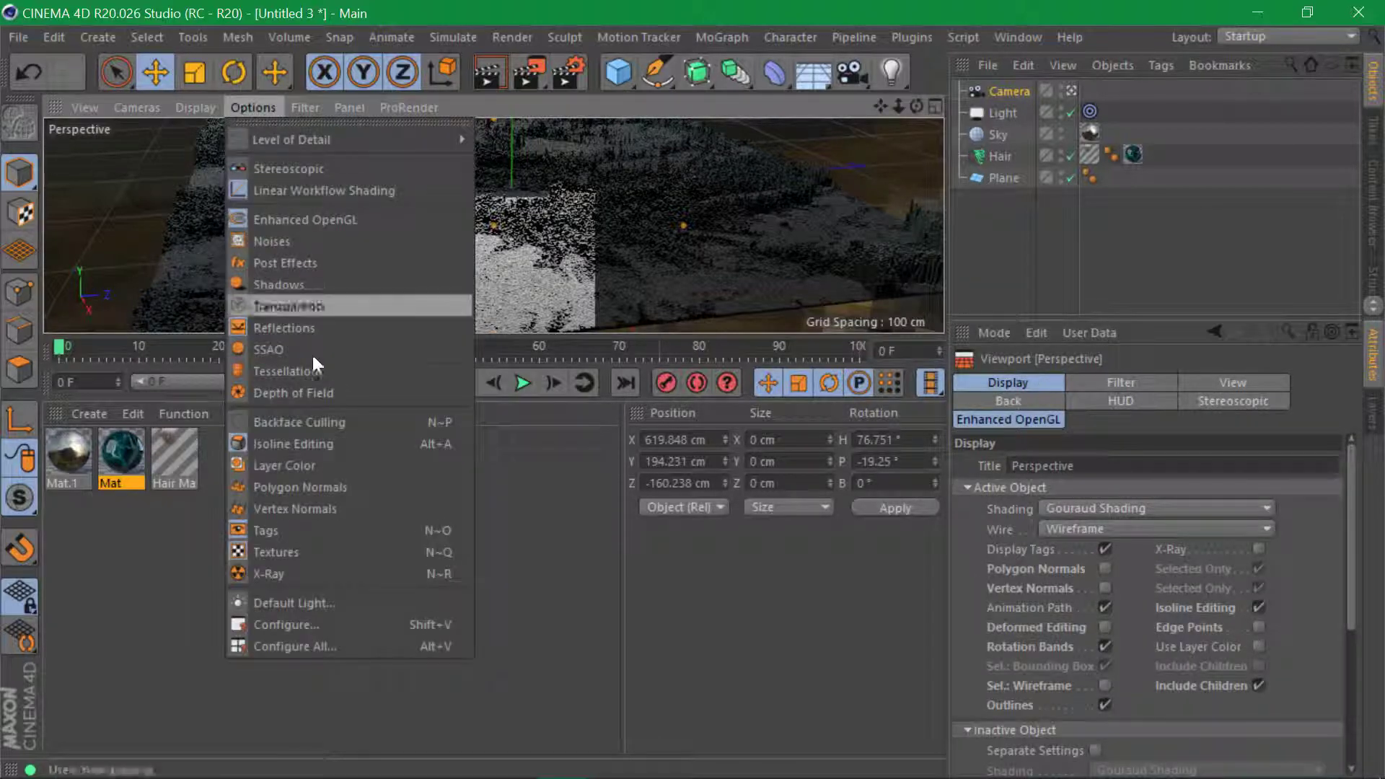
{"action": "left_click", "coordinate": [318, 622]}
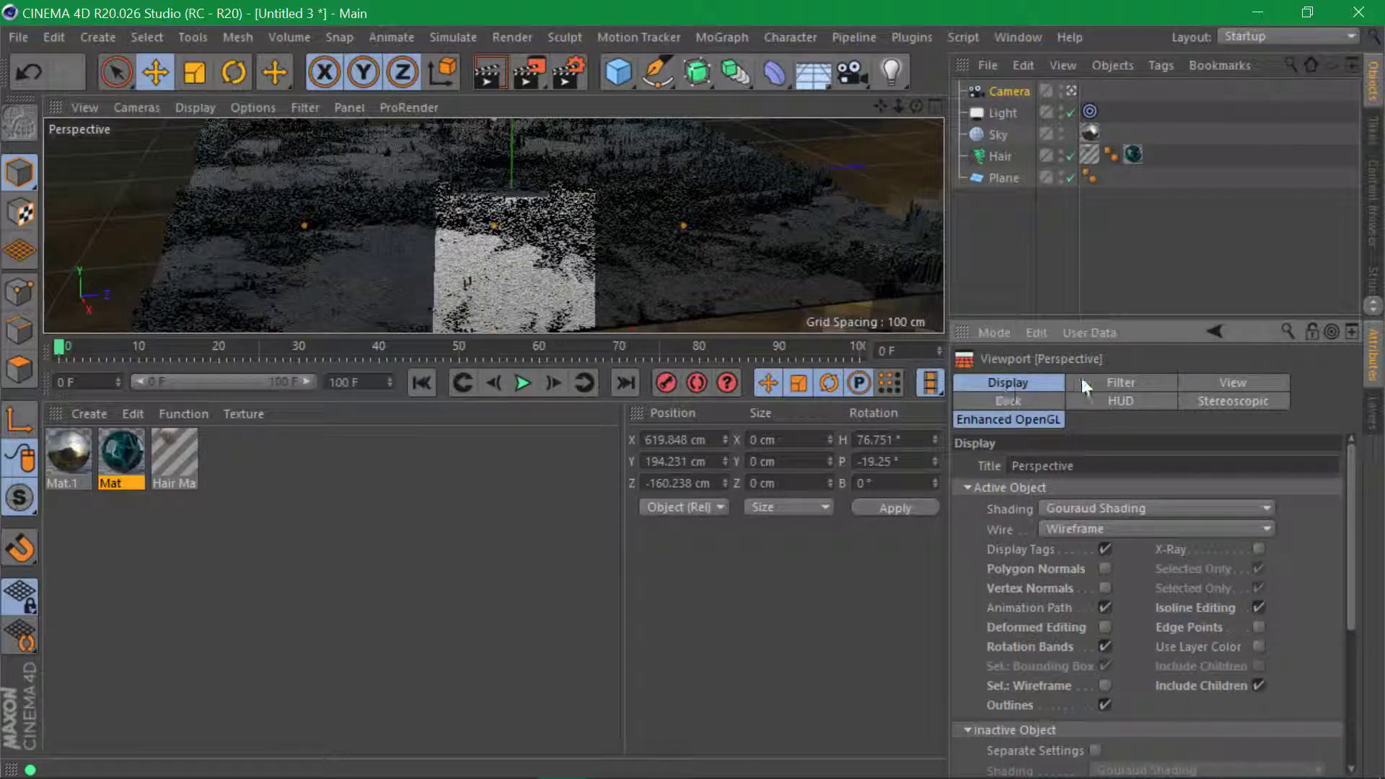
{"action": "left_click", "coordinate": [1263, 383]}
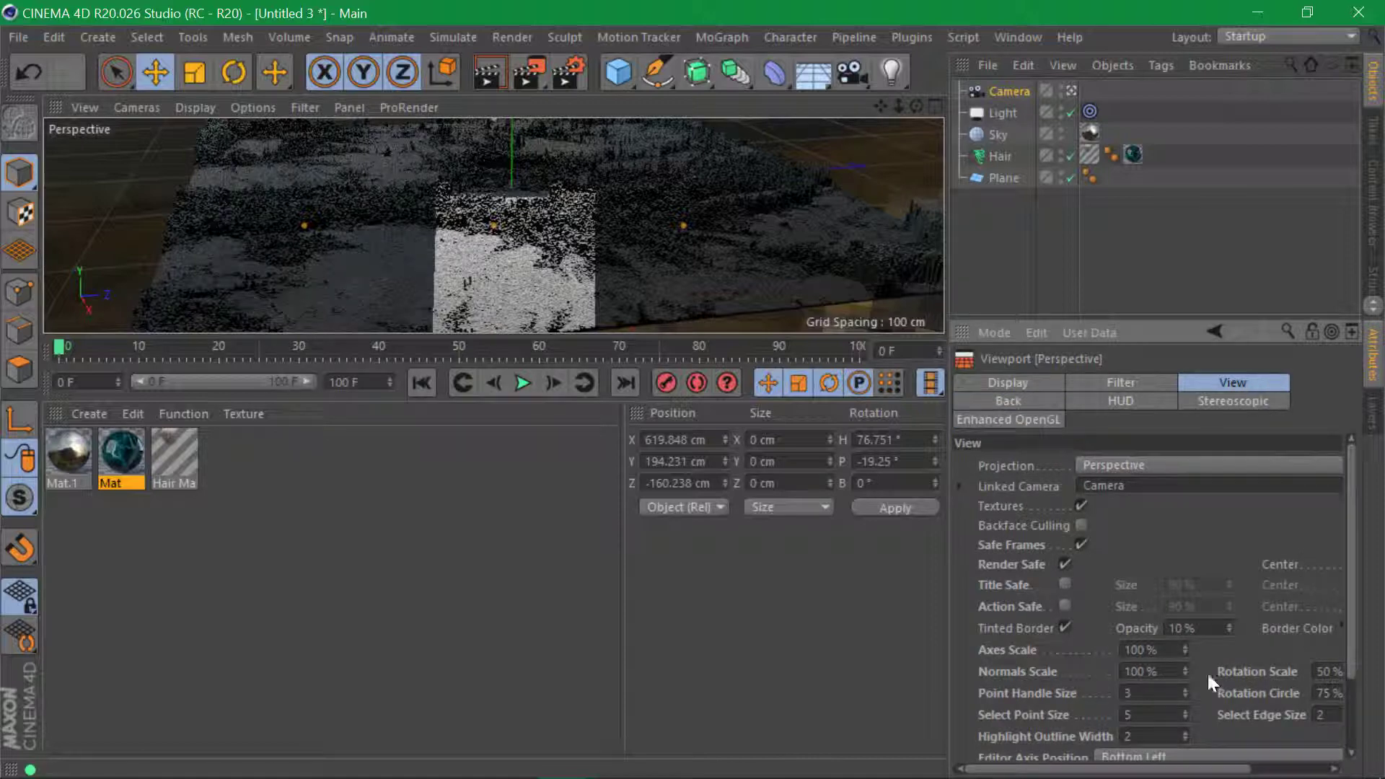
{"action": "mouse_move", "coordinate": [1230, 628]}
{"action": "left_mouse_down"}
{"action": "mouse_move", "coordinate": [1231, 577]}
{"action": "mouse_move", "coordinate": [1236, 632]}
{"action": "left_mouse_up"}
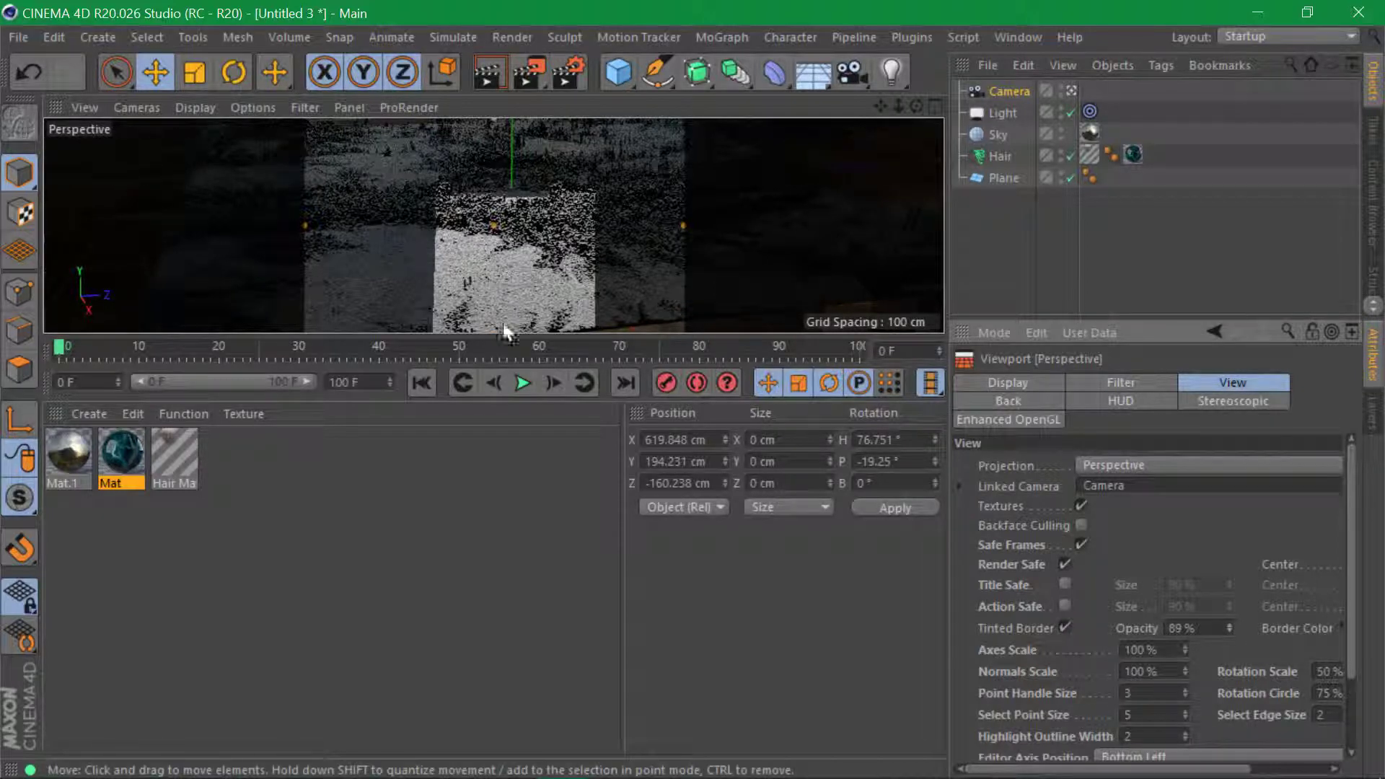
{"action": "left_click_drag", "start_coordinate": [500, 335], "coordinate": [510, 567]}
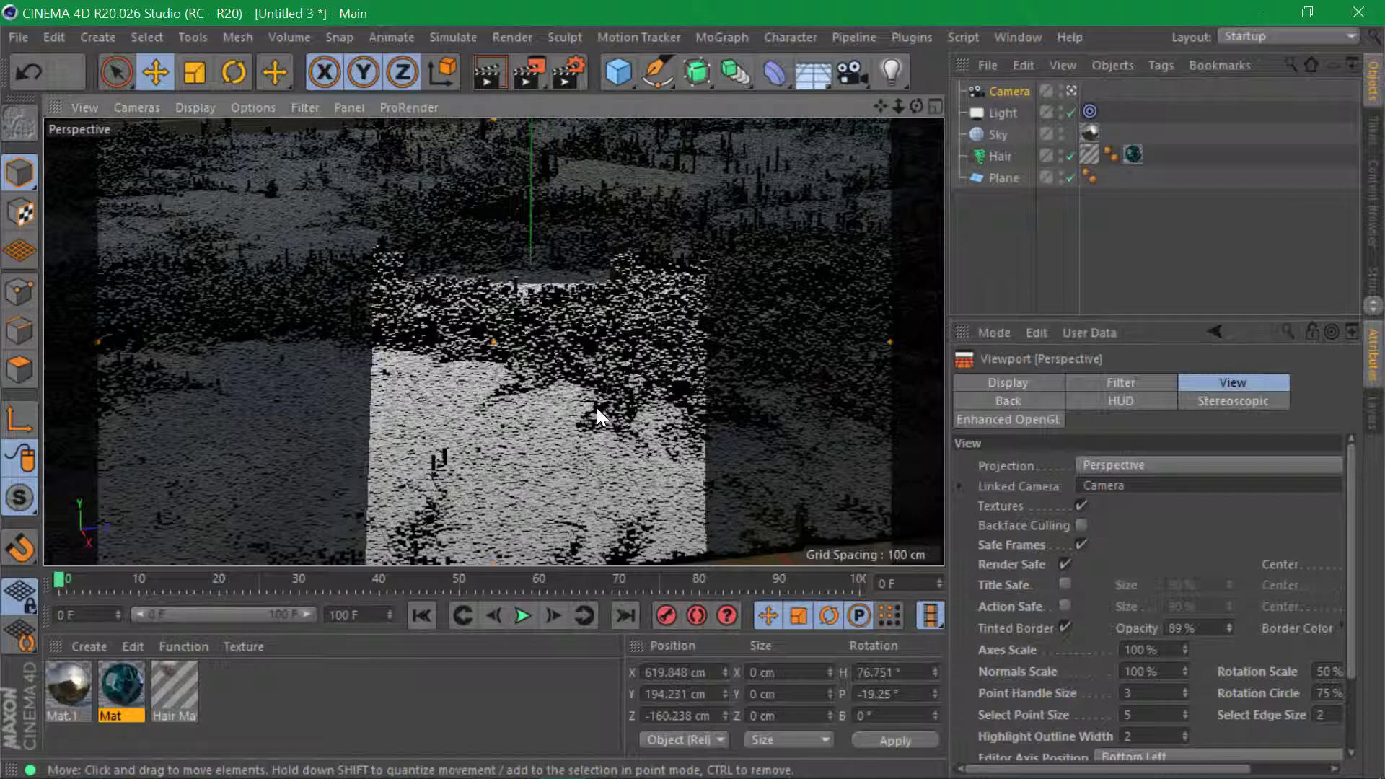
Move the camera closer to the columns, to about X 539, Y 164, Z -136 cm
{"action": "scroll", "coordinate": [609, 404], "scroll_direction": "up", "scroll_amount": 3}
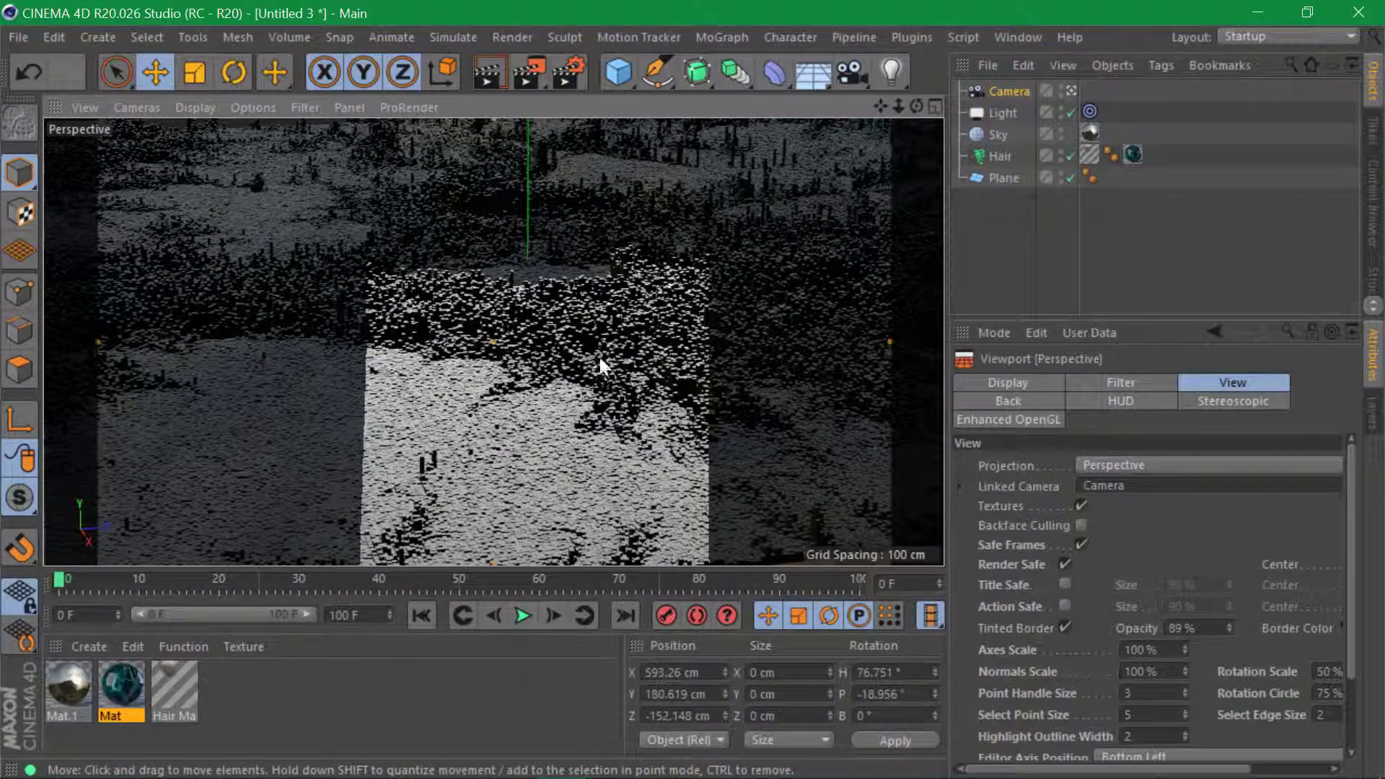
{"action": "scroll", "coordinate": [599, 355], "scroll_direction": "up", "scroll_amount": 3}
{"action": "scroll", "coordinate": [620, 361], "scroll_direction": "up", "scroll_amount": 4}
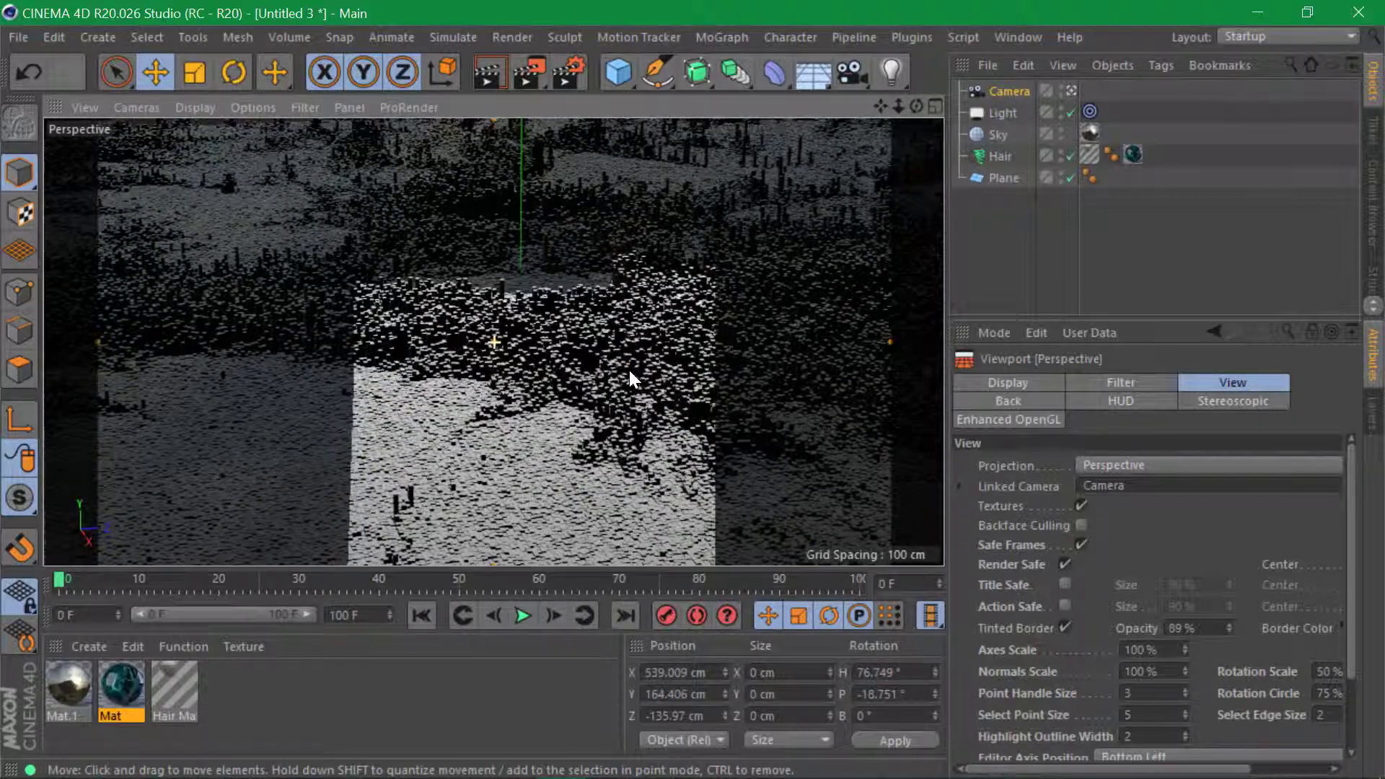
Set the Reflectance layer's roughness to 24% in the marbled teal material Mat, then put its editor away
{"action": "left_click", "coordinate": [998, 111]}
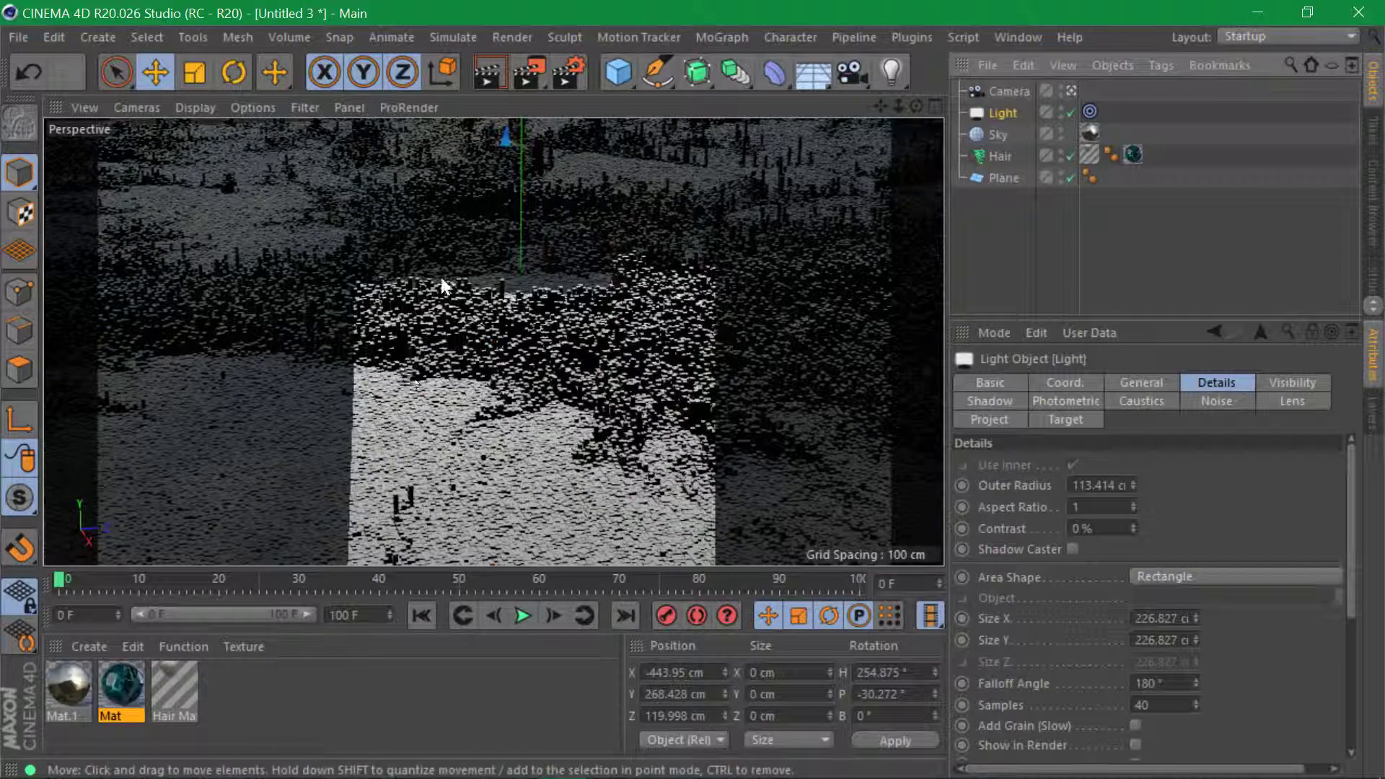
{"action": "left_click", "coordinate": [136, 691]}
{"action": "double_click", "coordinate": [136, 691]}
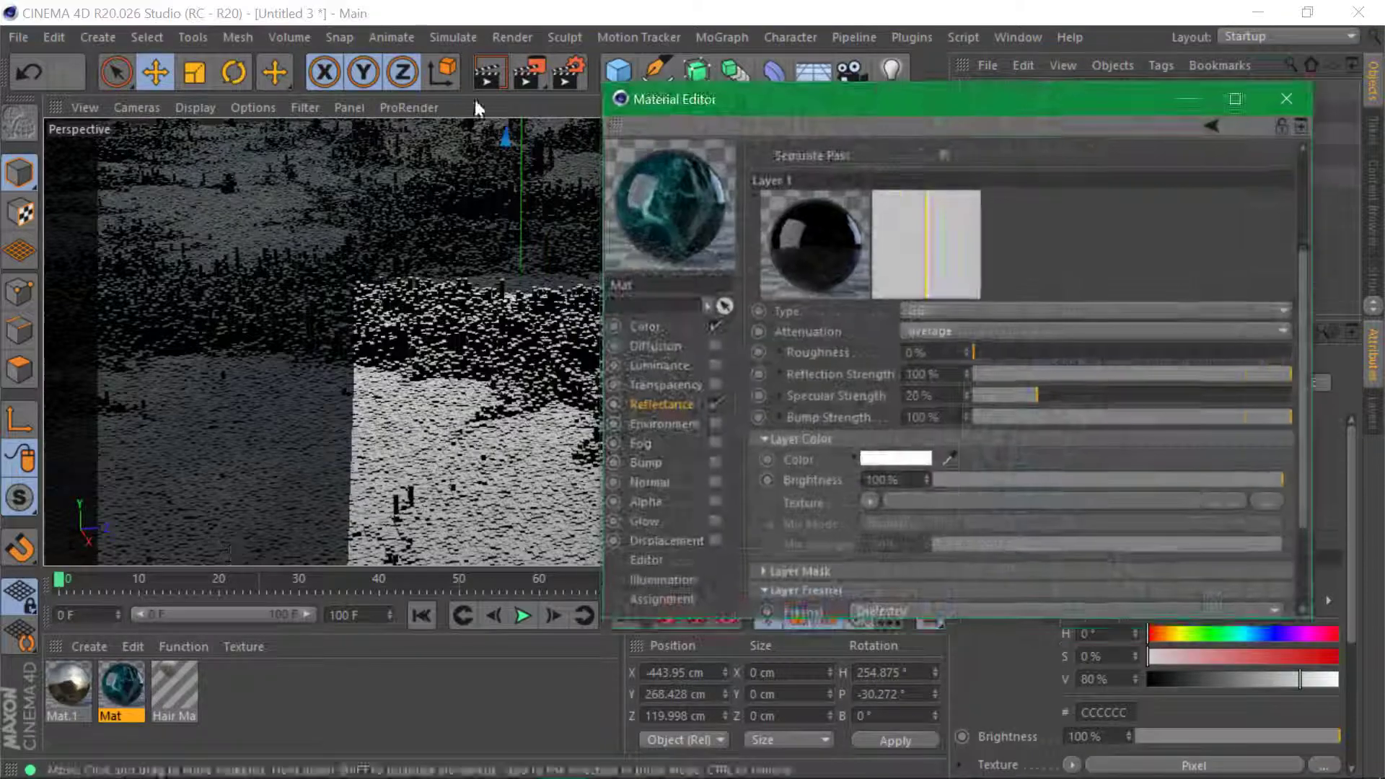
{"action": "left_click_drag", "start_coordinate": [855, 110], "coordinate": [962, 91]}
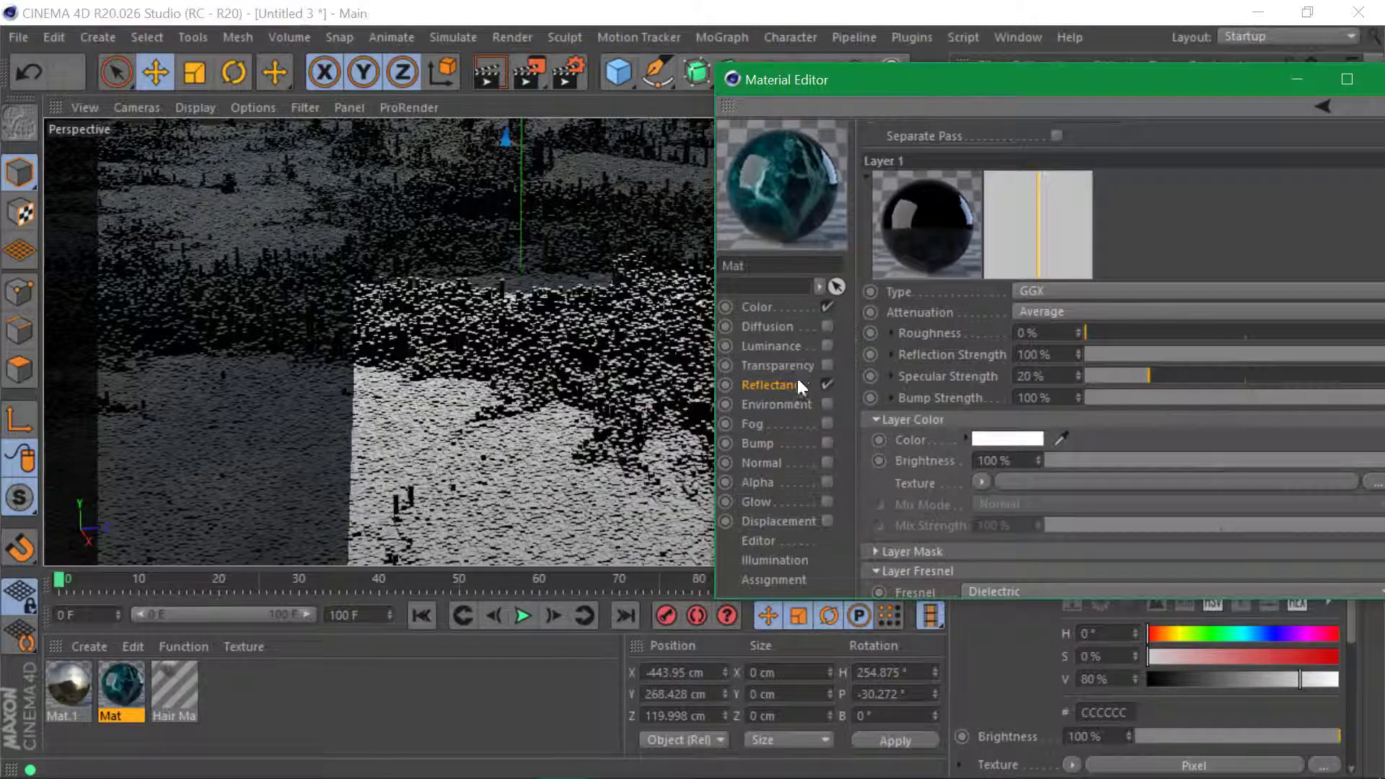
{"action": "left_click_drag", "start_coordinate": [1108, 331], "coordinate": [1183, 331]}
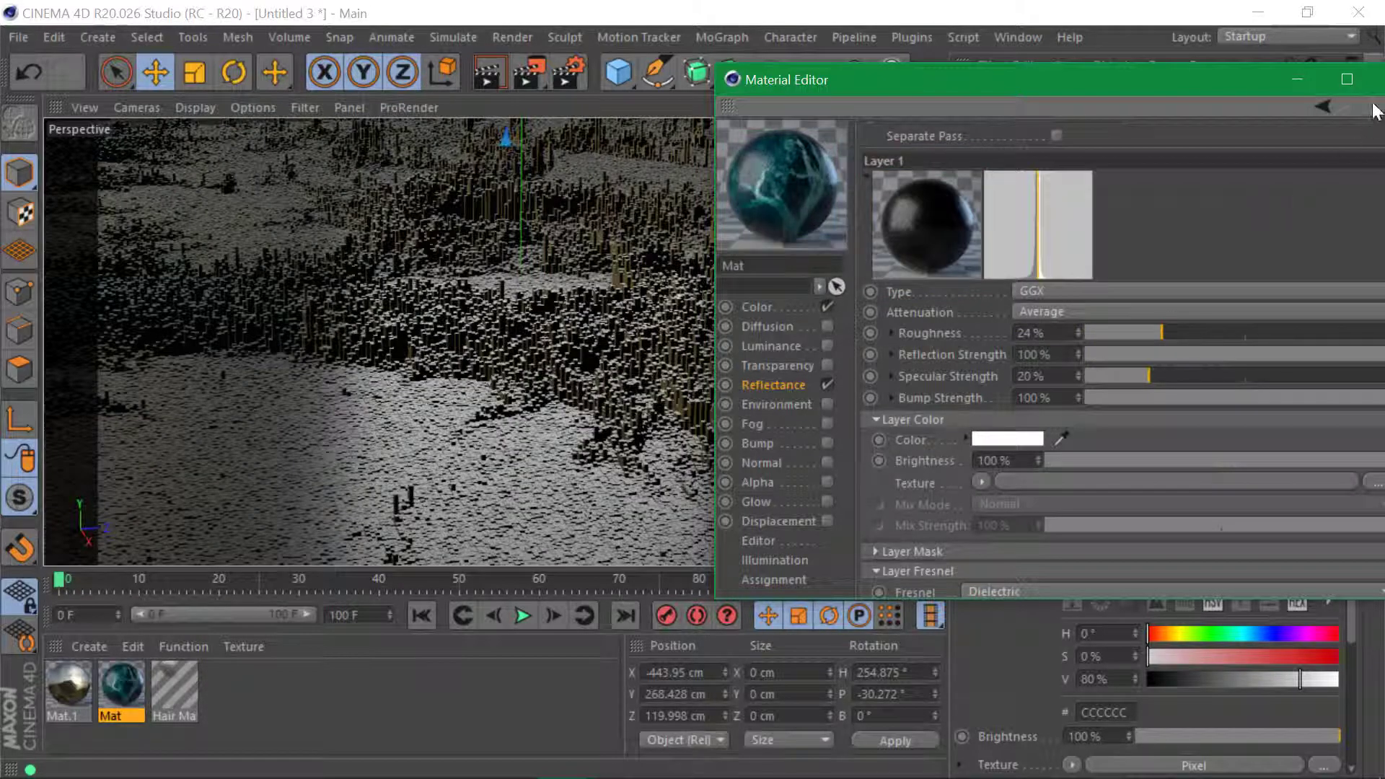
{"action": "left_click", "coordinate": [1297, 80]}
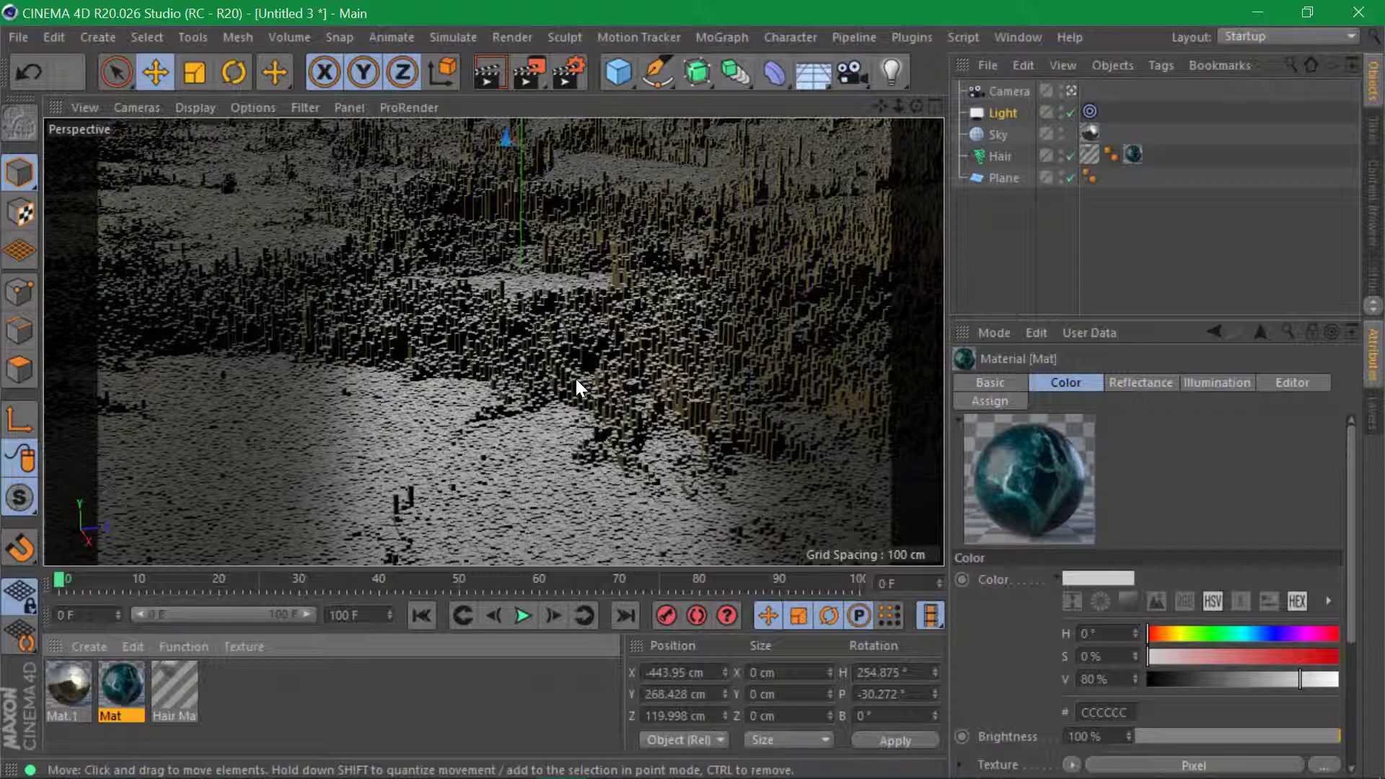
Switch to hair.png in Photoshop, fit the whole image in view, and show only the raw render on Layer 1
{"action": "key", "text": "alt+Tab"}
{"action": "key", "text": "alt+Tab"}
{"action": "key", "text": "alt+Tab"}
{"action": "key", "text": "alt+Tab"}
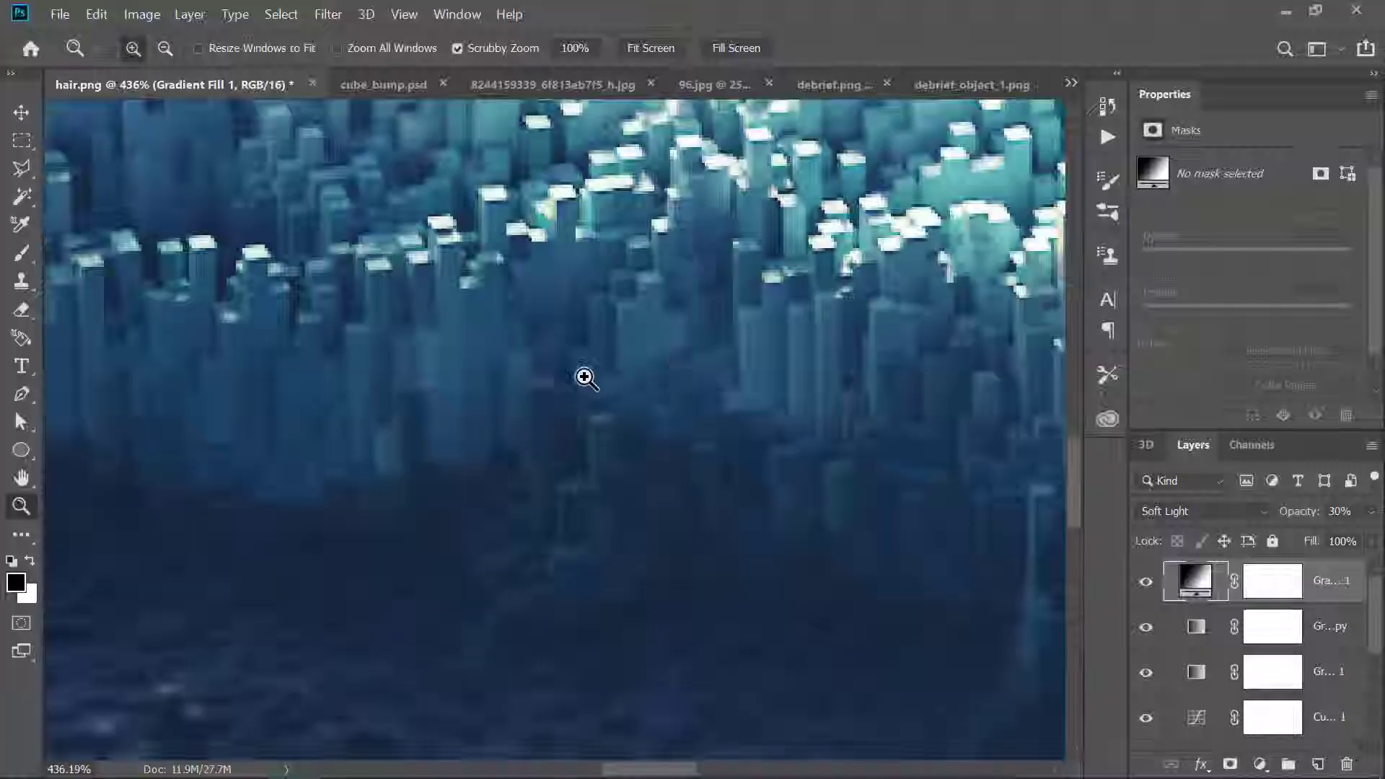
{"action": "left_click_drag", "start_coordinate": [585, 375], "coordinate": [451, 416]}
{"action": "scroll", "coordinate": [1176, 720], "scroll_direction": "down", "scroll_amount": 3}
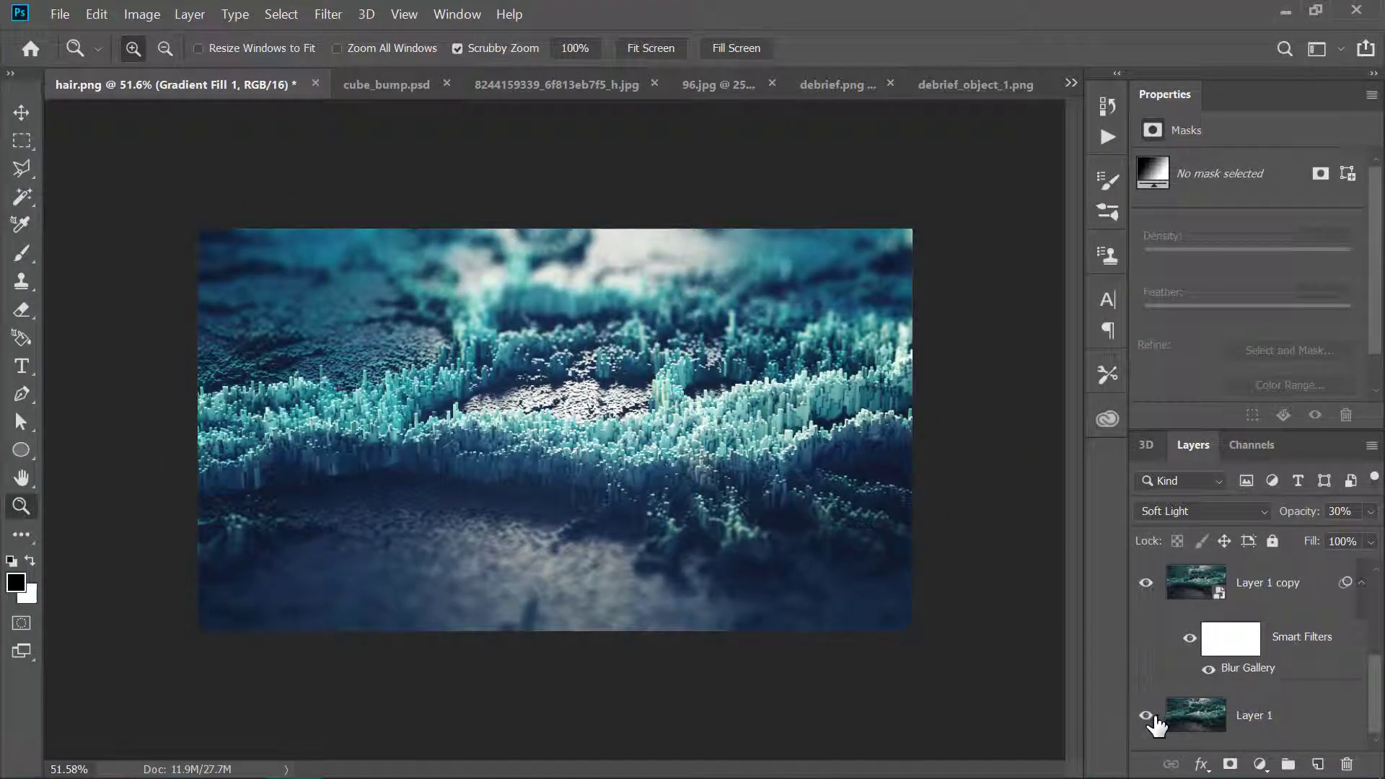
{"action": "left_click", "coordinate": [1147, 716], "text": "alt"}
Examine the square columns of the raw render up close, including their tops and side faces
{"action": "left_click", "coordinate": [611, 417]}
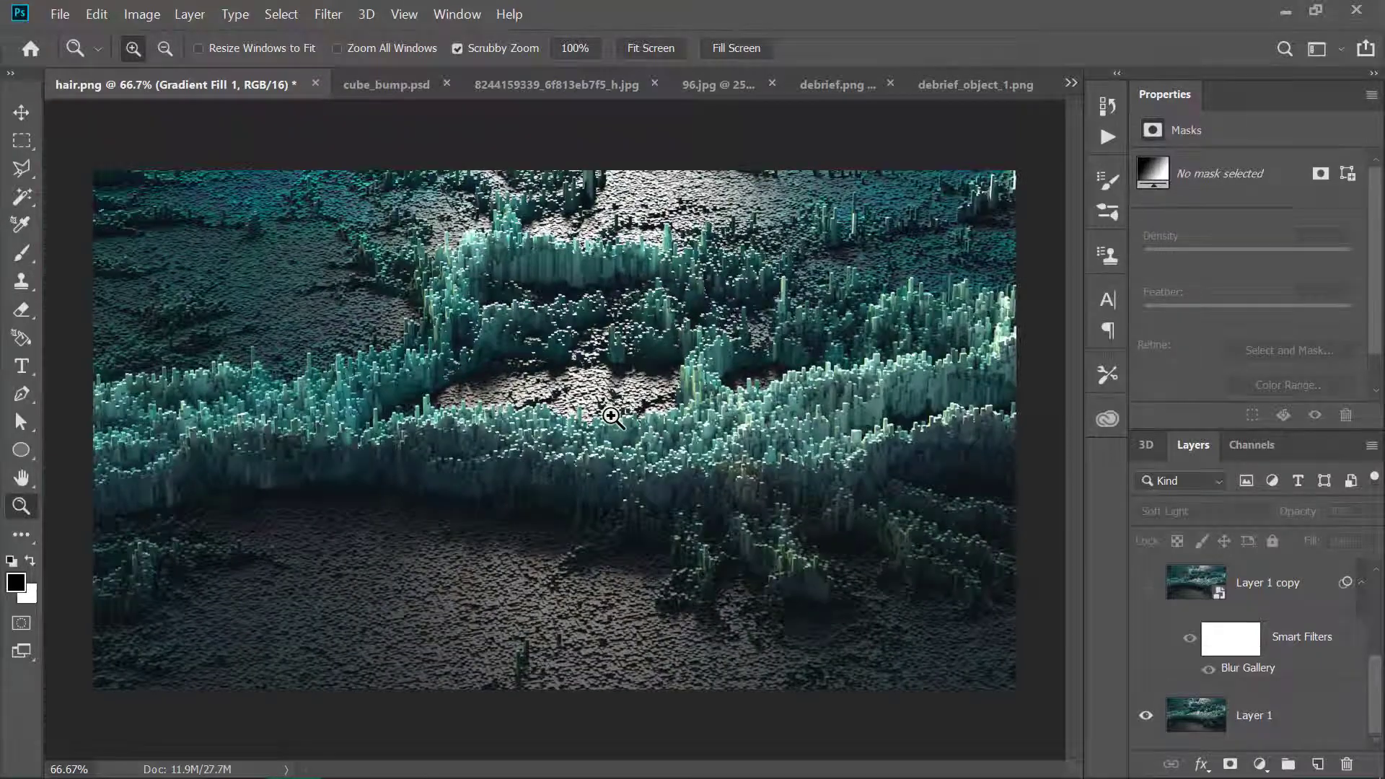
{"action": "left_click", "coordinate": [611, 417]}
{"action": "left_click_drag", "start_coordinate": [611, 417], "coordinate": [671, 417]}
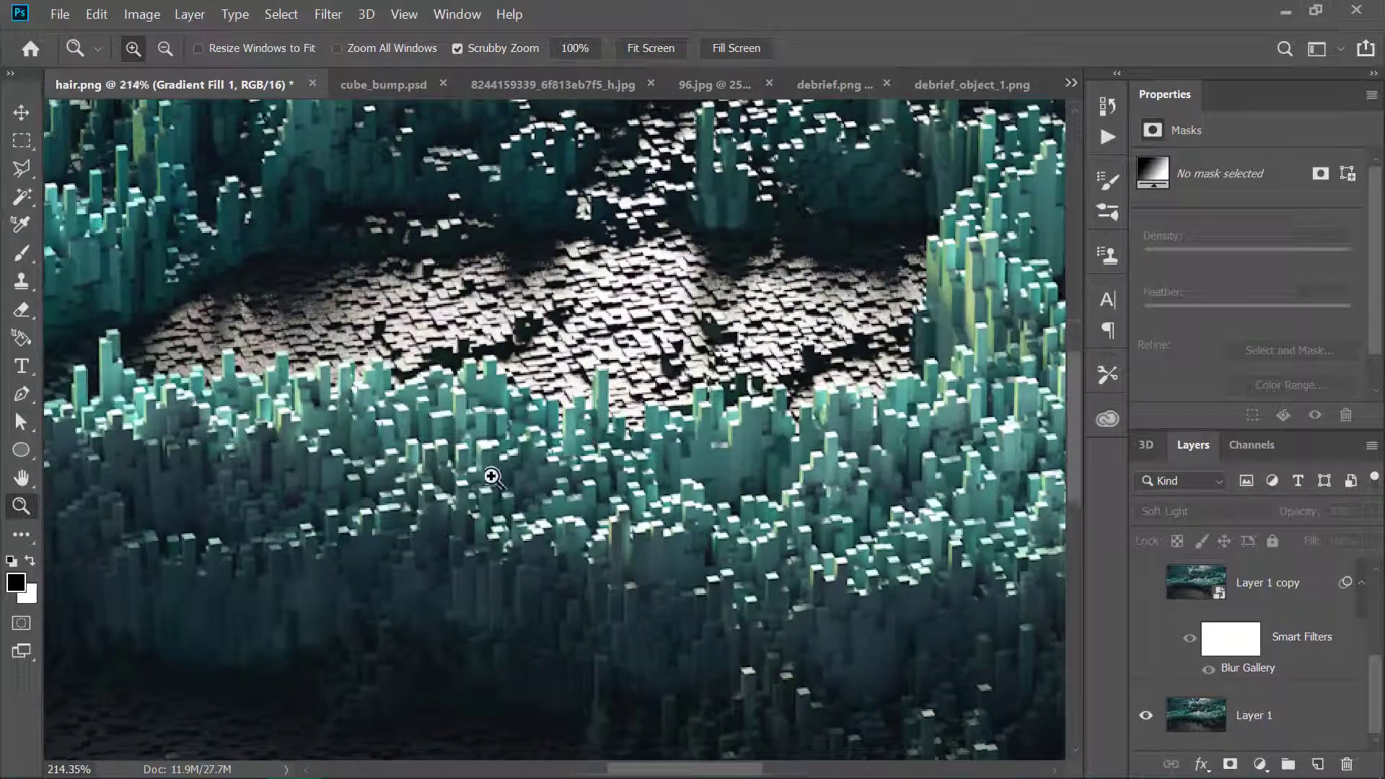
{"action": "left_click_drag", "start_coordinate": [563, 383], "coordinate": [584, 440]}
{"action": "scroll", "coordinate": [325, 235], "scroll_direction": "up", "scroll_amount": 5}
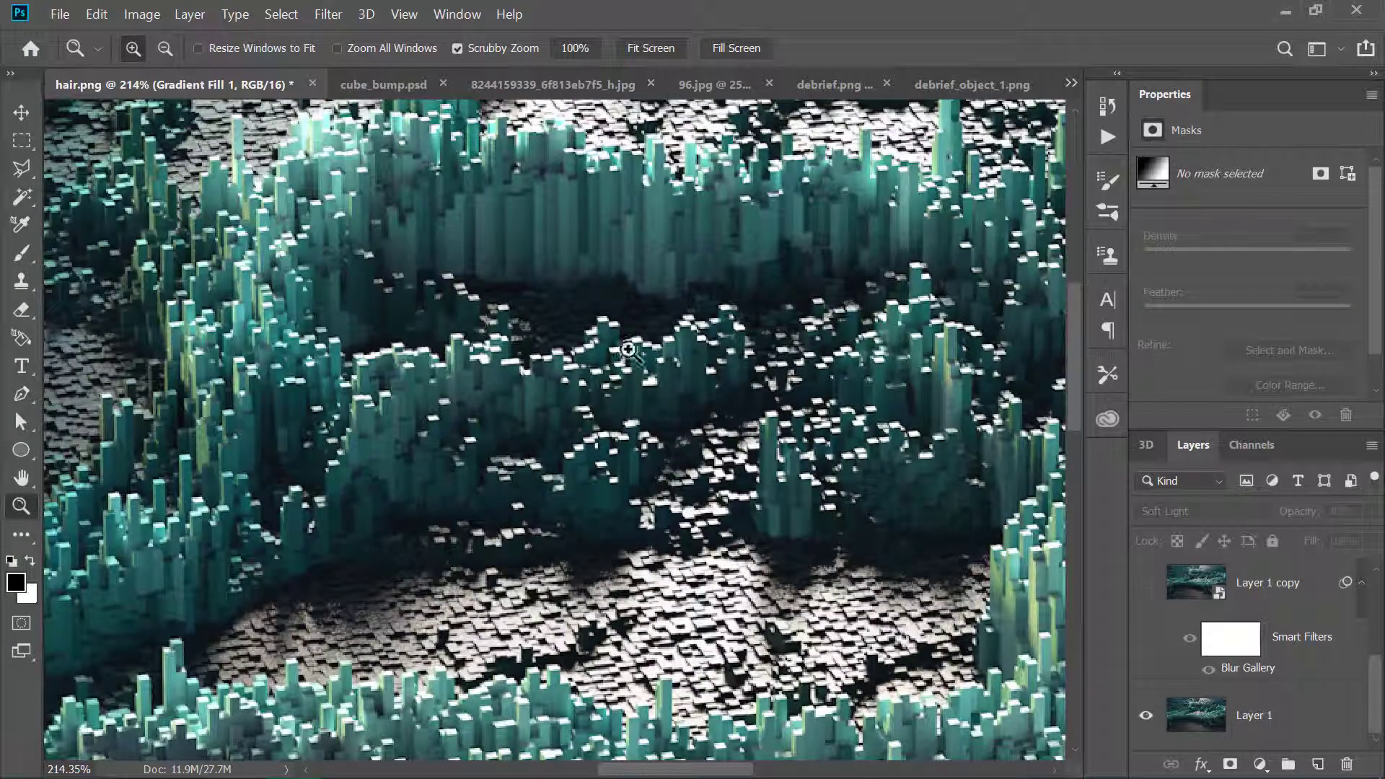
{"action": "left_click_drag", "start_coordinate": [497, 373], "coordinate": [664, 588]}
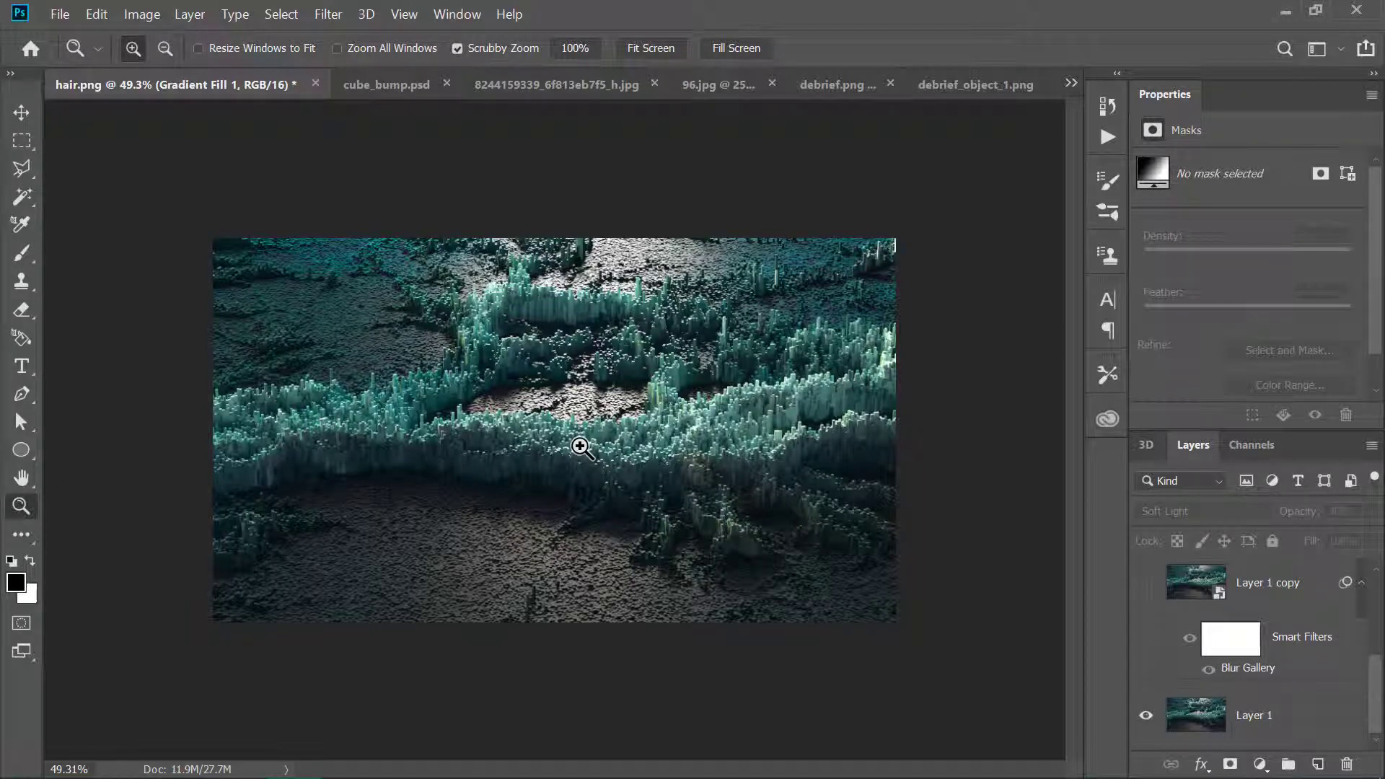
{"action": "left_click_drag", "start_coordinate": [513, 380], "coordinate": [526, 380]}
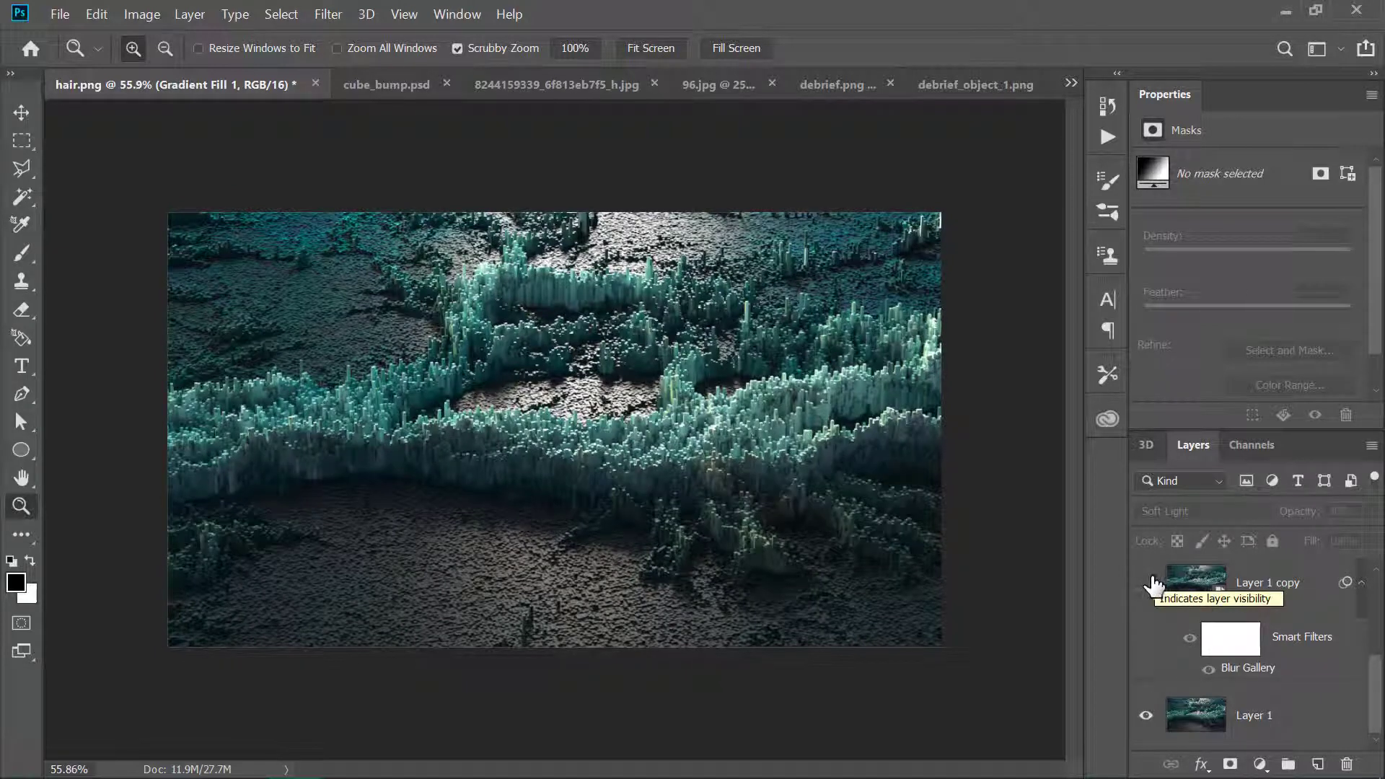
Show the blurred Layer 1 copy and the Curves 1 layer, and adjust the RGB curve with a point in the darker tones
{"action": "left_click", "coordinate": [1152, 583]}
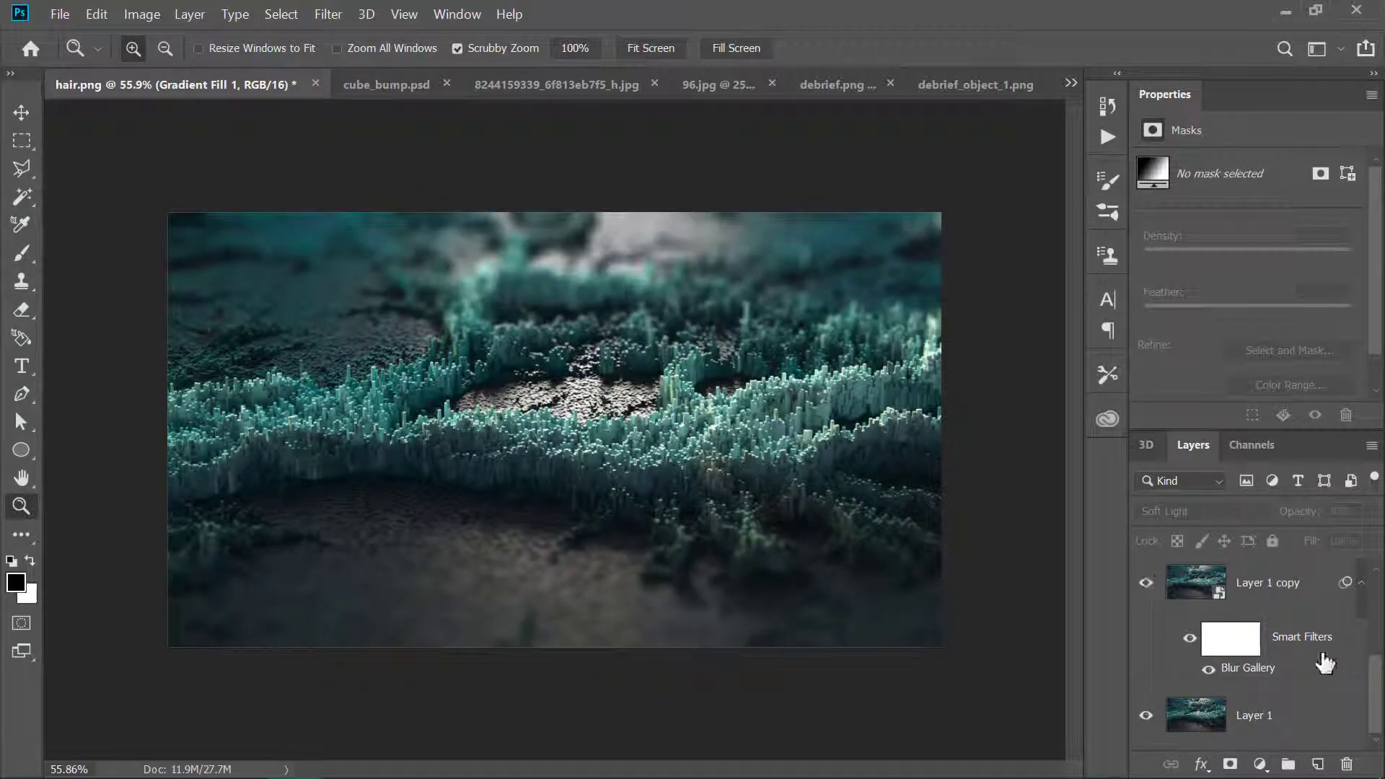
{"action": "scroll", "coordinate": [1369, 674], "scroll_direction": "up", "scroll_amount": 3}
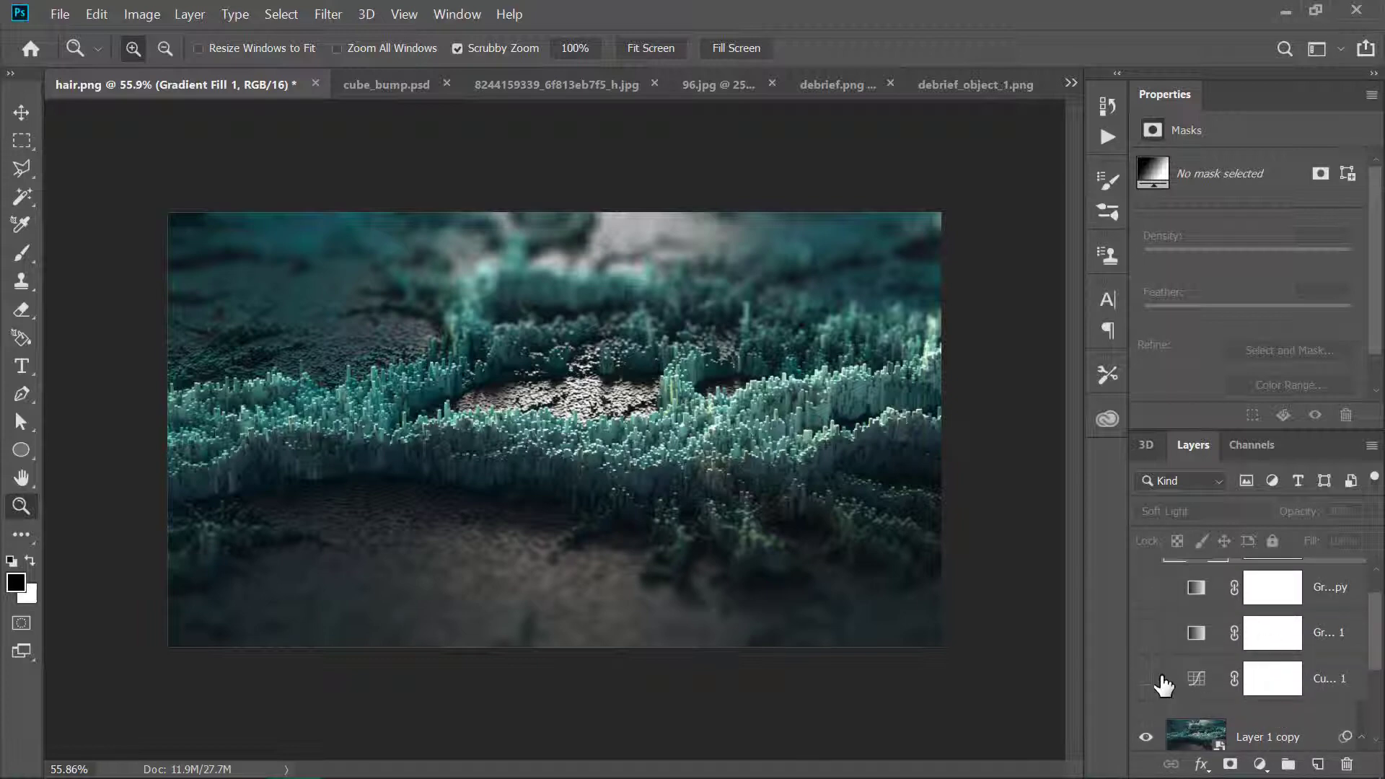
{"action": "left_click", "coordinate": [1146, 678]}
{"action": "left_click", "coordinate": [1200, 680]}
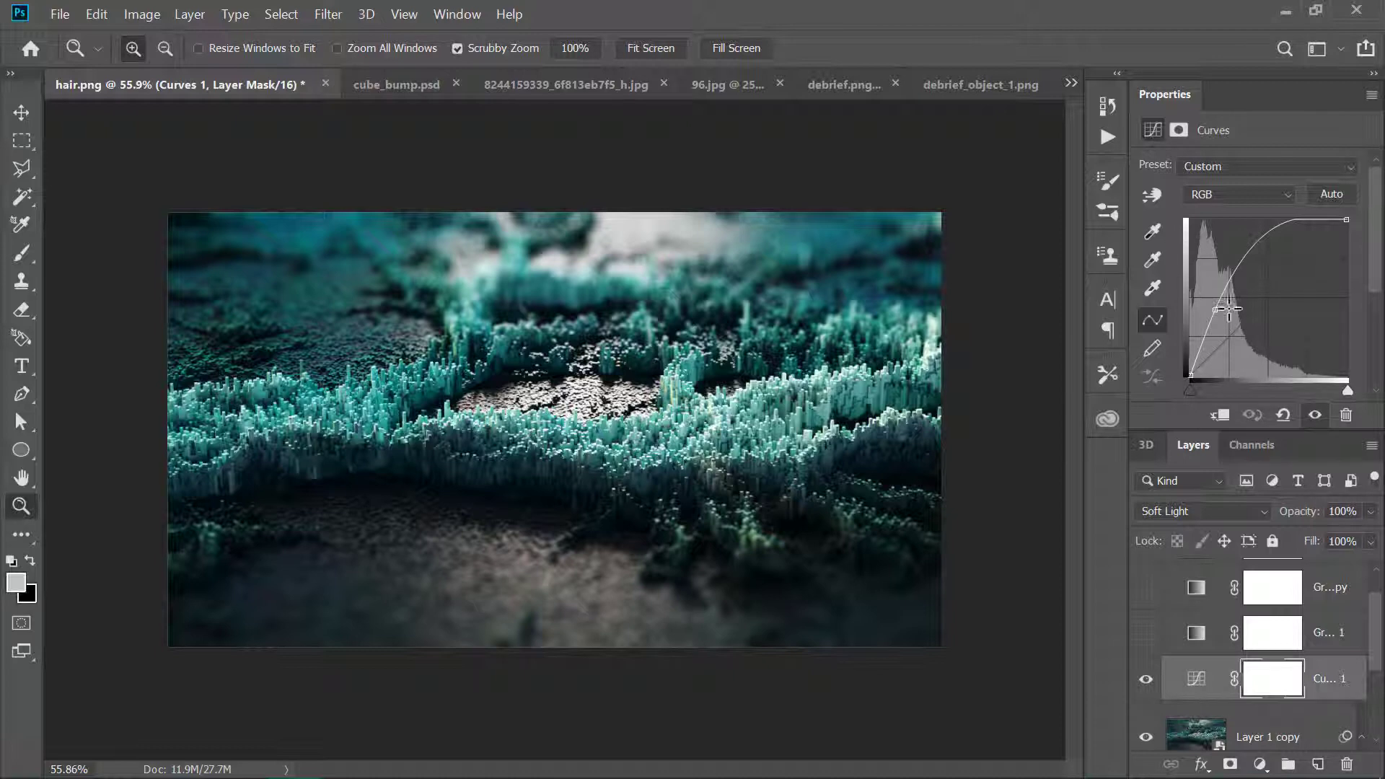
{"action": "mouse_move", "coordinate": [1230, 316]}
{"action": "left_mouse_down"}
{"action": "mouse_move", "coordinate": [1223, 296]}
{"action": "mouse_move", "coordinate": [1221, 313]}
{"action": "left_mouse_up"}
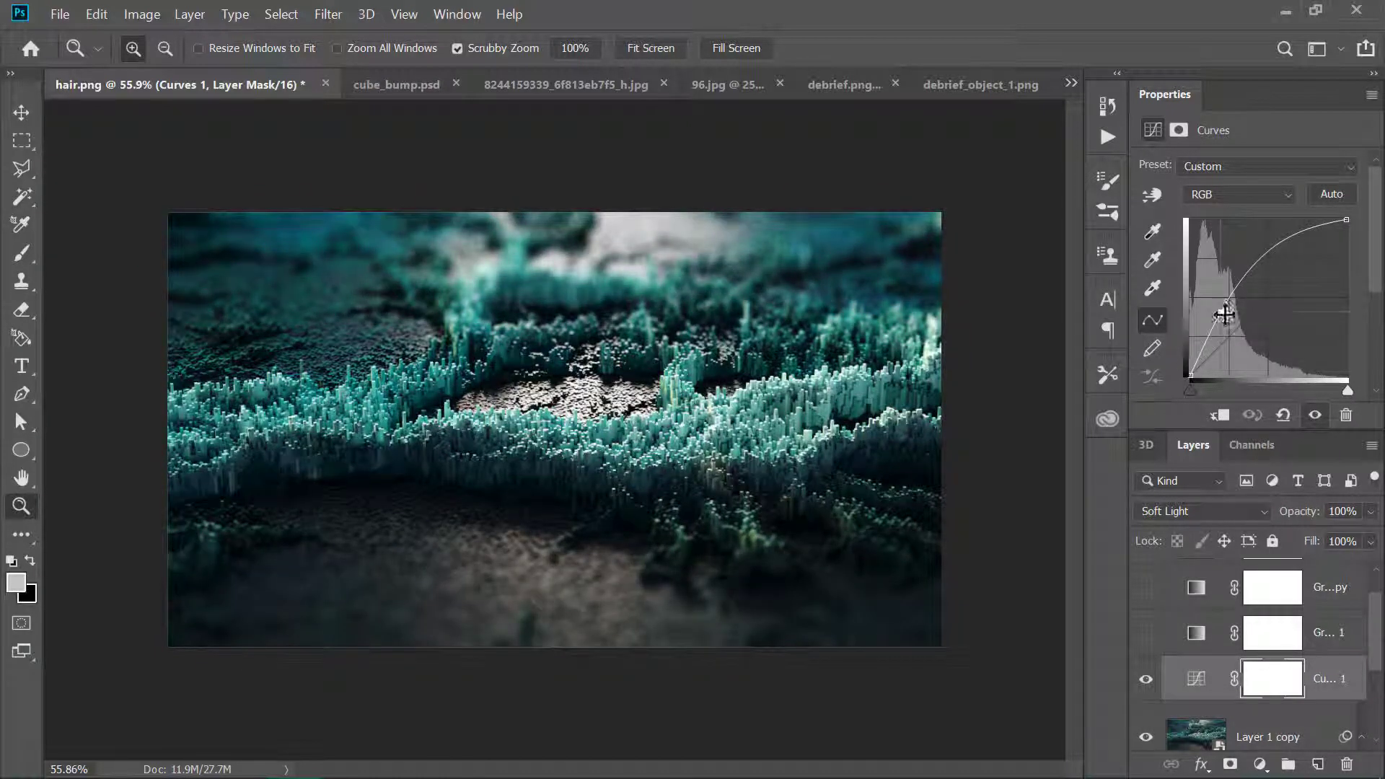
Show the Gradient Map 1 layer, preview it in Normal mode, and set it back to Soft Light at 50% opacity
{"action": "left_click", "coordinate": [1145, 634]}
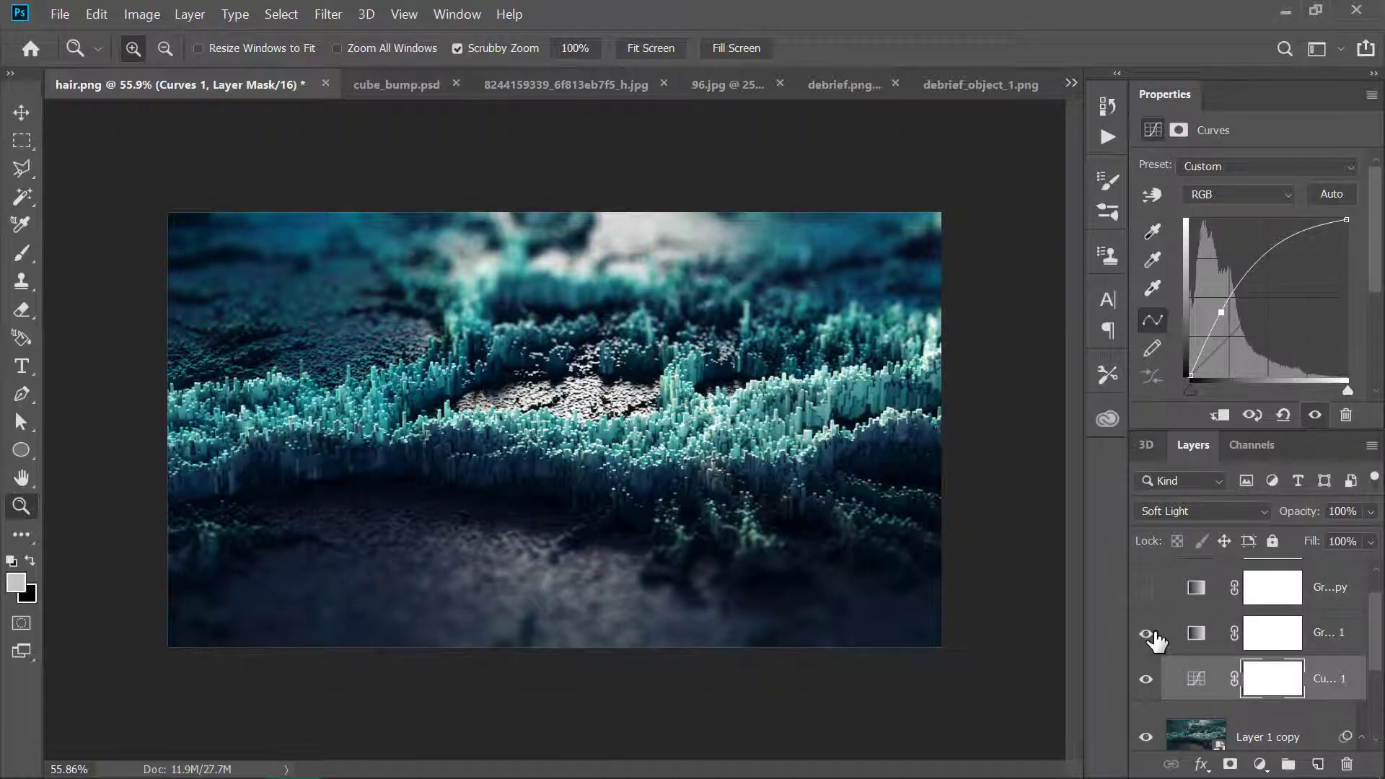
{"action": "left_click", "coordinate": [1200, 635]}
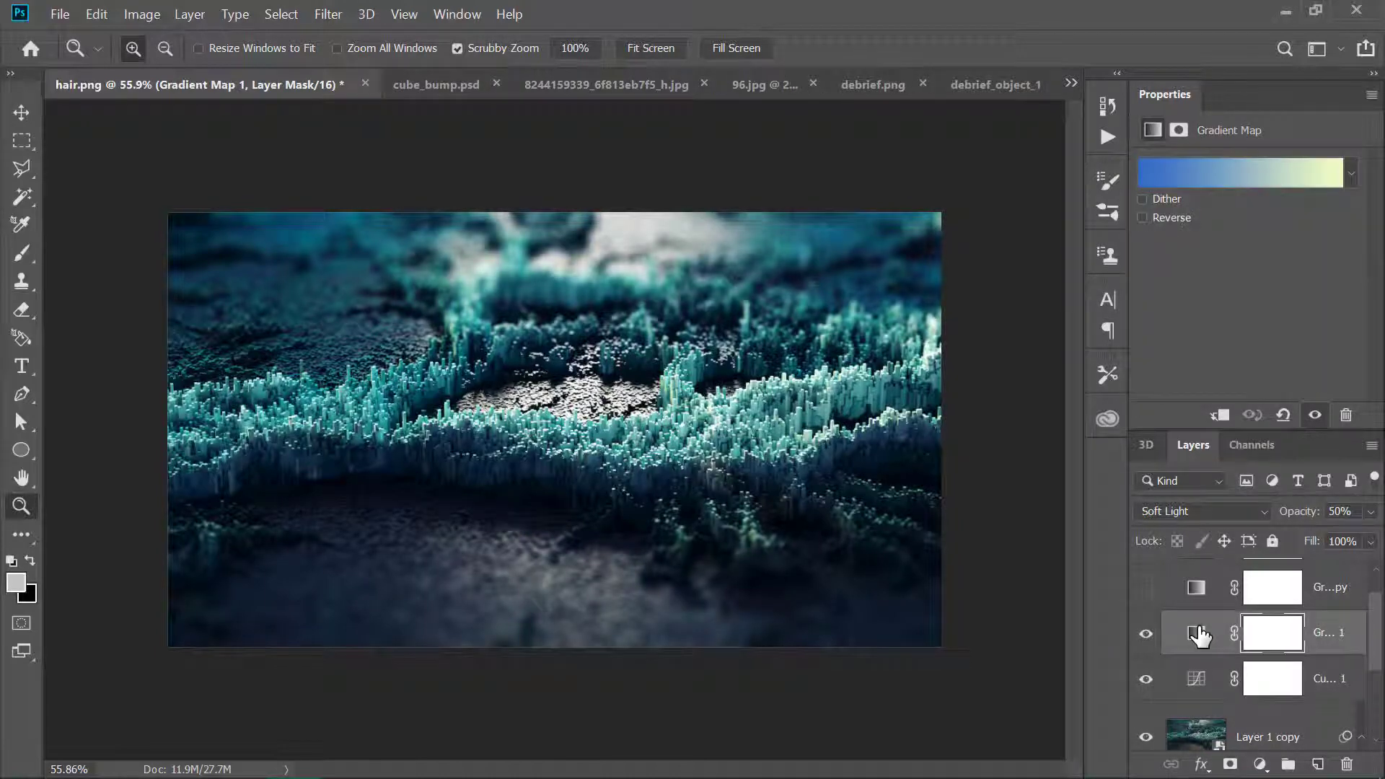
{"action": "left_click", "coordinate": [1218, 512]}
{"action": "key", "text": "Escape"}
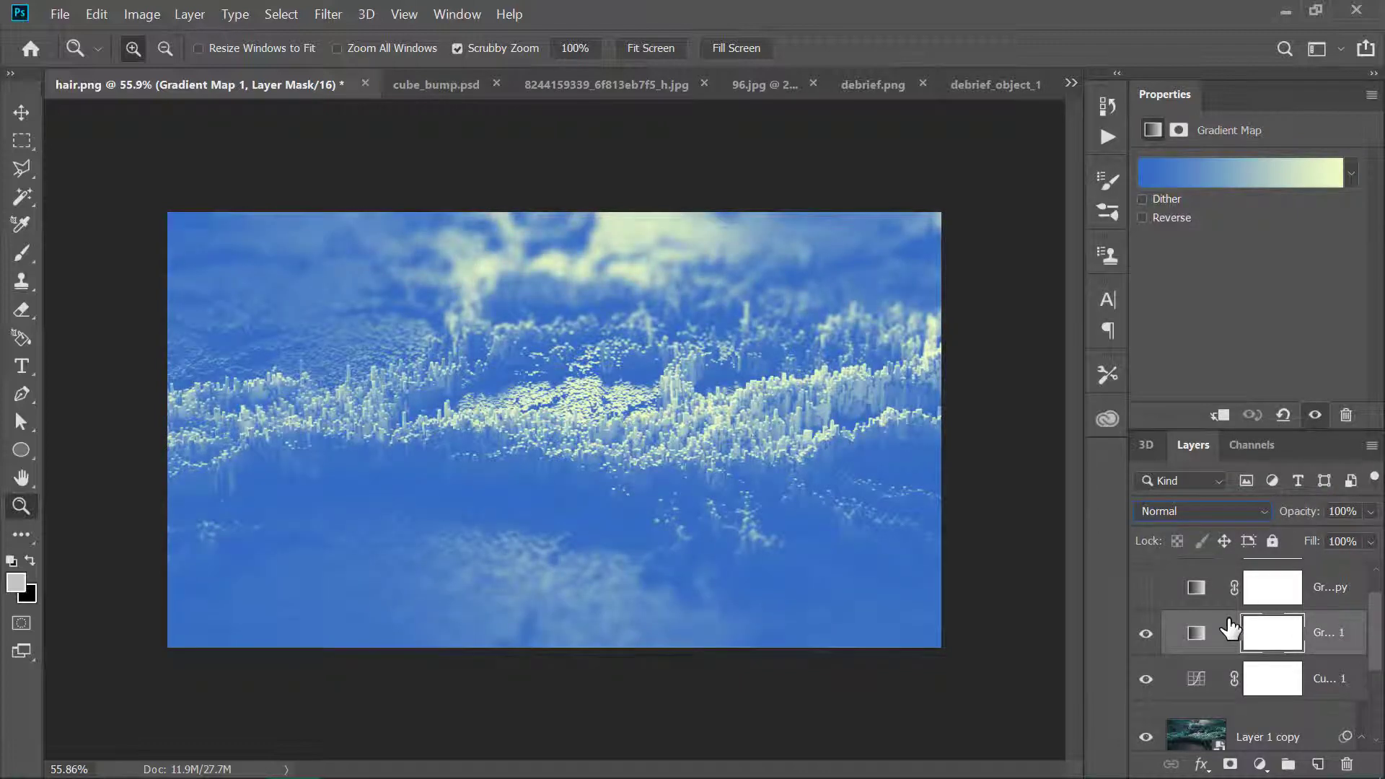
{"action": "key", "text": "5"}
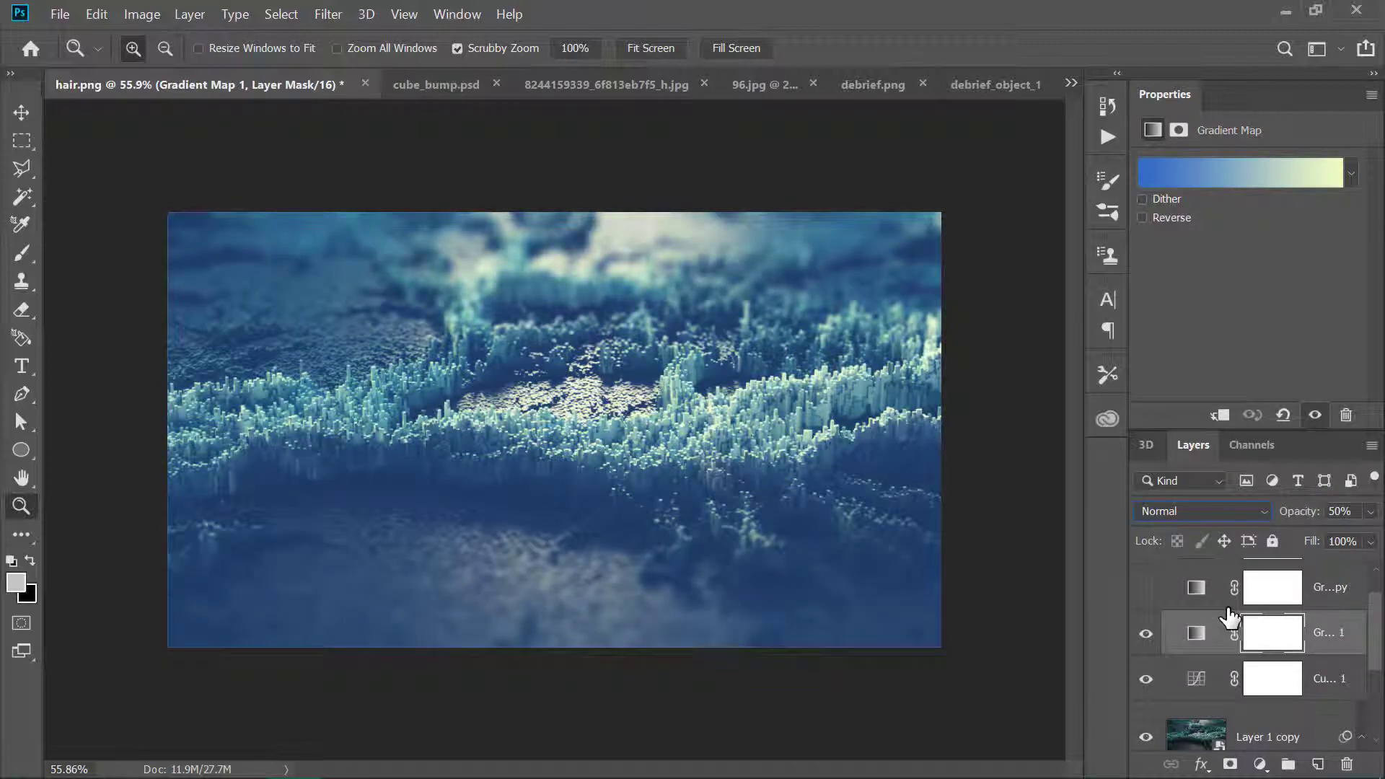
{"action": "key", "text": "shift+alt+f"}
{"action": "scroll", "coordinate": [1367, 620], "scroll_direction": "up", "scroll_amount": 1}
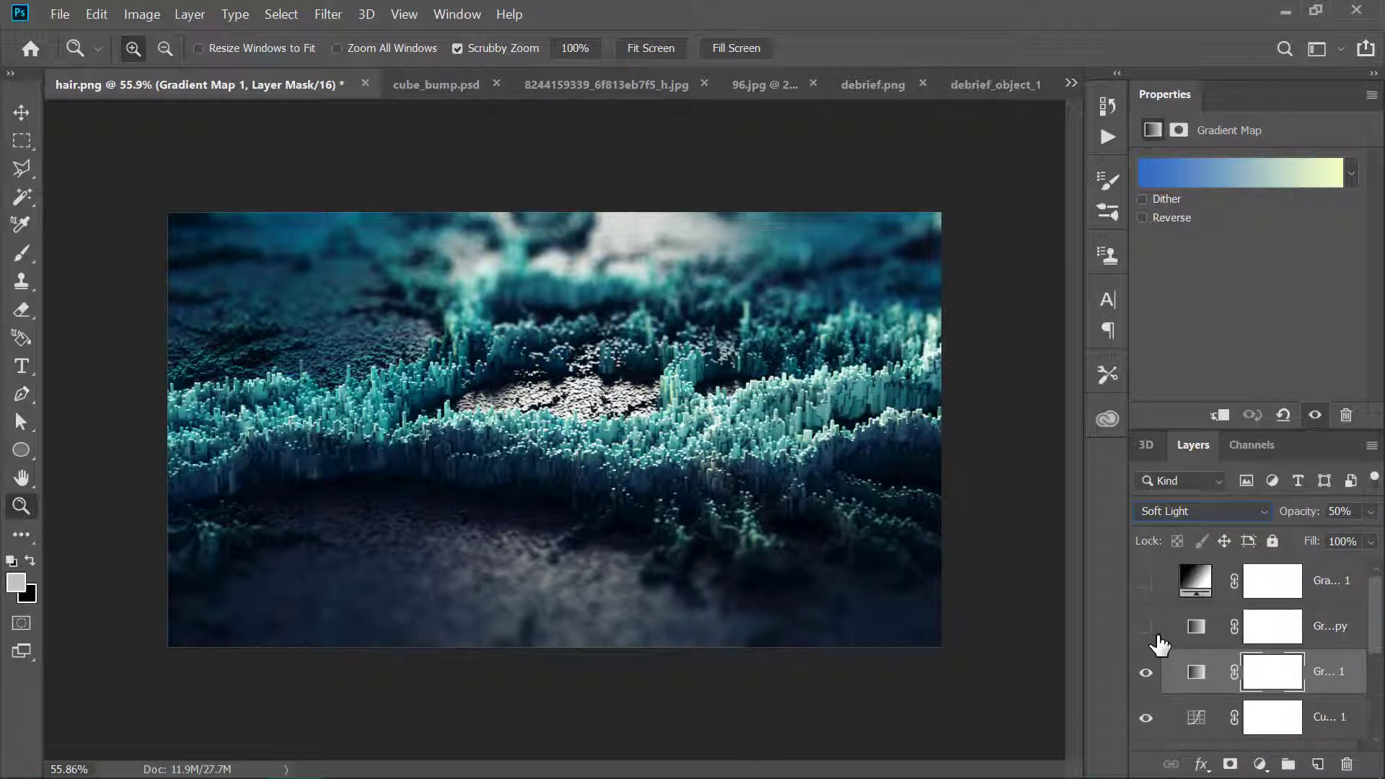
Show the gradient map copy and the Gradient Fill 1 layer, and compare the image with and without the gradient fill
{"action": "left_click", "coordinate": [1147, 627]}
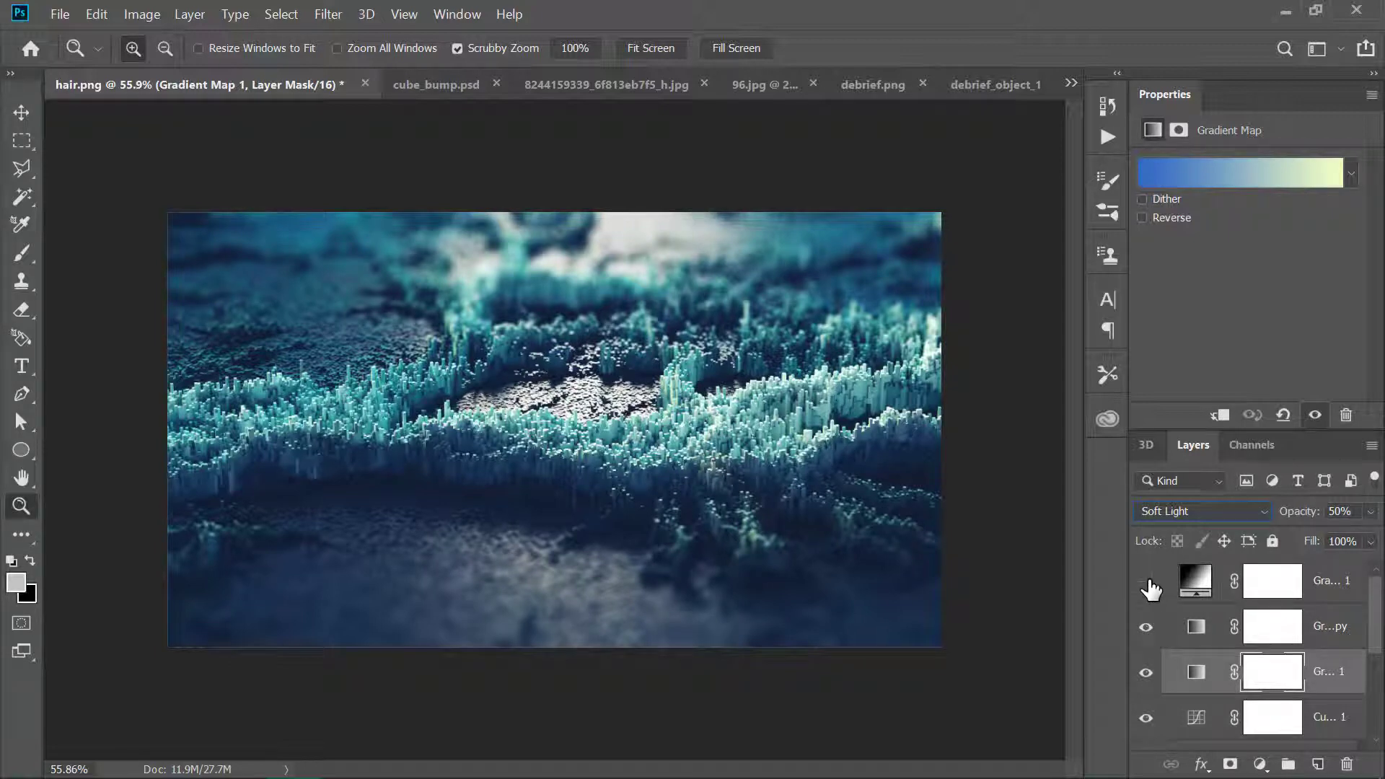
{"action": "left_click", "coordinate": [1147, 582]}
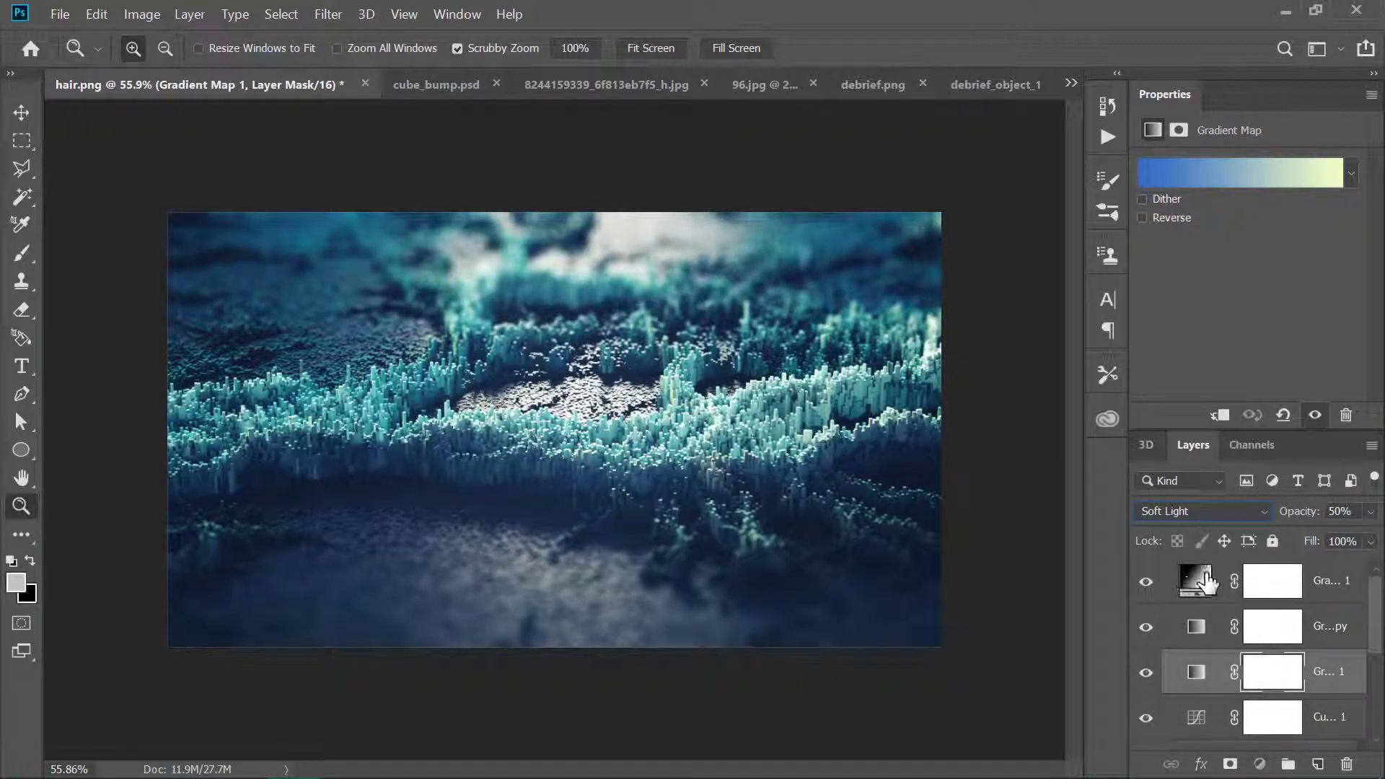
{"action": "left_click", "coordinate": [1201, 581]}
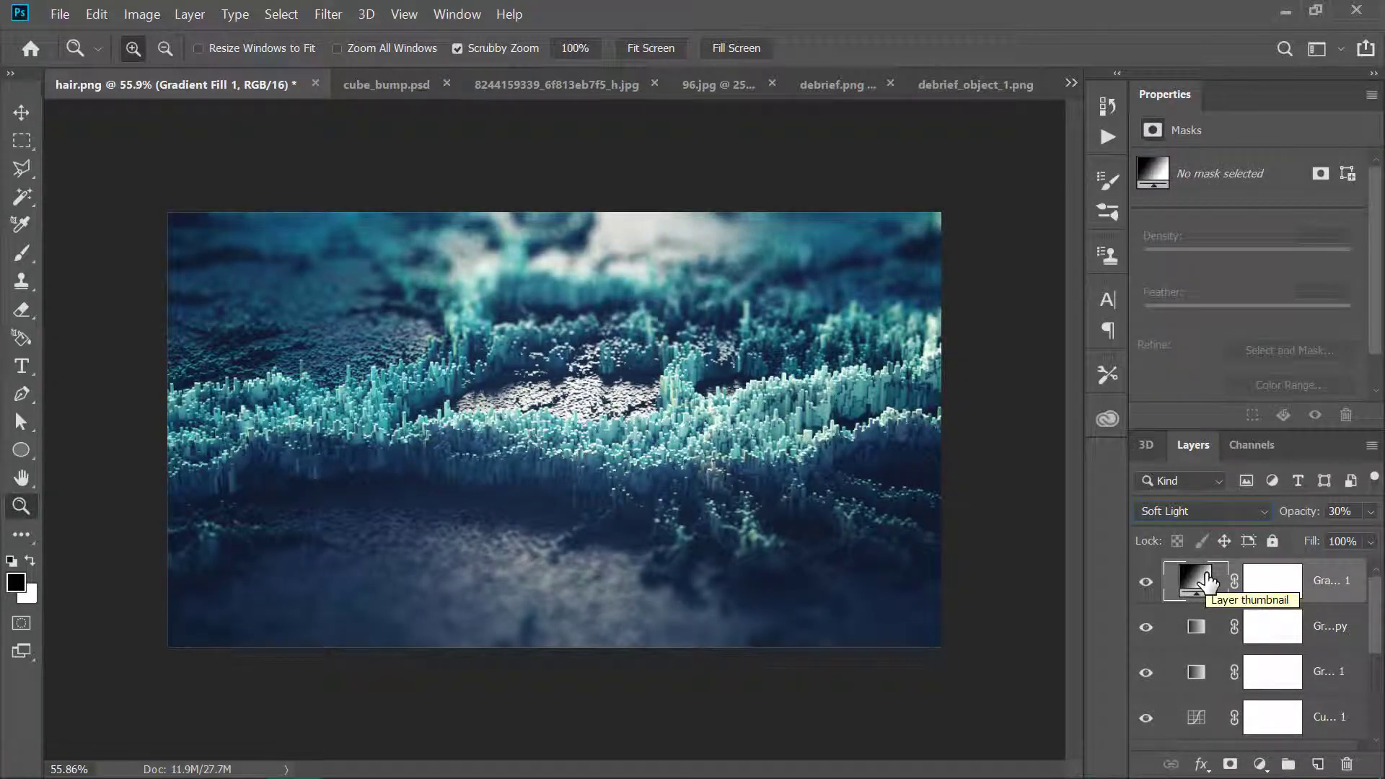
{"action": "left_click", "coordinate": [1147, 581]}
{"action": "left_click", "coordinate": [1147, 582]}
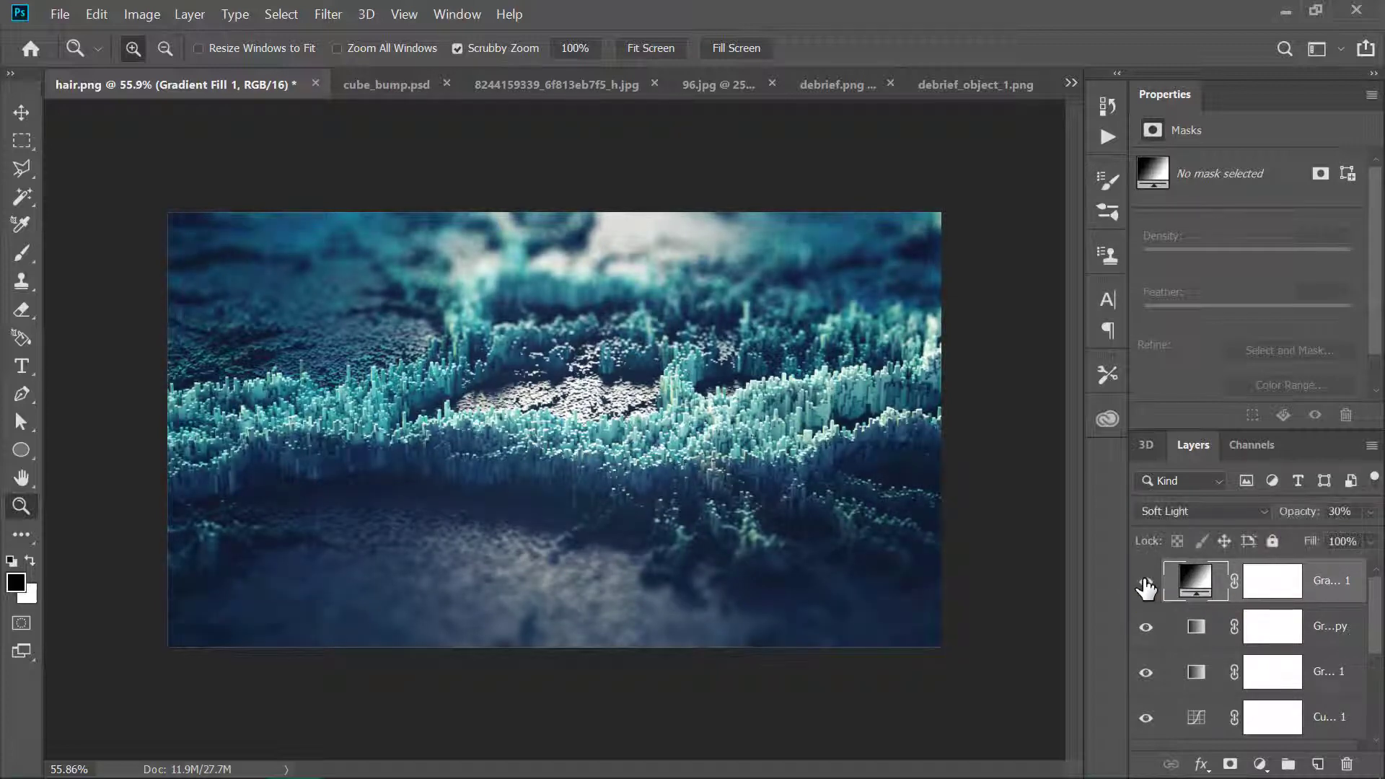
{"action": "left_click", "coordinate": [1146, 581]}
{"action": "left_click", "coordinate": [1146, 583]}
Look over the lower layers of hair.png and switch back to Cinema 4D
{"action": "left_click_drag", "start_coordinate": [1378, 622], "coordinate": [1376, 700]}
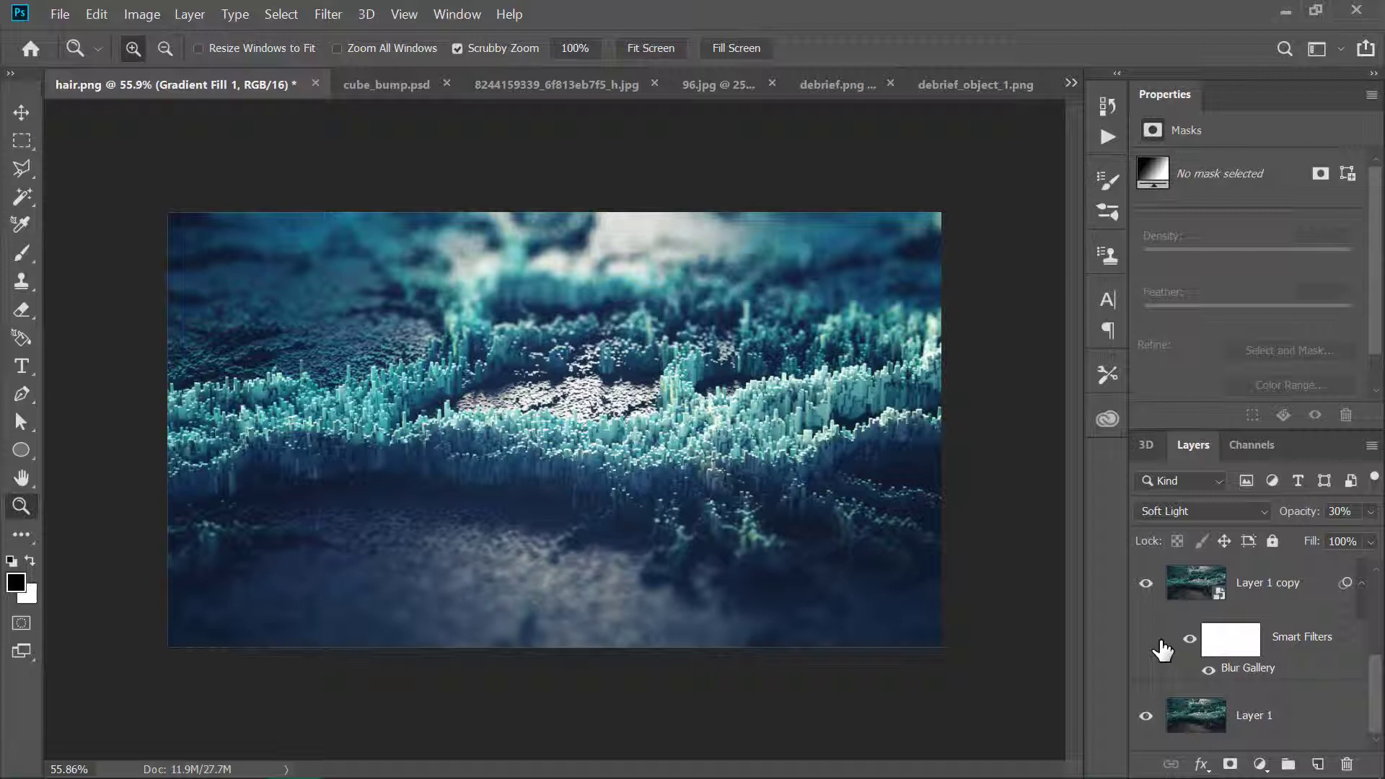
{"action": "key", "text": "alt+Tab"}
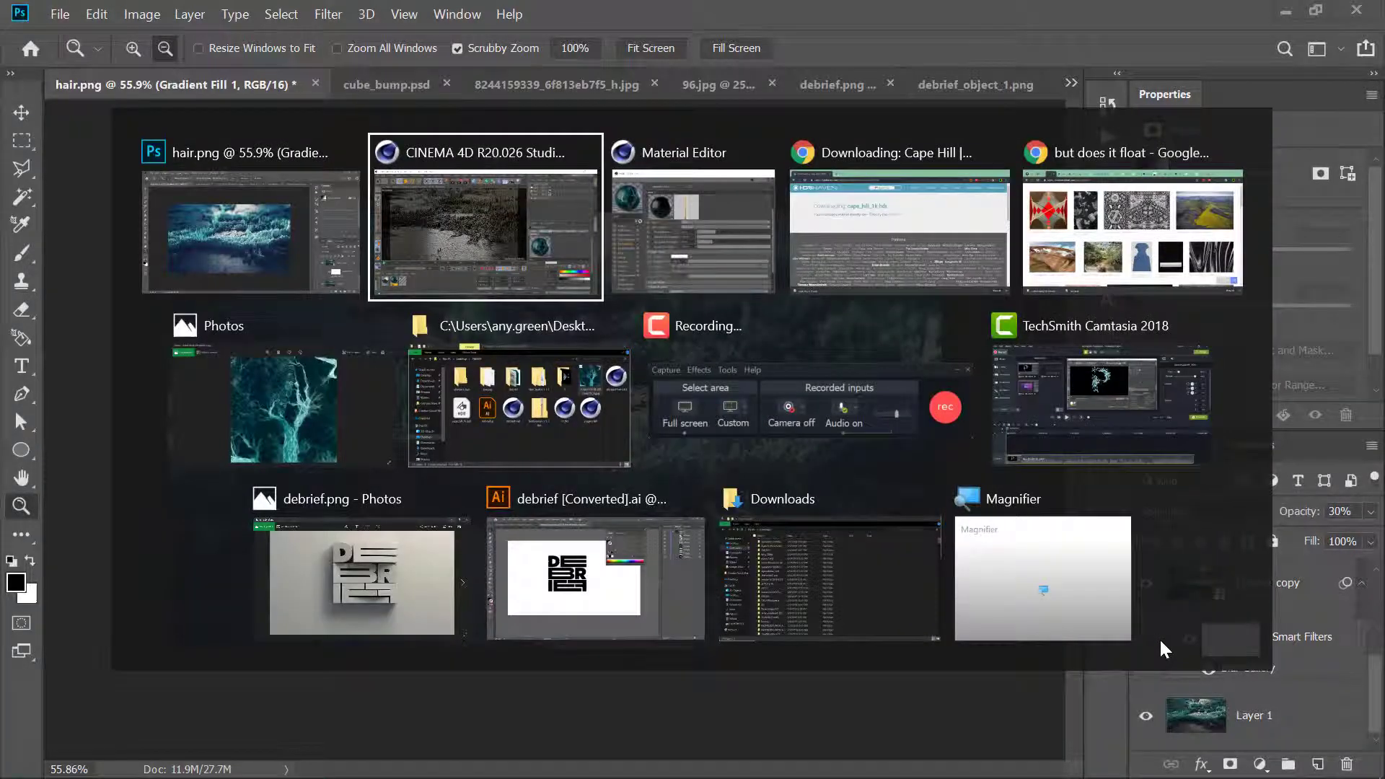
View the teal river reference image in Photos, minimise it, and switch to an empty Cinema 4D project
{"action": "left_click", "coordinate": [320, 426]}
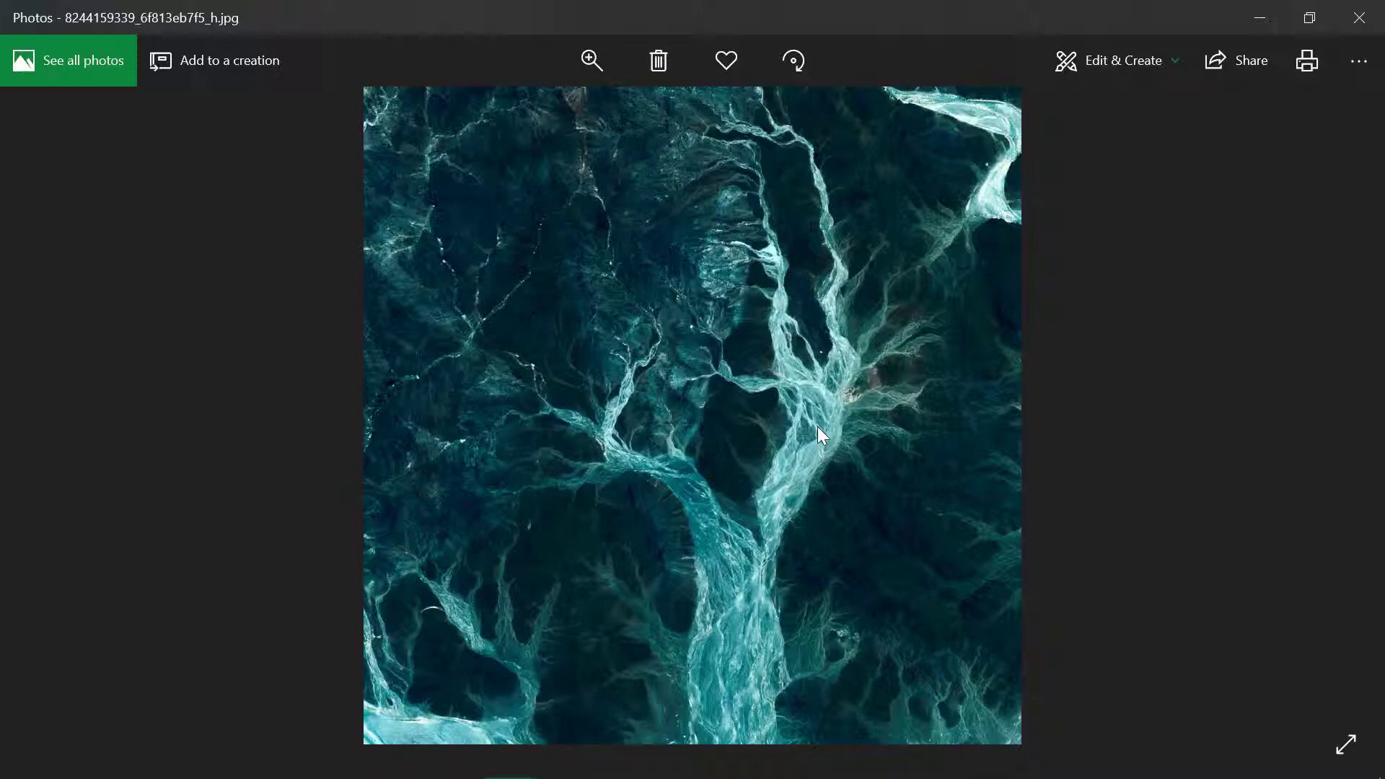
{"action": "left_click", "coordinate": [1260, 18]}
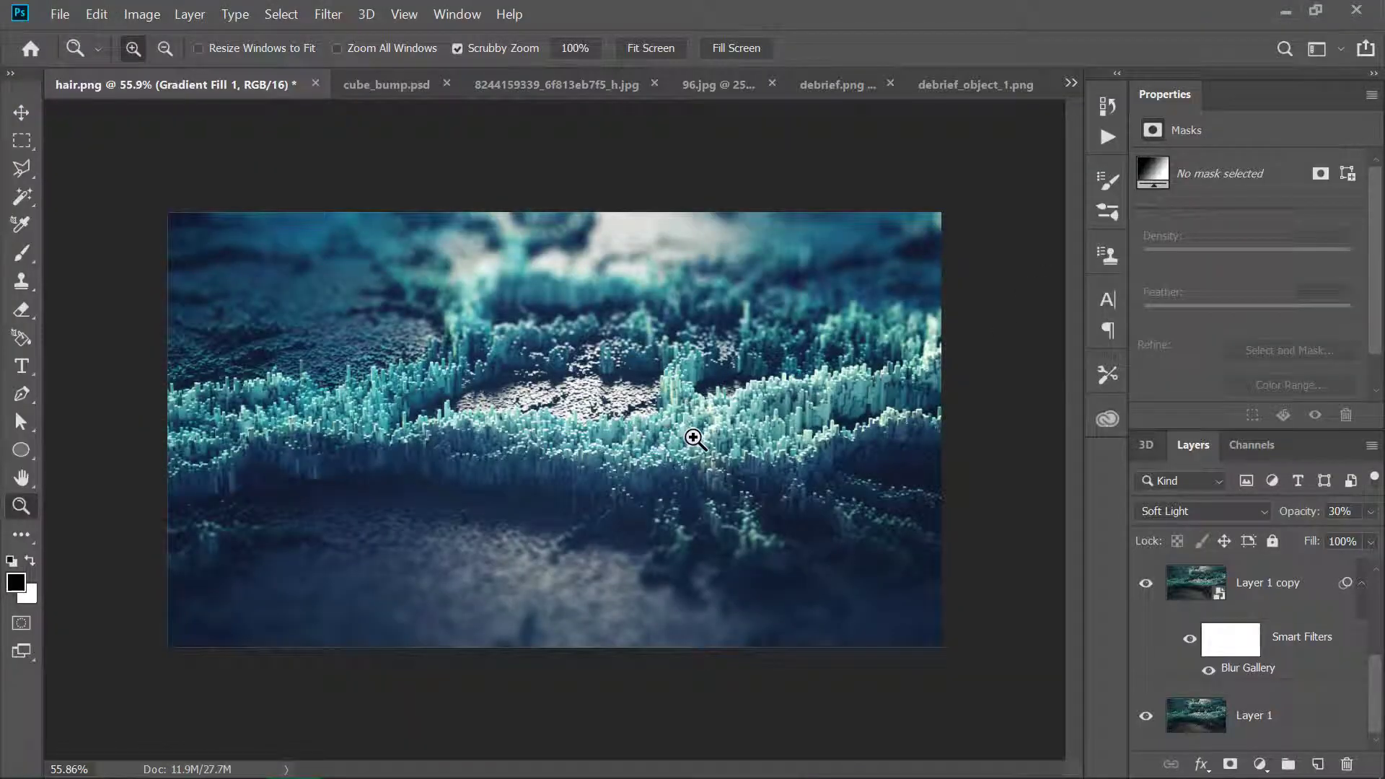
{"action": "key", "text": "alt+Tab"}
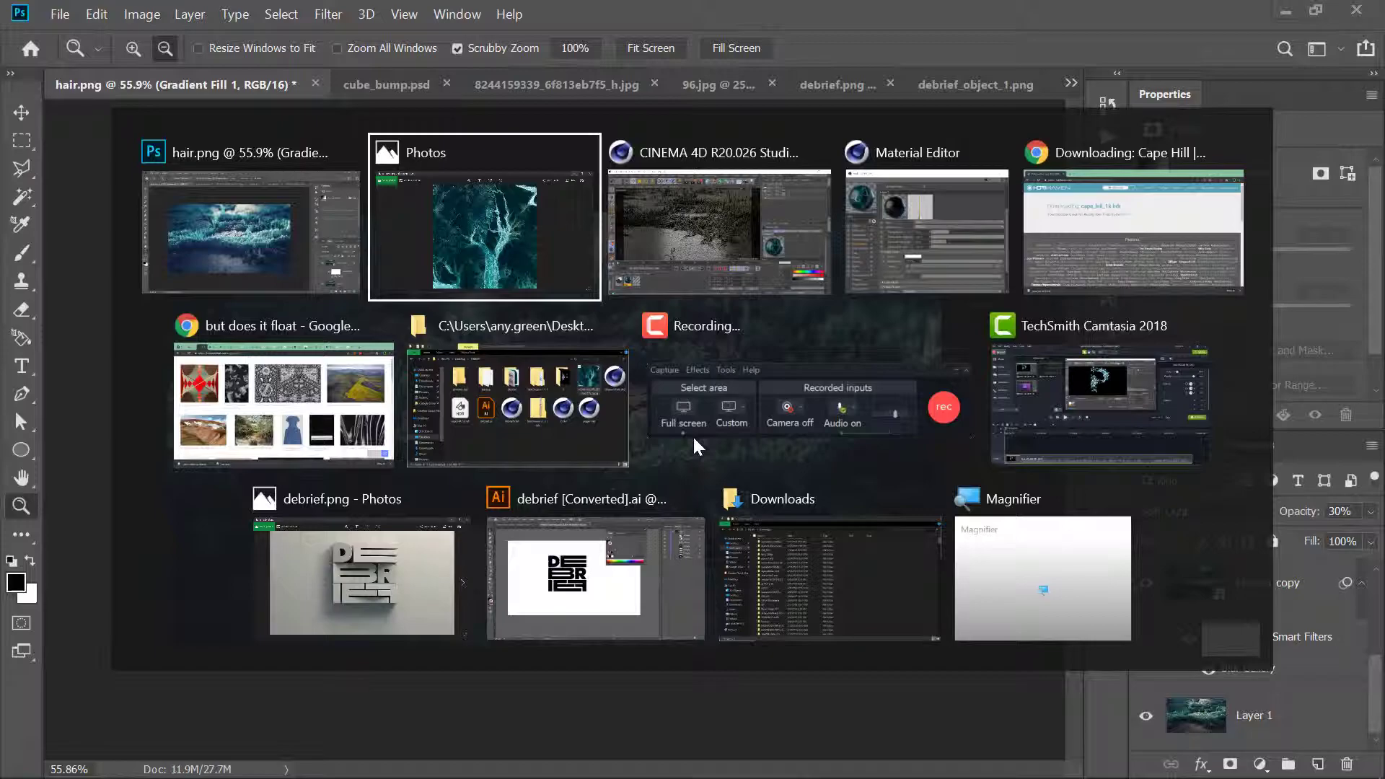
{"action": "key", "text": "alt+Tab"}
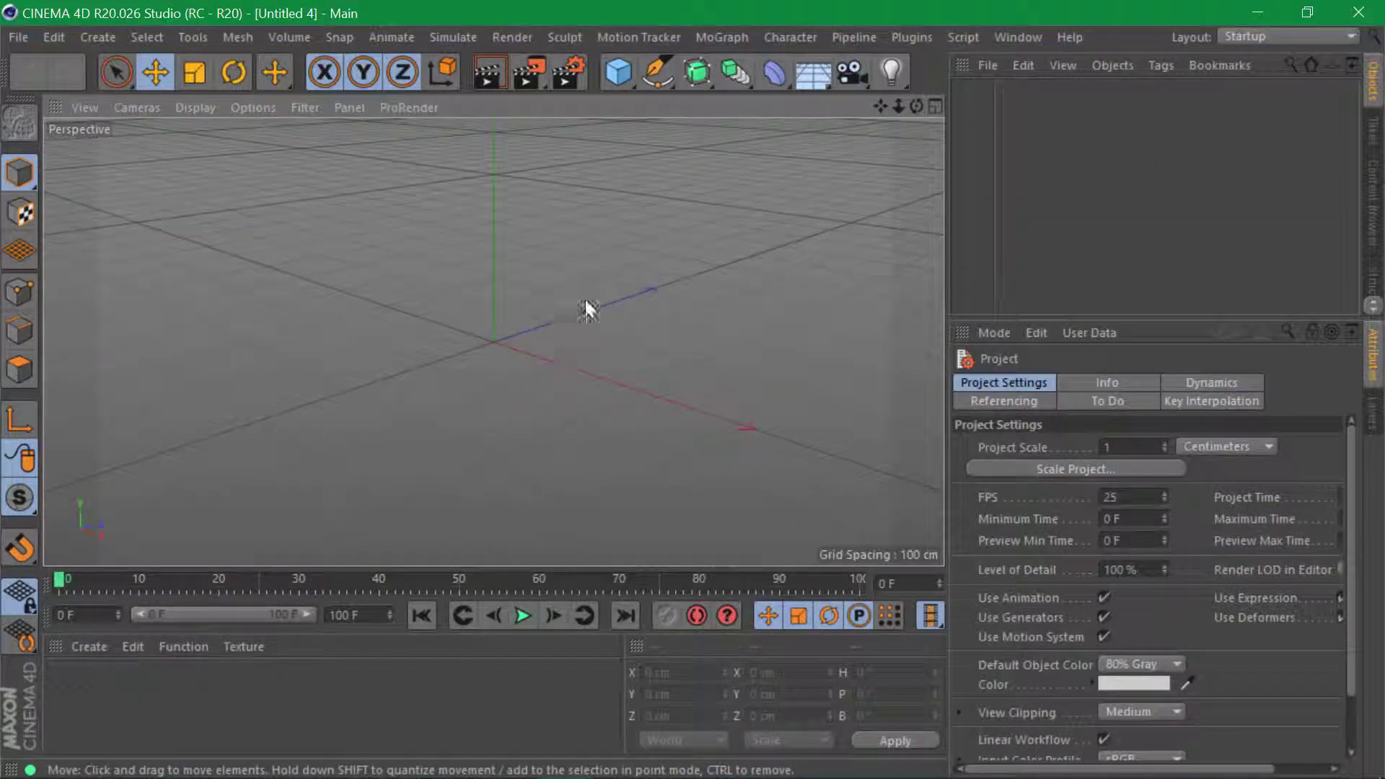
Add a cube and set its X and Z sizes to 50 cm to make a slim column
{"action": "left_click", "coordinate": [619, 72]}
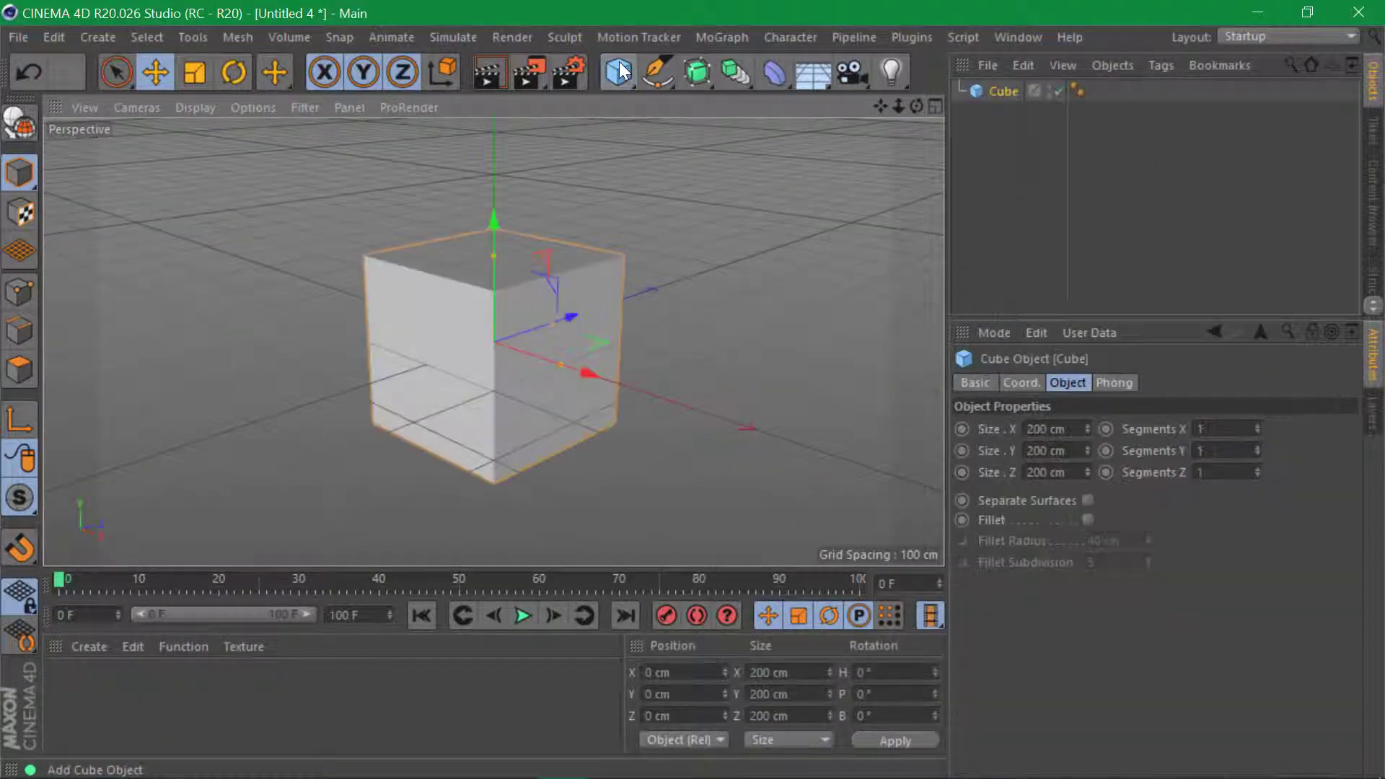
{"action": "left_click_drag", "start_coordinate": [553, 322], "coordinate": [530, 349]}
{"action": "double_click", "coordinate": [1051, 431]}
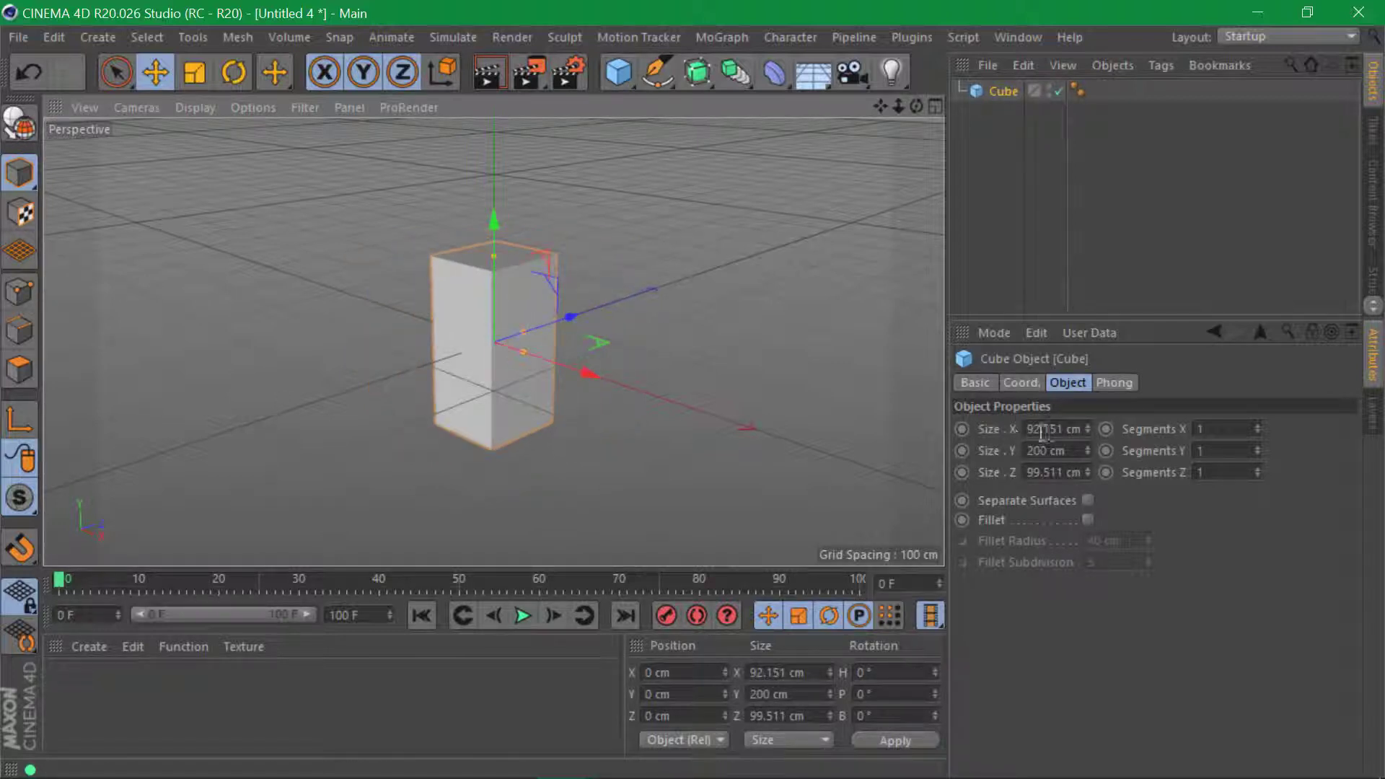
{"action": "type", "text": "50"}
{"action": "key", "text": "Tab"}
{"action": "key", "text": "Tab"}
{"action": "type", "text": "50"}
{"action": "key", "text": "Return"}
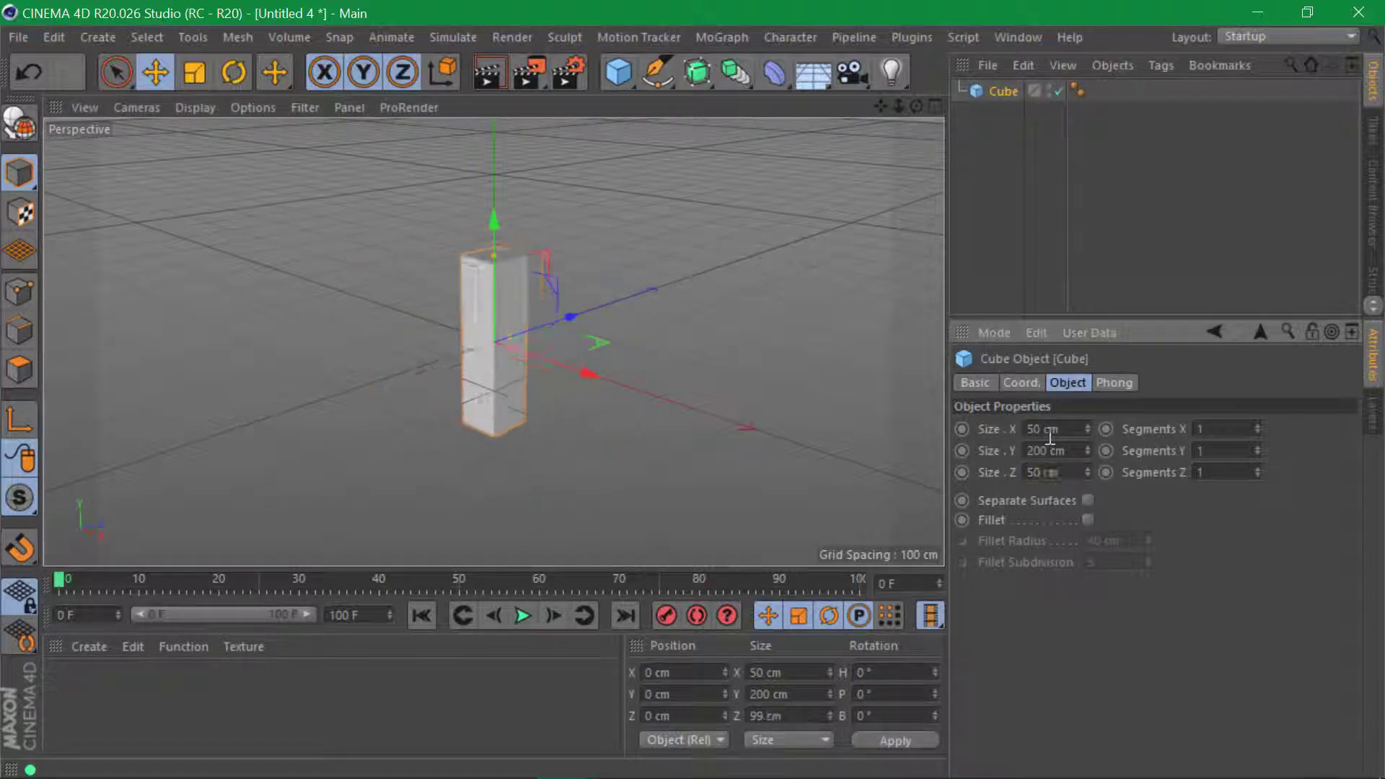
Add a MoGraph Cloner, nest the cube inside it, and set its mode to Grid Array
{"action": "left_click", "coordinate": [723, 36]}
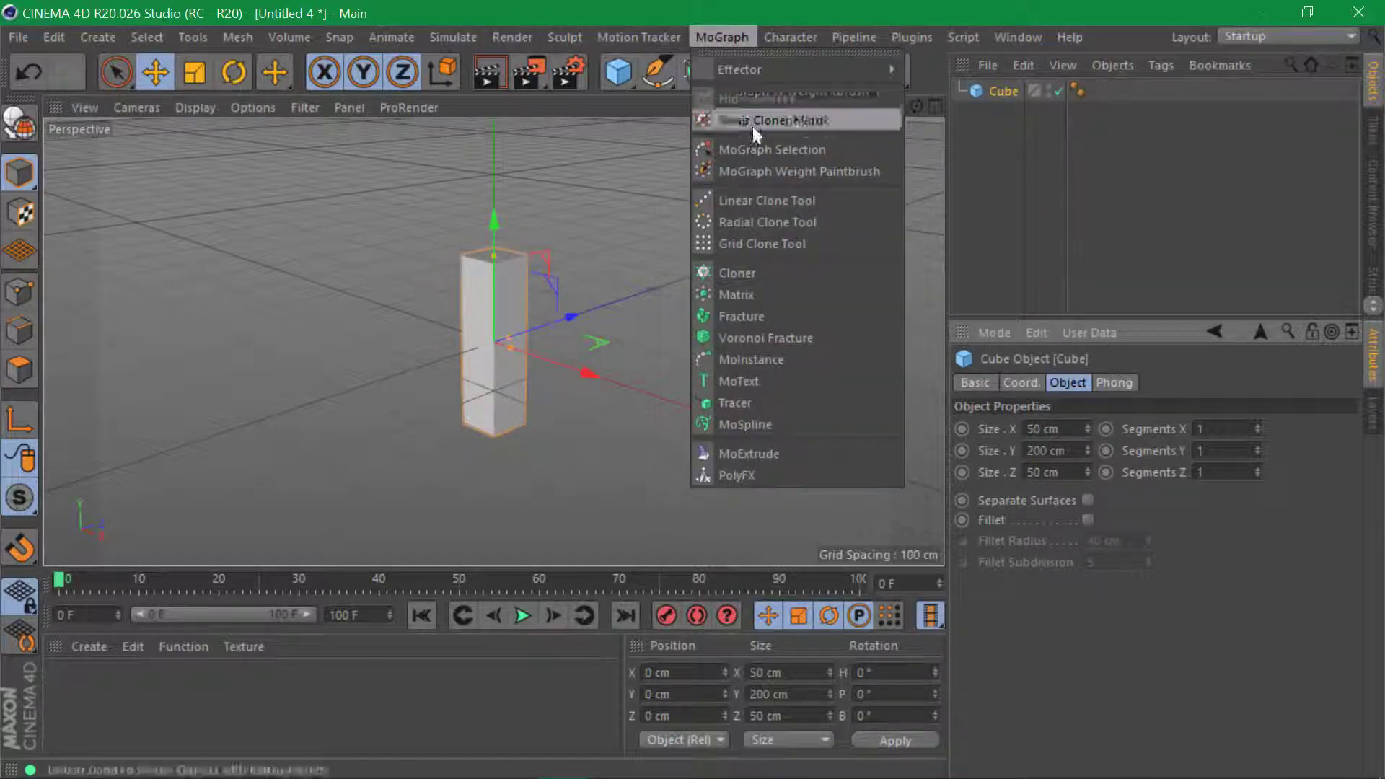
{"action": "mouse_move", "coordinate": [786, 72]}
{"action": "left_click", "coordinate": [773, 272]}
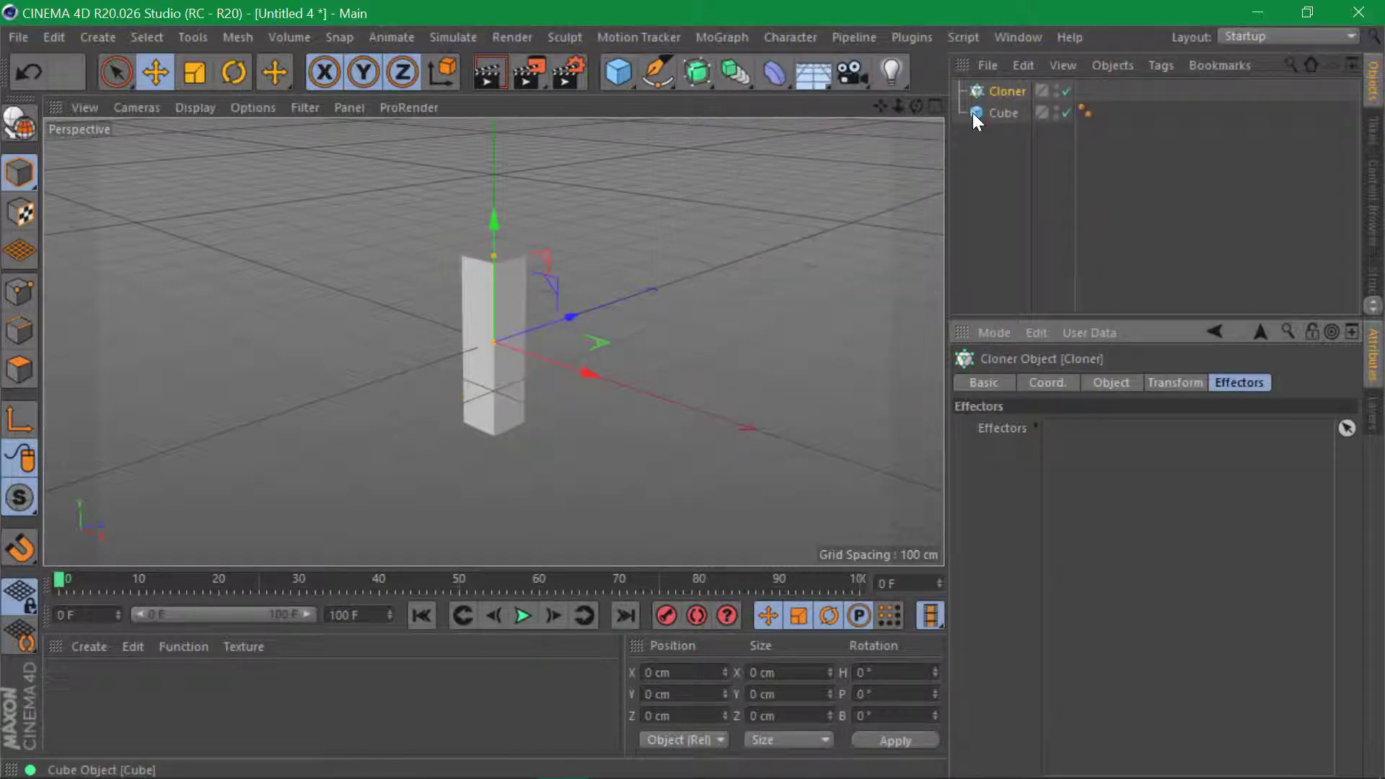
{"action": "left_click_drag", "start_coordinate": [974, 112], "coordinate": [999, 114]}
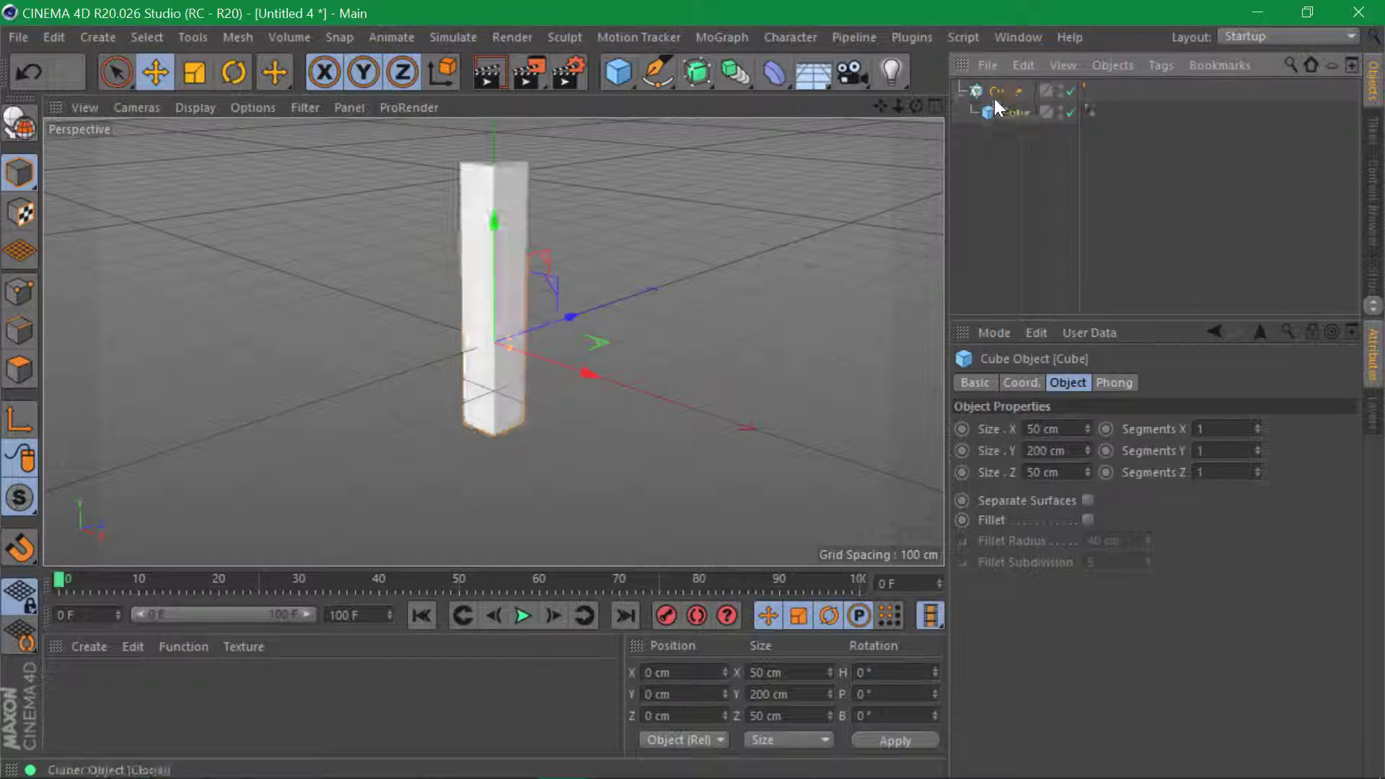
{"action": "left_click", "coordinate": [1007, 91]}
{"action": "left_click", "coordinate": [1116, 387]}
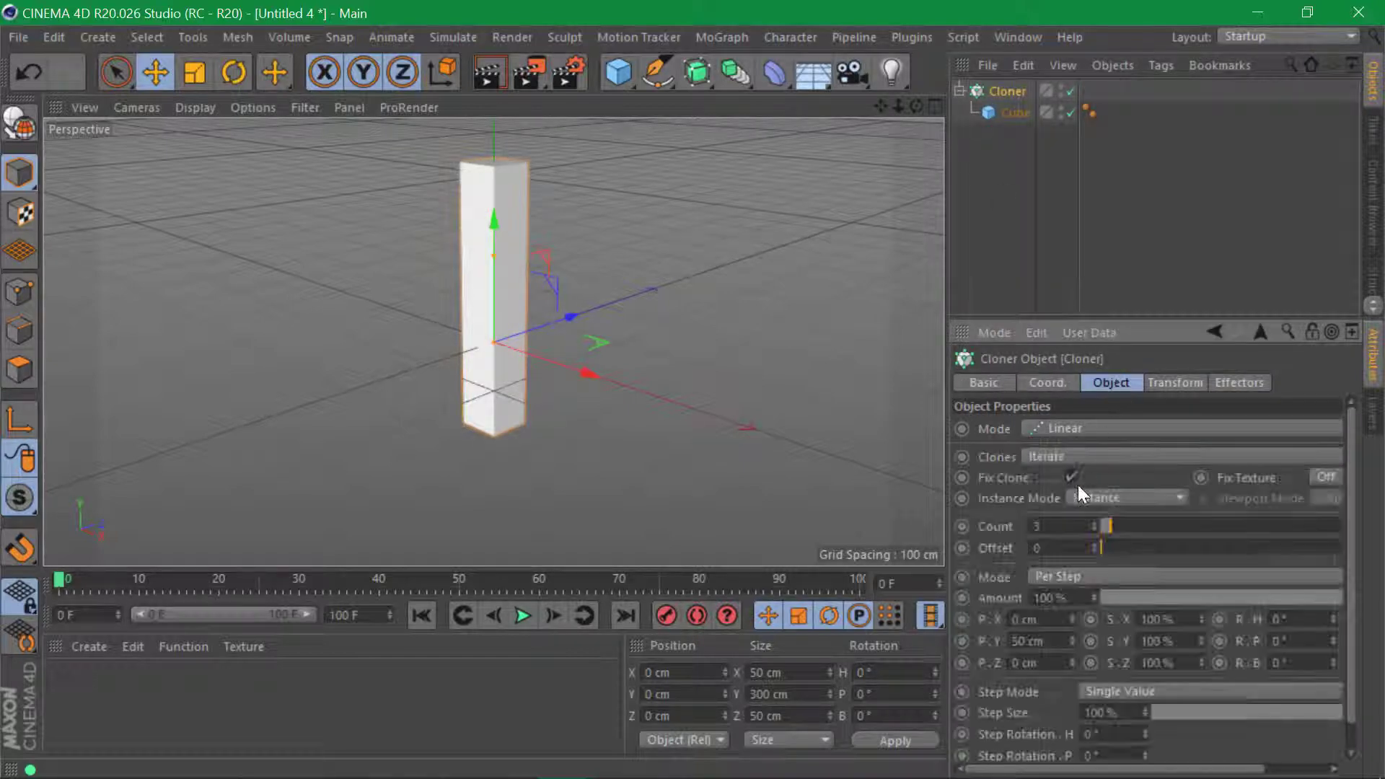
{"action": "left_click", "coordinate": [1067, 428]}
{"action": "left_click", "coordinate": [1073, 514]}
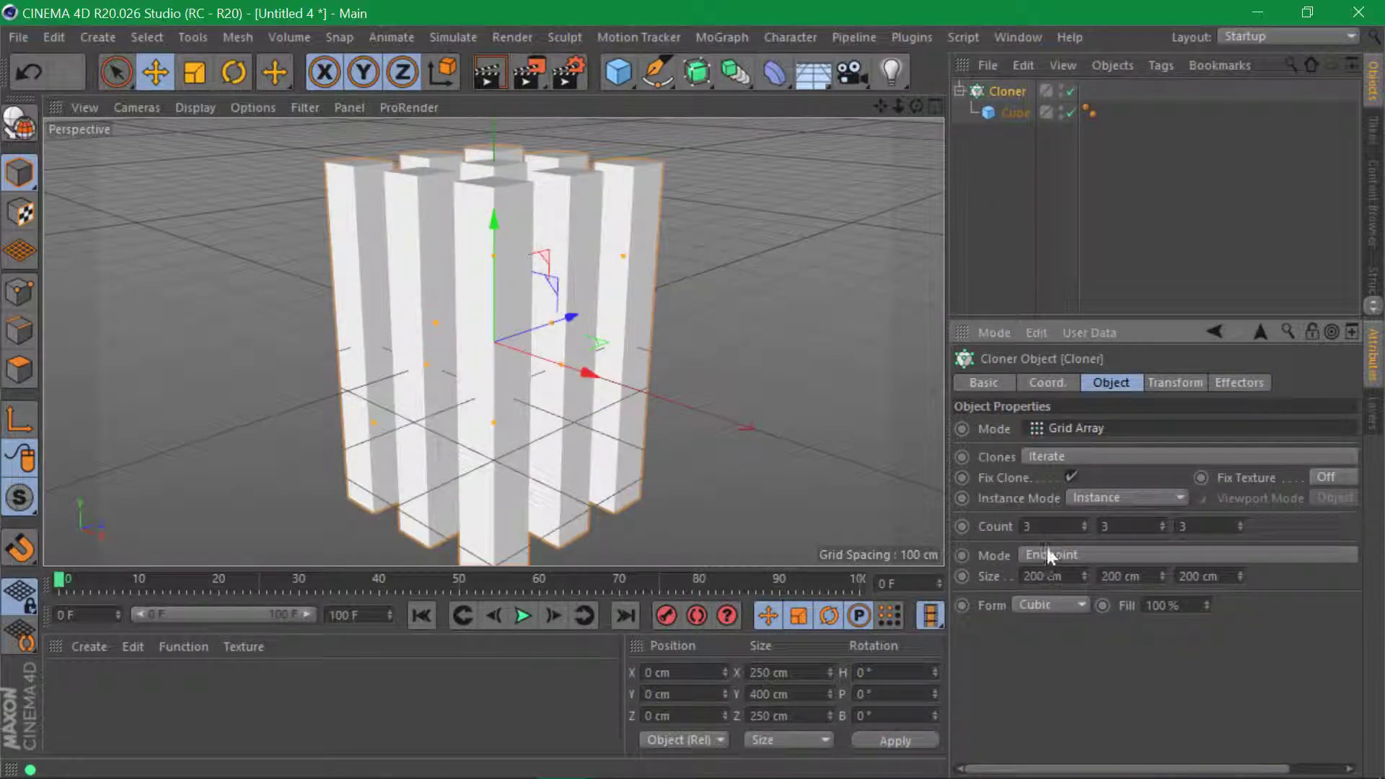
Set the cloner's count to 20 × 1 × 20 and enlarge its grid to about 970 cm in X and 991 cm in Z
{"action": "type", "text": "20"}
{"action": "key", "text": "Tab"}
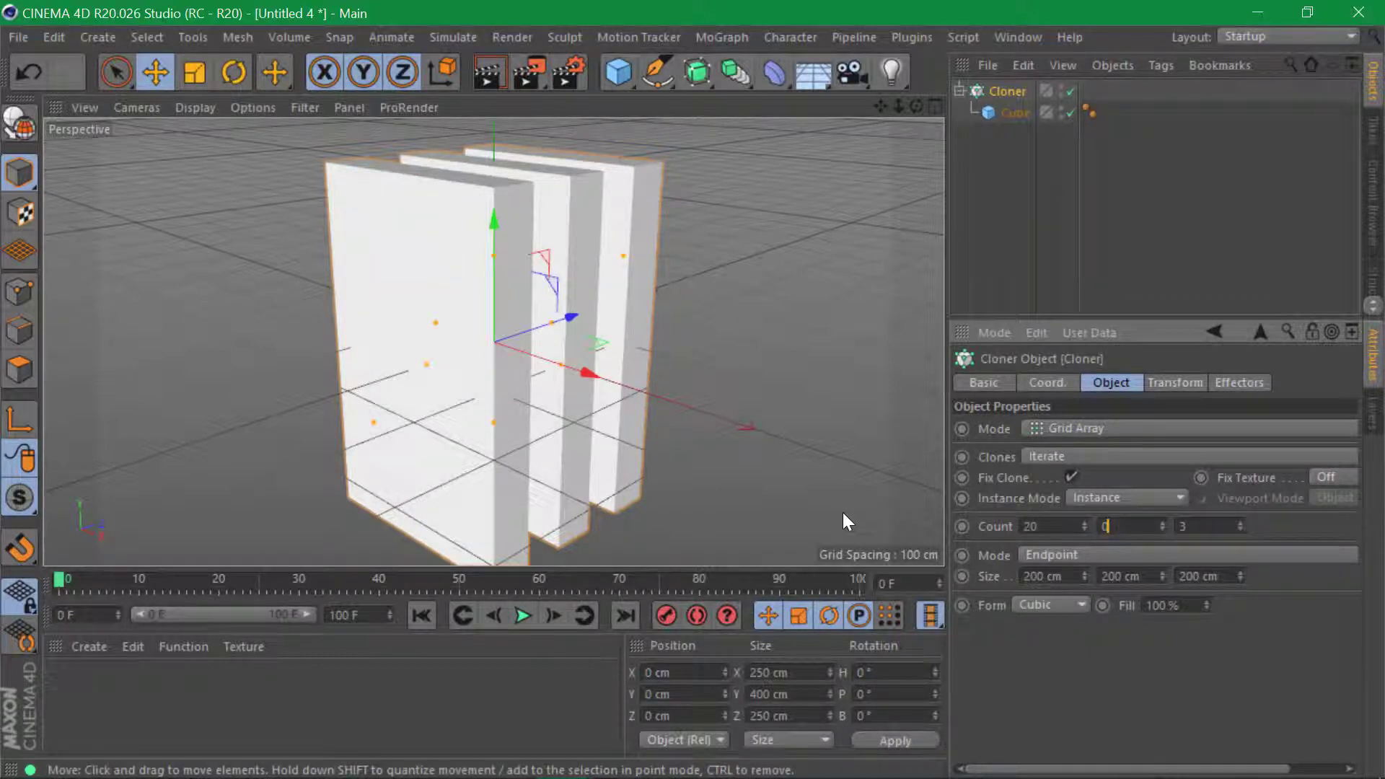
{"action": "type", "text": "1"}
{"action": "key", "text": "Tab"}
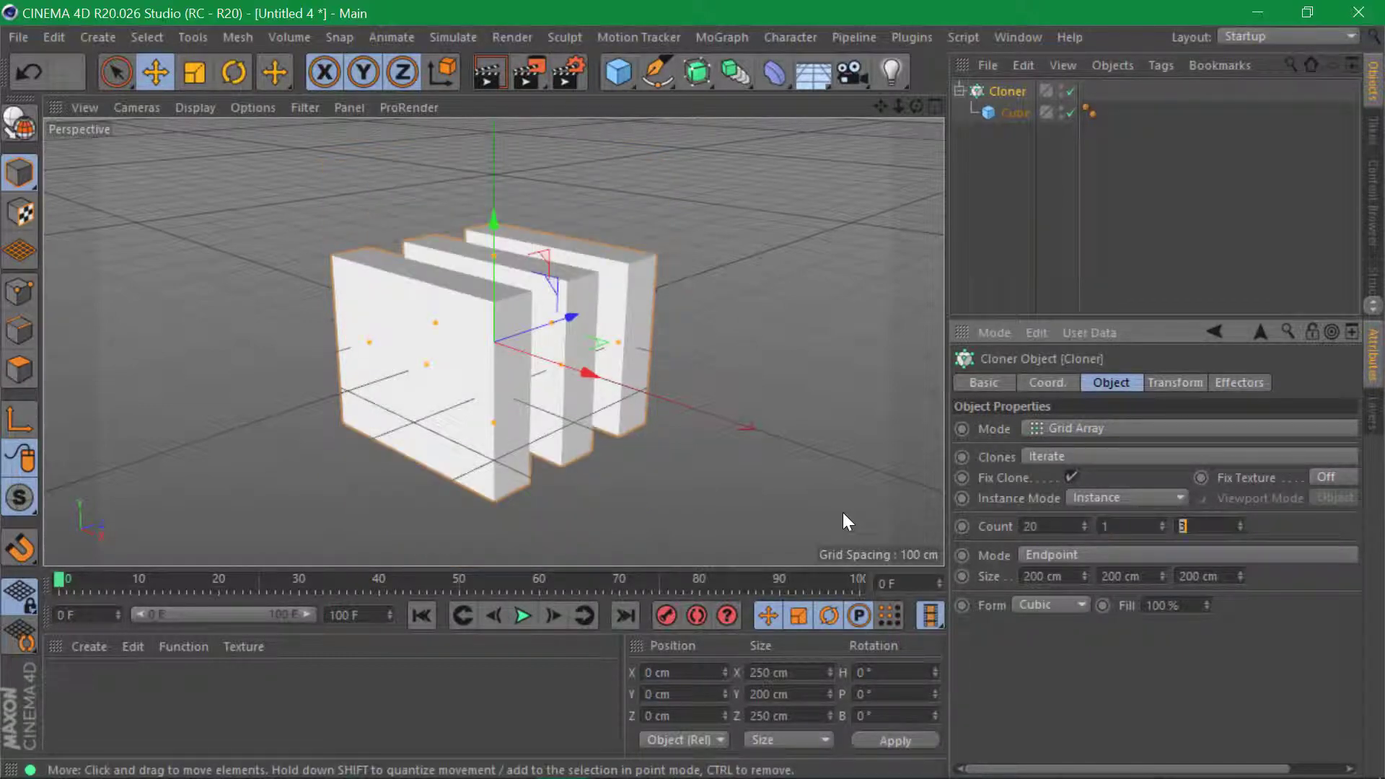
{"action": "type", "text": "20"}
{"action": "key", "text": "Return"}
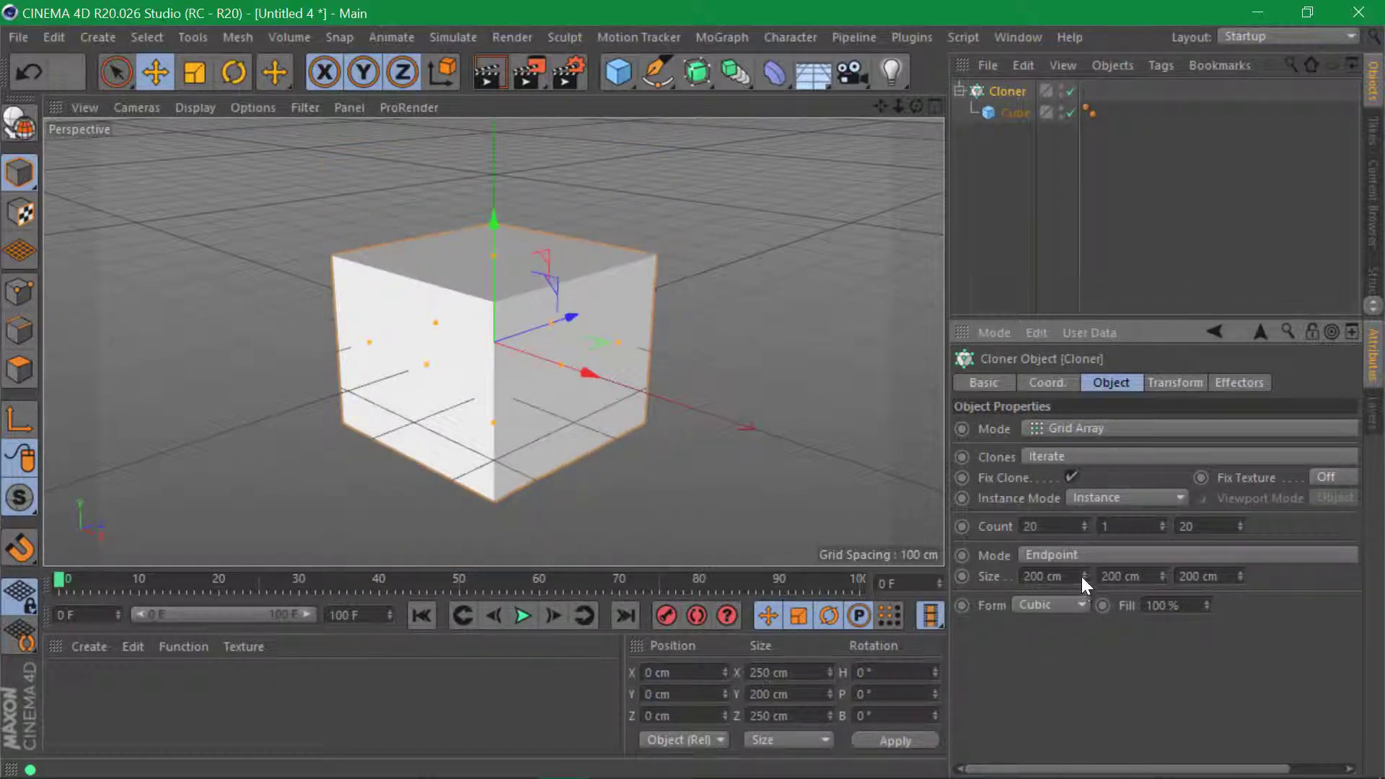
{"action": "mouse_move", "coordinate": [1084, 576]}
{"action": "left_mouse_down"}
{"action": "mouse_move", "coordinate": [1299, 576]}
{"action": "mouse_move", "coordinate": [1024, 543]}
{"action": "left_mouse_up"}
{"action": "scroll", "coordinate": [503, 310], "scroll_direction": "down", "scroll_amount": 5}
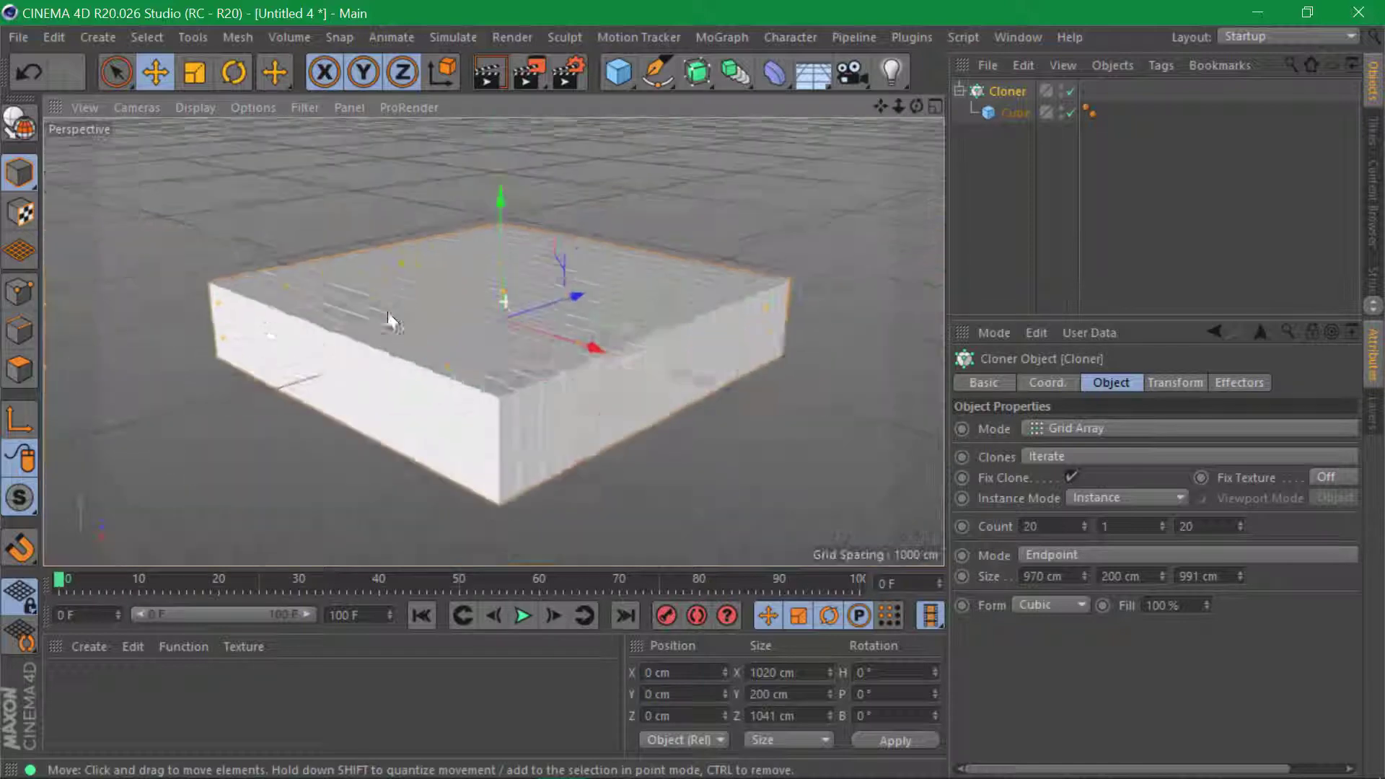
Add a Sound effector to the cloner and widen the area showing its attributes
{"action": "left_click", "coordinate": [715, 37]}
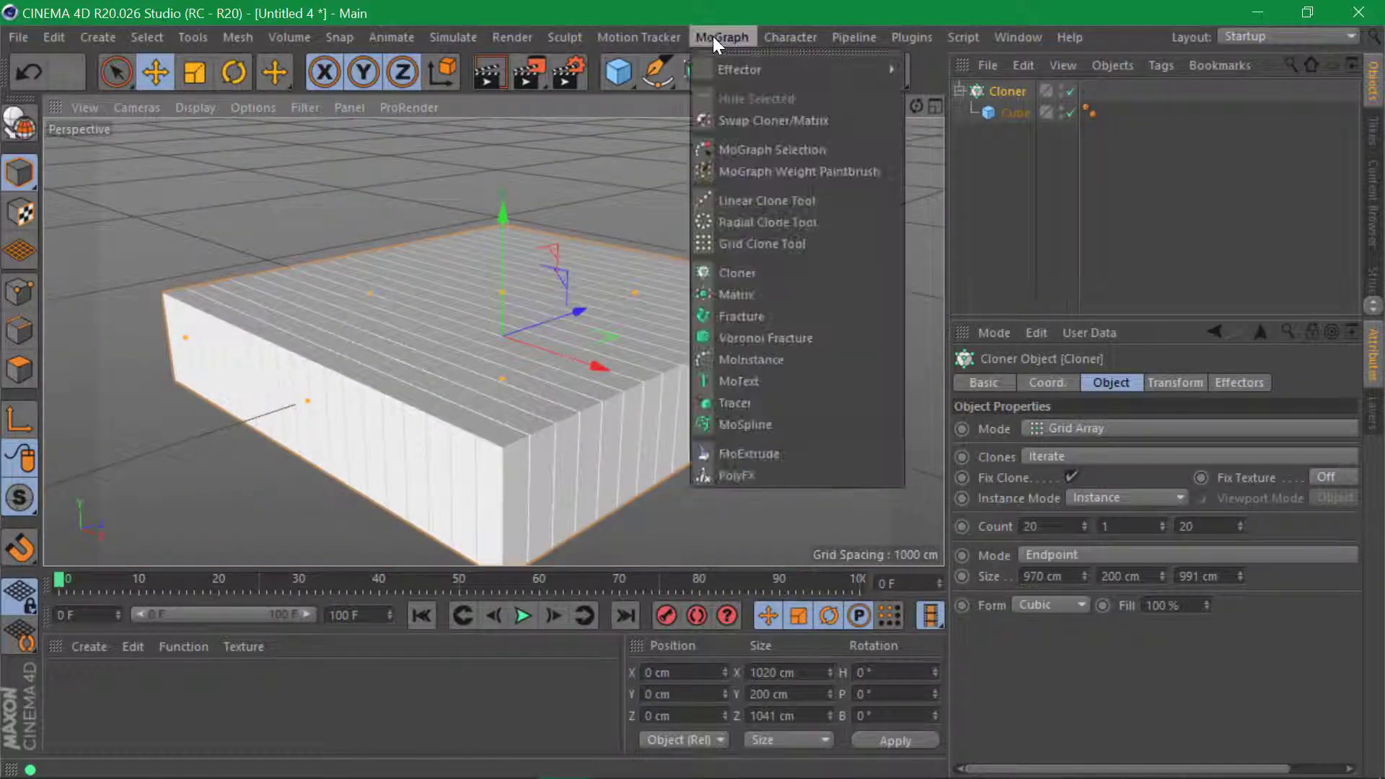
{"action": "mouse_move", "coordinate": [830, 81]}
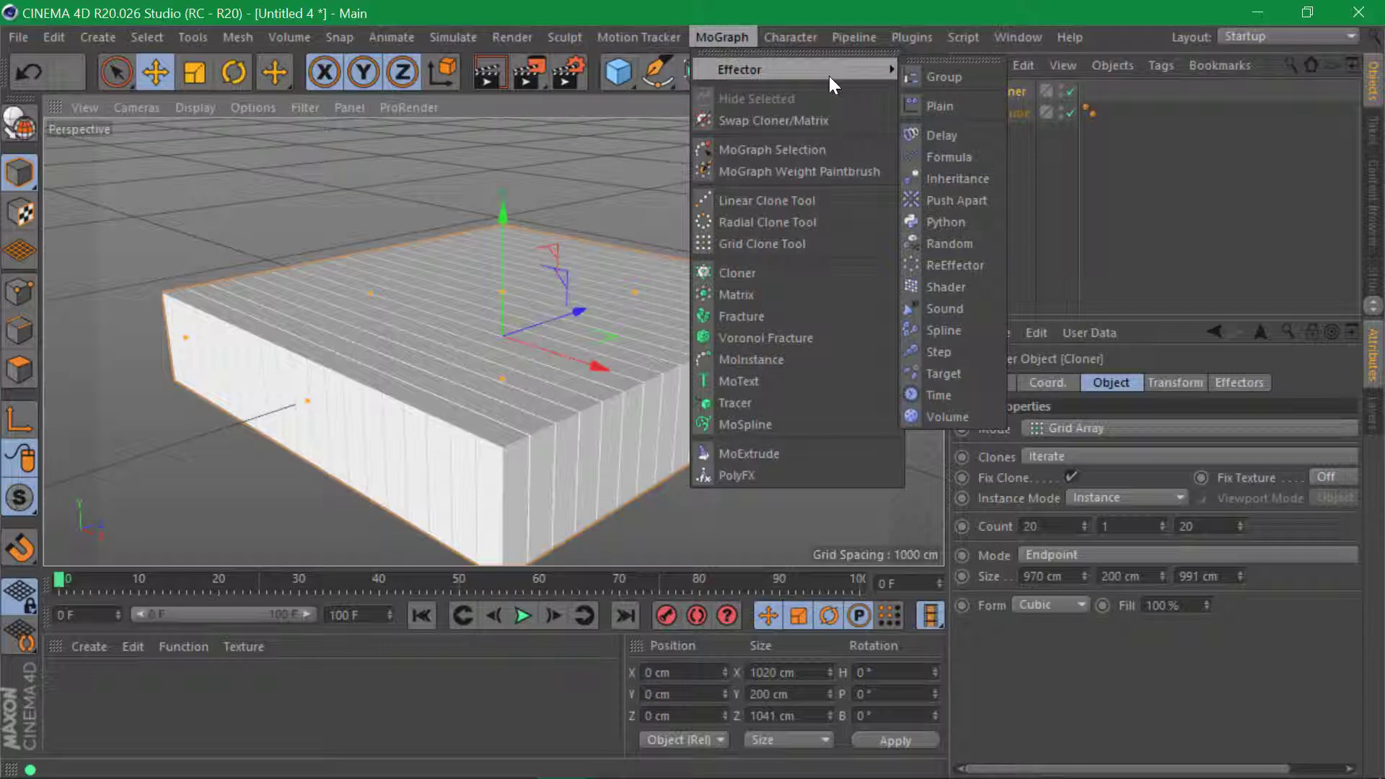
{"action": "left_click", "coordinate": [952, 308]}
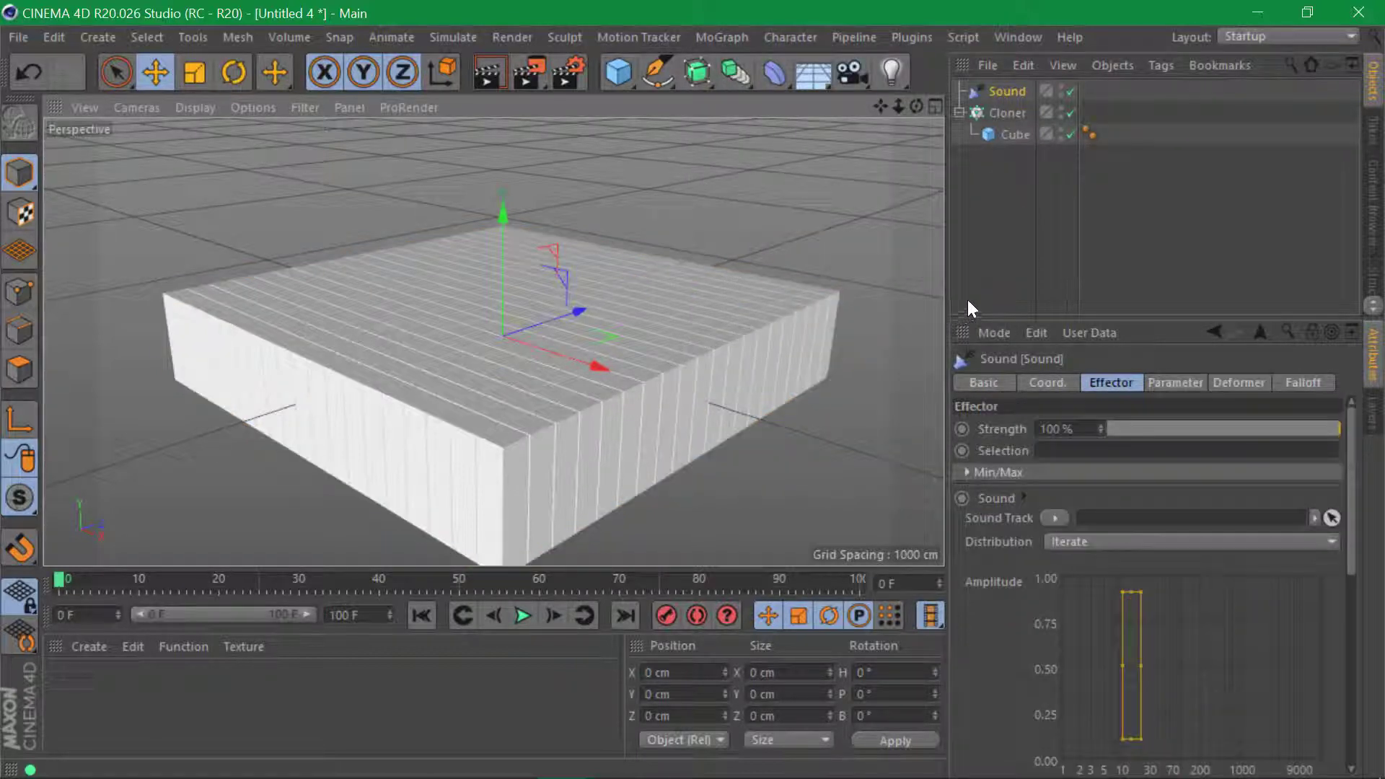
{"action": "left_click_drag", "start_coordinate": [945, 195], "coordinate": [806, 197]}
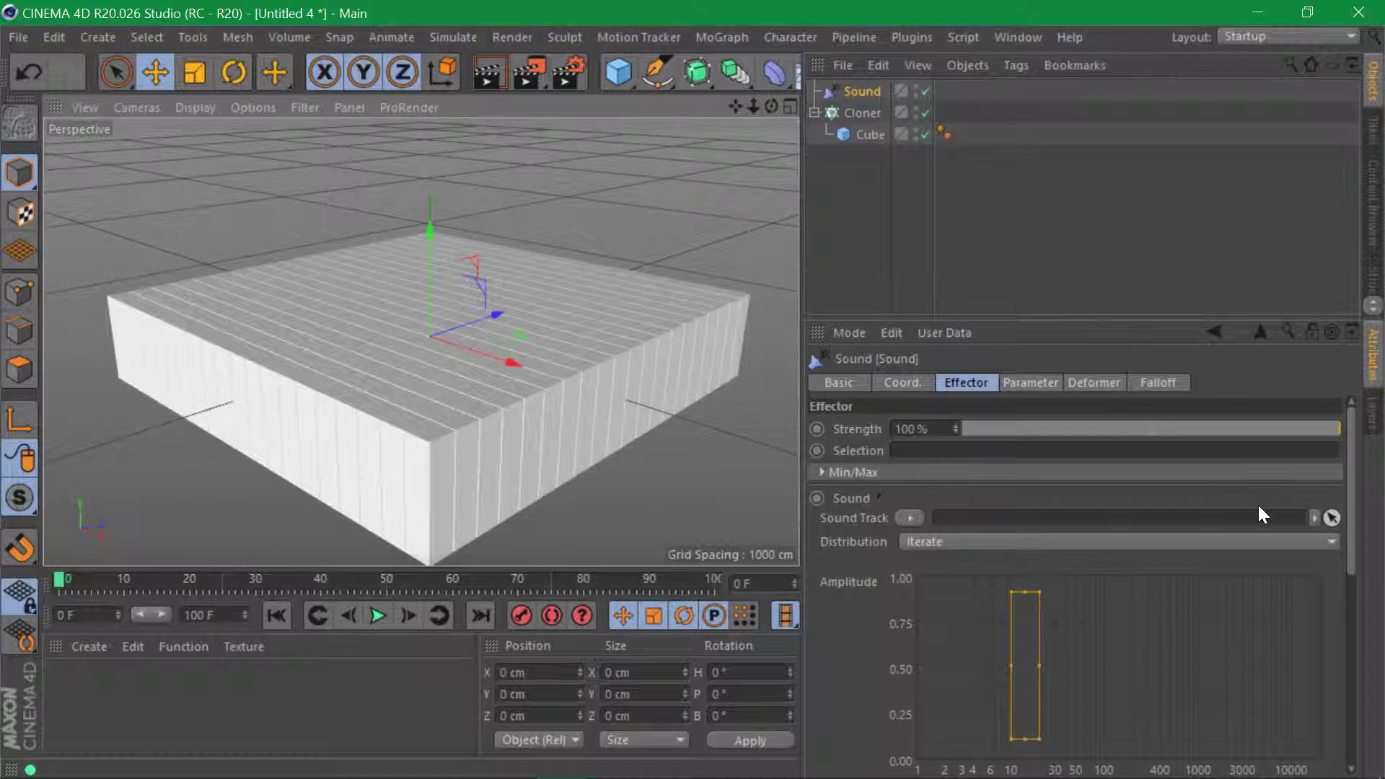
Search the computer for .wav files and open the folder containing Just Chillax ft. Fréd - Enjoy The Flight.wav
{"action": "key", "text": "super"}
{"action": "type", "text": "."}
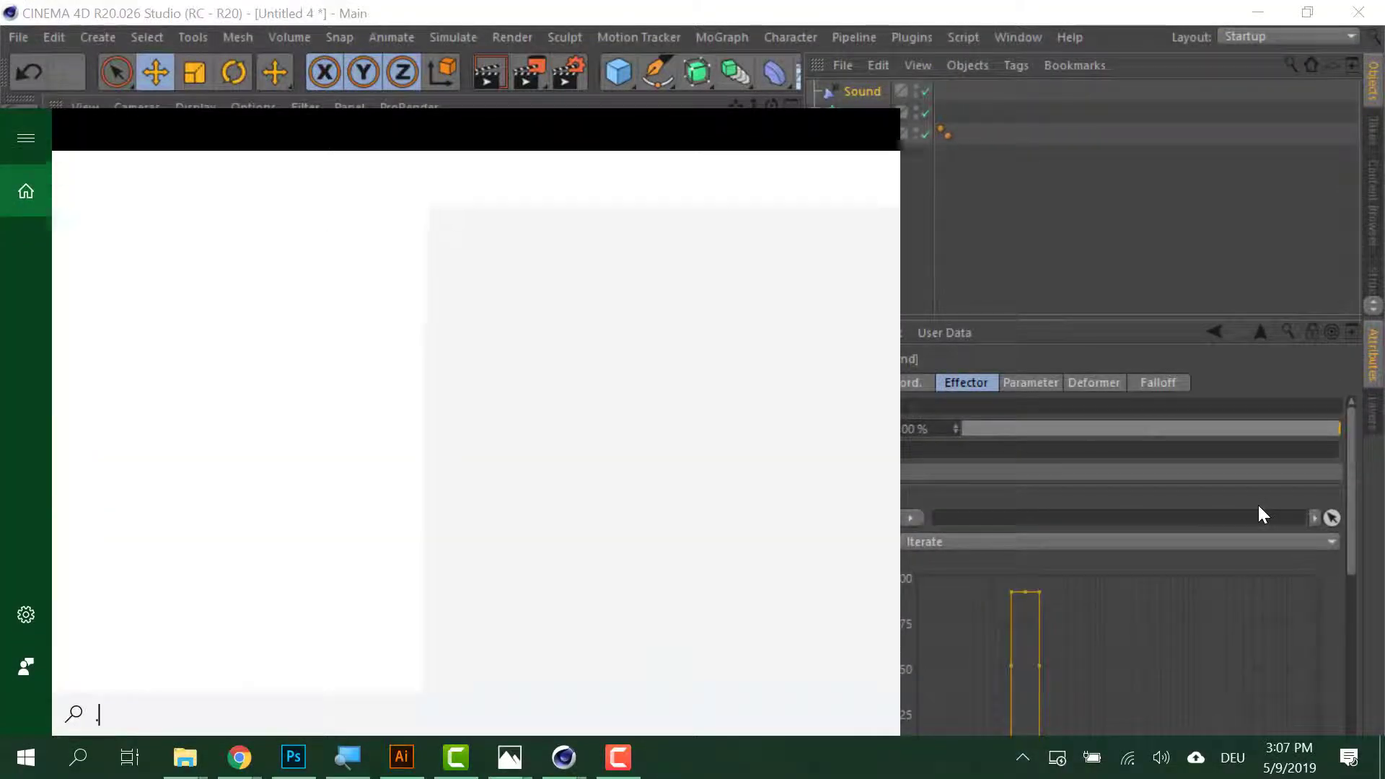
{"action": "type", "text": "wav"}
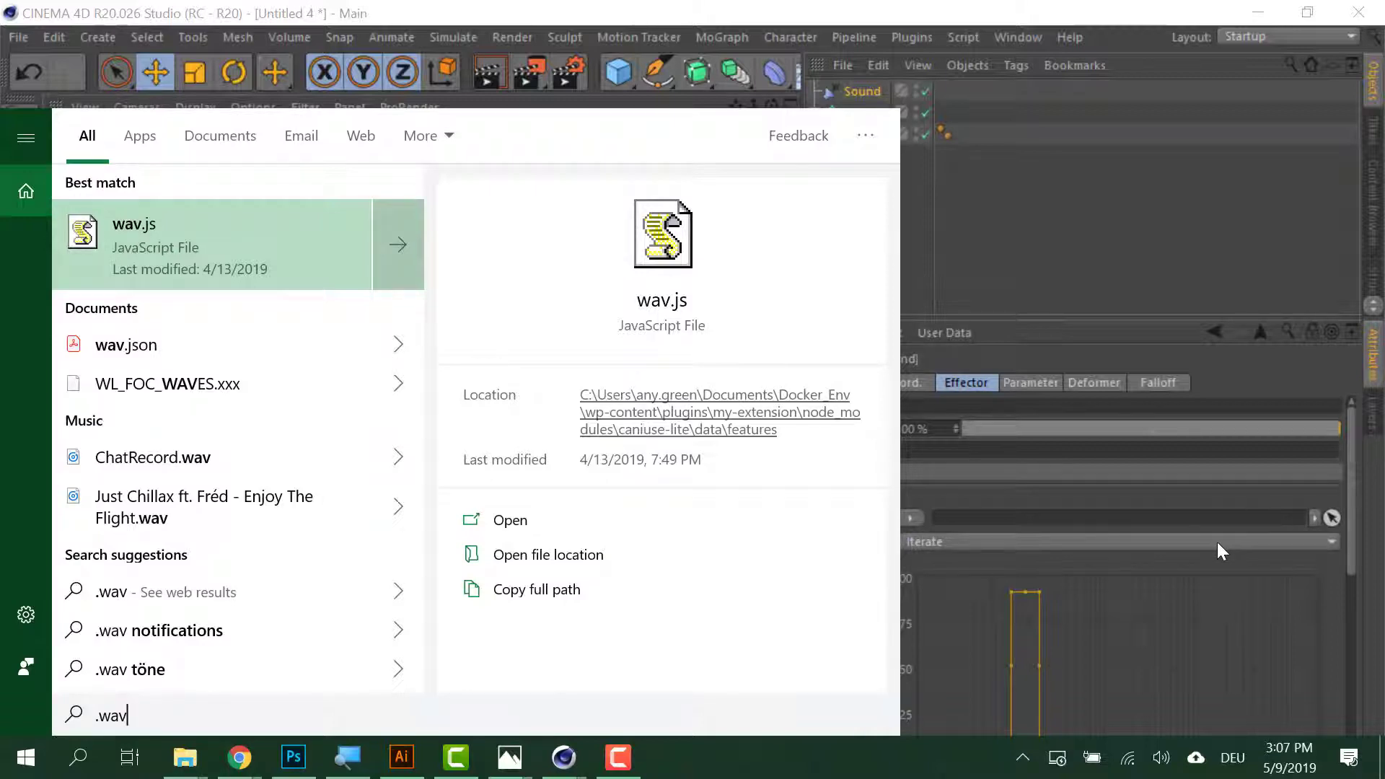
{"action": "left_click", "coordinate": [416, 506]}
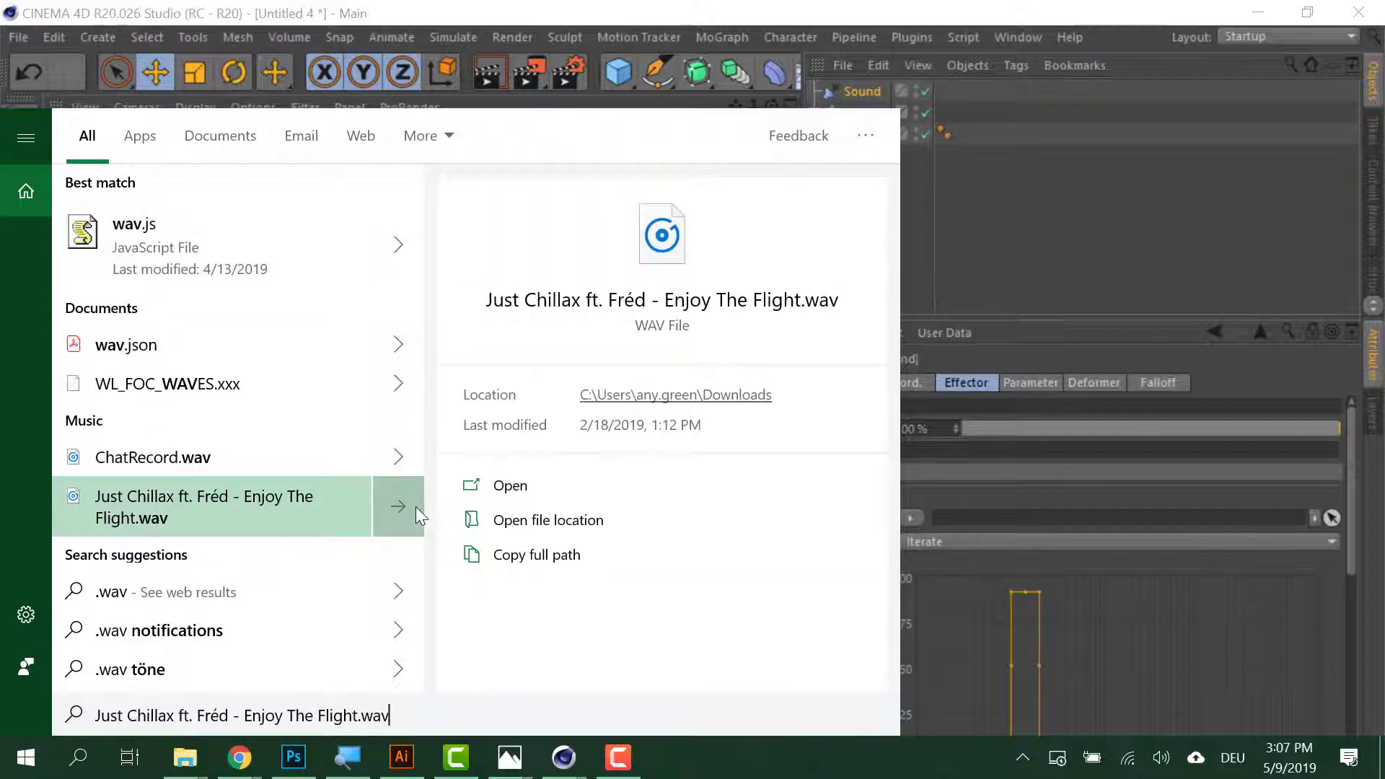
{"action": "left_click", "coordinate": [549, 521]}
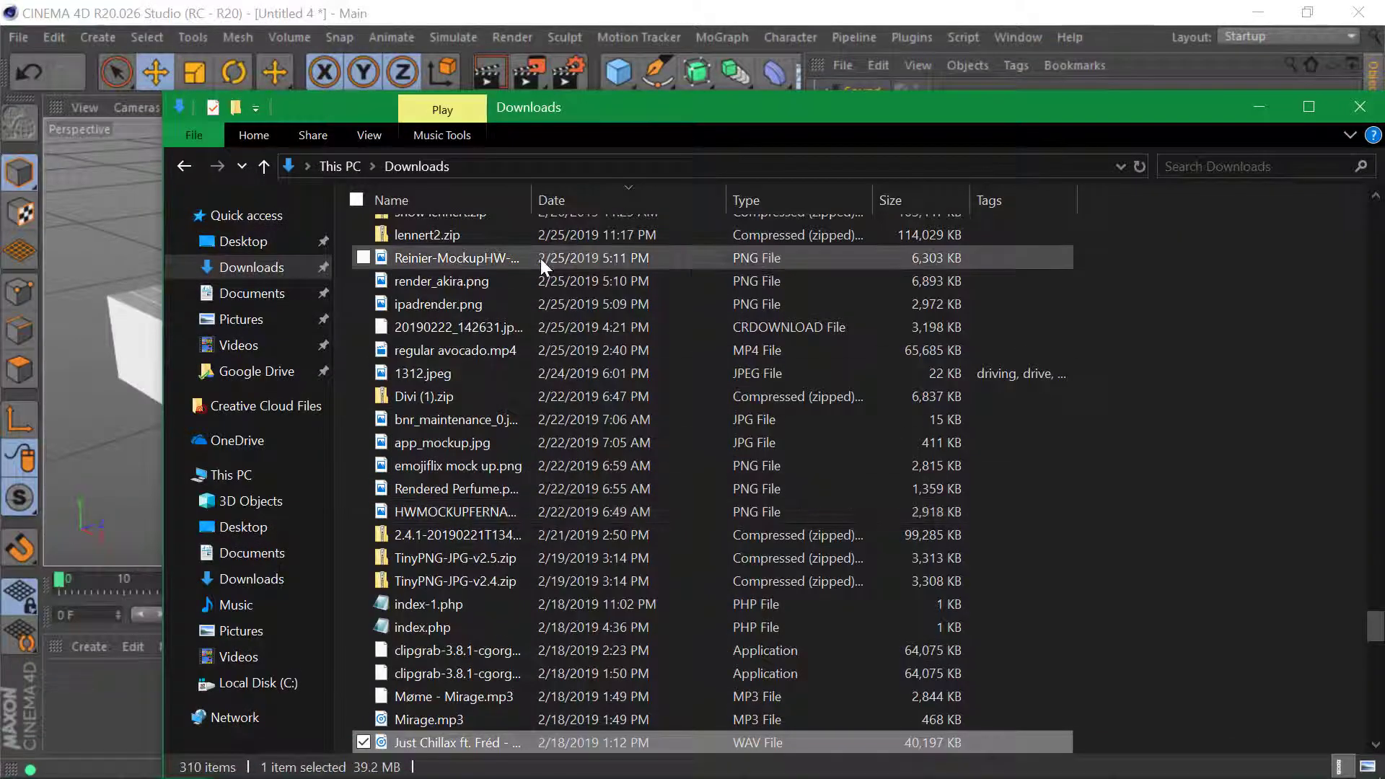
{"action": "scroll", "coordinate": [516, 537], "scroll_direction": "down", "scroll_amount": 2}
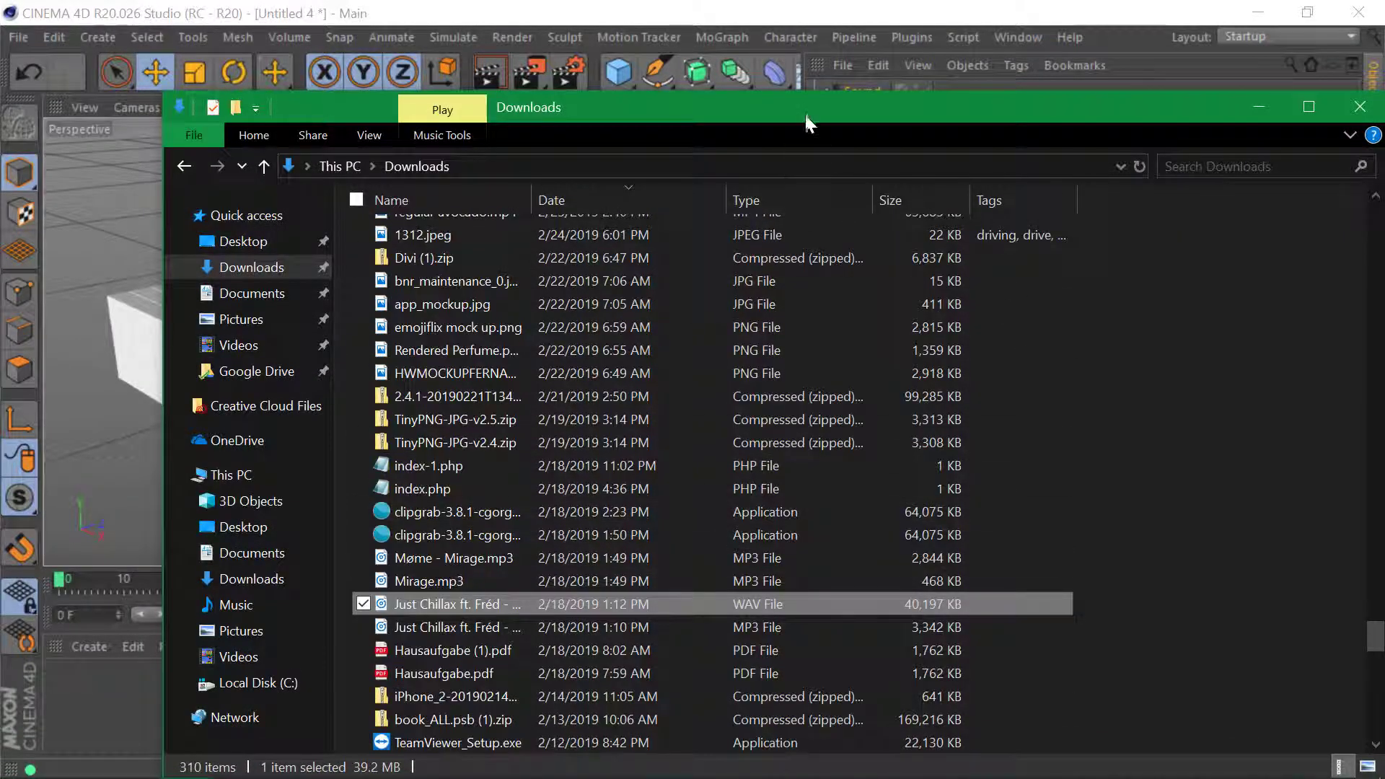
{"action": "left_click_drag", "start_coordinate": [804, 113], "coordinate": [439, 45]}
Load Just Chillax ft. Fréd - Enjoy The Flight.wav from Downloads as the Sound effector's sound track
{"action": "left_click", "coordinate": [1316, 475]}
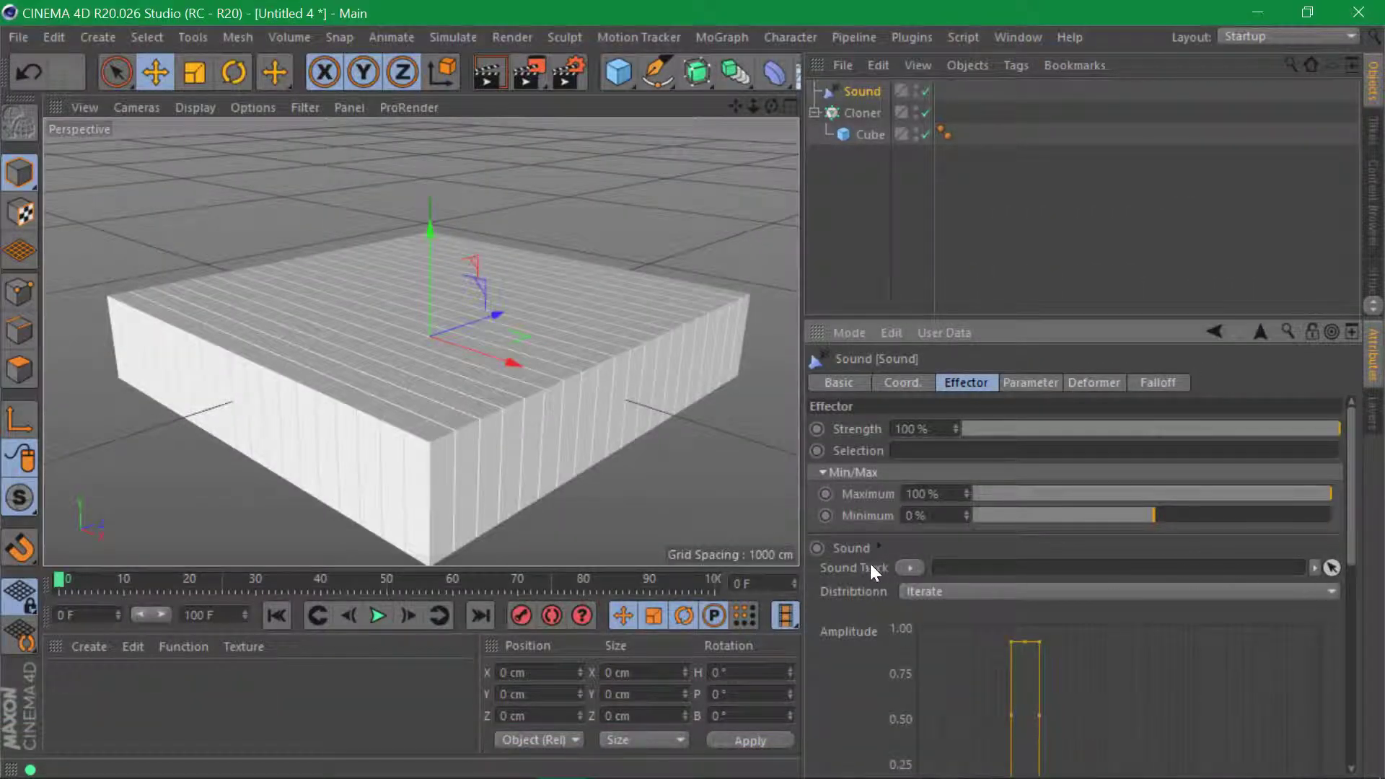
{"action": "left_click", "coordinate": [907, 566]}
{"action": "left_click", "coordinate": [929, 590]}
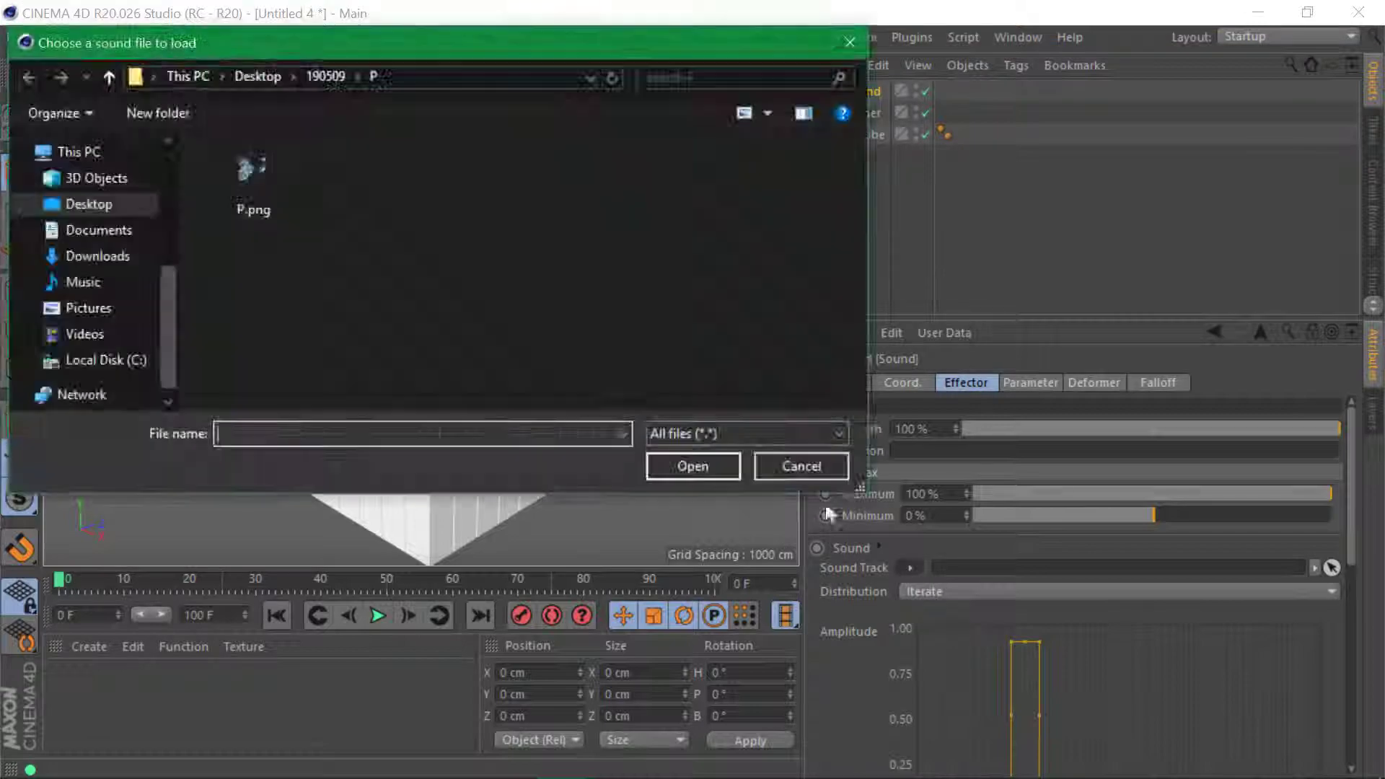
{"action": "key", "text": "alt+Tab"}
{"action": "left_click_drag", "start_coordinate": [241, 43], "coordinate": [340, 204]}
{"action": "left_click", "coordinate": [373, 101]}
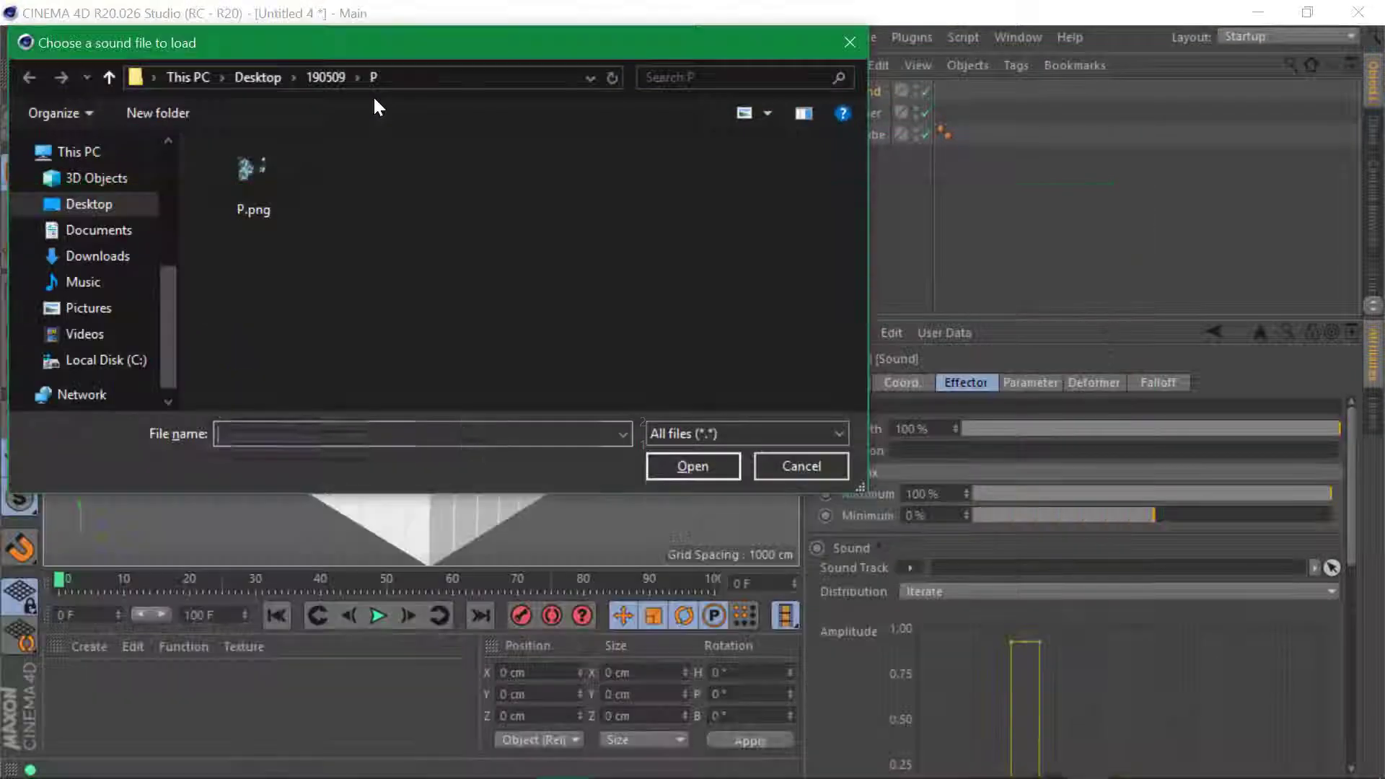
{"action": "left_click", "coordinate": [109, 256]}
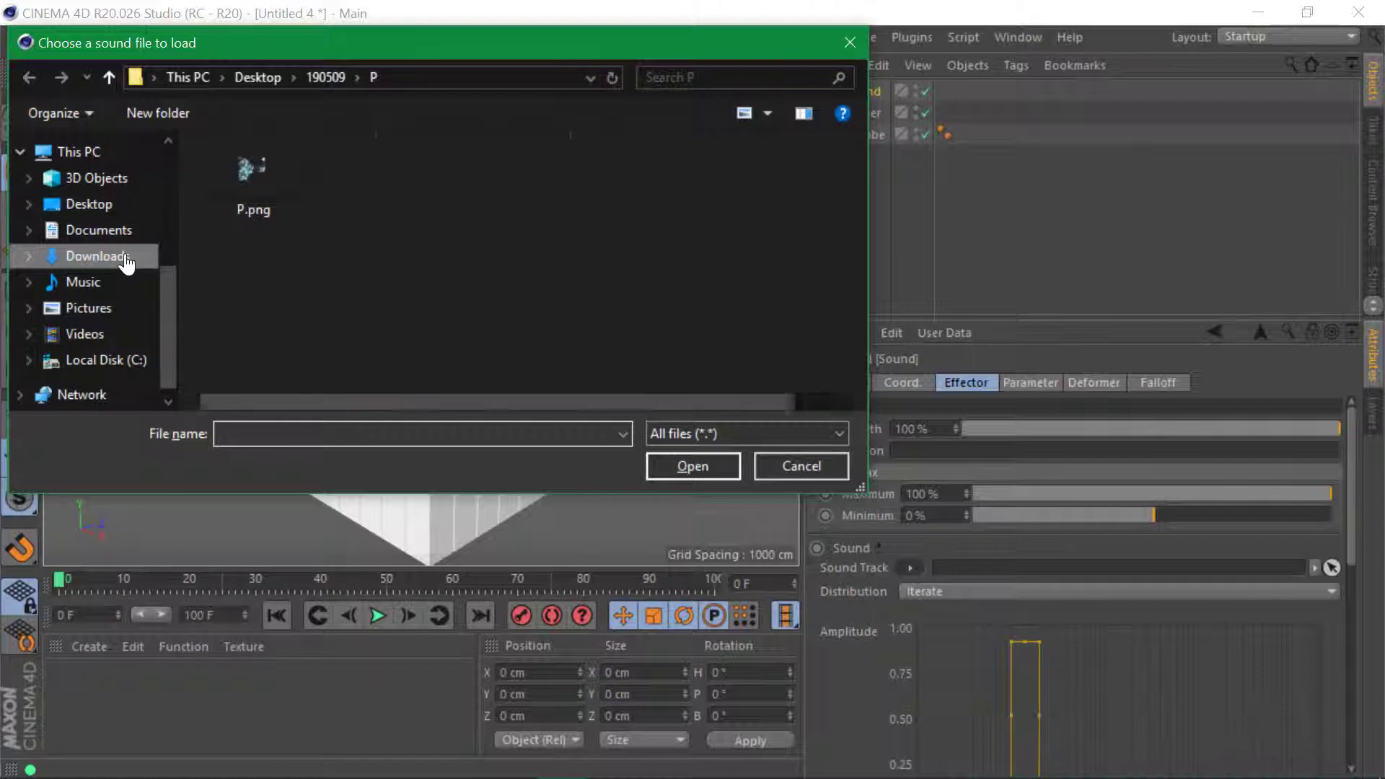
{"action": "left_click", "coordinate": [347, 436]}
{"action": "type", "text": "just"}
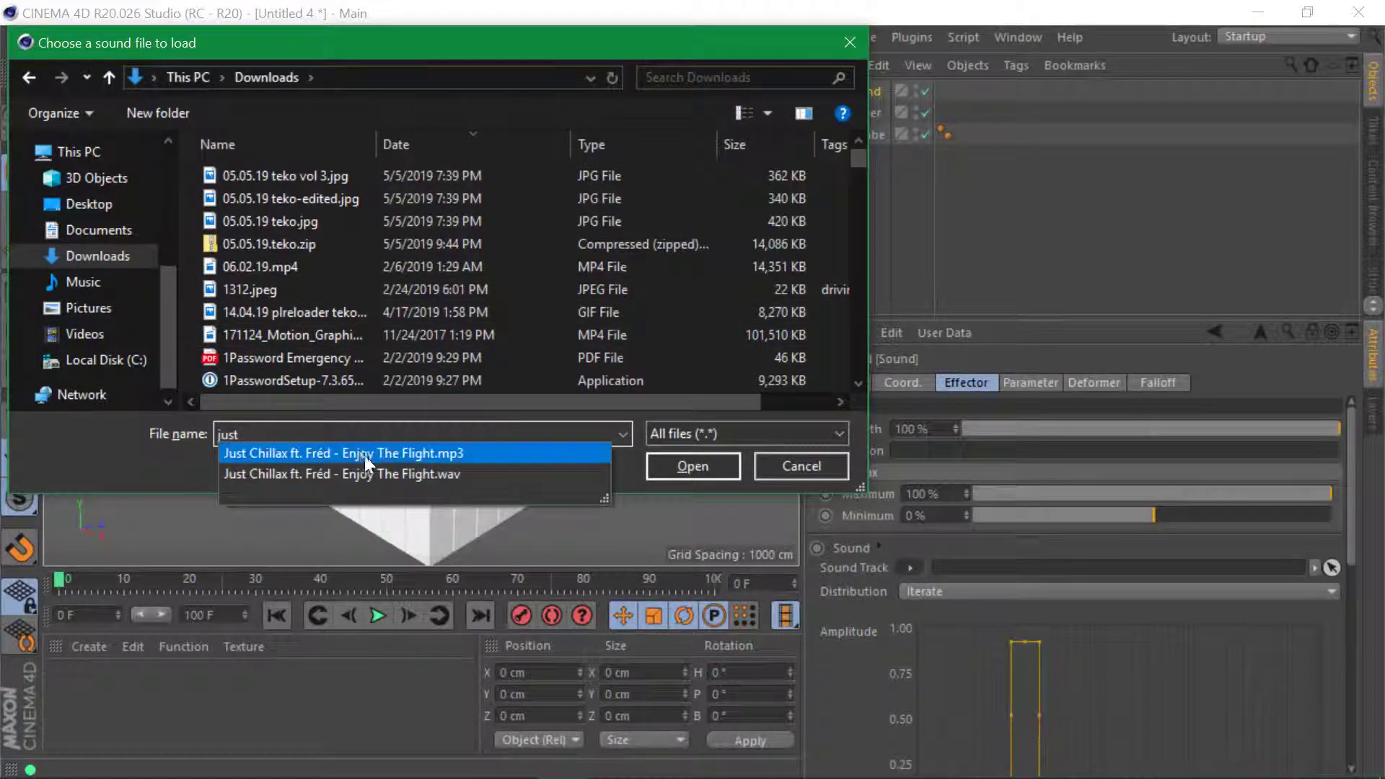
{"action": "left_click", "coordinate": [699, 469]}
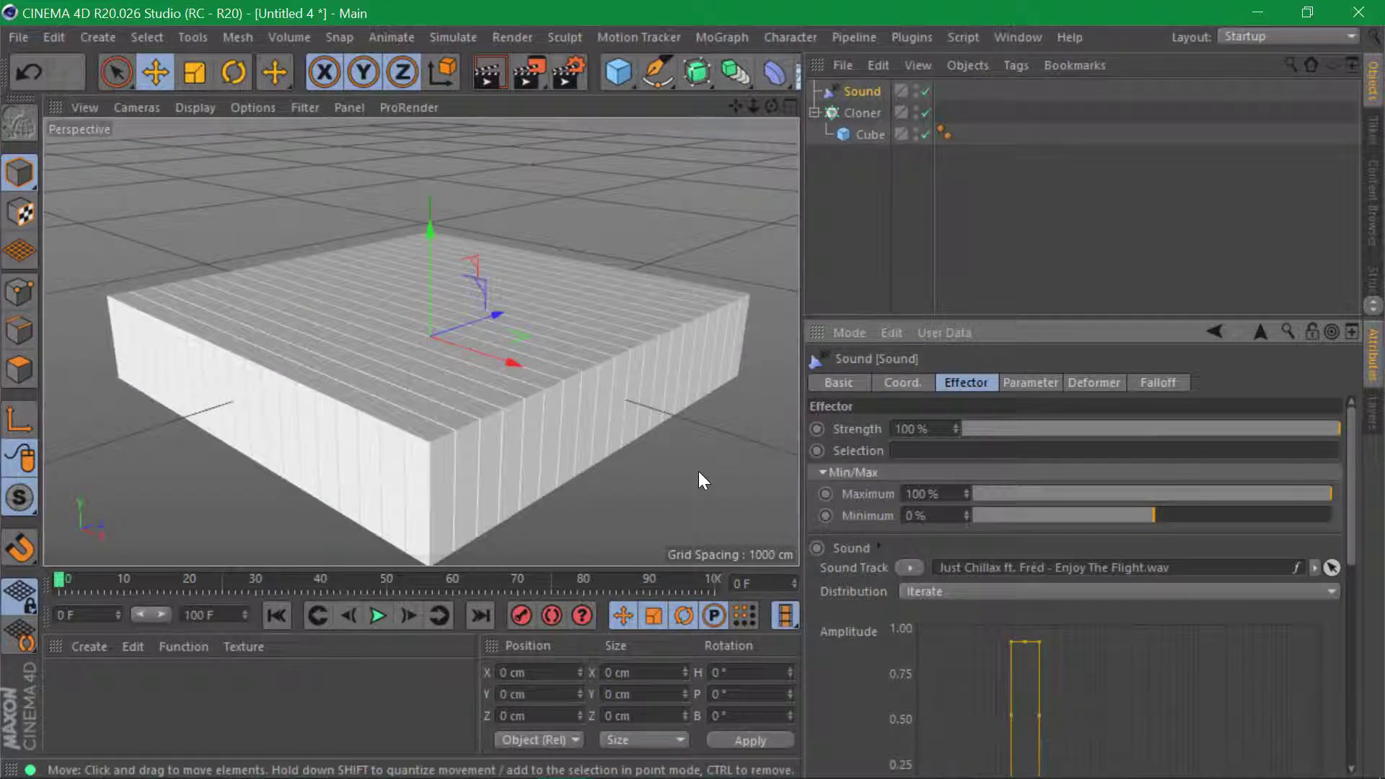
Preview the sound playback, extend the full timeline range to 1000 frames and move to frame 483, with the amplitude graph fully in view
{"action": "left_click", "coordinate": [378, 615]}
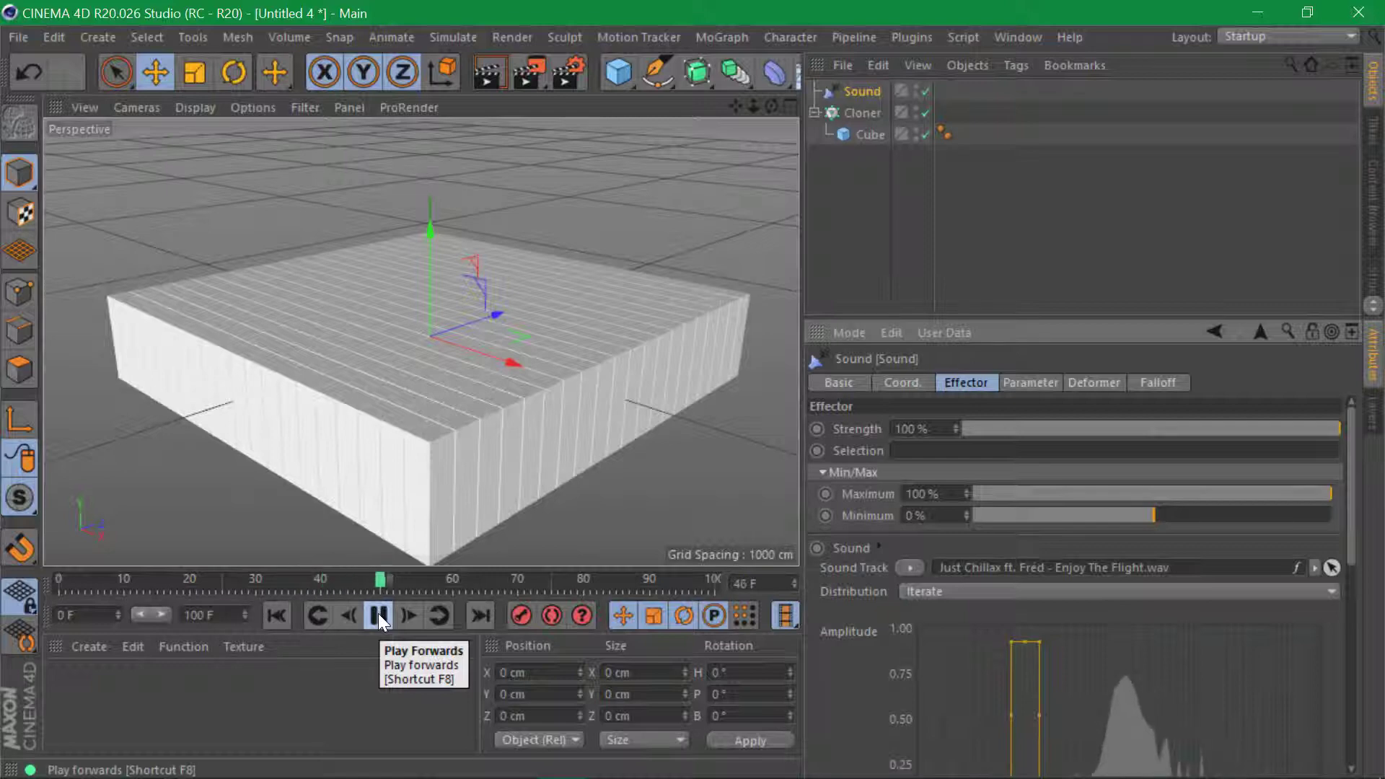
{"action": "left_click", "coordinate": [378, 616]}
{"action": "left_click", "coordinate": [206, 615]}
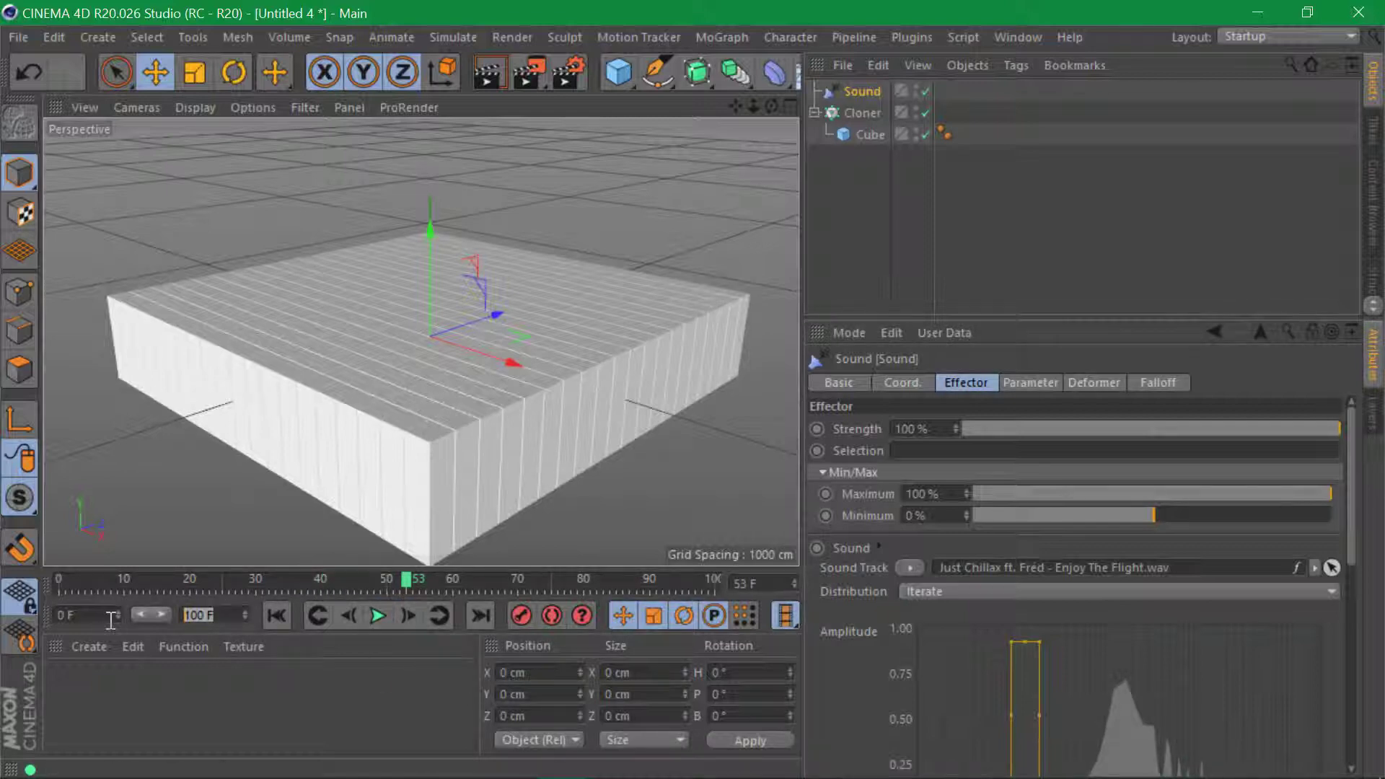
{"action": "type", "text": "1000"}
{"action": "key", "text": "Return"}
{"action": "double_click", "coordinate": [165, 615]}
{"action": "left_click_drag", "start_coordinate": [275, 583], "coordinate": [378, 583]}
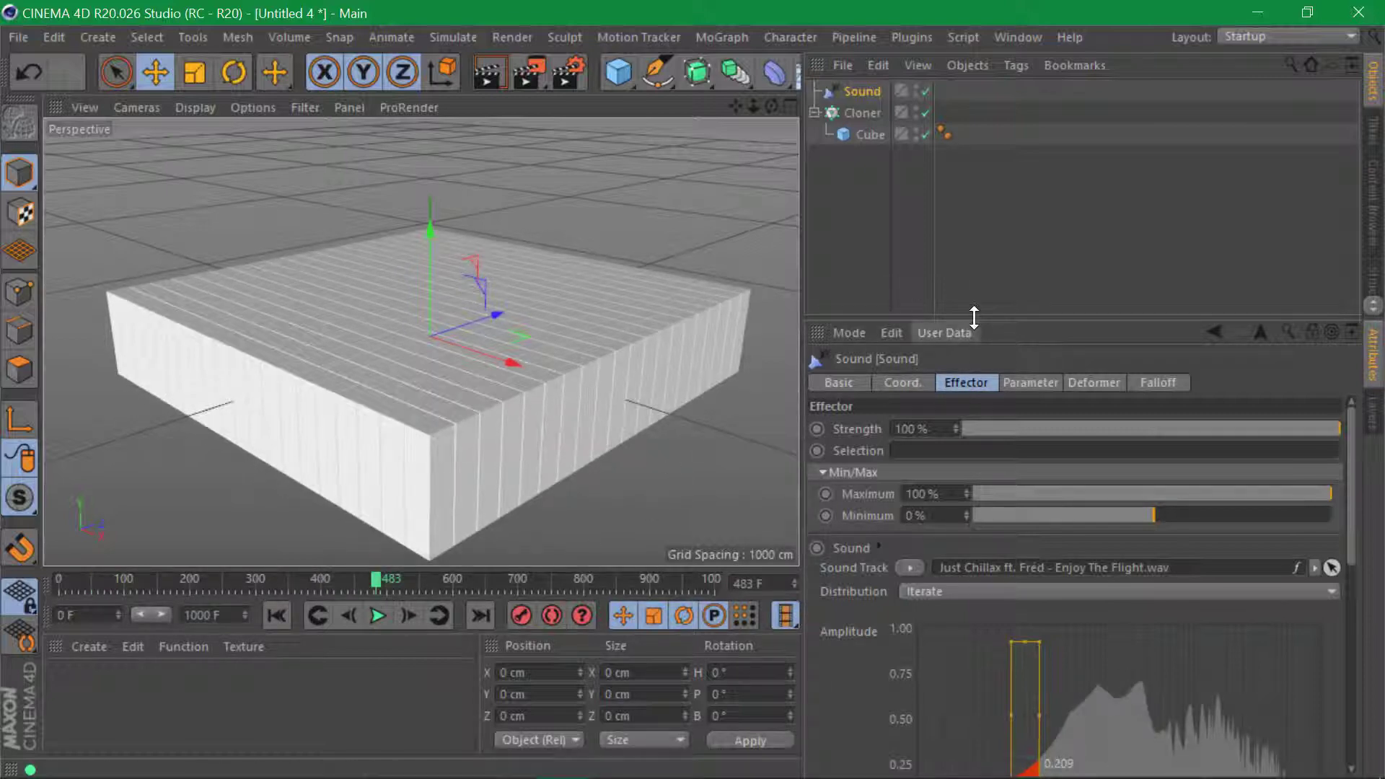
{"action": "left_click_drag", "start_coordinate": [974, 317], "coordinate": [999, 167]}
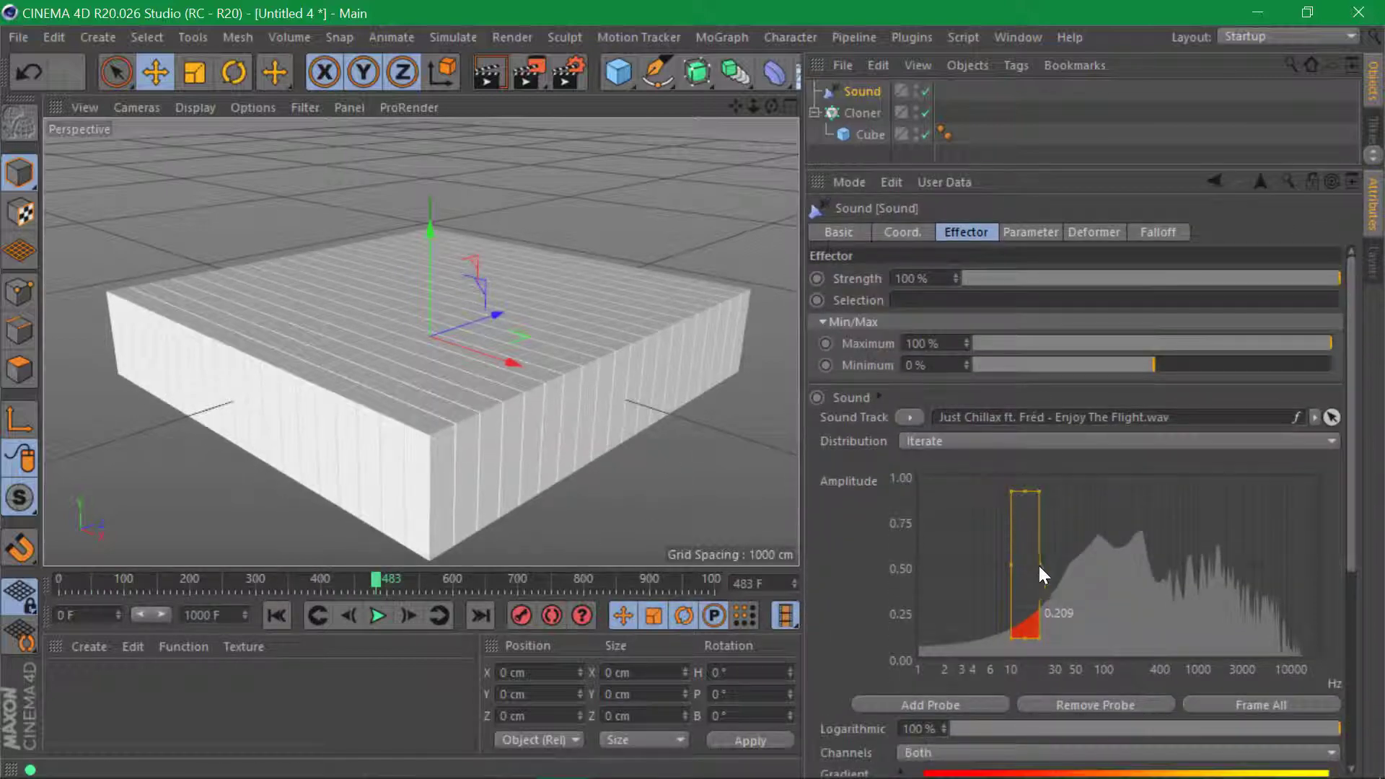
Widen the sound probe's upper frequency limit to about 641 Hz and preview the playback up to frame 501
{"action": "left_click_drag", "start_coordinate": [1040, 575], "coordinate": [1180, 555]}
{"action": "left_click", "coordinate": [381, 622]}
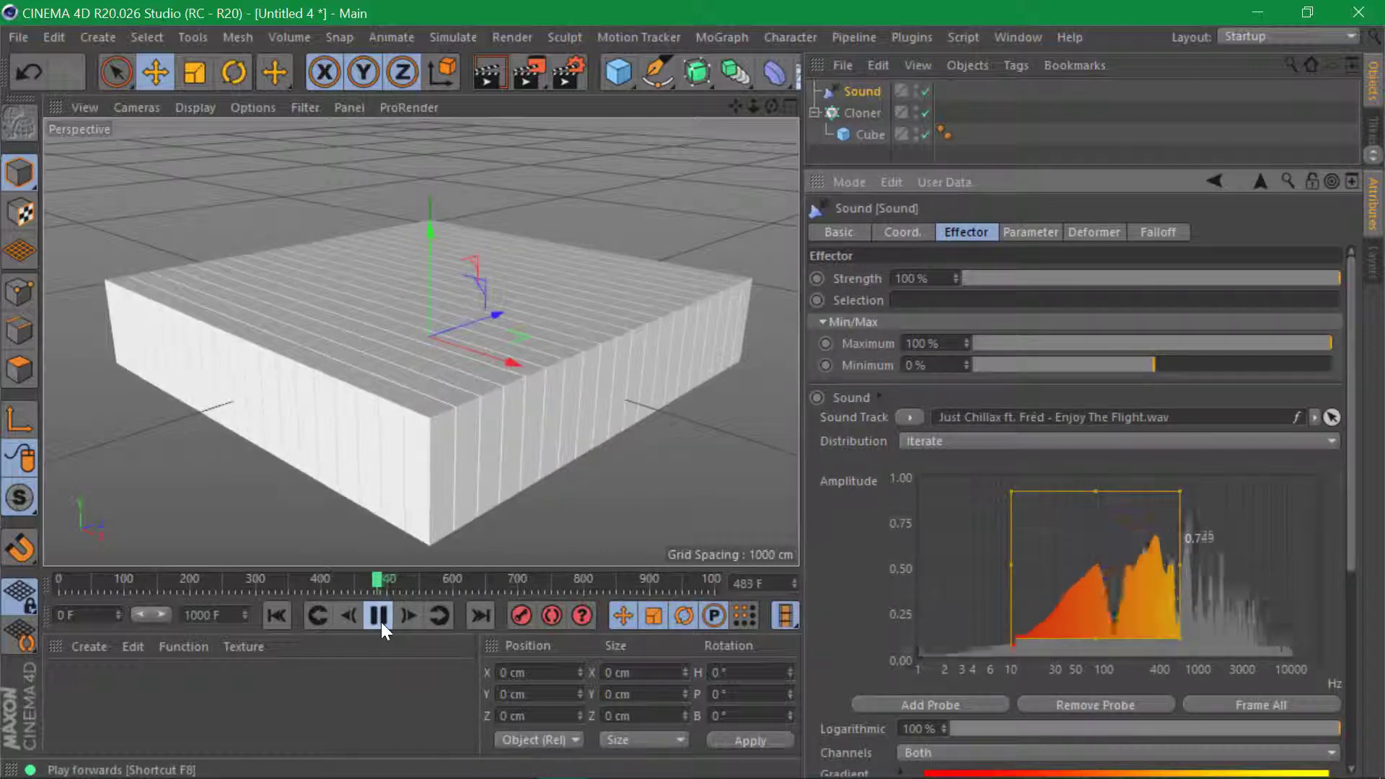
{"action": "left_click", "coordinate": [381, 616]}
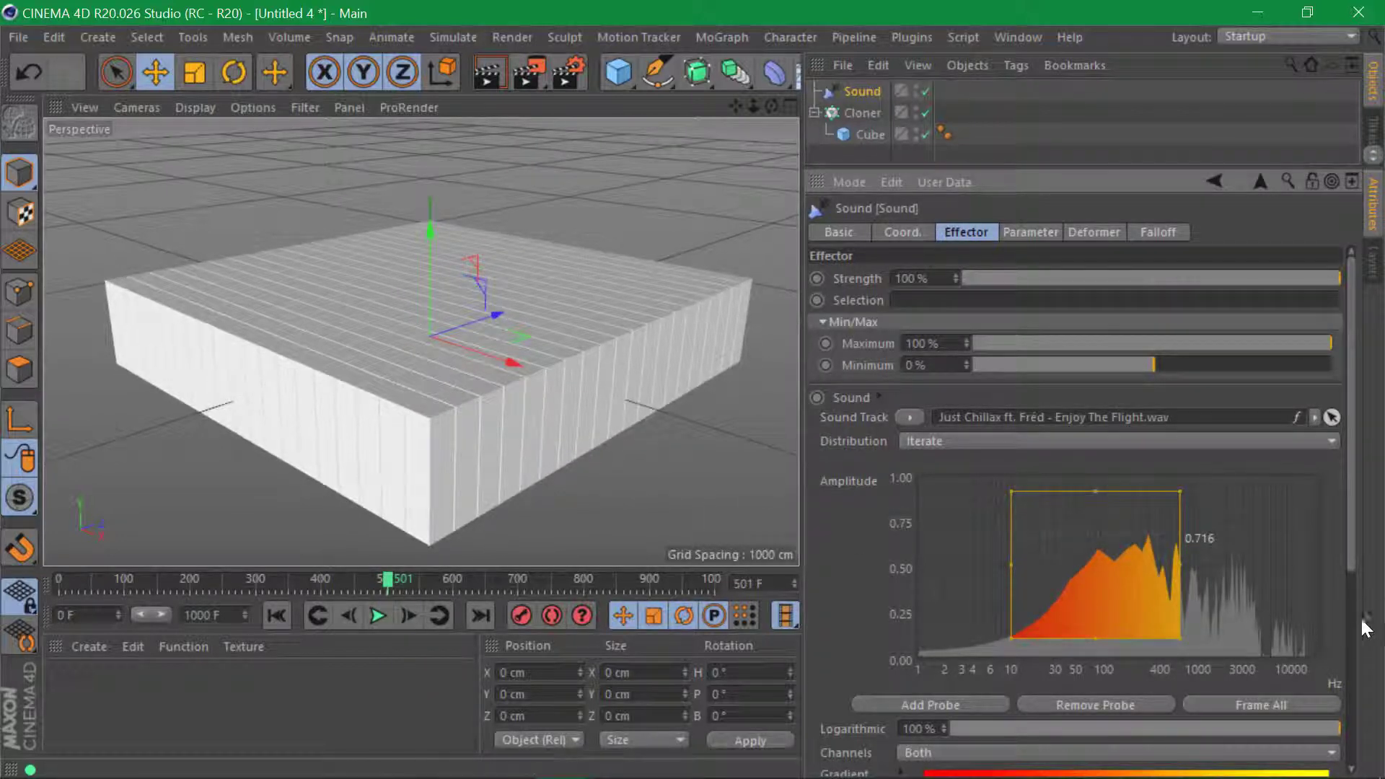
Set the Sound effector's distribution to Distribute and preview the playback up to frame 530
{"action": "scroll", "coordinate": [1360, 563], "scroll_direction": "down", "scroll_amount": 1}
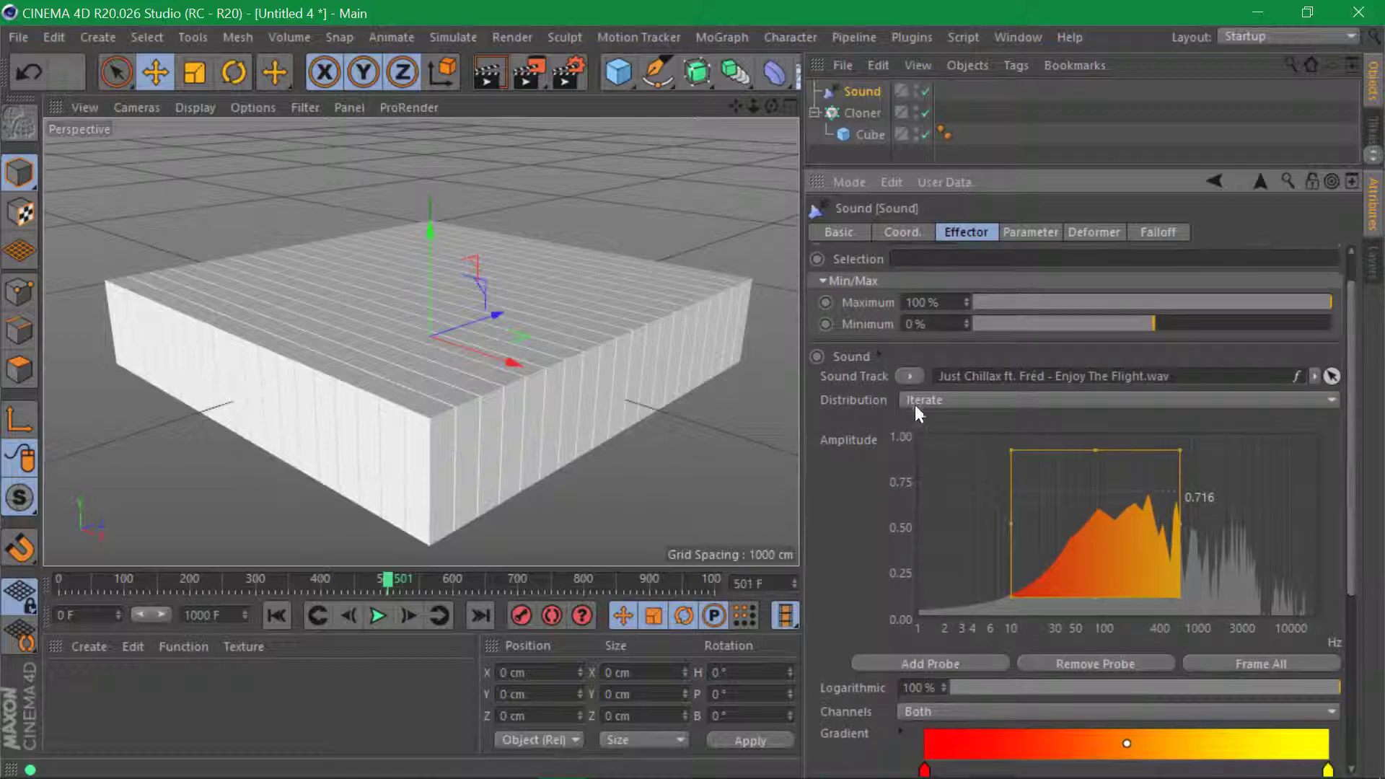
{"action": "left_click", "coordinate": [919, 395]}
{"action": "left_click", "coordinate": [919, 435]}
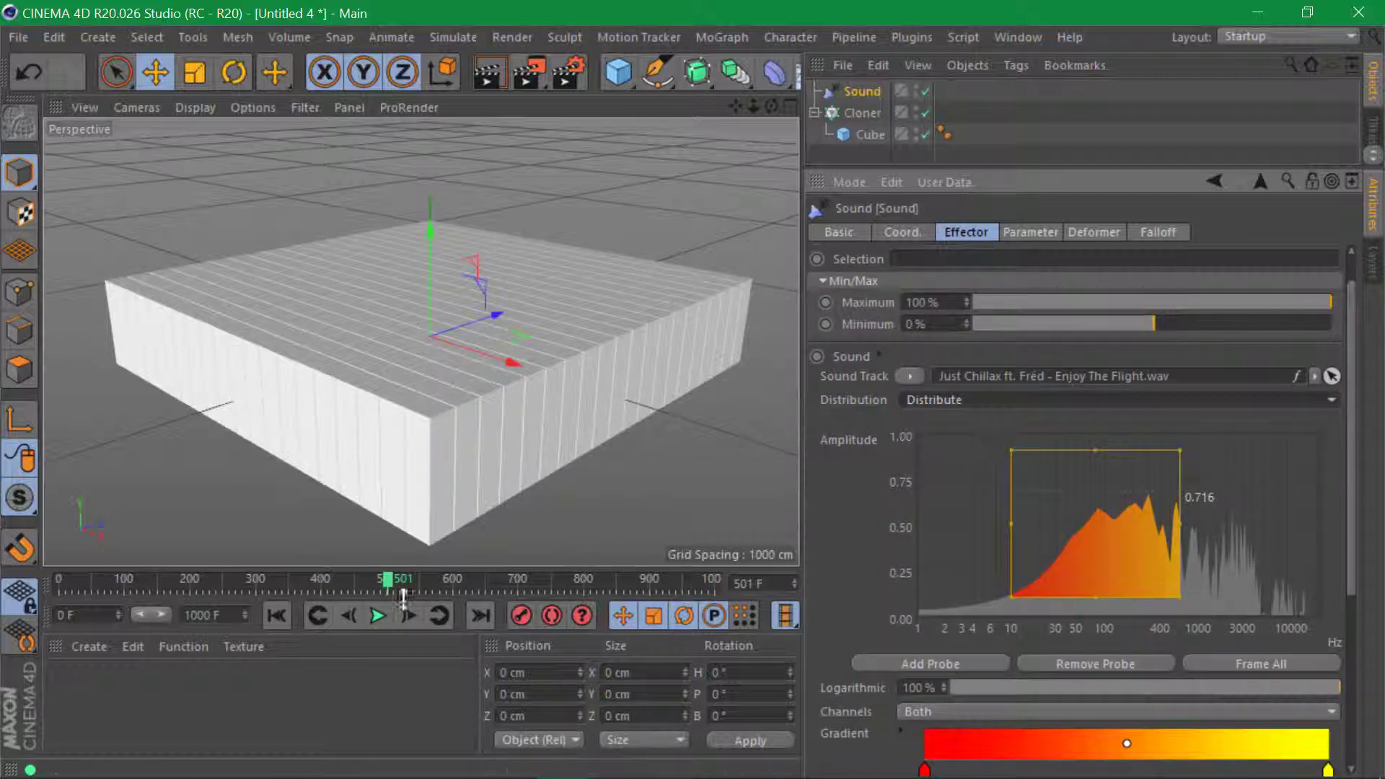
{"action": "left_click", "coordinate": [377, 615]}
{"action": "left_click", "coordinate": [377, 616]}
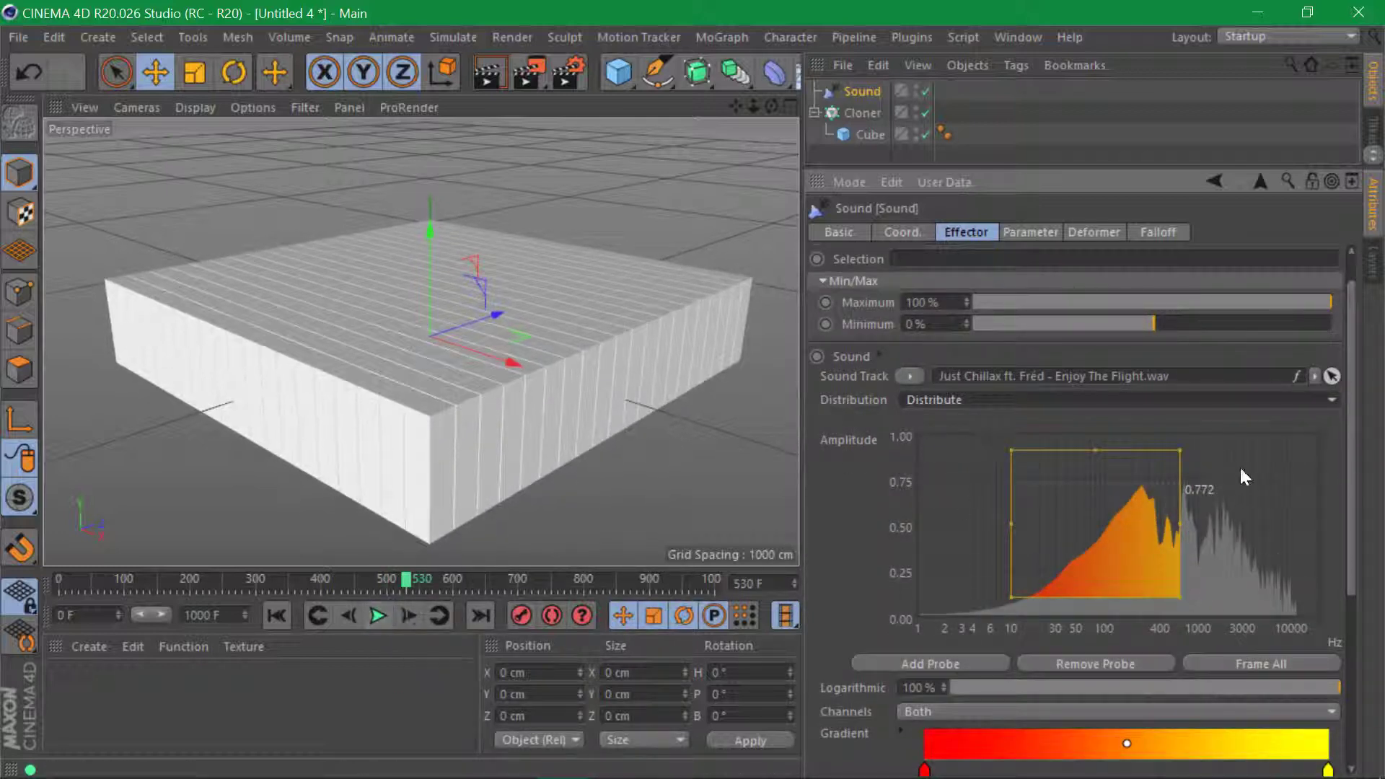
Look over the Sound effector's gradient and probe properties and play the animation on to frame 568 with the amplitude graph in view
{"action": "left_click_drag", "start_coordinate": [1354, 440], "coordinate": [1335, 584]}
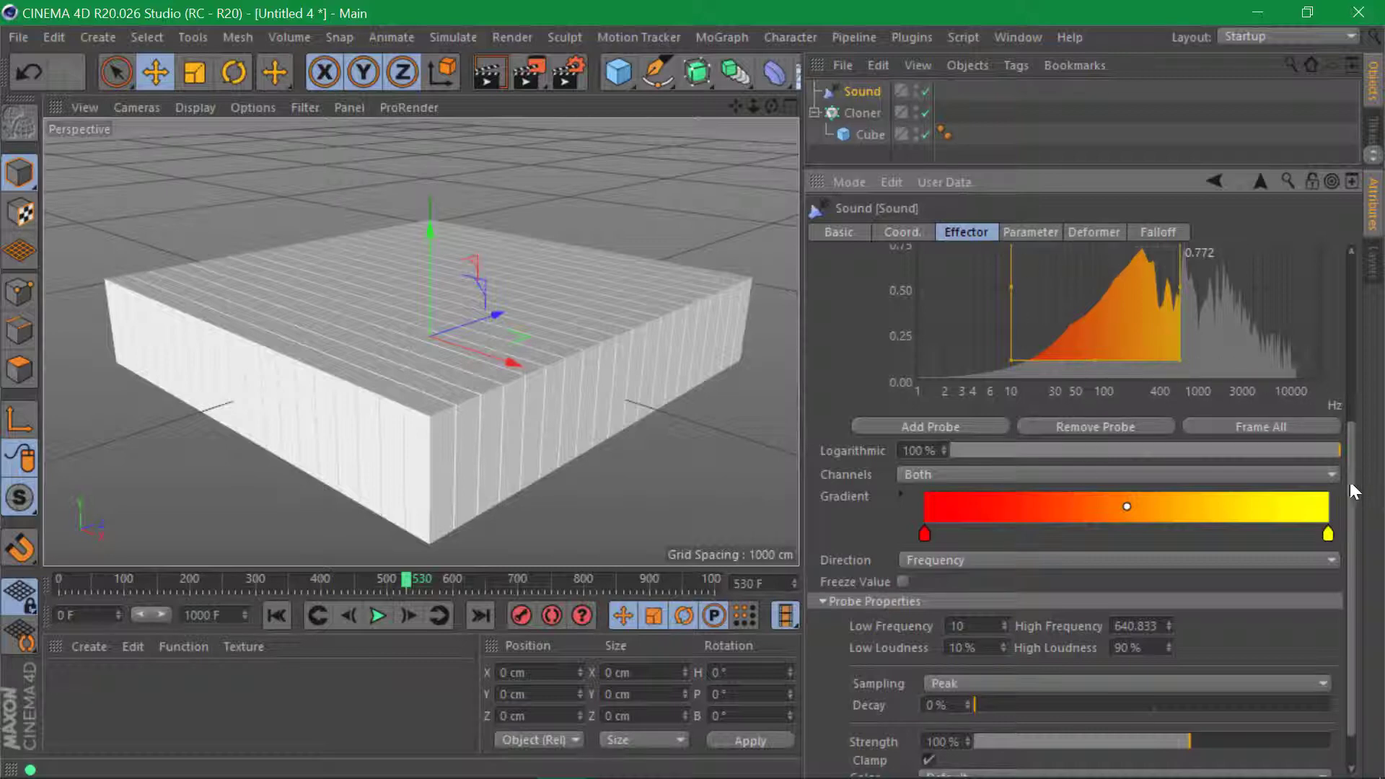
{"action": "left_click_drag", "start_coordinate": [1349, 482], "coordinate": [1352, 394]}
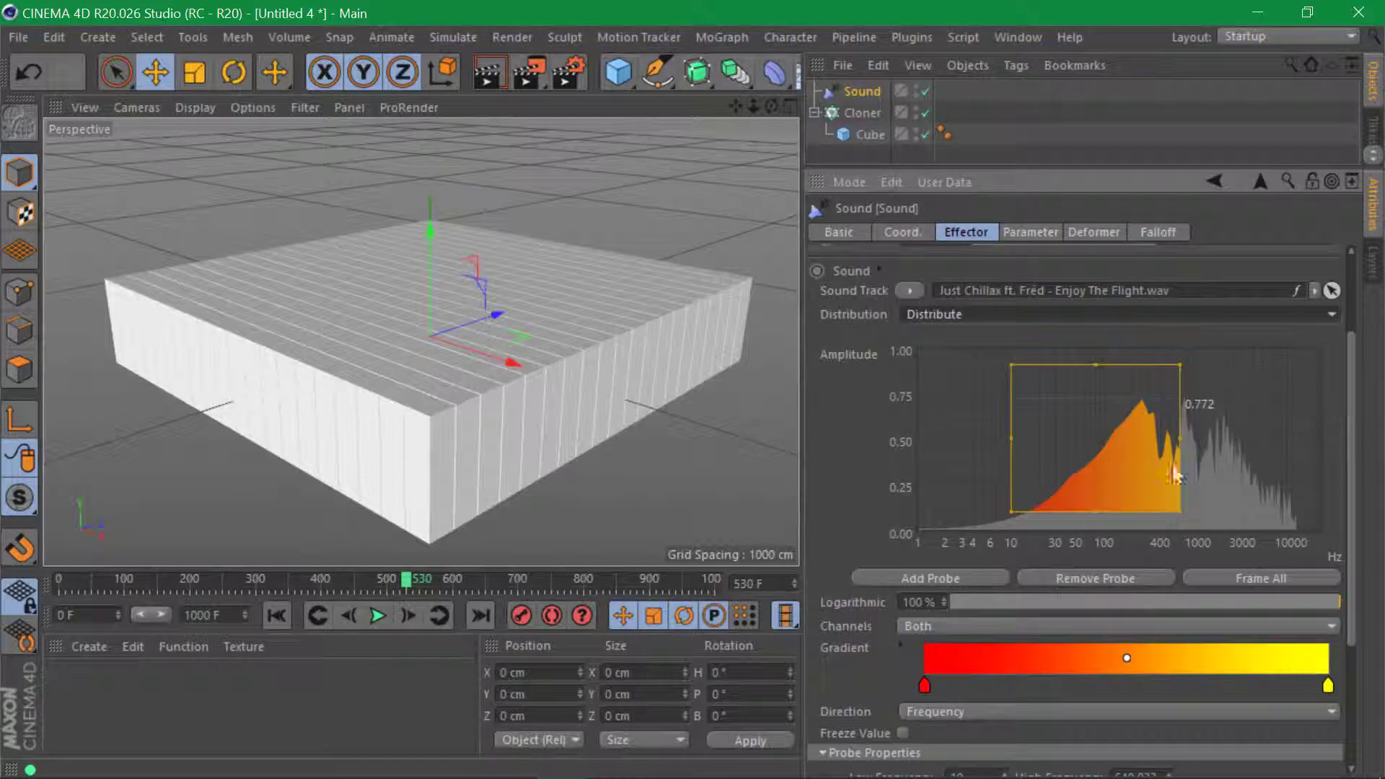
{"action": "left_click", "coordinate": [374, 614]}
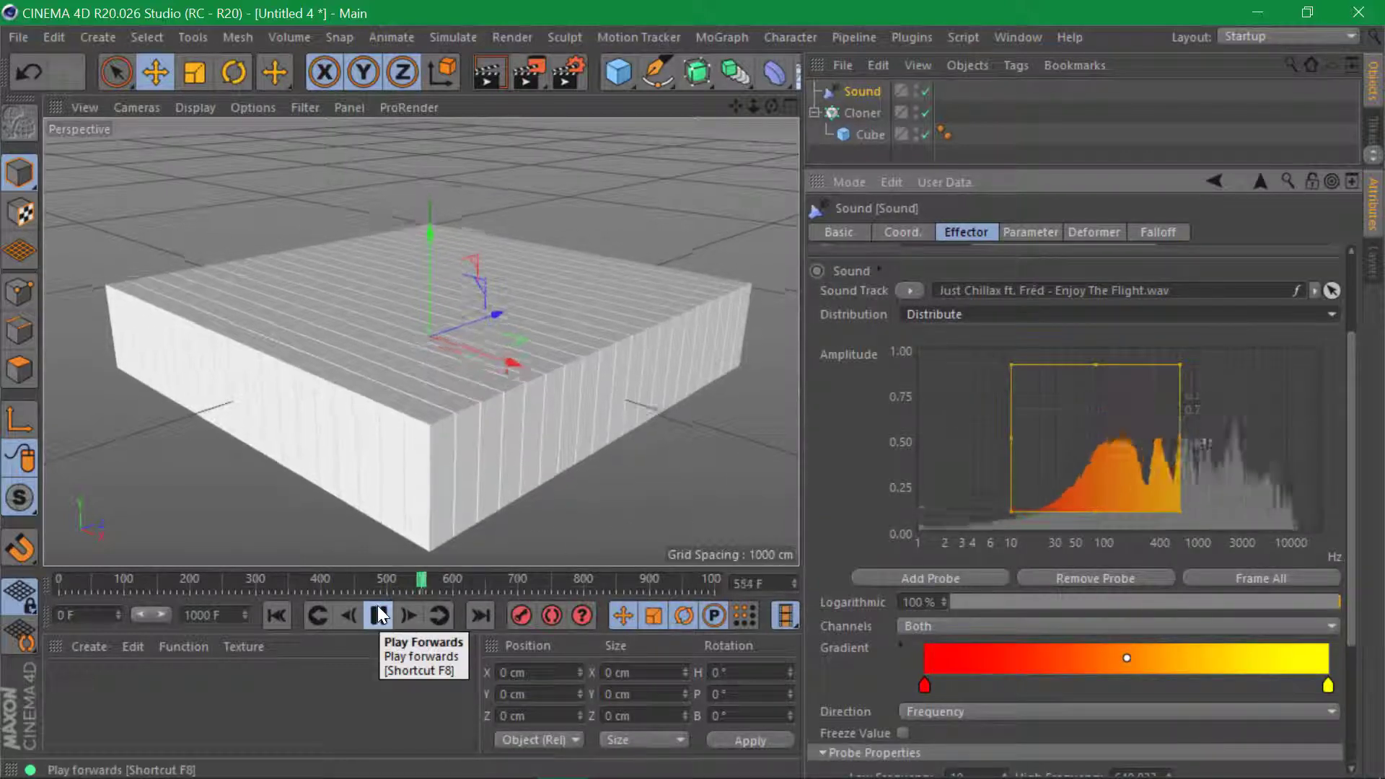
{"action": "left_click", "coordinate": [379, 614]}
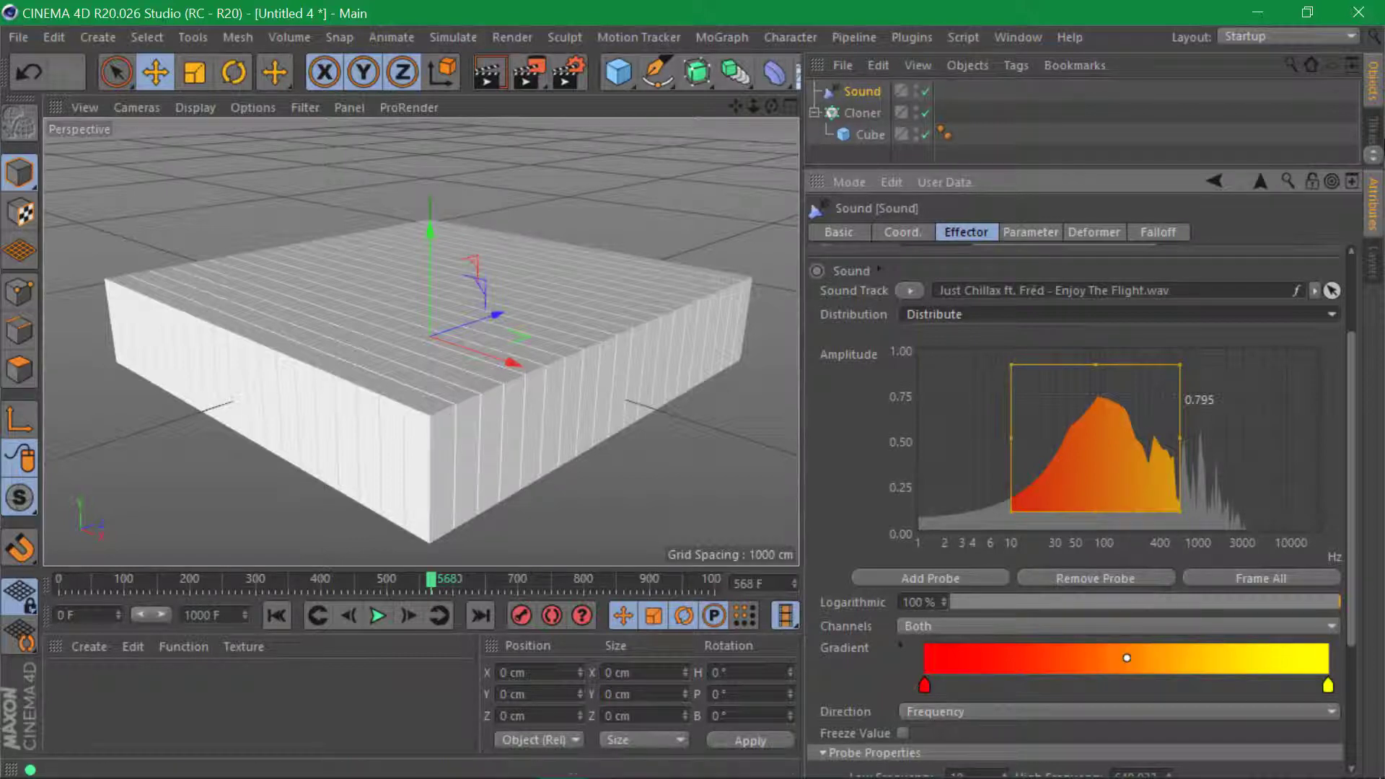
Bring up the overview of open windows to switch away from Cinema 4D
{"action": "key", "text": "alt+Tab"}
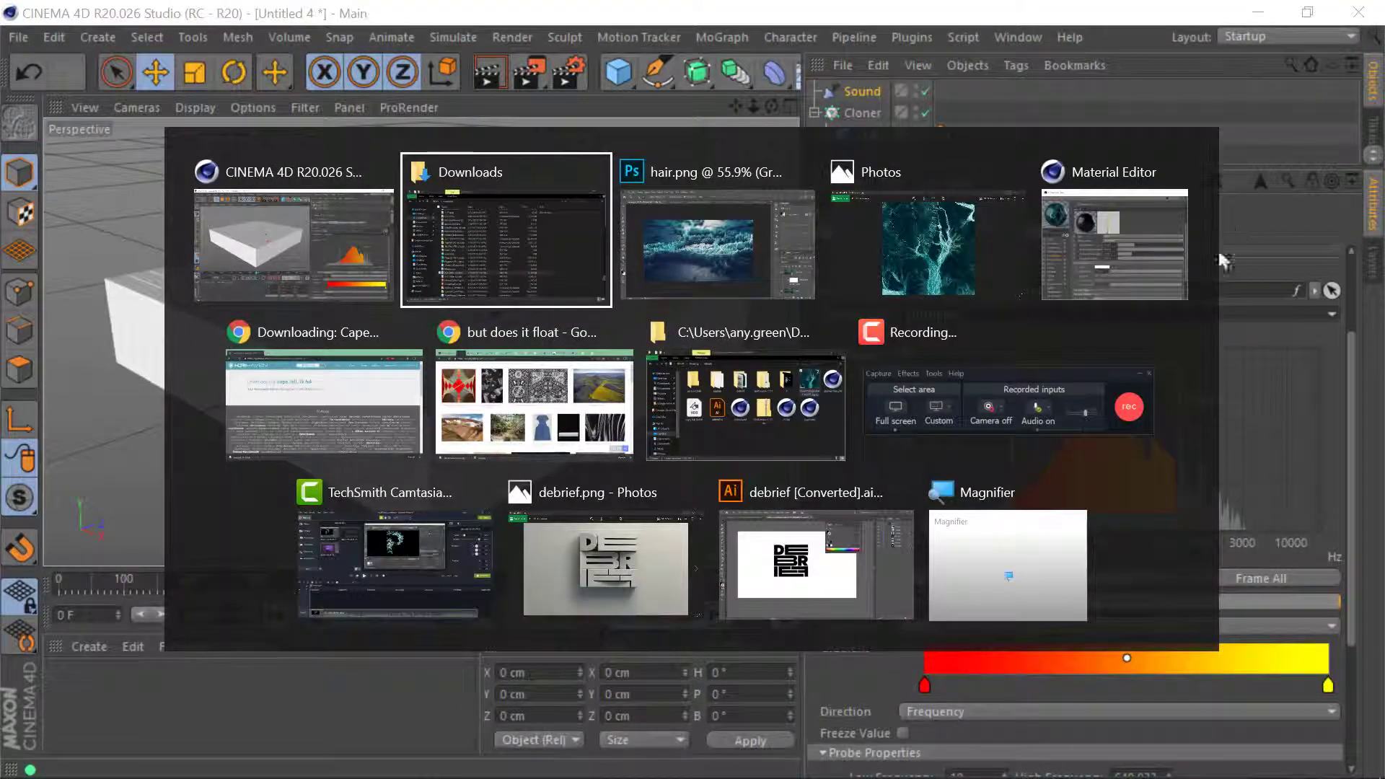